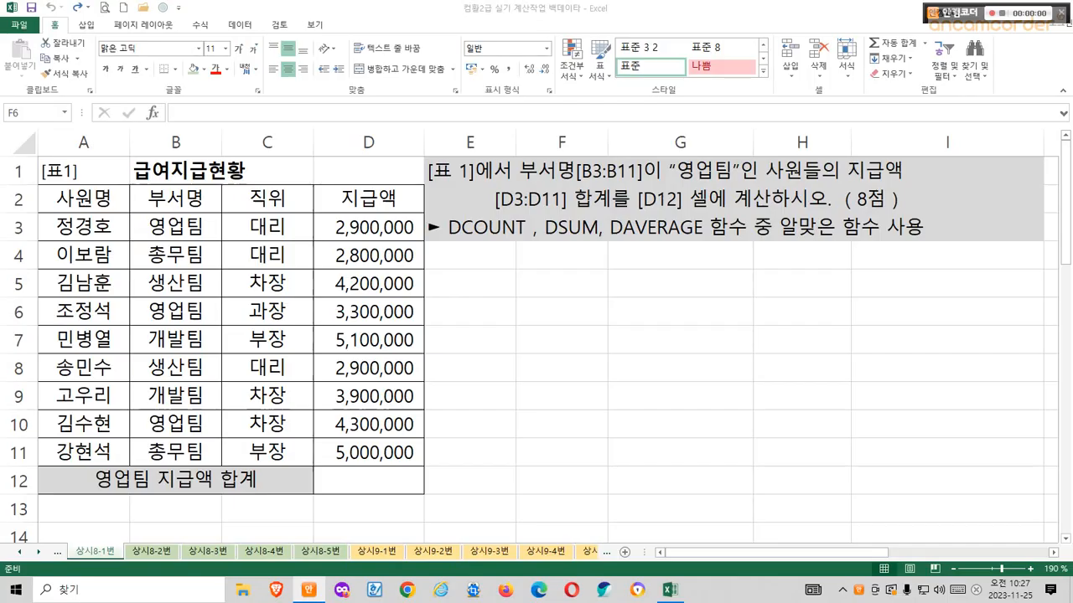
drag(121, 564, 89, 597)
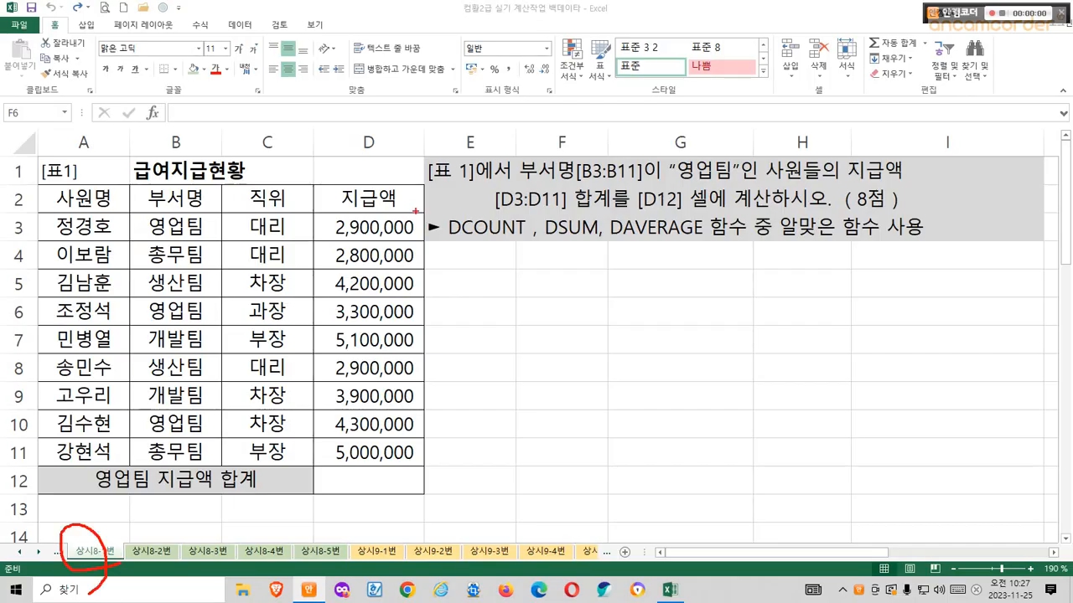
mouse_move(432, 189)
mouse_down()
mouse_move(645, 181)
mouse_move(598, 187)
mouse_move(573, 164)
mouse_move(642, 146)
mouse_up()
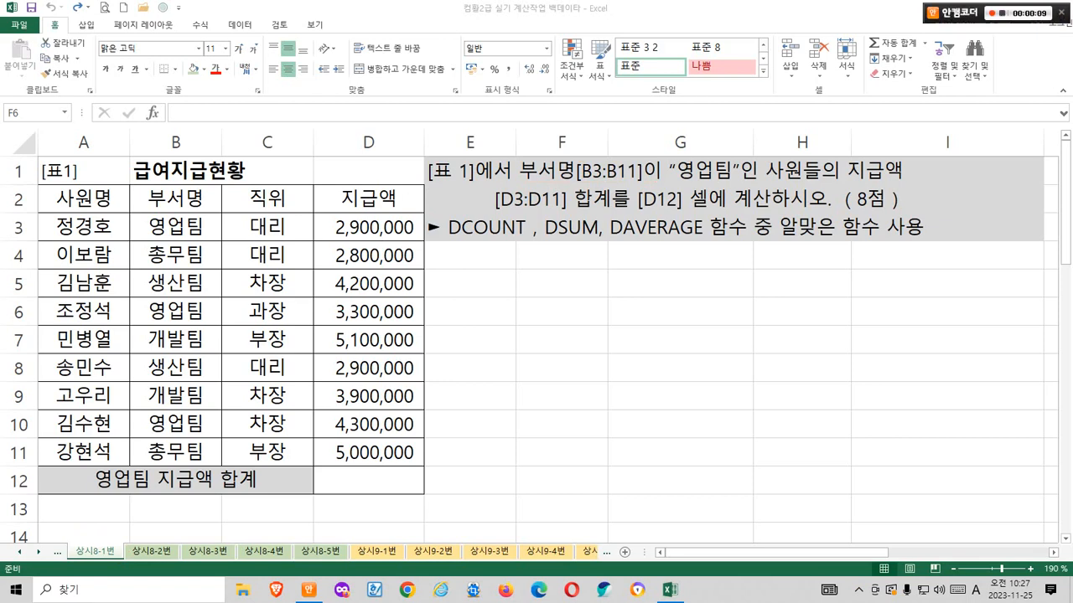
Fill the department cells B3:B11 with light green.
click(561, 312)
click(175, 227)
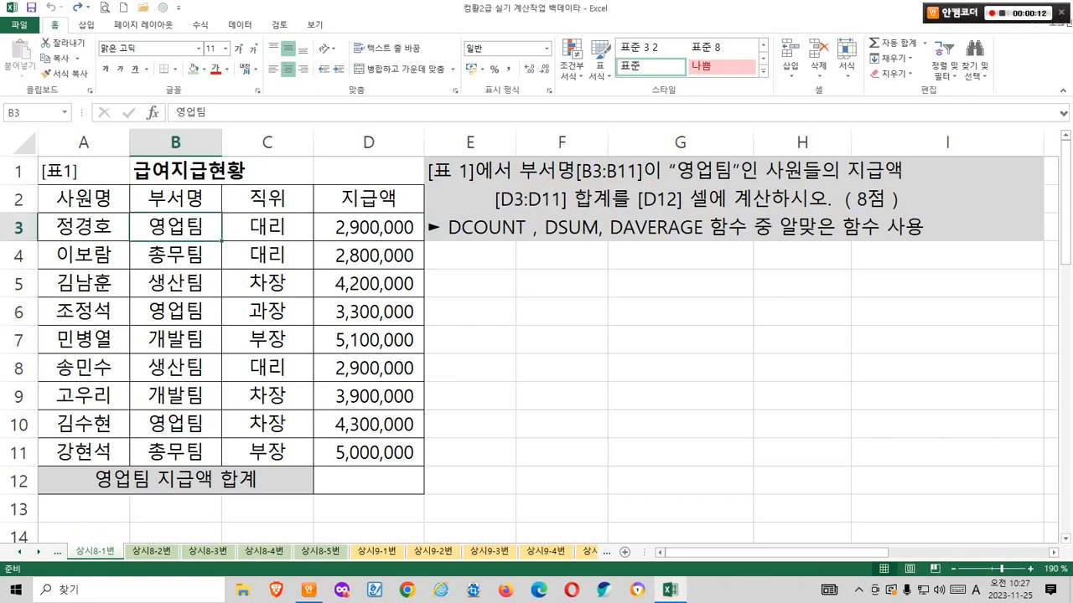
key(ctrl+shift+Down)
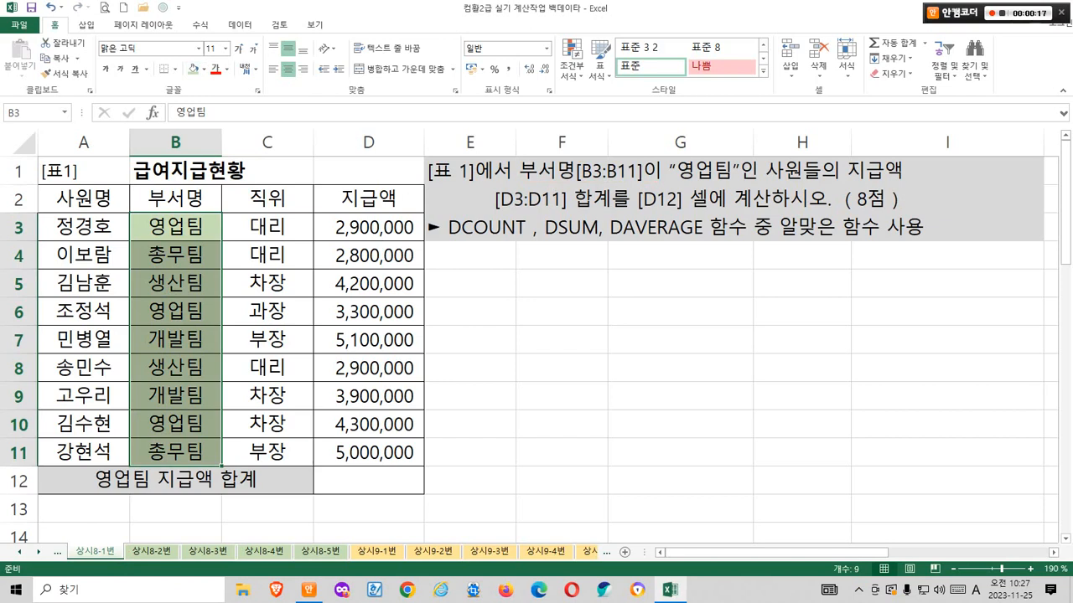
Fill the three 영업팀 department cells B3, B6 and B10 with yellow.
click(175, 227)
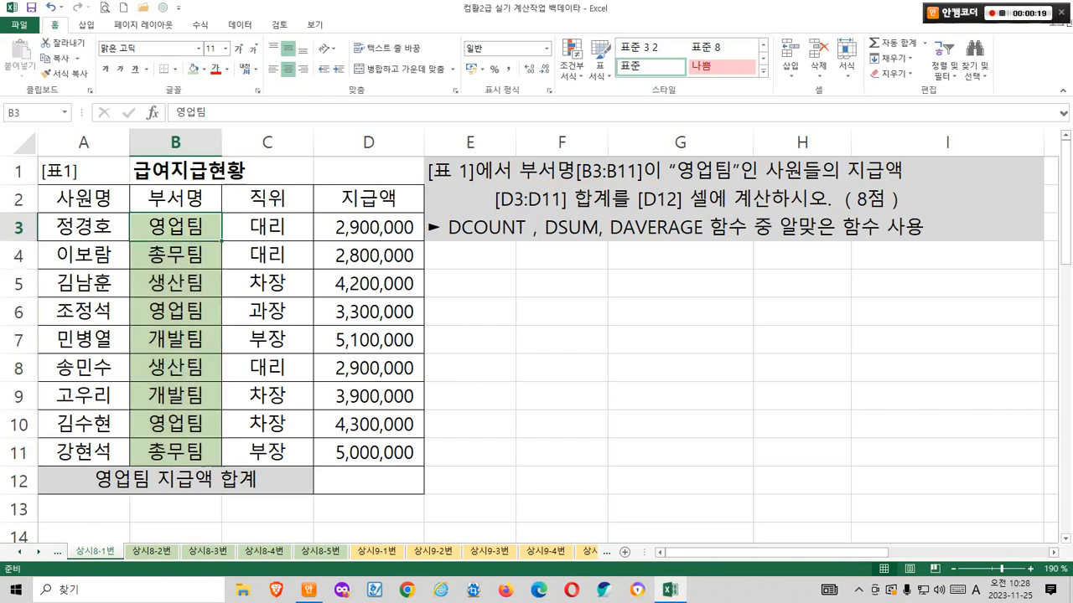
ctrl+click(175, 312)
ctrl+click(175, 425)
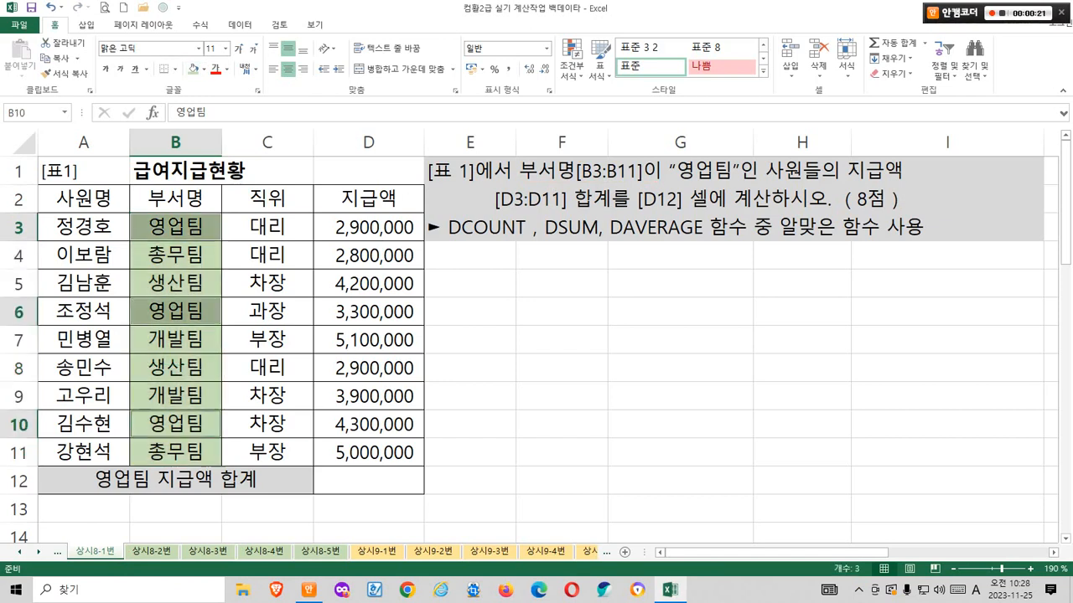
click(206, 68)
click(229, 172)
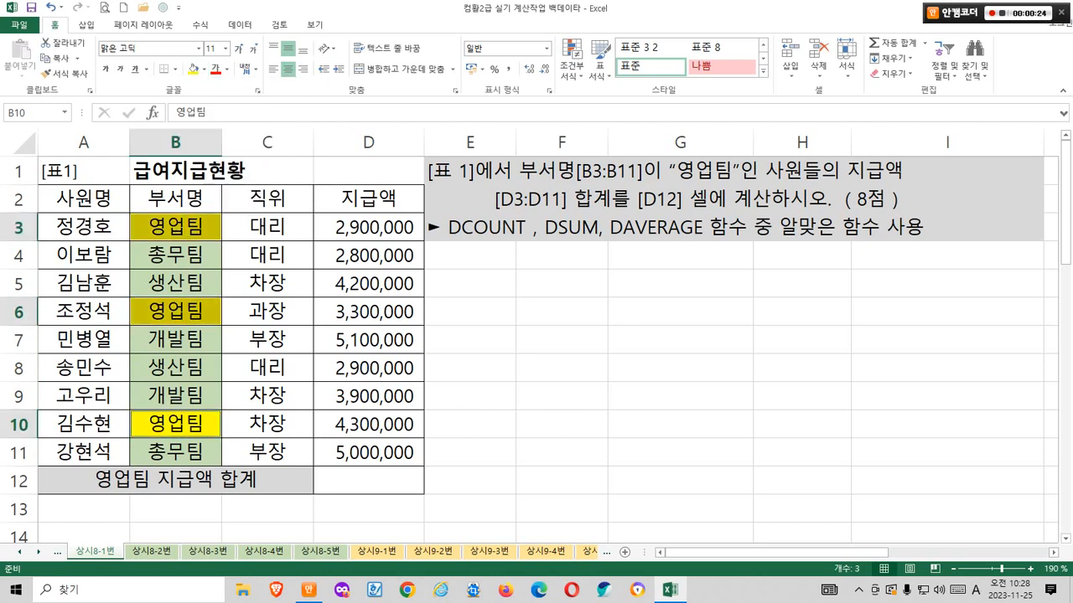
click(561, 312)
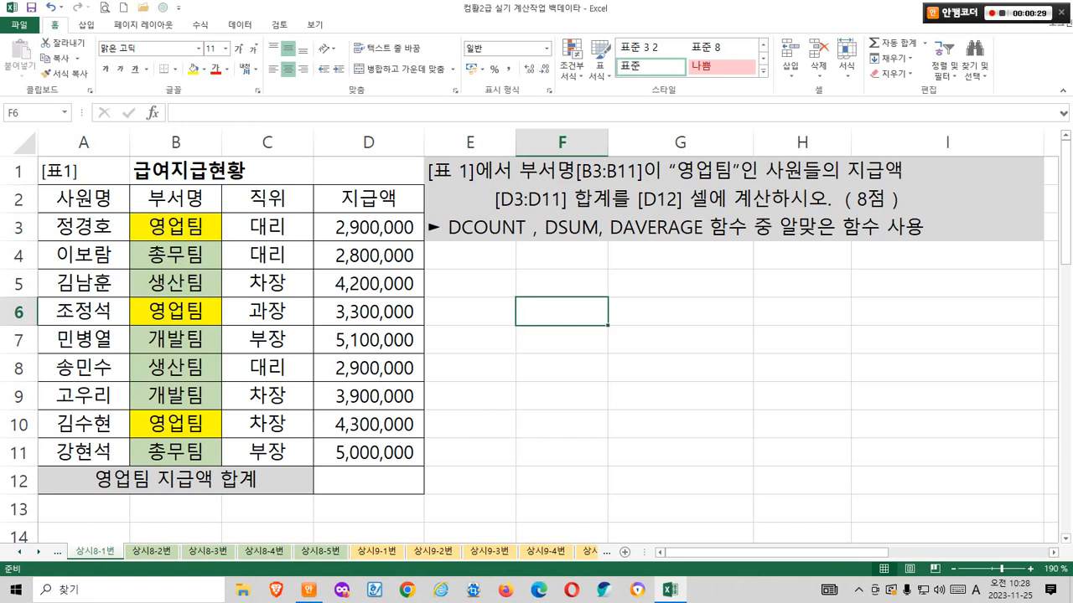
Fill the 영업팀 payment amounts in D3, D6 and D10 with yellow.
click(369, 227)
ctrl+click(369, 312)
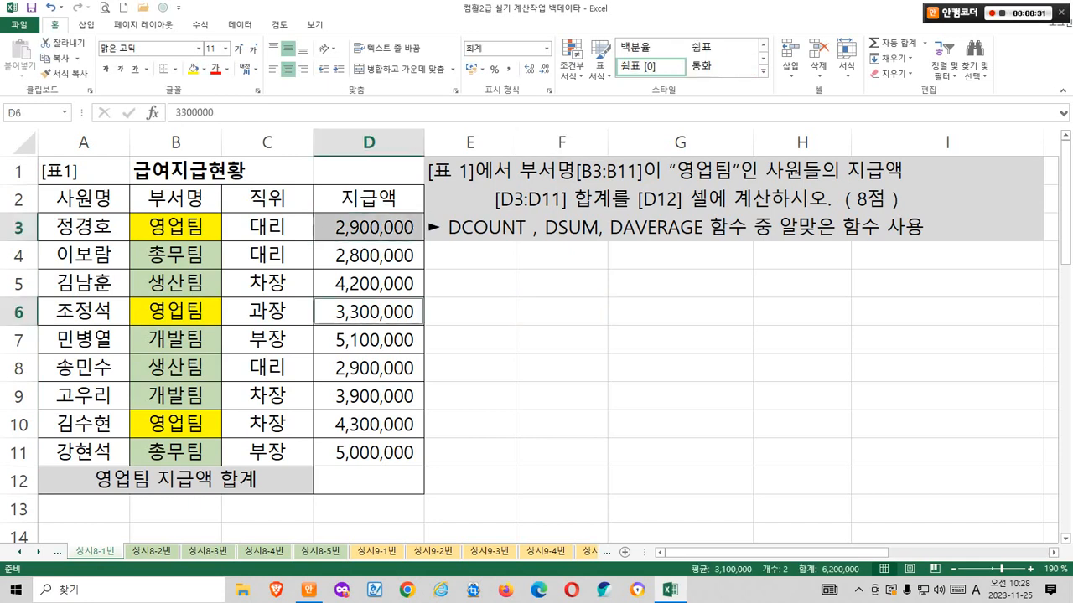
ctrl+click(368, 425)
click(194, 69)
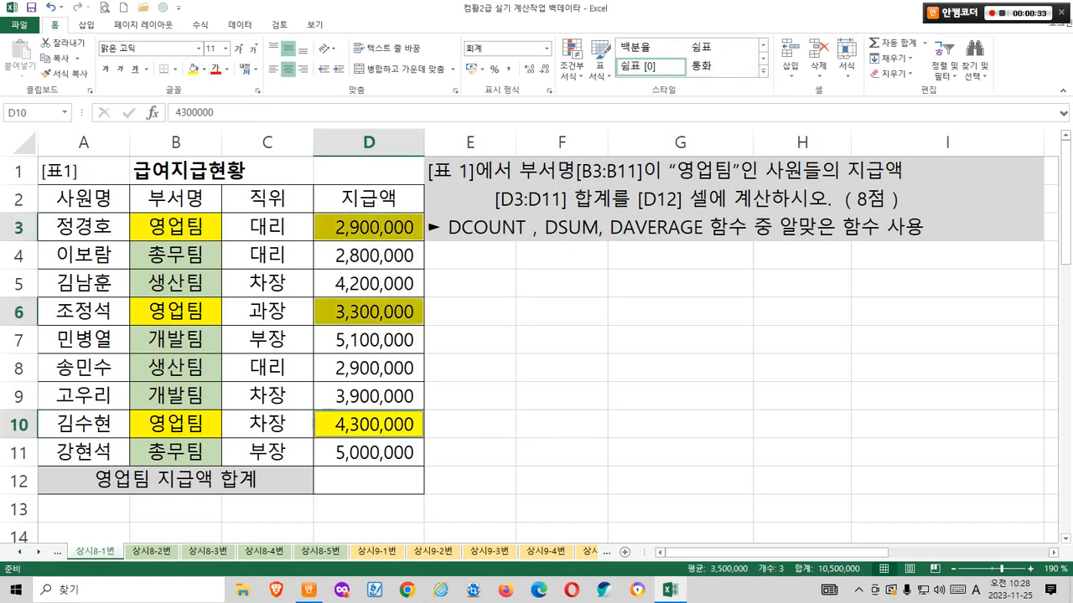
click(562, 368)
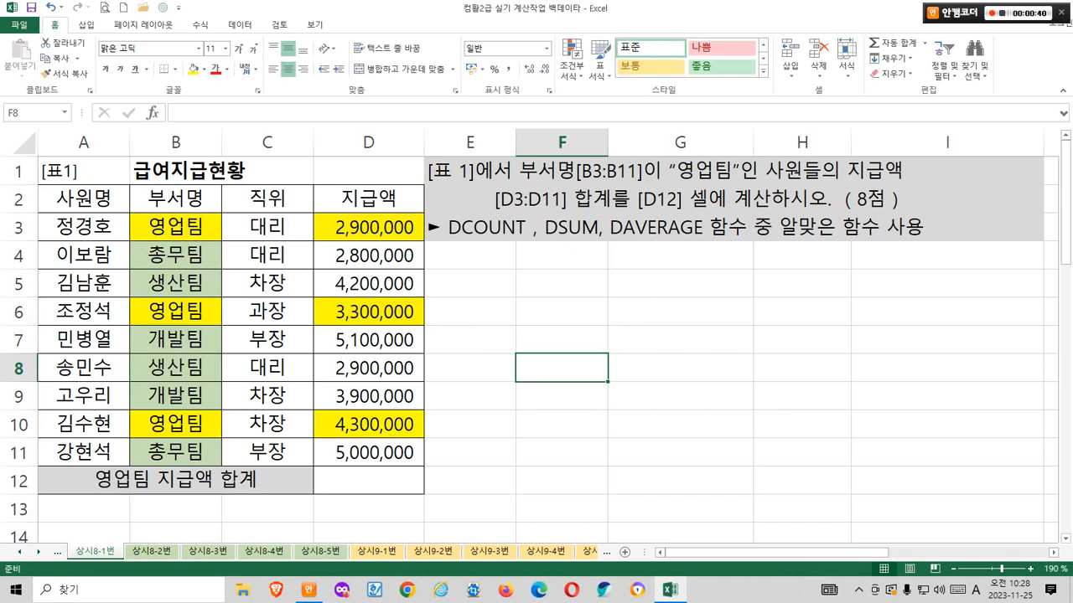
Sum the highlighted 영업팀 payments in cell F11 with =SUM(D3,D6,D10).
click(561, 453)
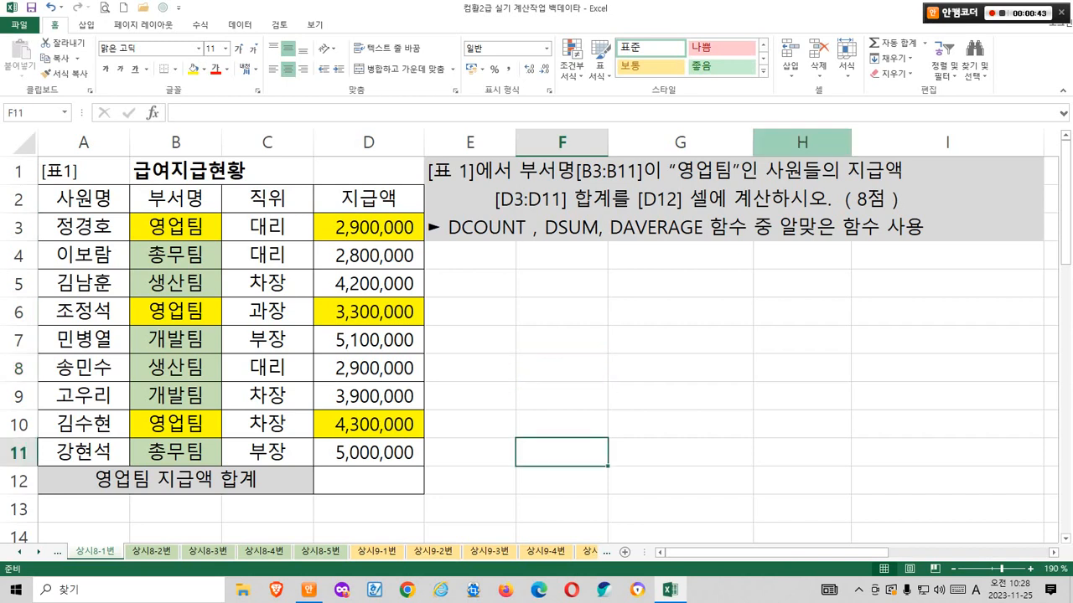
click(925, 43)
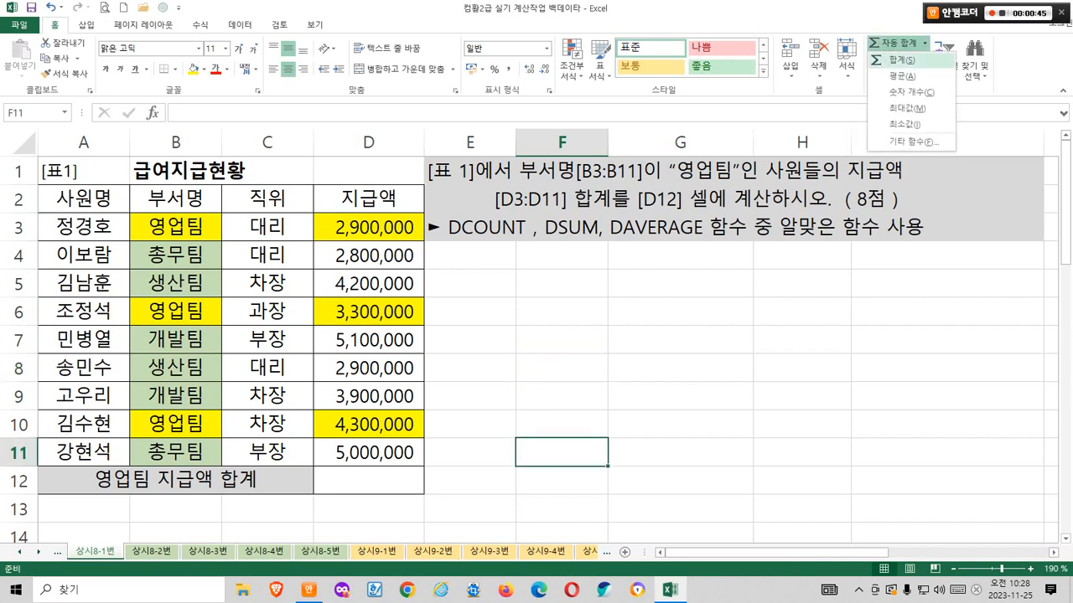
click(897, 60)
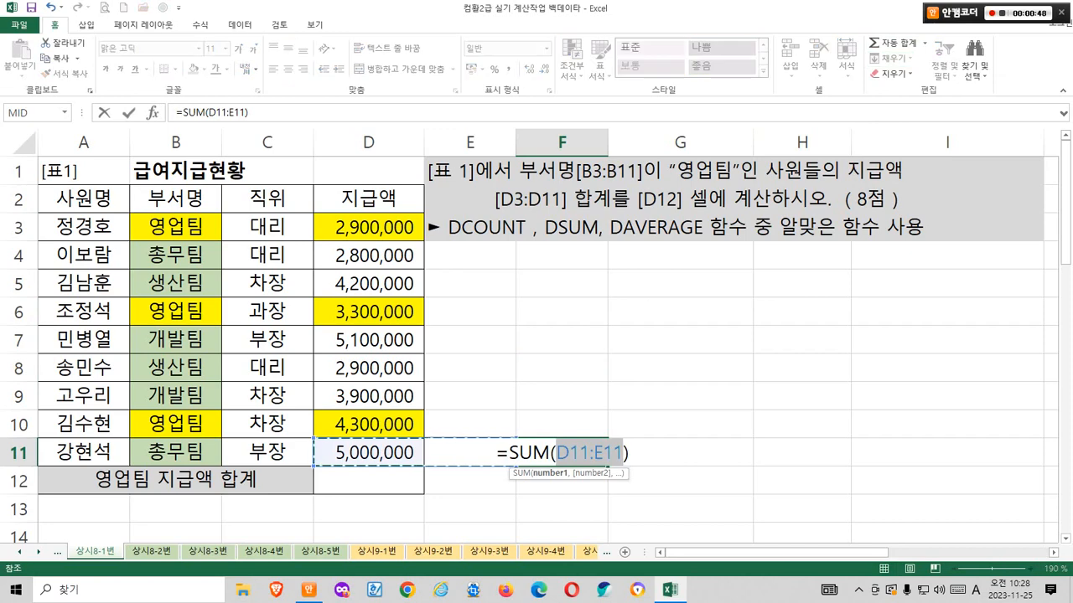
click(369, 227)
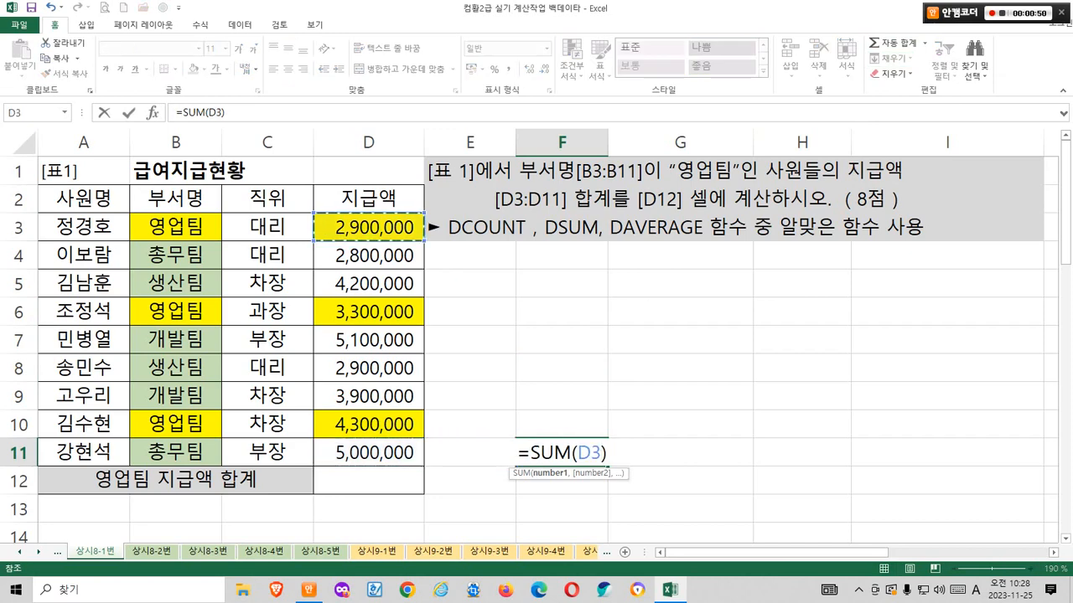
ctrl+click(369, 312)
ctrl+click(369, 424)
key(ctrl+Return)
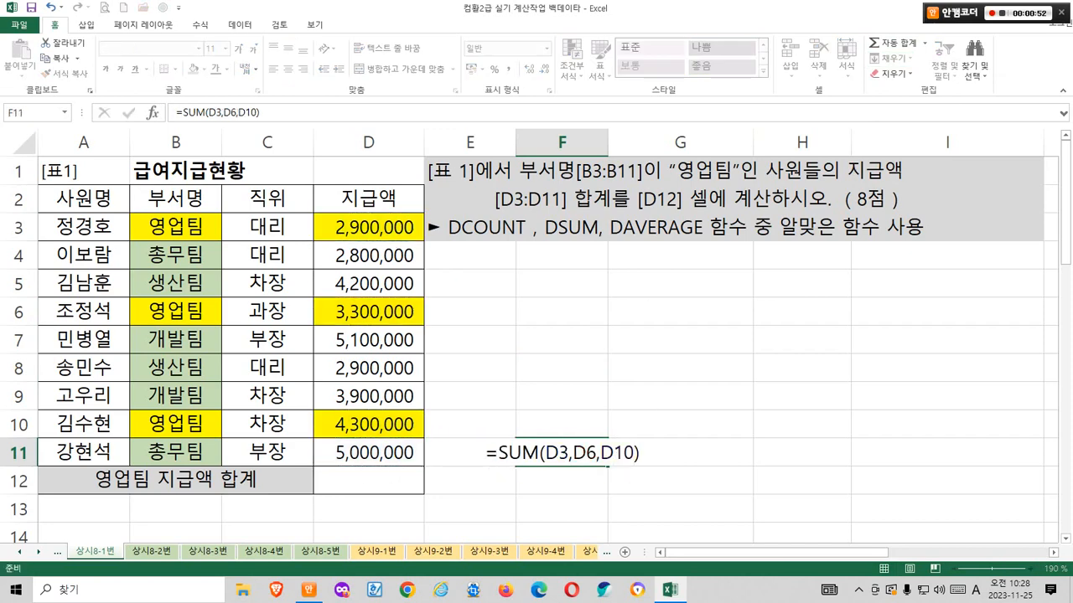
key(Return)
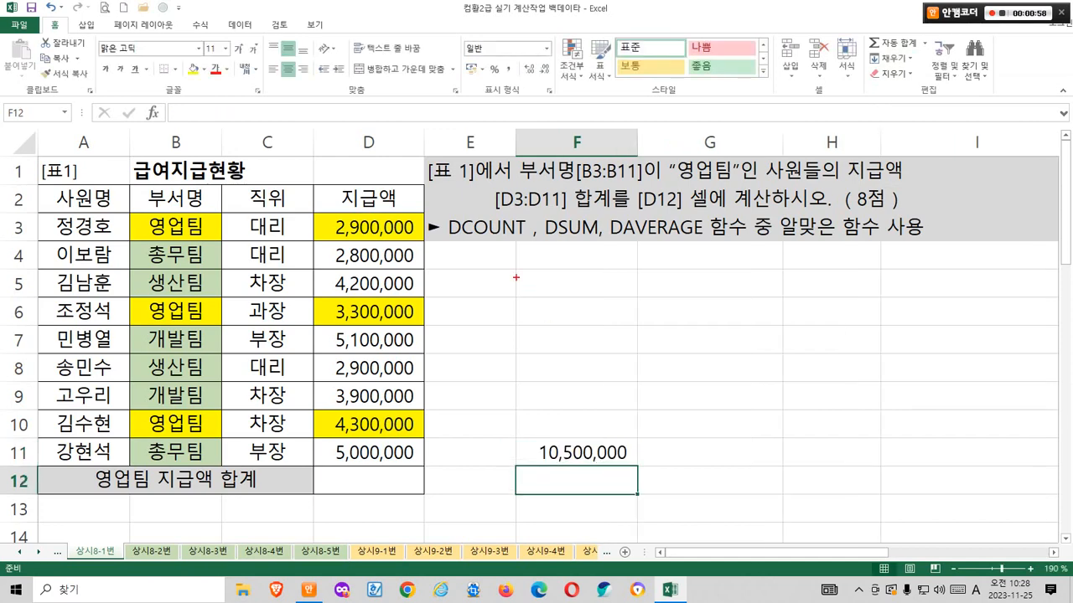
mouse_move(488, 251)
mouse_down()
mouse_move(475, 204)
mouse_move(496, 250)
mouse_up()
drag(574, 245, 582, 247)
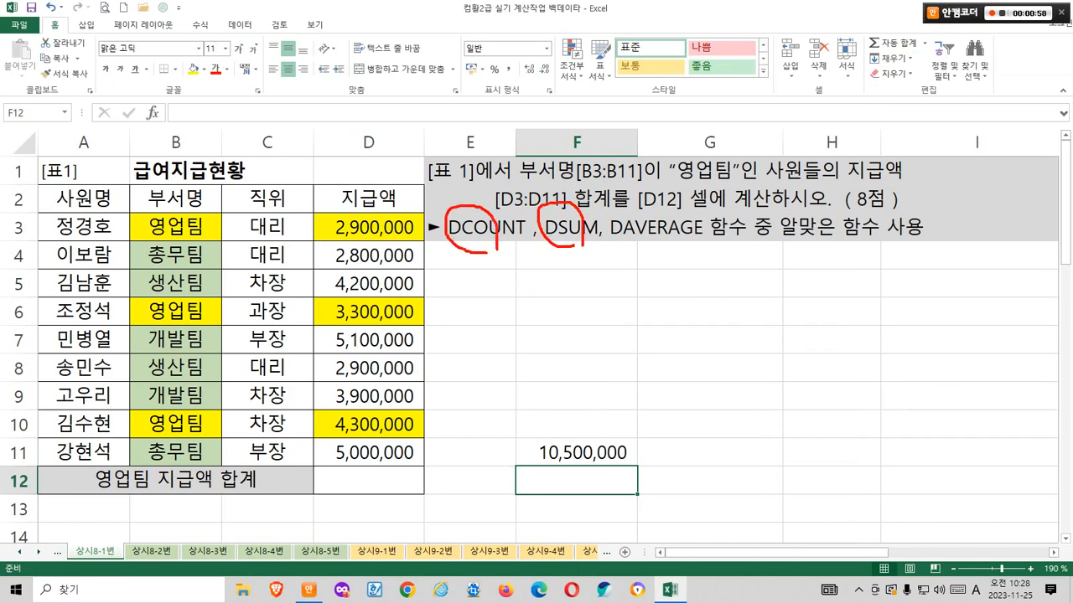
mouse_move(651, 245)
mouse_down()
mouse_move(612, 224)
mouse_move(670, 244)
mouse_move(915, 238)
mouse_up()
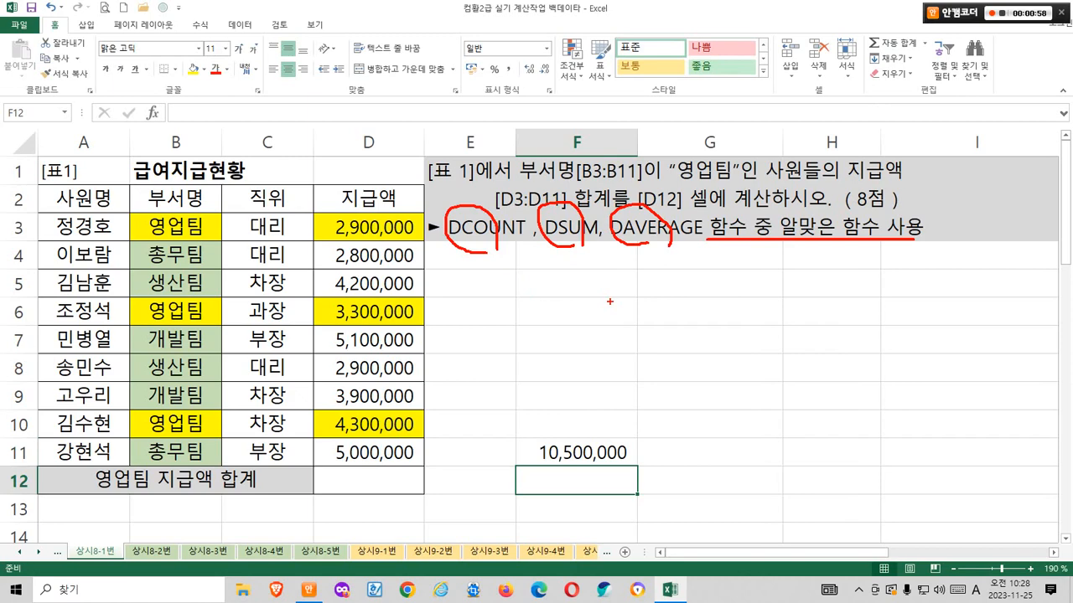
drag(460, 179, 472, 186)
drag(546, 192, 552, 182)
drag(615, 190, 633, 181)
drag(513, 309, 497, 243)
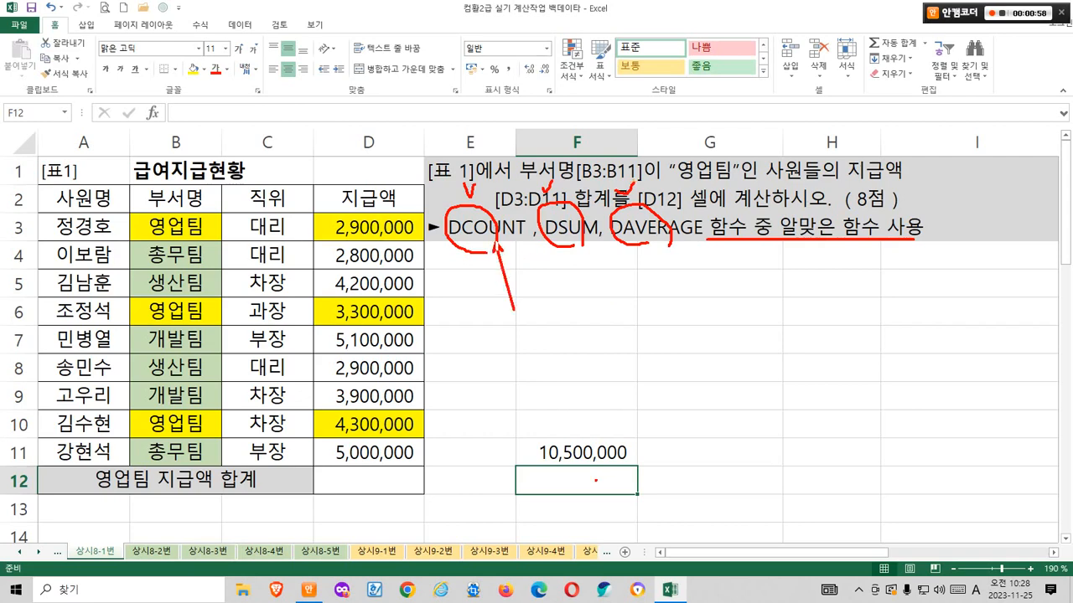
drag(570, 241, 581, 315)
drag(647, 238, 669, 290)
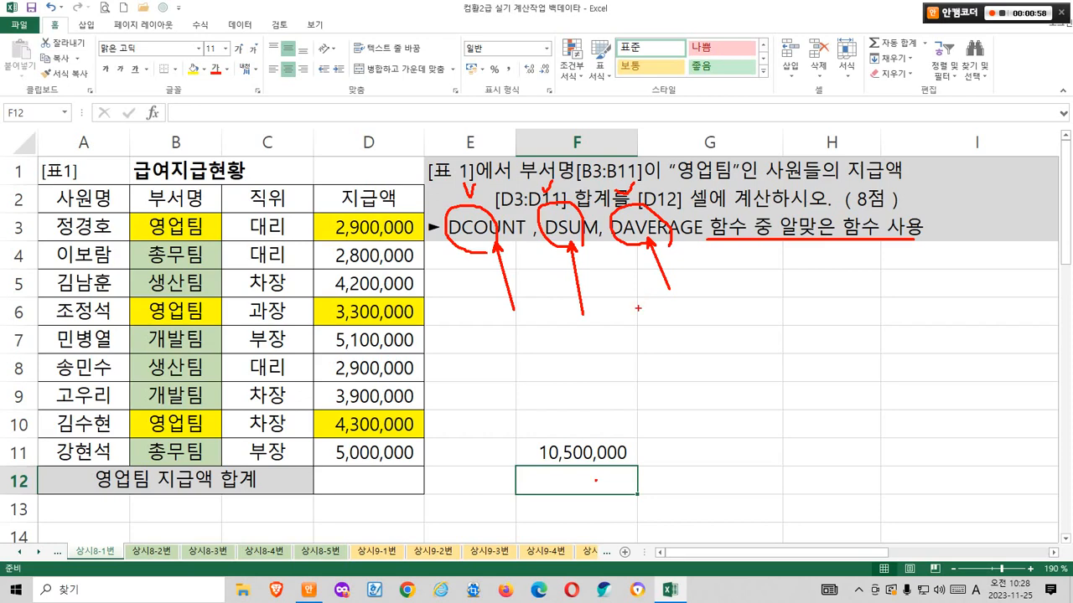
drag(579, 200, 635, 210)
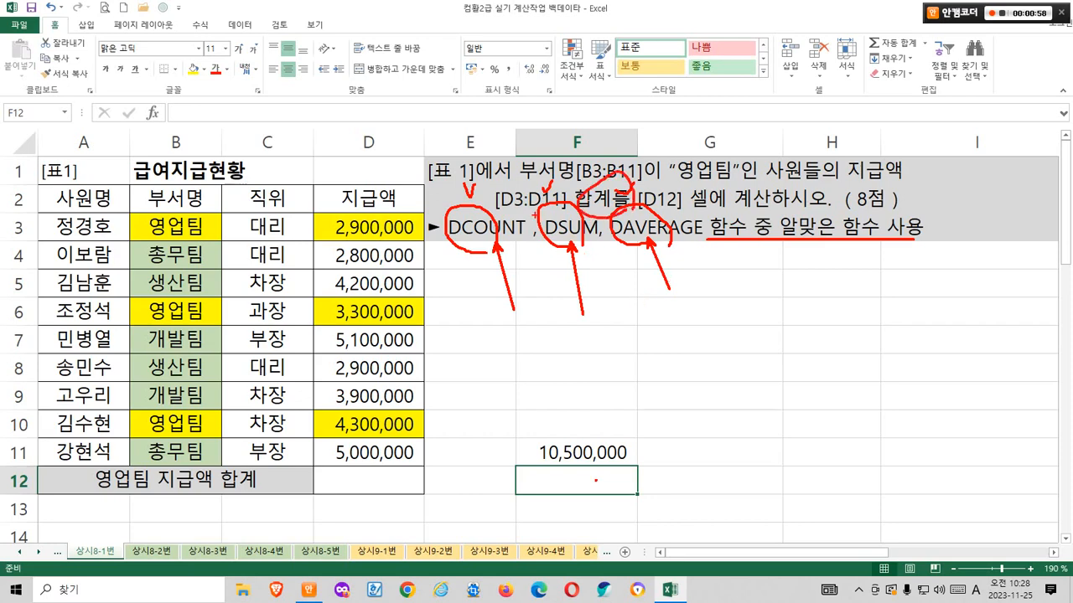
drag(534, 215, 601, 243)
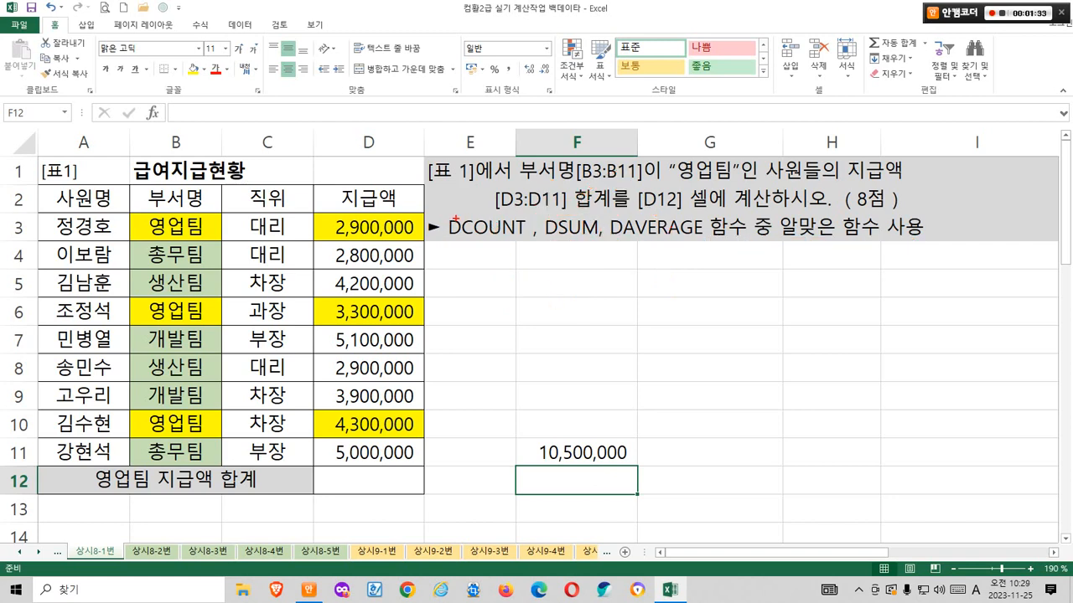
drag(444, 214, 708, 248)
mouse_move(590, 259)
mouse_down()
mouse_move(563, 257)
mouse_move(564, 206)
mouse_move(593, 249)
mouse_up()
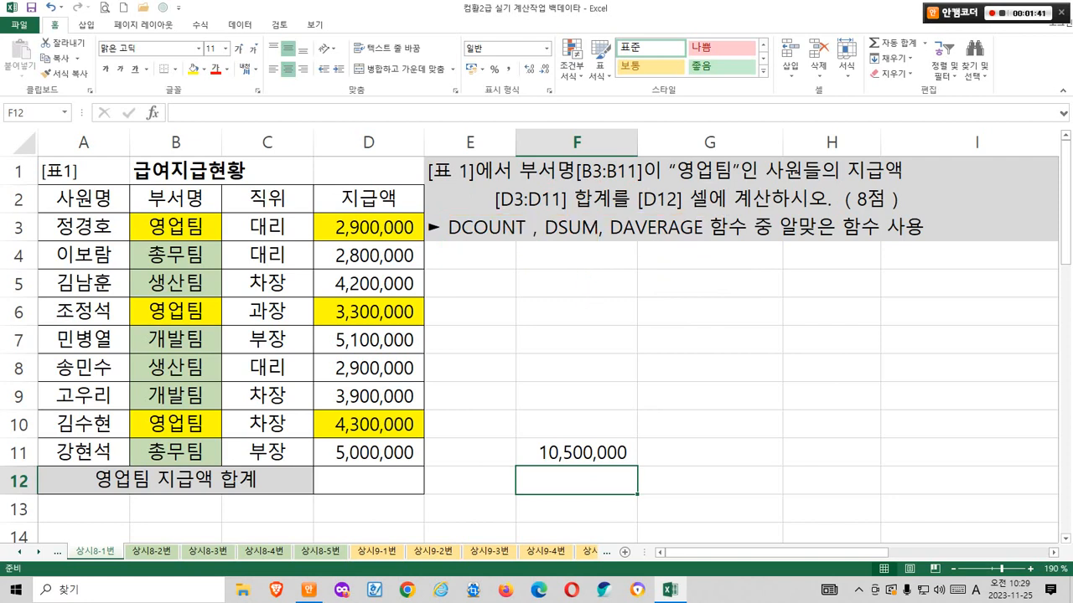
click(576, 397)
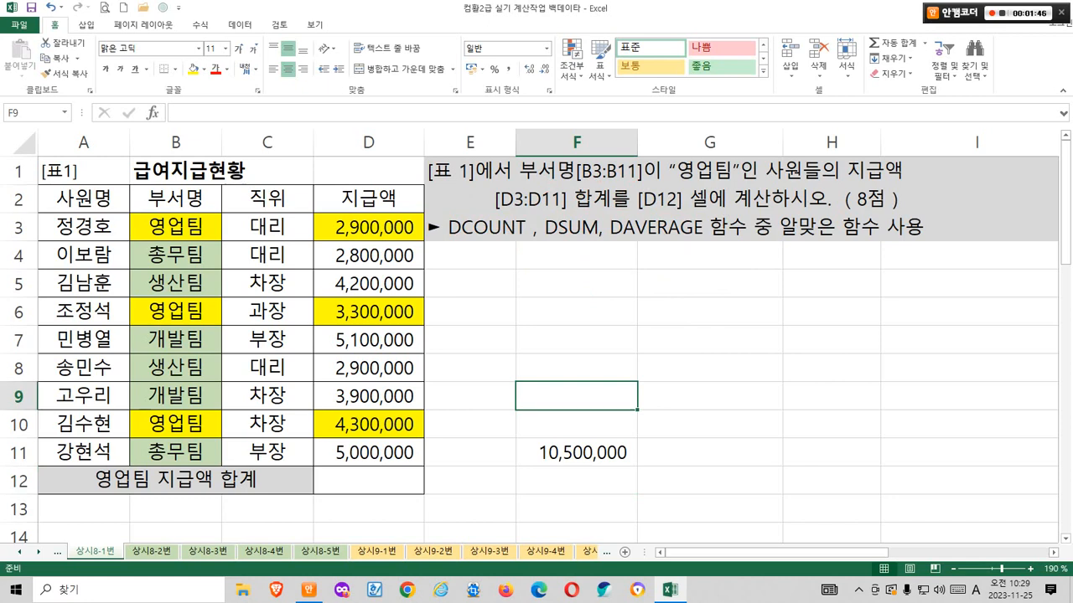
Start inserting a function in cell D12 and choose DSUM from the list of all functions.
click(368, 480)
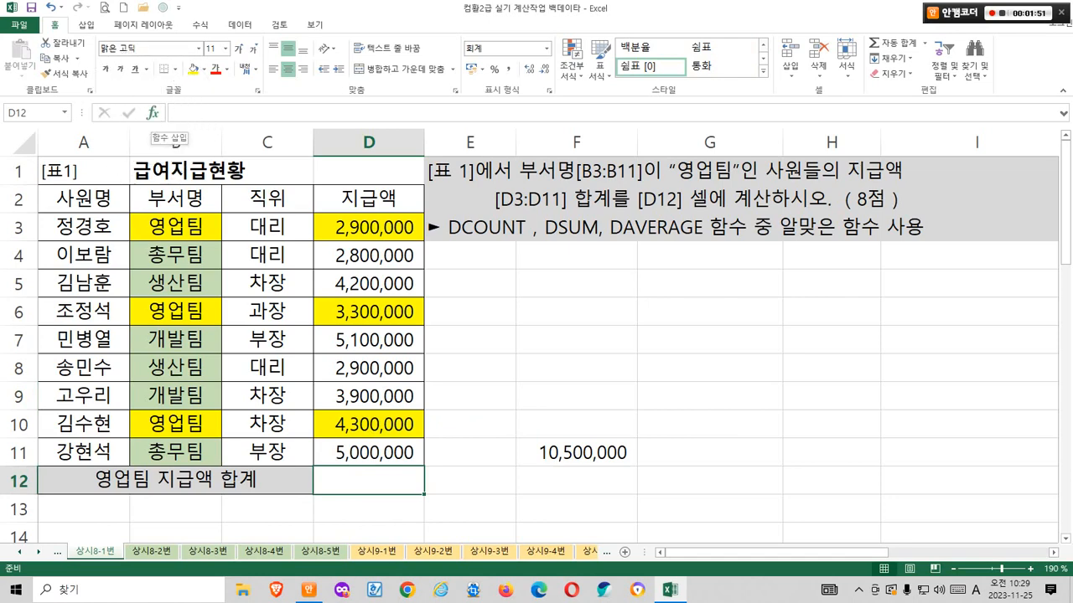
click(153, 111)
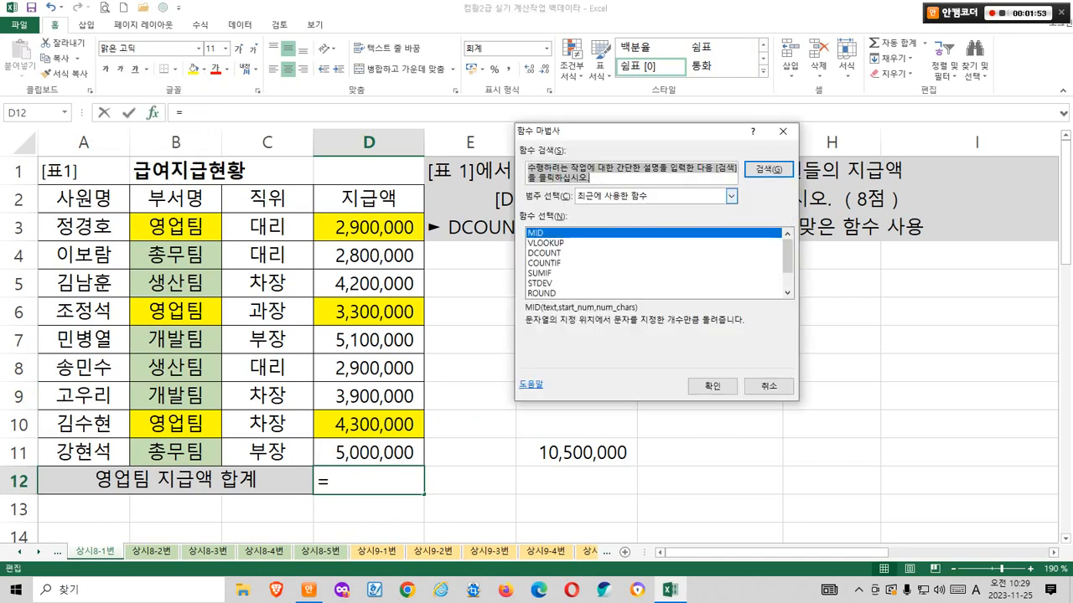
click(732, 196)
click(620, 219)
click(607, 273)
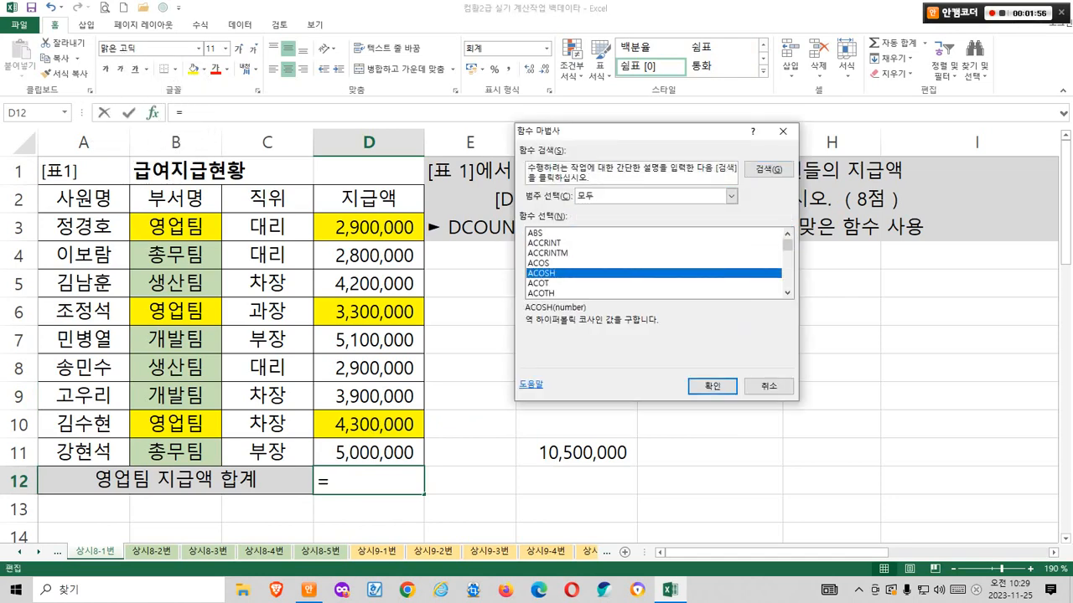
key(d)
scroll(653, 263, down, 8)
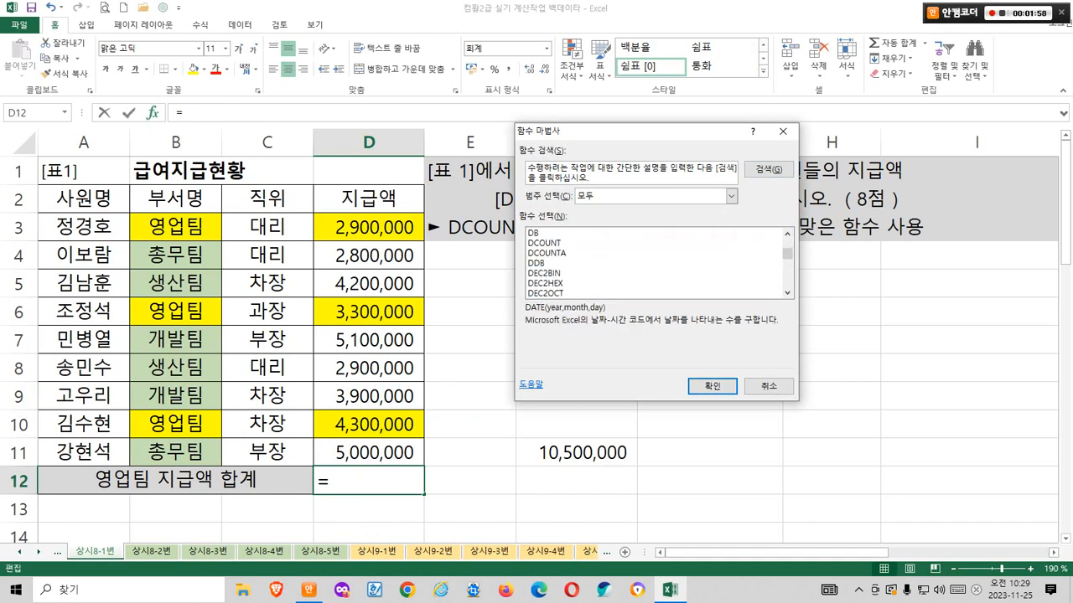
scroll(657, 263, down, 3)
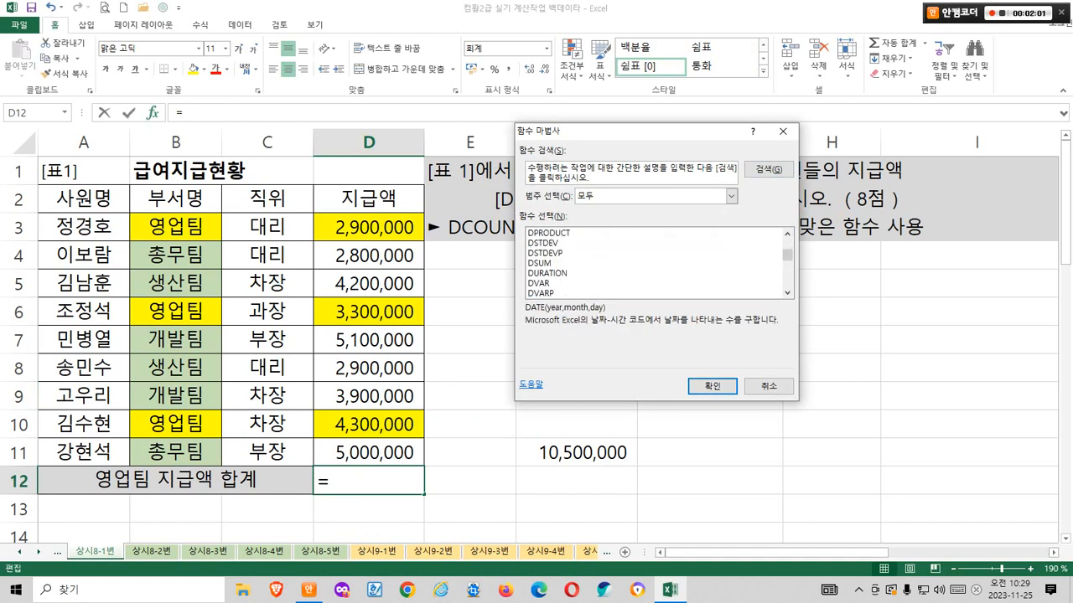
click(540, 263)
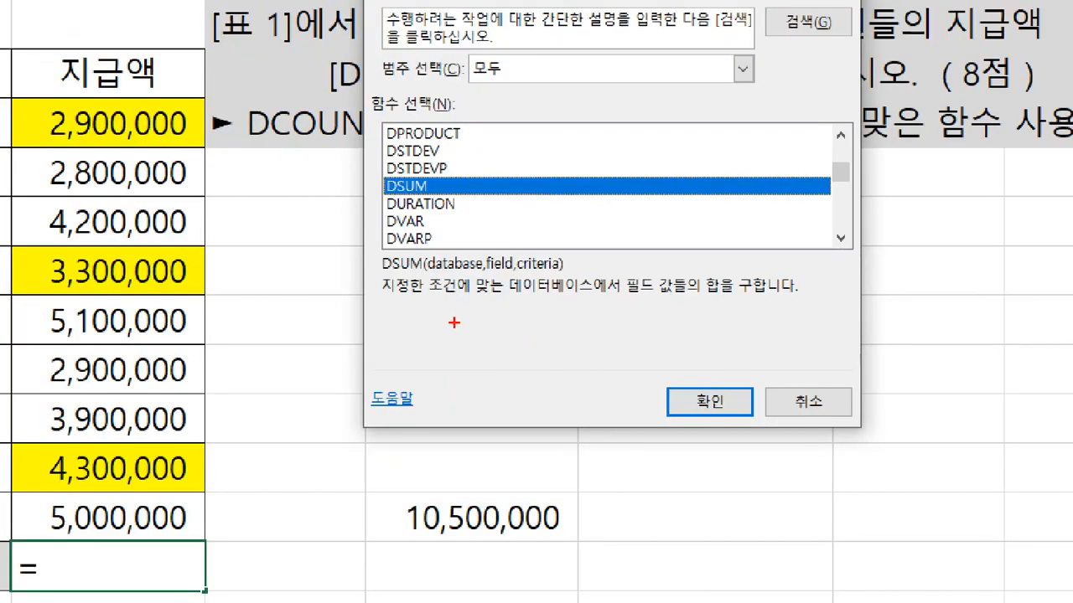
drag(387, 295, 795, 298)
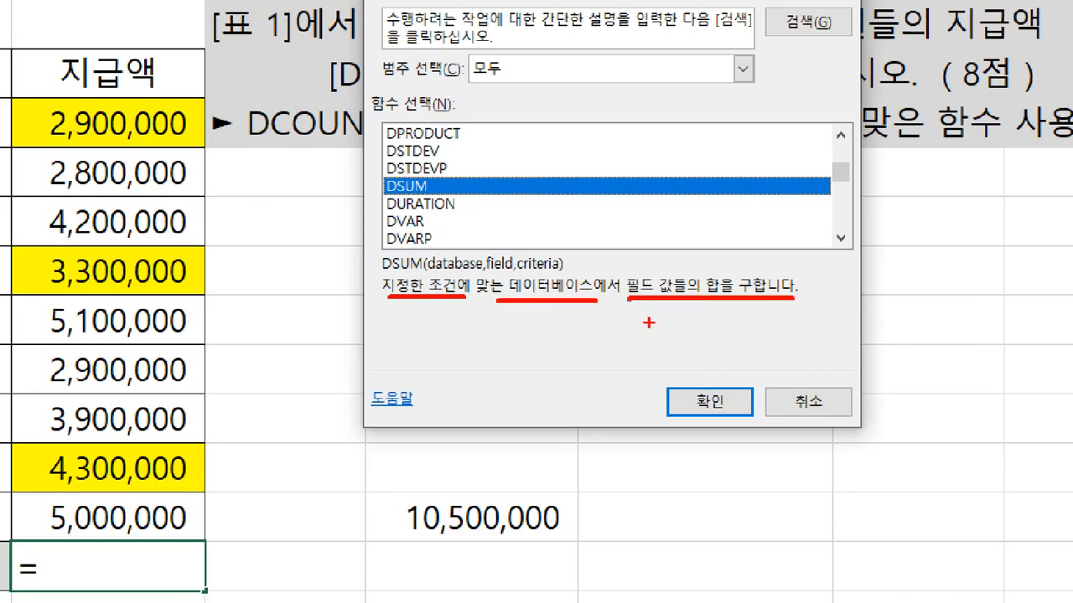
drag(487, 267, 602, 306)
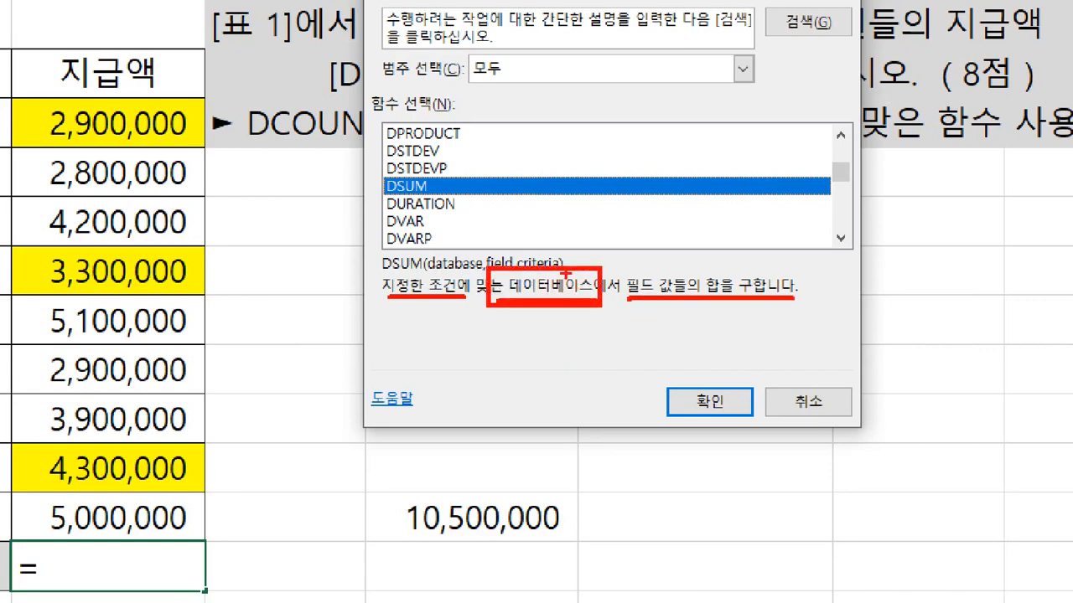
drag(557, 251, 591, 224)
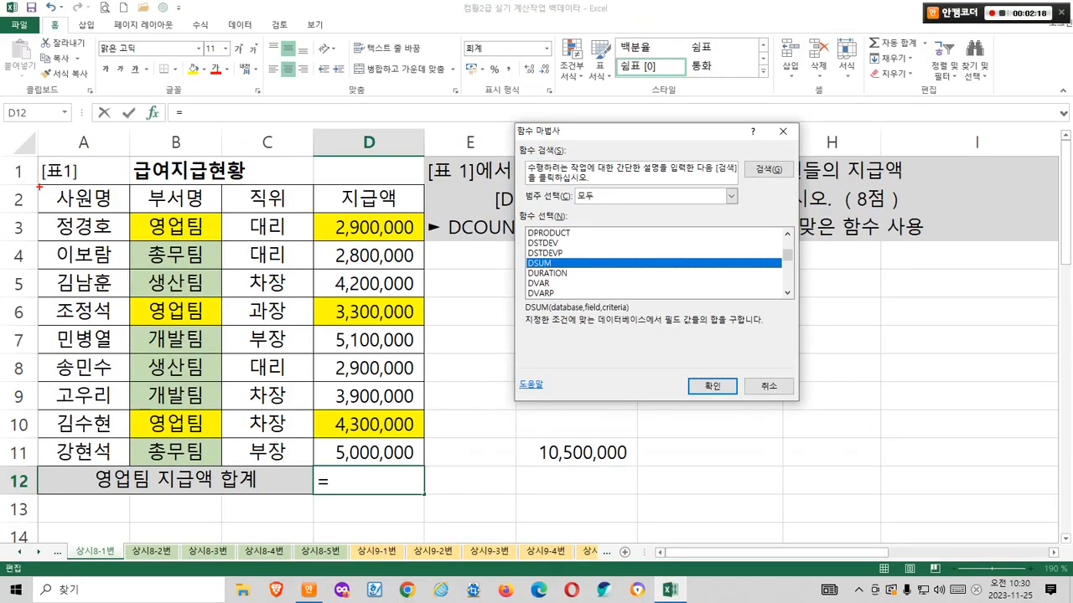
mouse_move(39, 186)
mouse_down()
mouse_move(444, 318)
mouse_move(429, 459)
mouse_up()
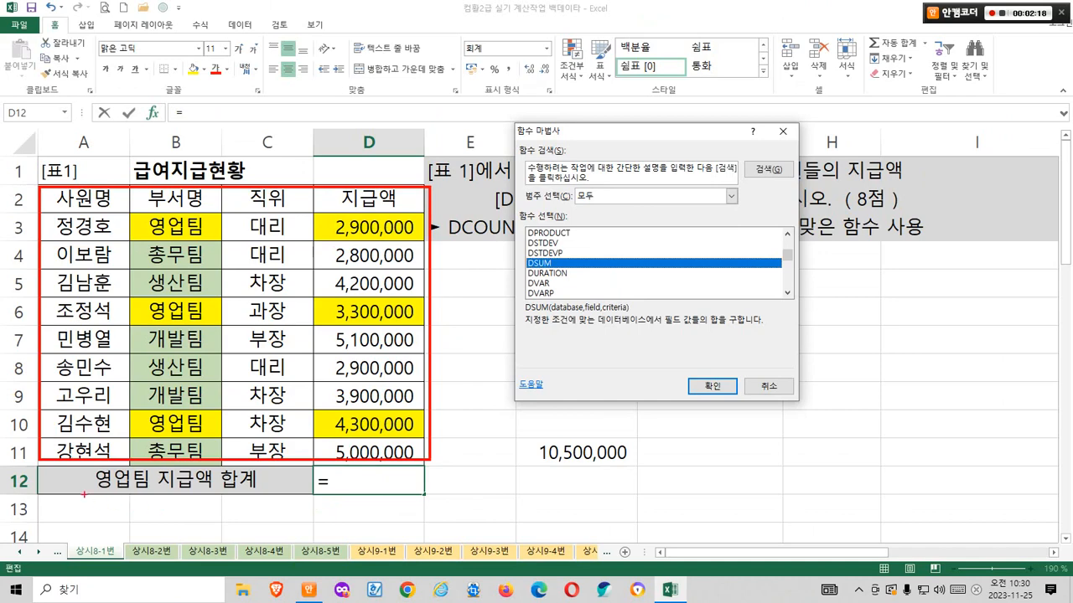
drag(40, 468, 316, 501)
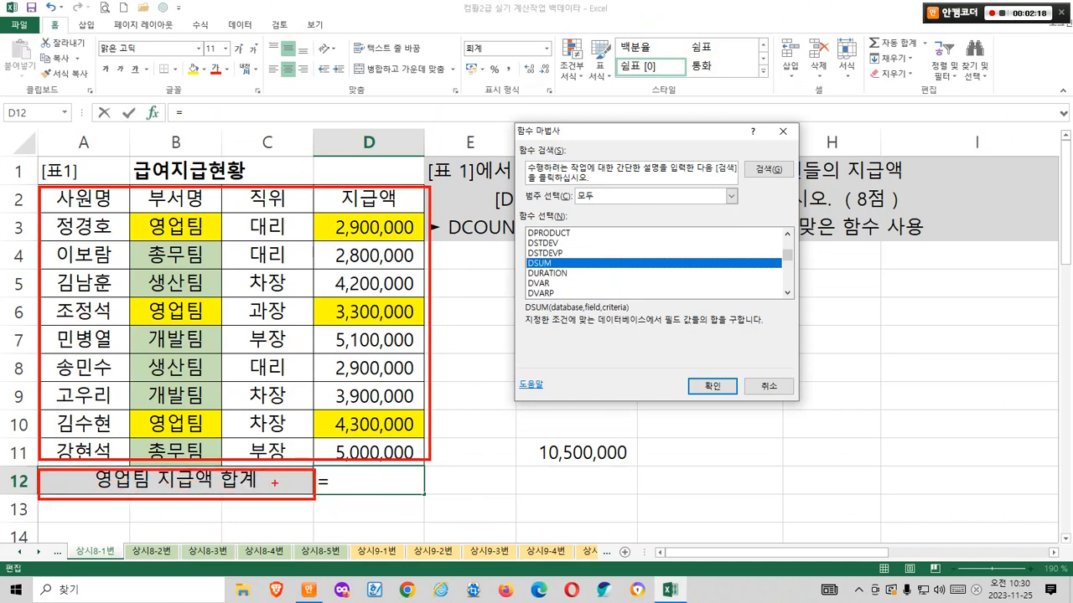
drag(269, 475, 206, 528)
drag(207, 489, 275, 540)
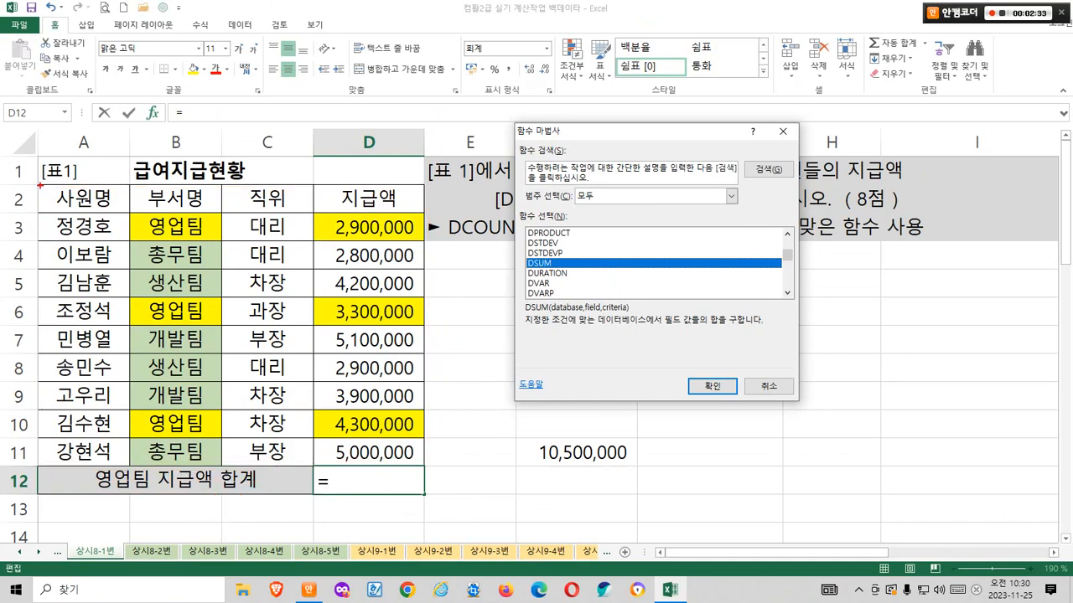
mouse_move(40, 186)
mouse_down()
mouse_move(376, 285)
mouse_move(423, 462)
mouse_up()
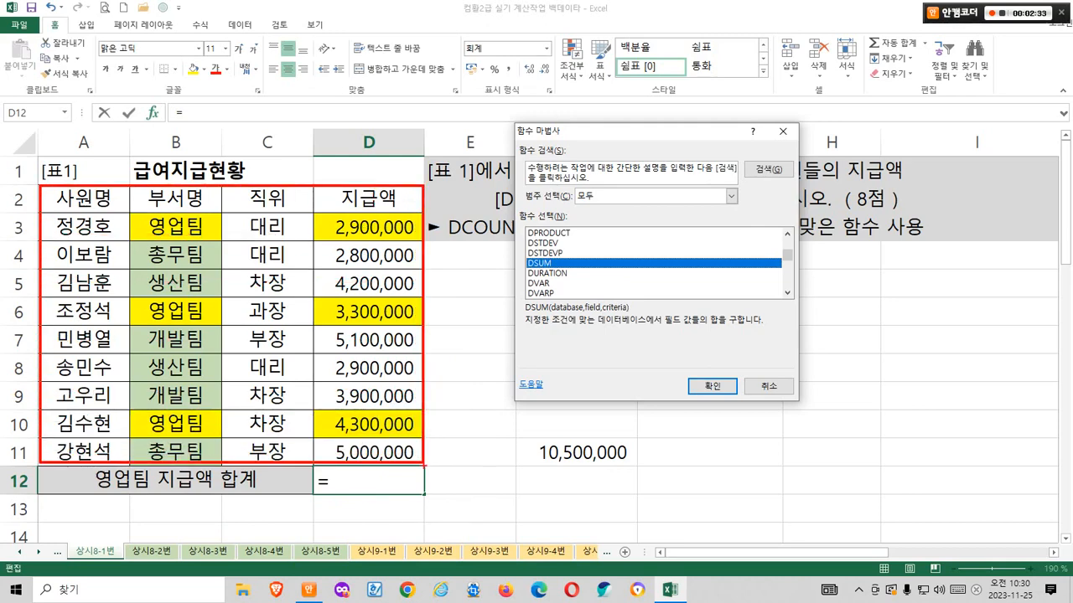
drag(213, 471, 196, 503)
drag(210, 479, 227, 501)
mouse_move(618, 332)
mouse_down()
mouse_move(619, 300)
mouse_move(647, 330)
mouse_move(570, 307)
mouse_move(545, 311)
mouse_move(590, 368)
mouse_move(677, 338)
mouse_move(719, 307)
mouse_move(722, 349)
mouse_up()
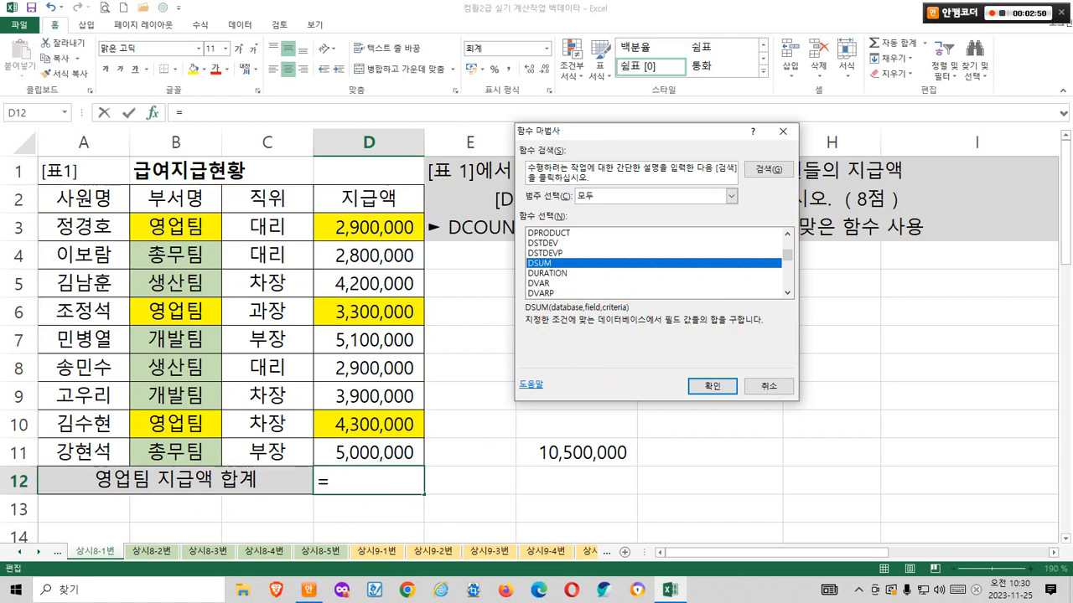
Accept DSUM as the function for cell D12 to open its arguments.
click(712, 386)
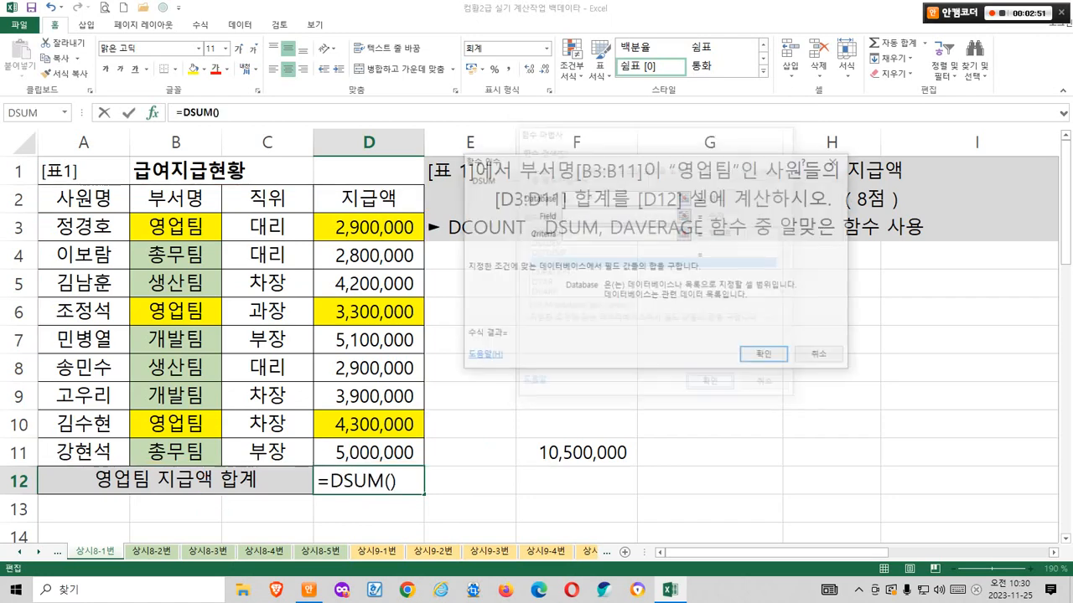
drag(615, 208, 651, 220)
mouse_move(573, 200)
mouse_down()
mouse_move(515, 255)
mouse_move(567, 282)
mouse_up()
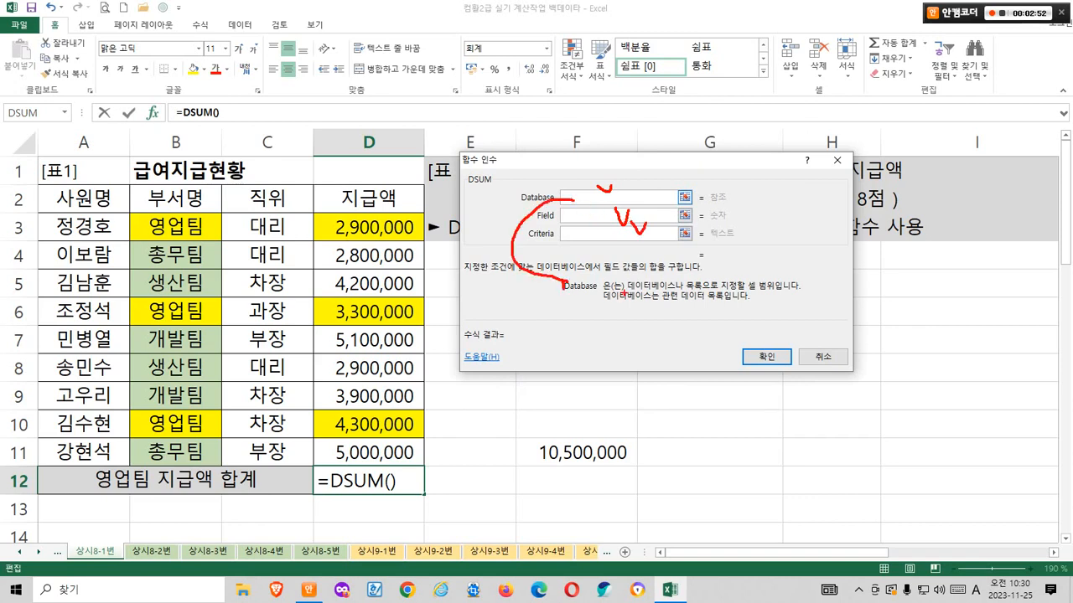
mouse_move(625, 288)
mouse_down()
mouse_move(745, 294)
mouse_move(759, 274)
mouse_move(744, 295)
mouse_move(779, 298)
mouse_up()
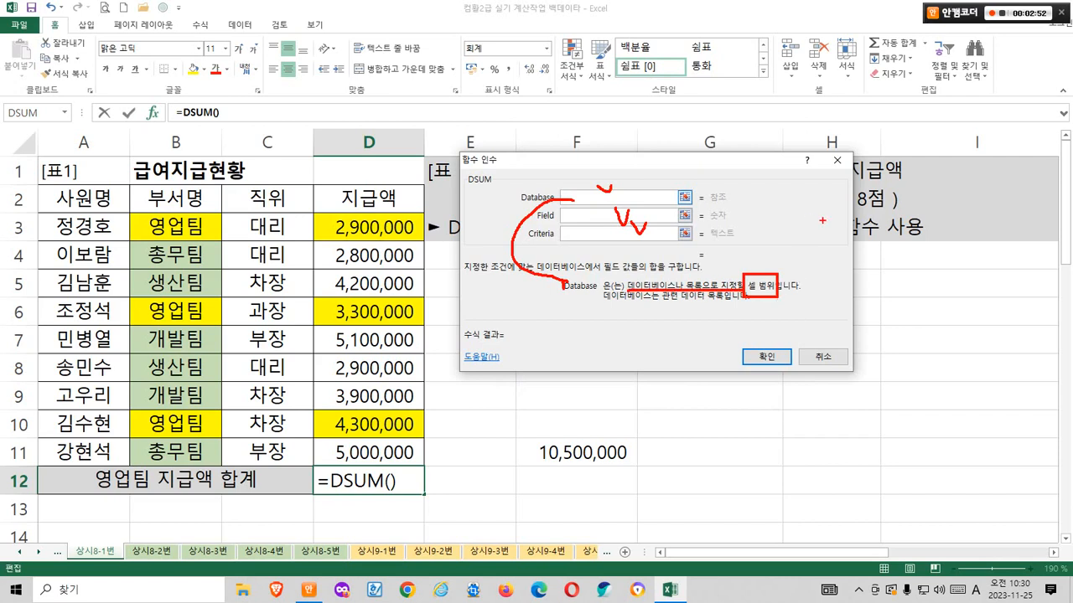
mouse_move(825, 185)
mouse_down()
mouse_move(863, 293)
mouse_move(825, 336)
mouse_up()
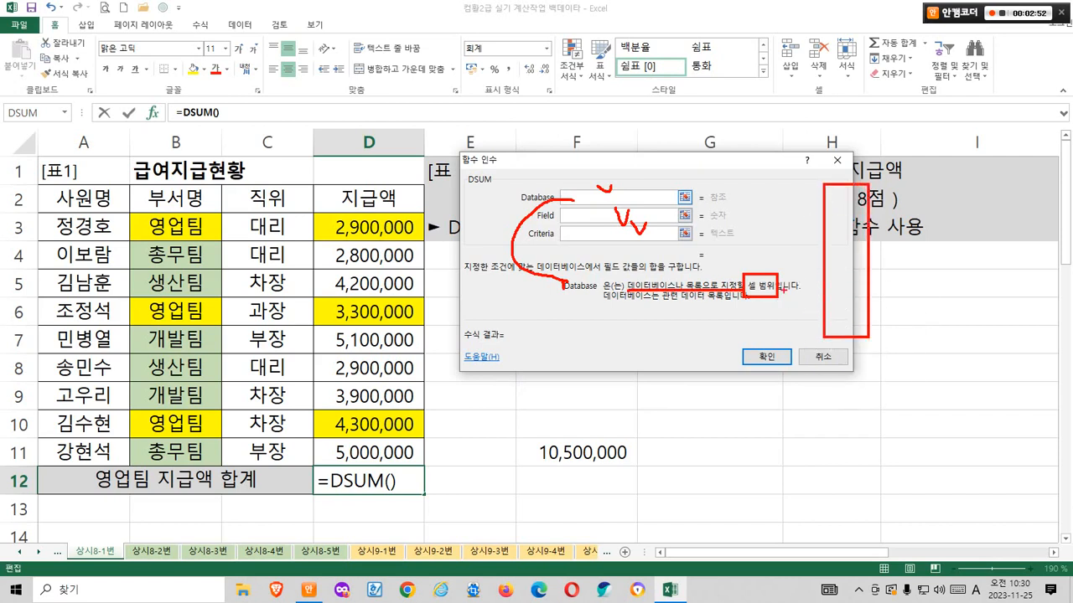
mouse_move(762, 263)
mouse_down()
mouse_move(770, 273)
mouse_move(777, 257)
mouse_up()
mouse_move(622, 275)
mouse_down()
mouse_move(679, 277)
mouse_move(621, 289)
mouse_move(684, 245)
mouse_move(745, 266)
mouse_move(734, 272)
mouse_up()
drag(647, 260, 656, 267)
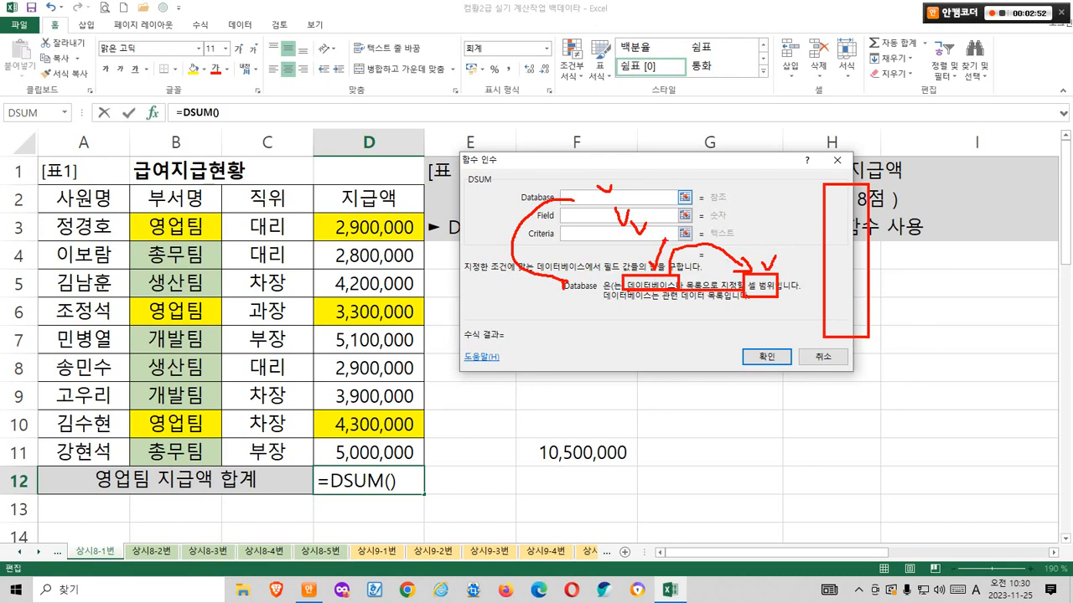
mouse_move(649, 282)
mouse_down()
mouse_move(648, 310)
mouse_move(712, 339)
mouse_move(745, 299)
mouse_move(736, 310)
mouse_up()
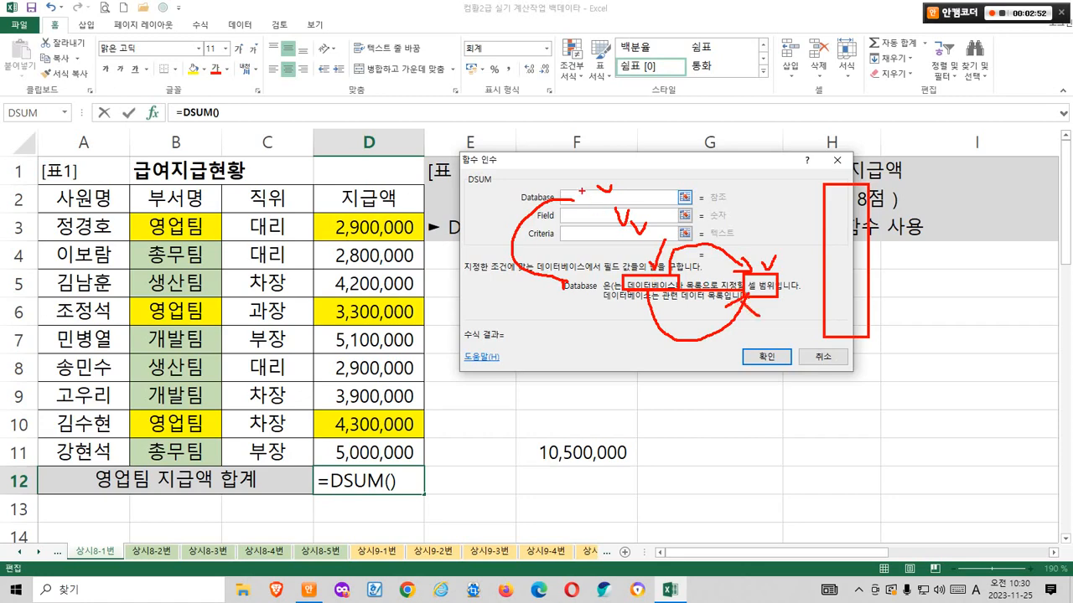
drag(575, 190, 593, 186)
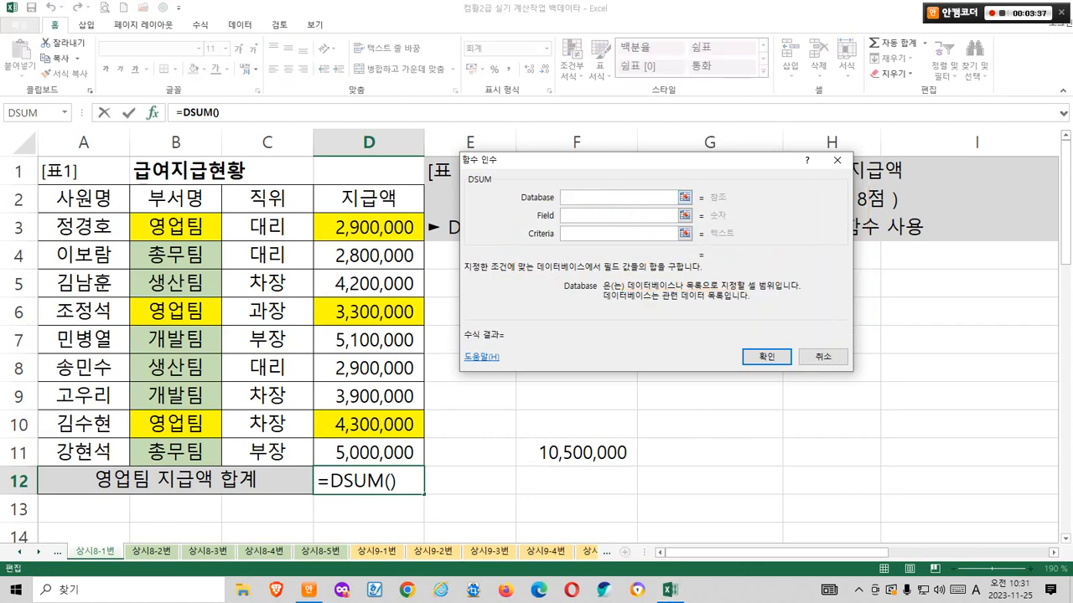
Set the DSUM Database argument to the whole table including its header row, A2:D11.
click(84, 199)
drag(84, 199, 369, 452)
click(618, 215)
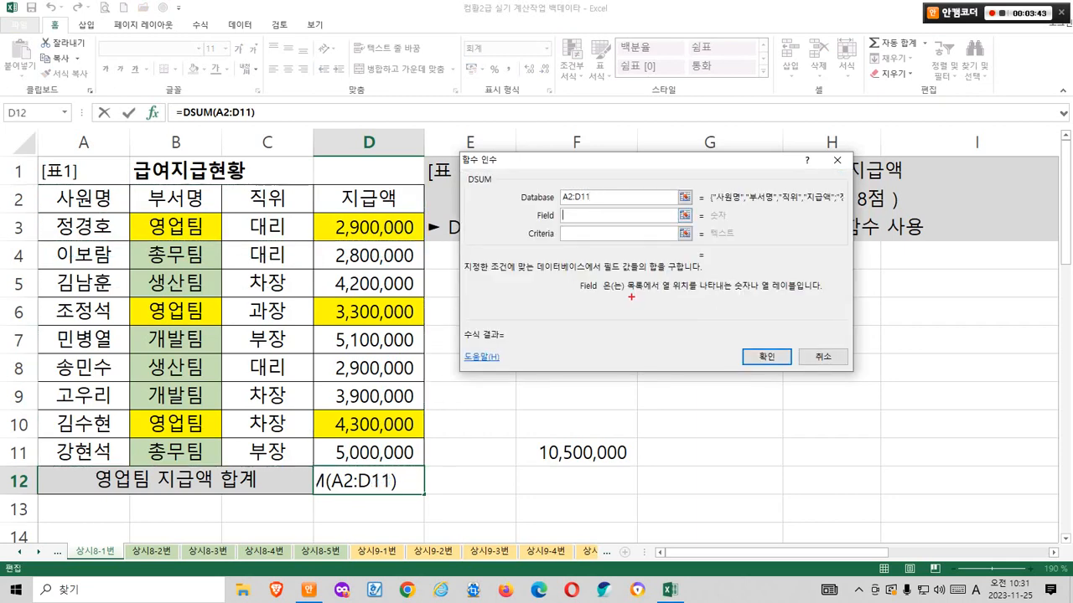
mouse_move(630, 294)
mouse_down()
mouse_move(734, 297)
mouse_move(748, 293)
mouse_move(748, 273)
mouse_up()
mouse_move(791, 299)
mouse_down()
mouse_move(770, 288)
mouse_move(800, 277)
mouse_move(796, 297)
mouse_up()
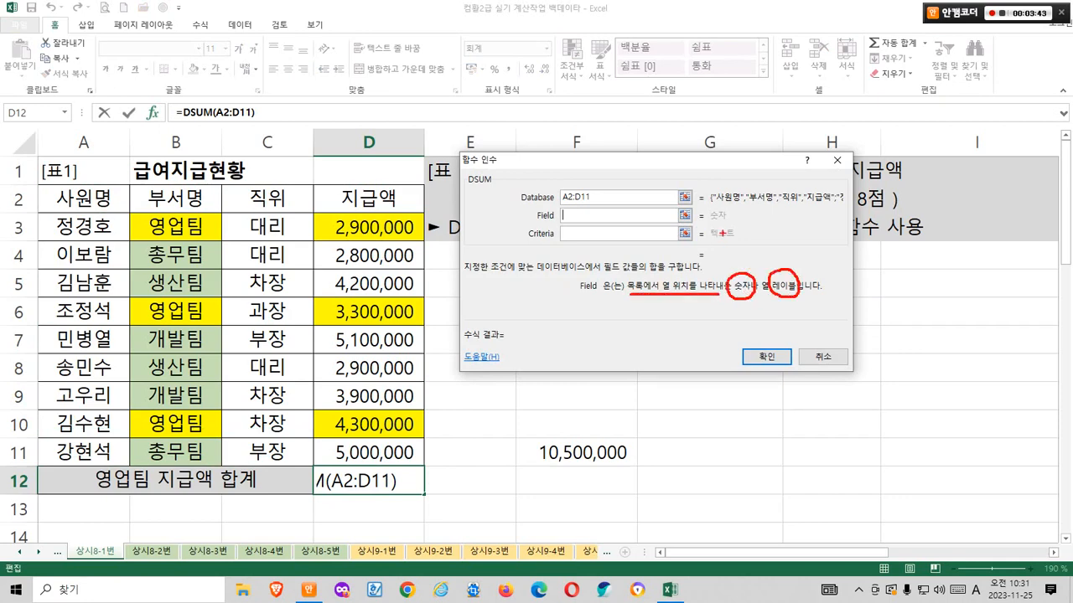
mouse_move(721, 228)
mouse_down()
mouse_move(709, 207)
mouse_move(725, 225)
mouse_up()
mouse_move(44, 188)
mouse_down()
mouse_move(129, 217)
mouse_move(205, 223)
mouse_up()
drag(238, 190, 295, 215)
mouse_move(340, 187)
mouse_down()
mouse_move(396, 206)
mouse_move(542, 162)
mouse_move(613, 220)
mouse_up()
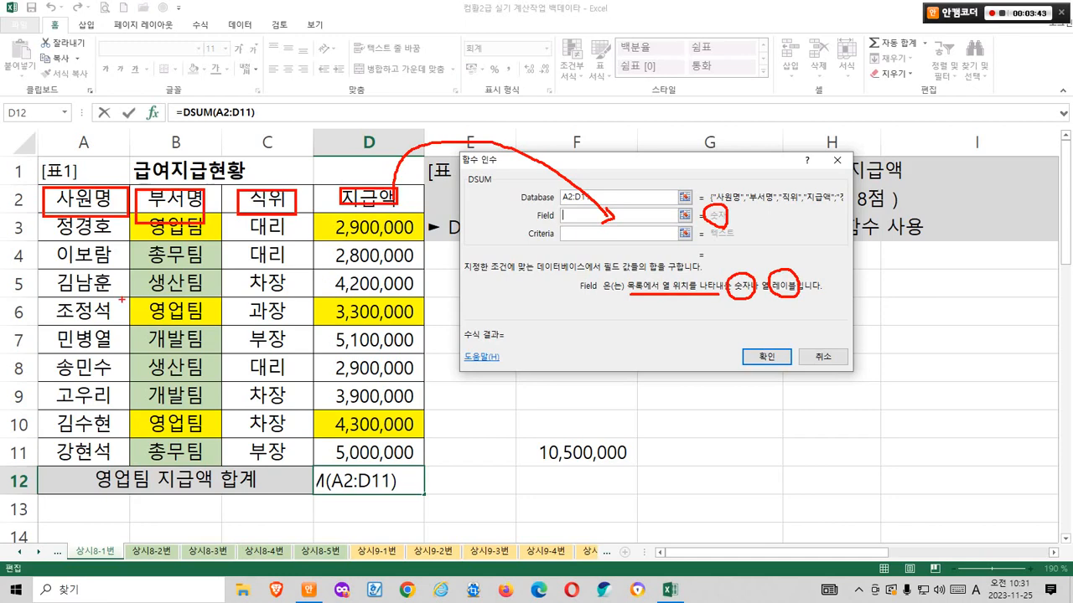
drag(102, 244, 79, 301)
drag(172, 267, 197, 295)
mouse_move(241, 251)
mouse_down()
mouse_move(261, 256)
mouse_move(238, 291)
mouse_up()
mouse_move(346, 261)
mouse_down()
mouse_move(344, 274)
mouse_move(369, 284)
mouse_up()
drag(365, 259, 344, 317)
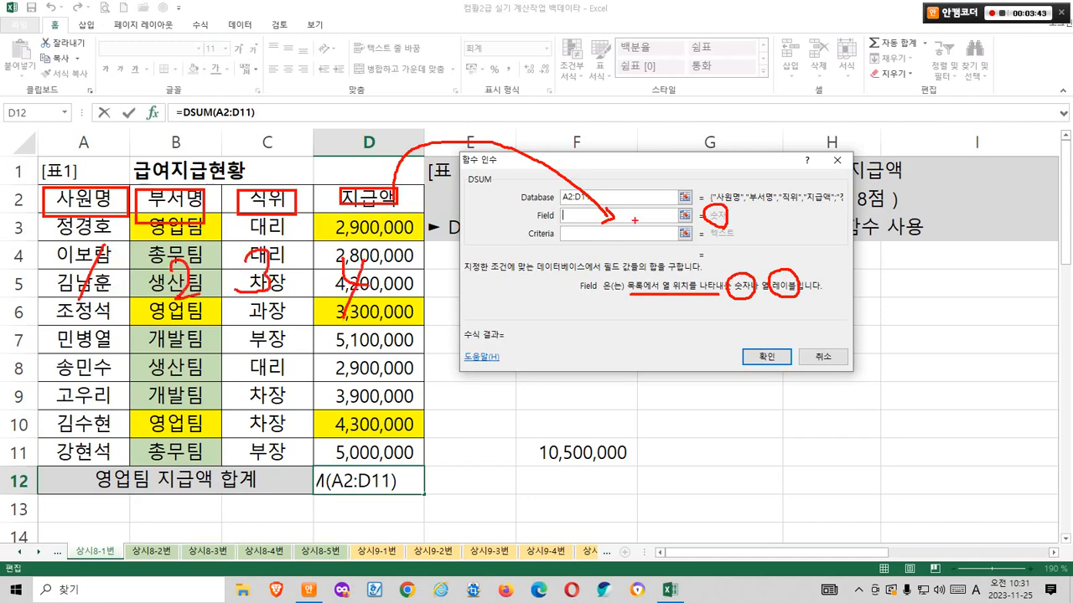
drag(630, 205, 644, 143)
mouse_move(600, 45)
mouse_down()
mouse_move(579, 96)
mouse_move(659, 65)
mouse_up()
mouse_move(670, 44)
mouse_down()
mouse_move(664, 78)
mouse_move(699, 77)
mouse_up()
drag(689, 62, 662, 109)
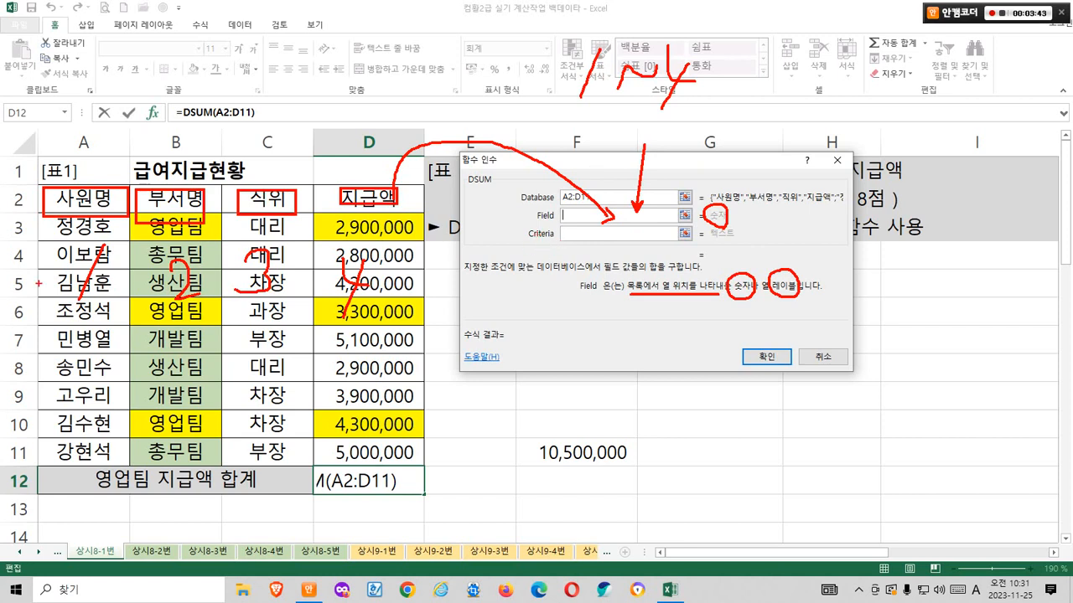
drag(69, 219, 106, 369)
drag(126, 233, 37, 354)
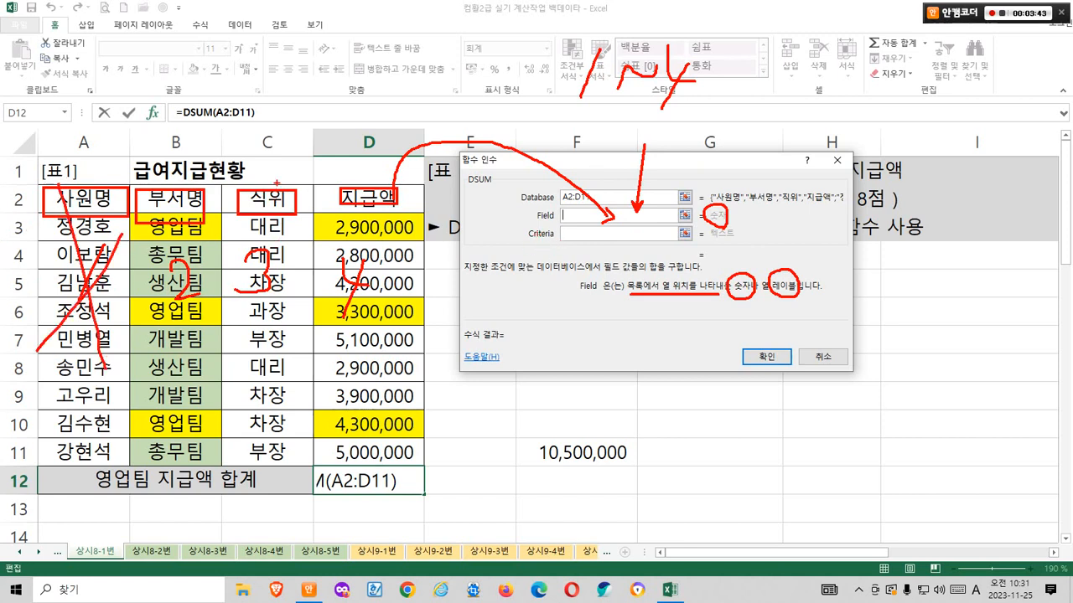
drag(276, 193, 237, 342)
drag(250, 216, 326, 395)
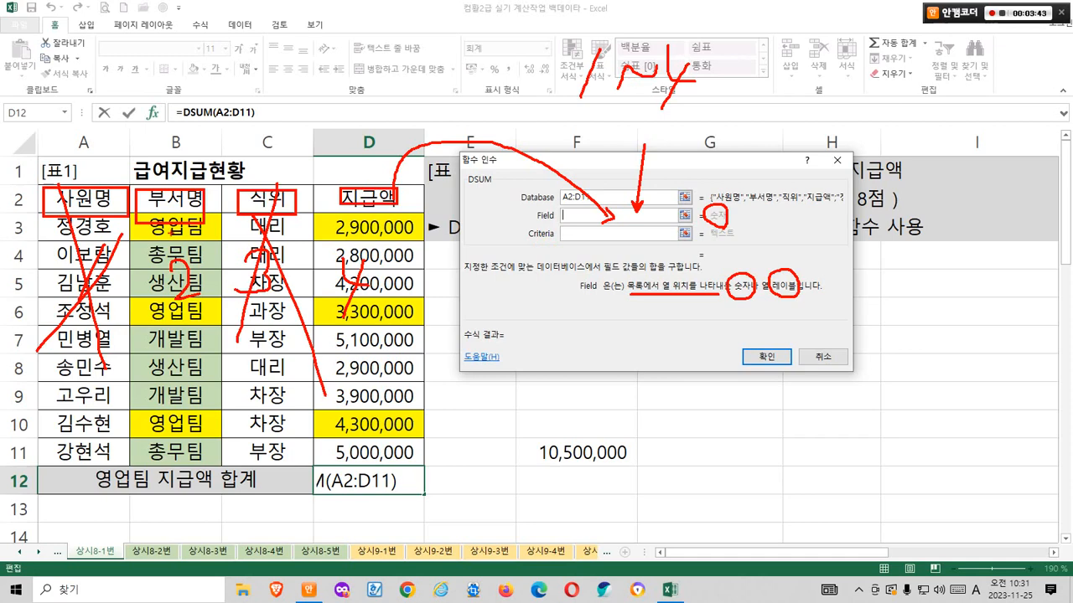
mouse_move(170, 190)
mouse_down()
mouse_move(193, 147)
mouse_move(368, 167)
mouse_move(385, 186)
mouse_up()
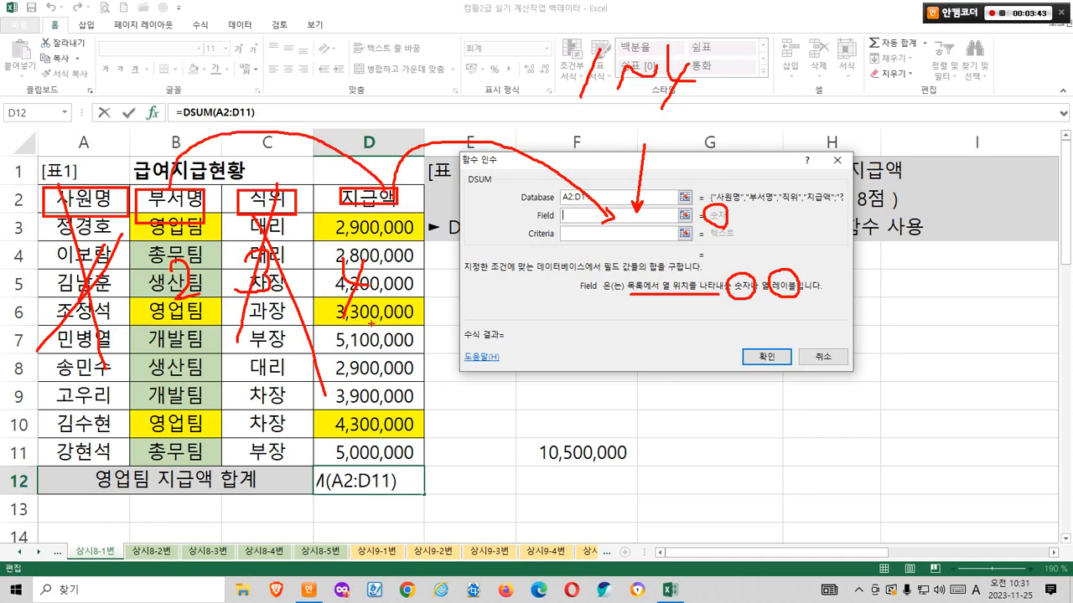
mouse_move(480, 195)
mouse_down()
mouse_move(500, 190)
mouse_move(492, 159)
mouse_move(503, 189)
mouse_up()
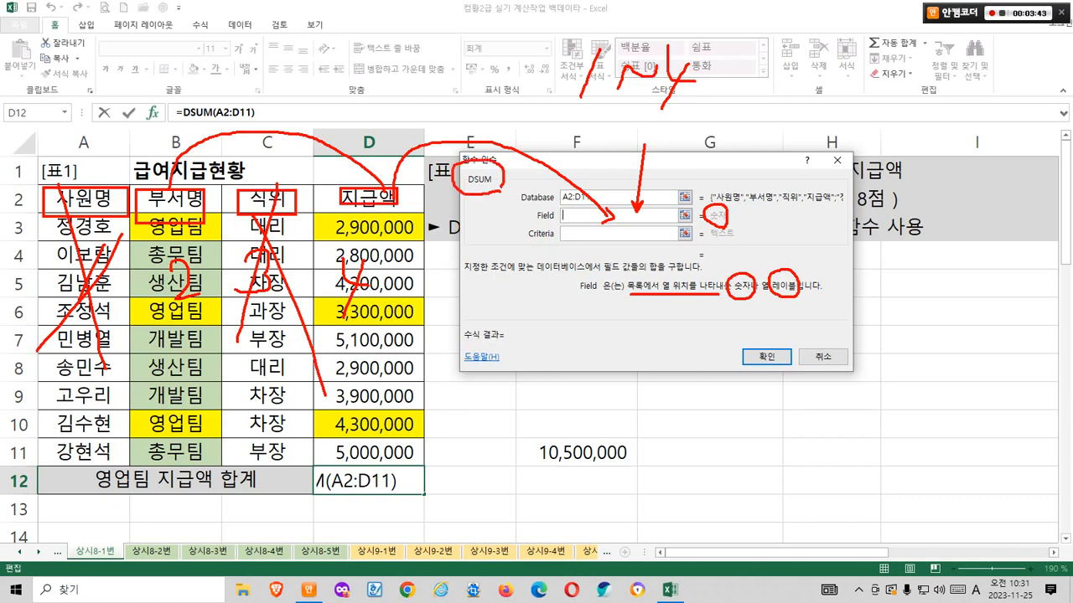
drag(178, 192, 178, 223)
drag(204, 140, 158, 284)
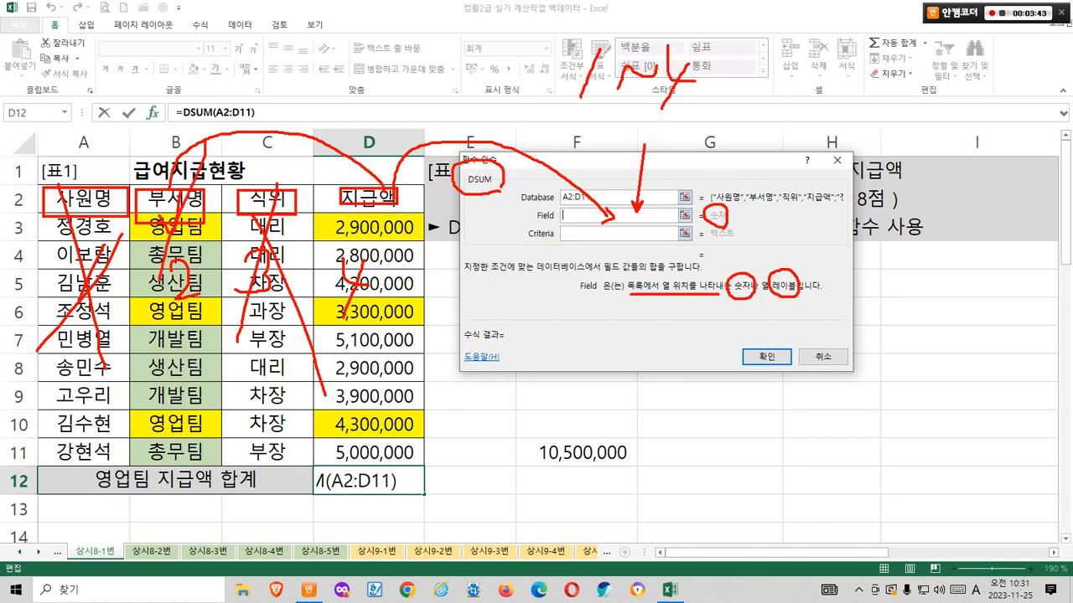
drag(142, 174, 195, 323)
mouse_move(377, 314)
mouse_down()
mouse_move(325, 270)
mouse_move(390, 320)
mouse_up()
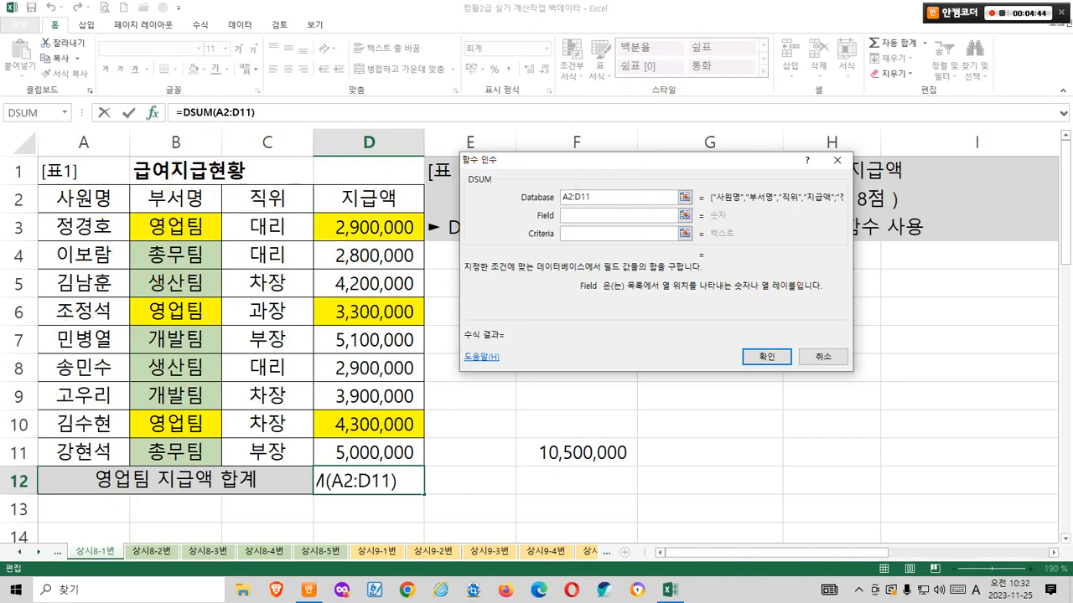
Set the DSUM Field argument to 4, the position of the 지급액 column.
text(4)
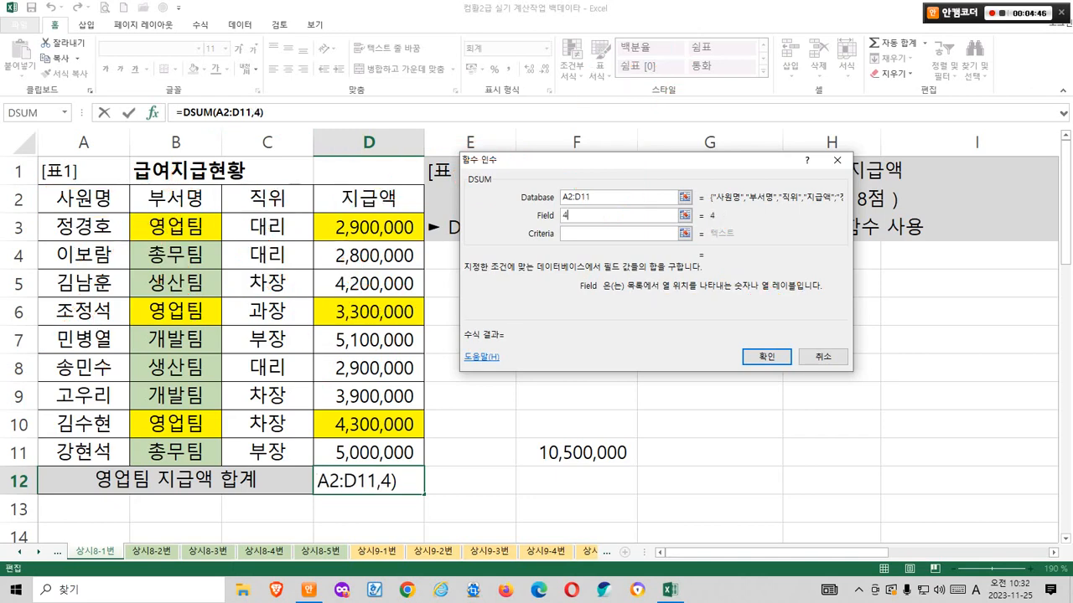
key(Tab)
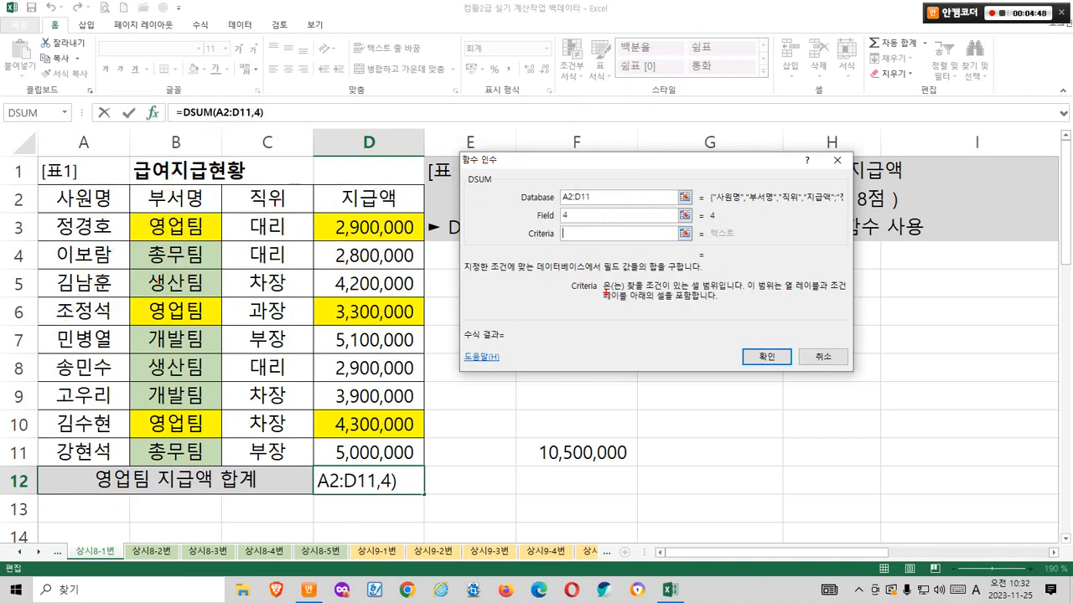
mouse_move(605, 292)
mouse_down()
mouse_move(741, 293)
mouse_move(687, 295)
mouse_move(725, 275)
mouse_up()
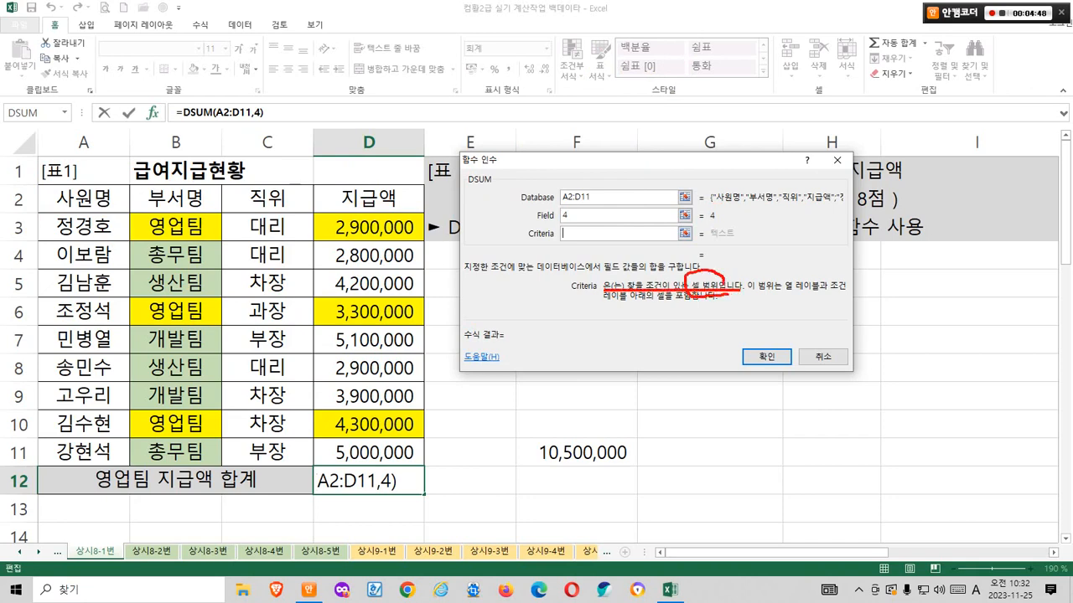
mouse_move(724, 116)
mouse_down()
mouse_move(757, 127)
mouse_move(769, 228)
mouse_up()
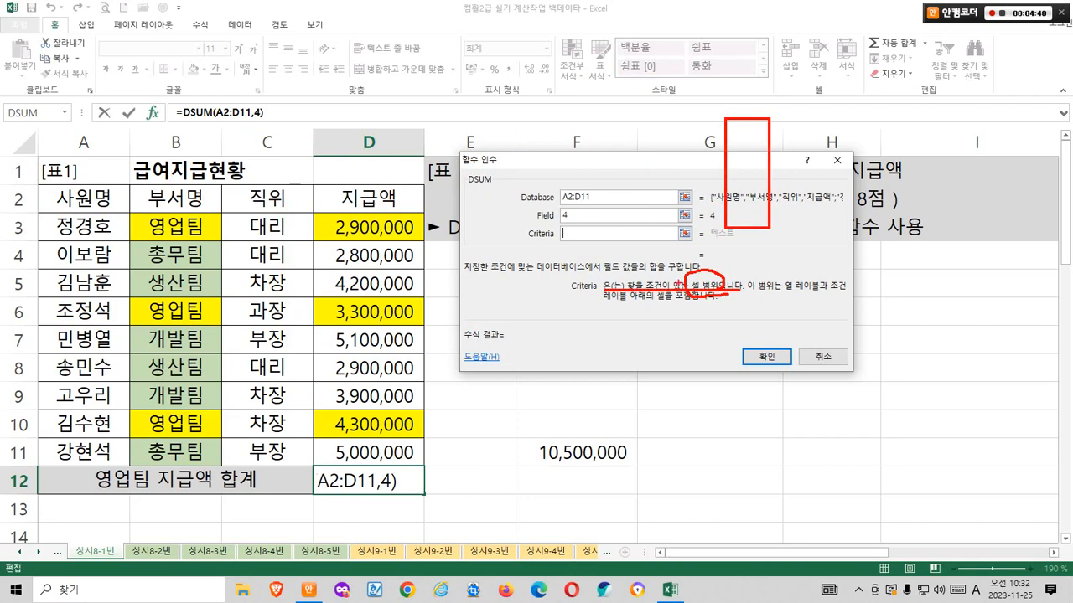
mouse_move(633, 295)
mouse_down()
mouse_move(659, 281)
mouse_move(664, 253)
mouse_move(810, 293)
mouse_up()
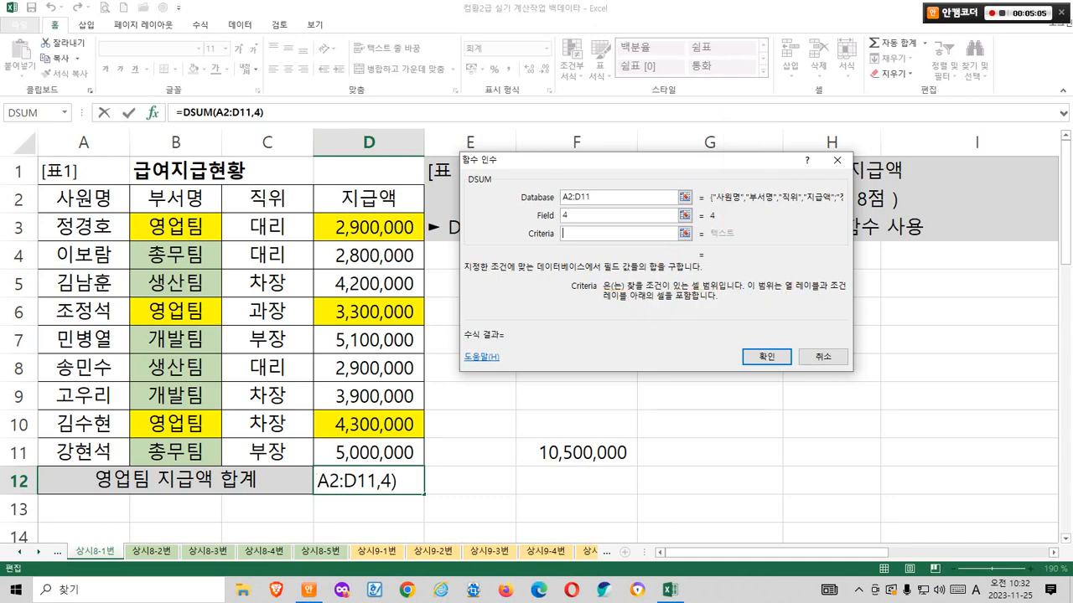
mouse_move(41, 186)
mouse_down()
mouse_move(126, 204)
mouse_move(124, 237)
mouse_up()
mouse_move(148, 186)
mouse_down()
mouse_move(201, 243)
mouse_move(148, 186)
mouse_up()
mouse_move(231, 183)
mouse_down()
mouse_move(235, 207)
mouse_move(297, 245)
mouse_up()
mouse_move(322, 188)
mouse_down()
mouse_move(397, 219)
mouse_move(320, 238)
mouse_up()
Uncover the task text behind the arguments dialog and set the DSUM Criteria argument to B2:B3, the 부서명 header with 영업팀.
drag(631, 160, 620, 268)
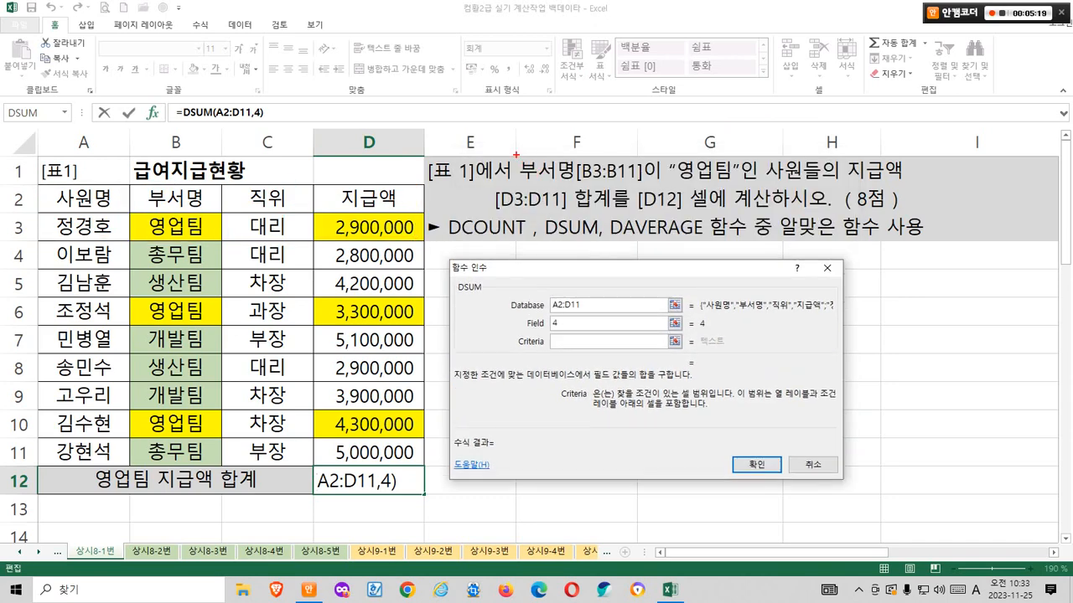
mouse_move(516, 154)
mouse_down()
mouse_move(563, 154)
mouse_move(520, 184)
mouse_move(753, 194)
mouse_up()
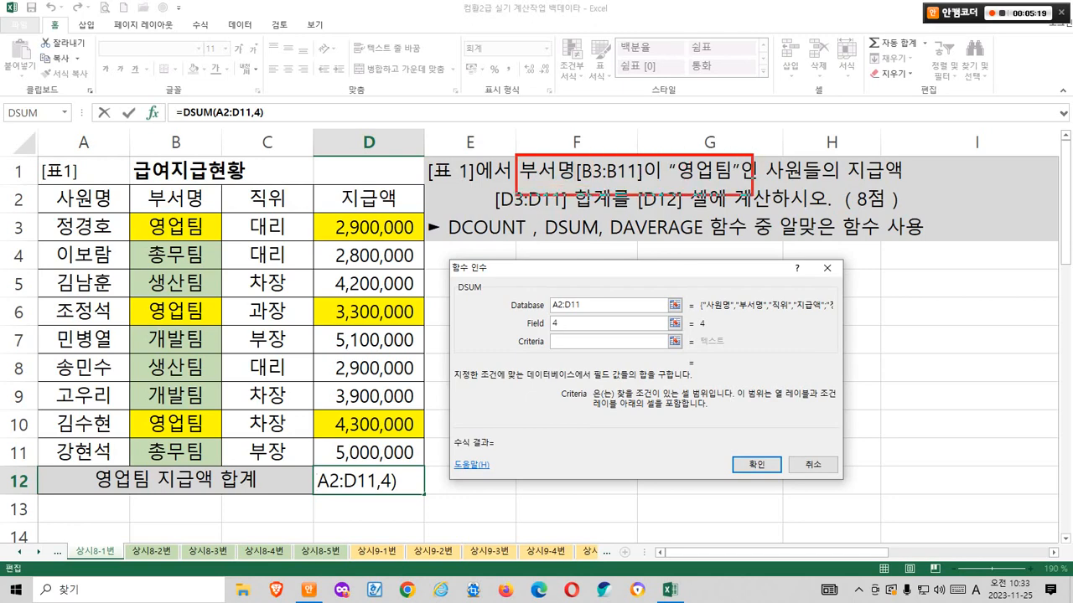
drag(632, 149, 658, 119)
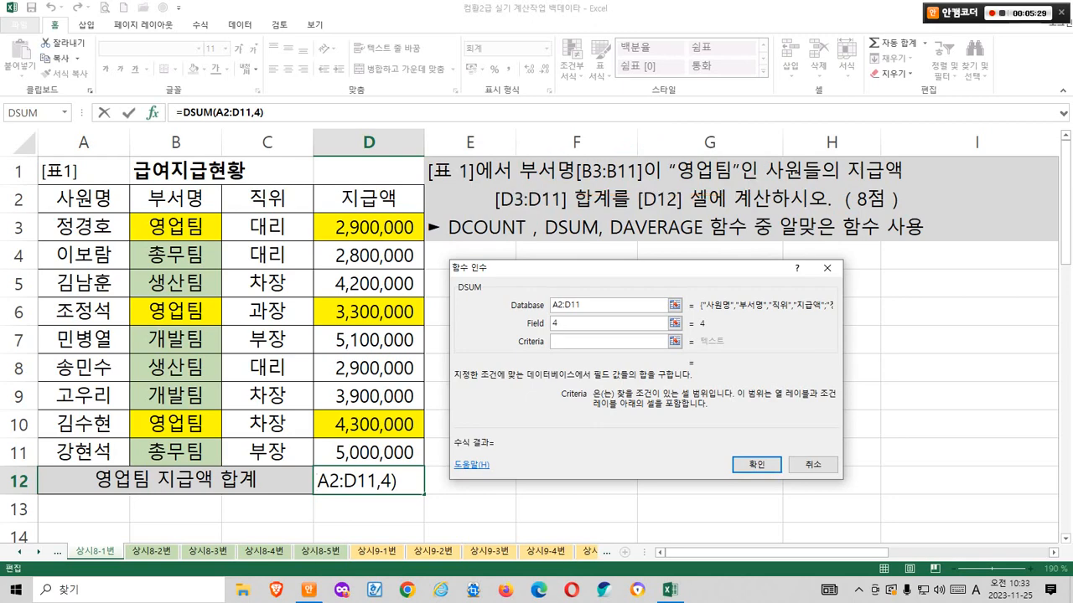
drag(176, 200, 178, 227)
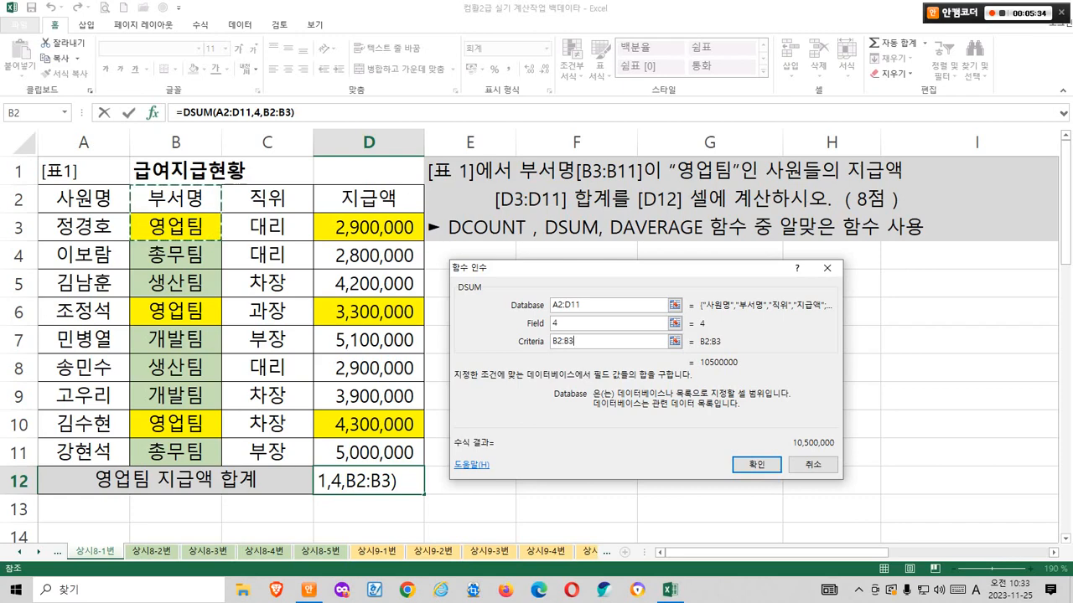
click(610, 323)
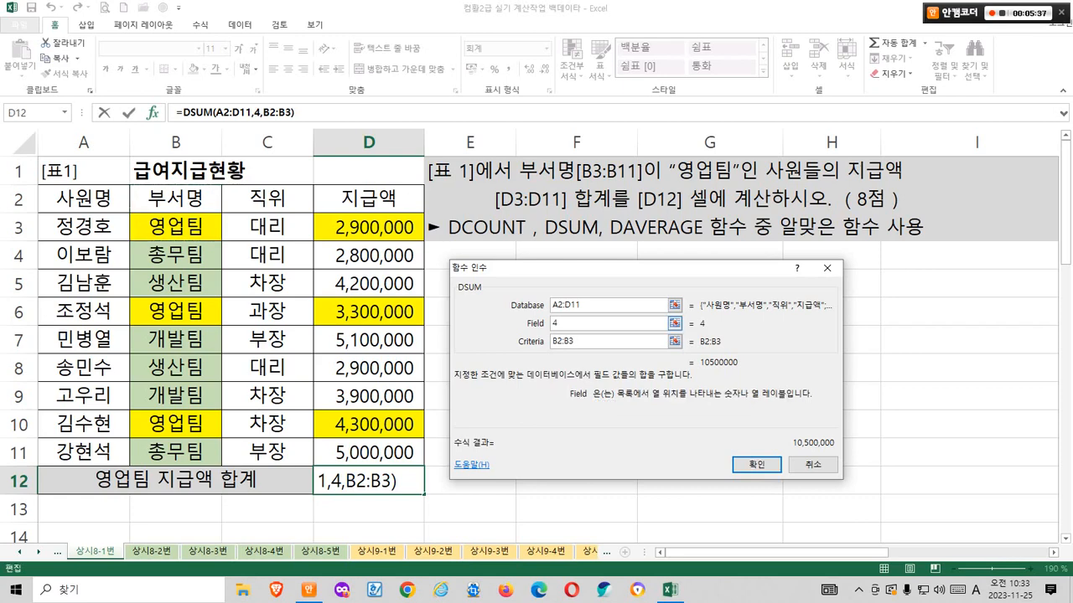
Uncover cell F11 and compare the DSUM result preview with the manual SUM there.
drag(662, 269, 652, 201)
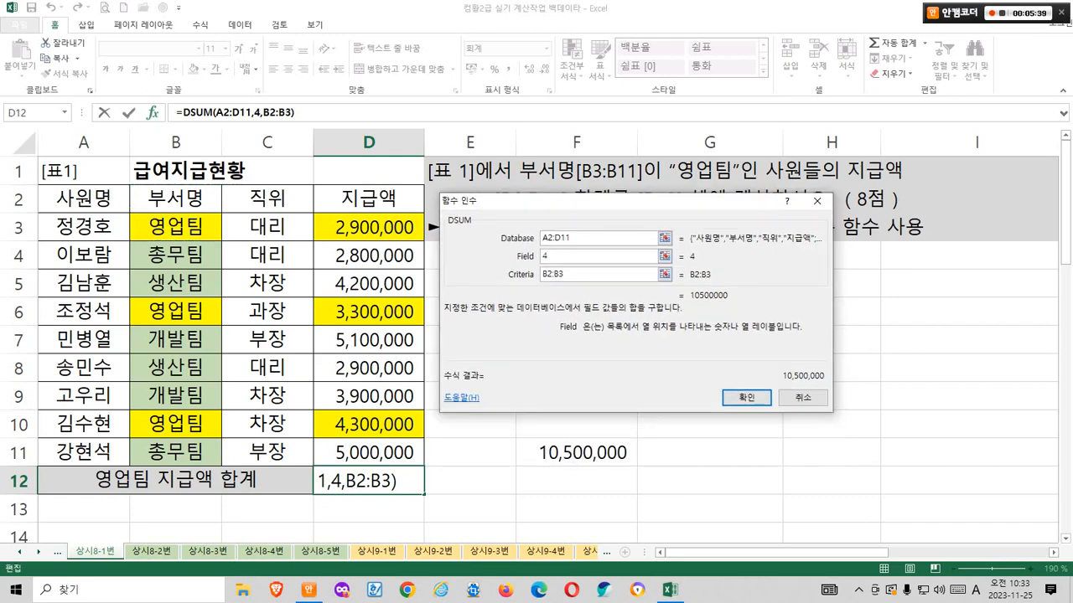
mouse_move(618, 465)
mouse_down()
mouse_move(519, 490)
mouse_move(633, 459)
mouse_move(621, 474)
mouse_up()
mouse_move(818, 395)
mouse_down()
mouse_move(759, 389)
mouse_move(817, 393)
mouse_up()
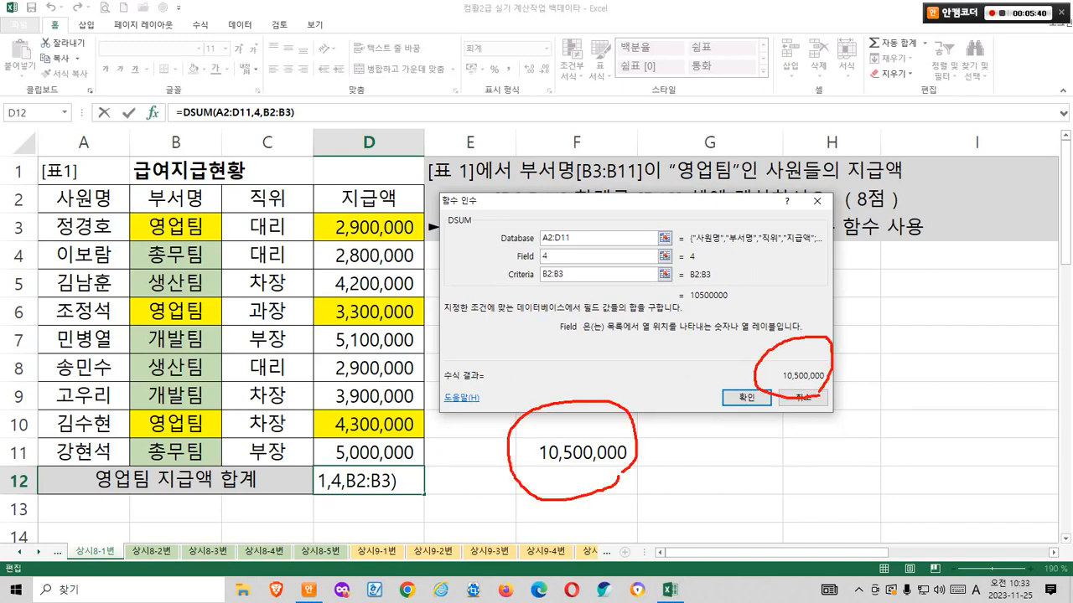
mouse_move(625, 409)
mouse_down()
mouse_move(698, 340)
mouse_move(748, 366)
mouse_up()
drag(692, 315, 745, 317)
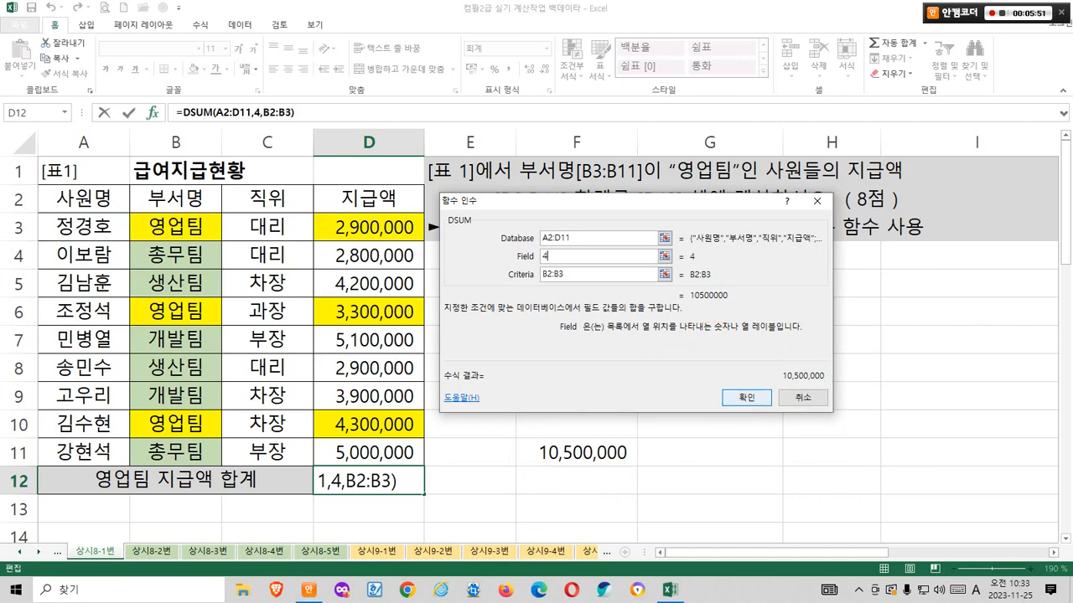
Confirm the DSUM formula in D12 and delete the manual check sum in F11.
click(747, 398)
click(587, 453)
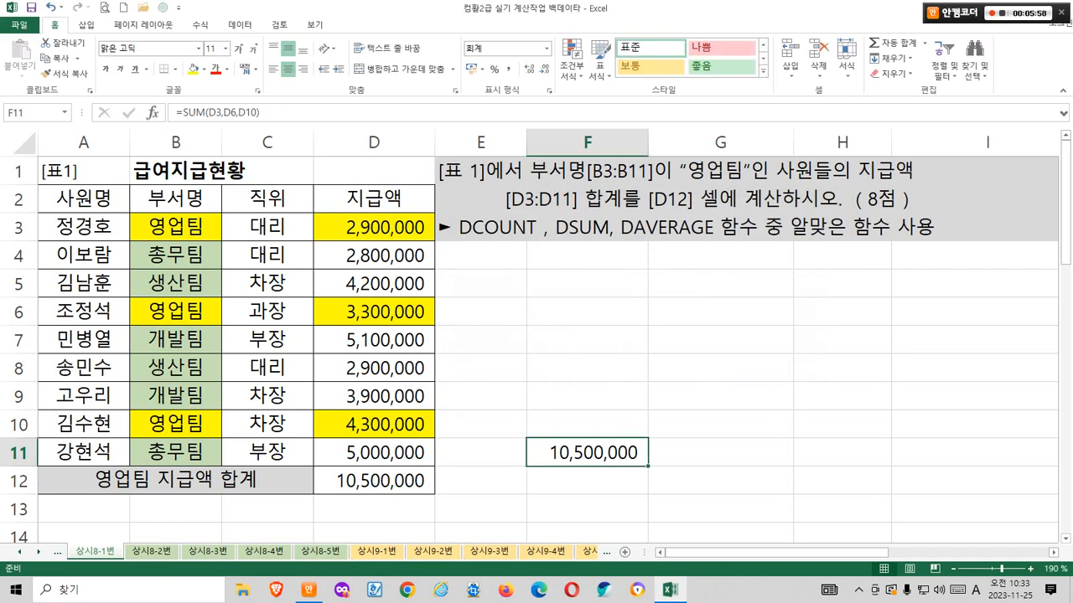
key(Delete)
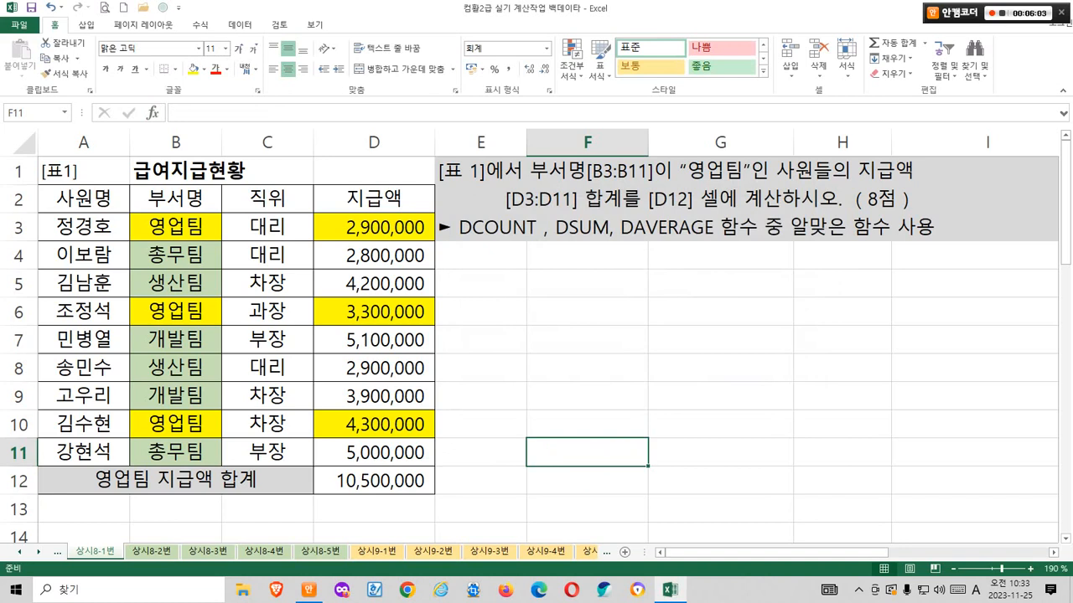
Remove the fill colour from the table cells B3:D11.
click(176, 227)
drag(176, 227, 374, 453)
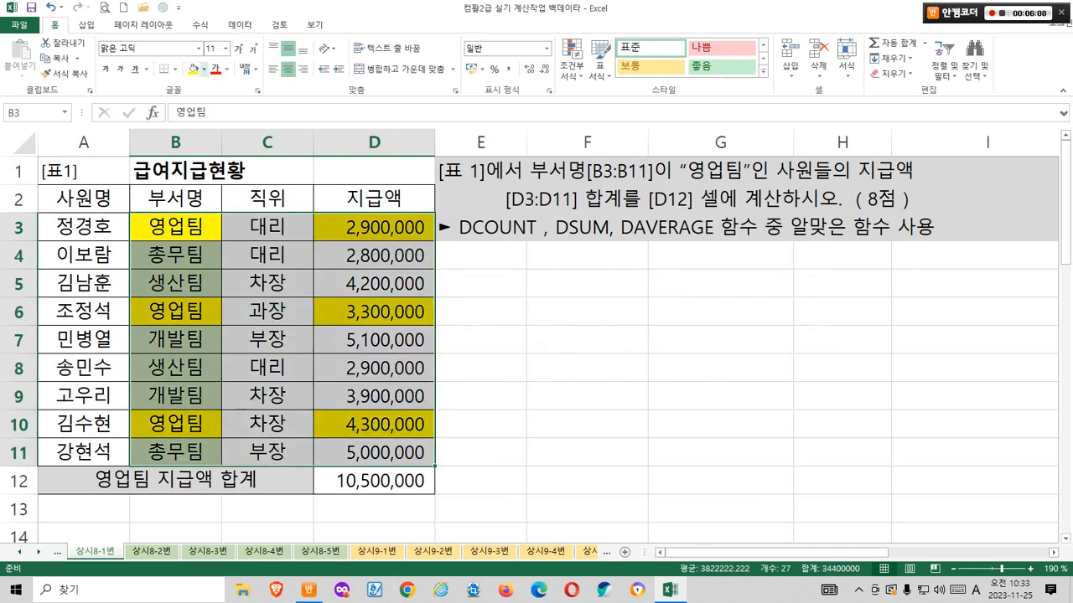
click(203, 69)
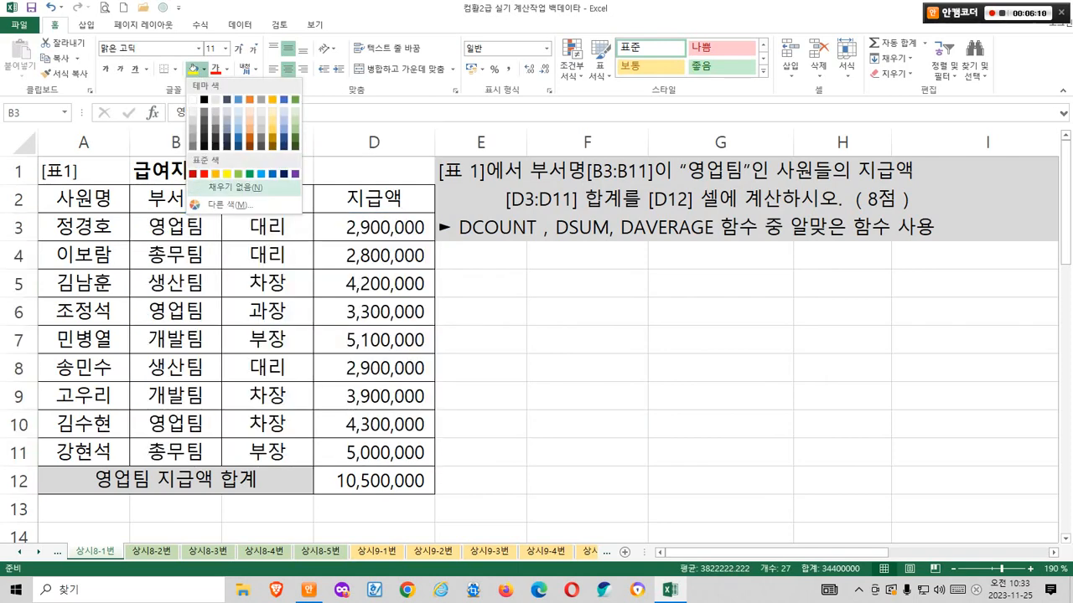
click(234, 188)
click(586, 367)
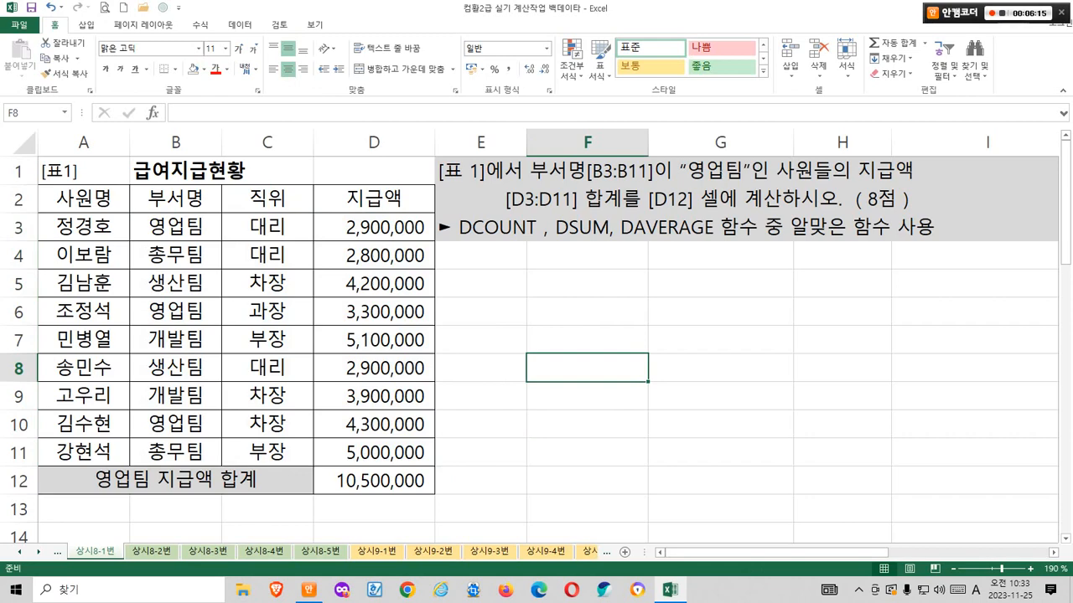
Switch to the 상시8-2번 sheet and shade the 성별 cells G3:G12 light green.
click(151, 552)
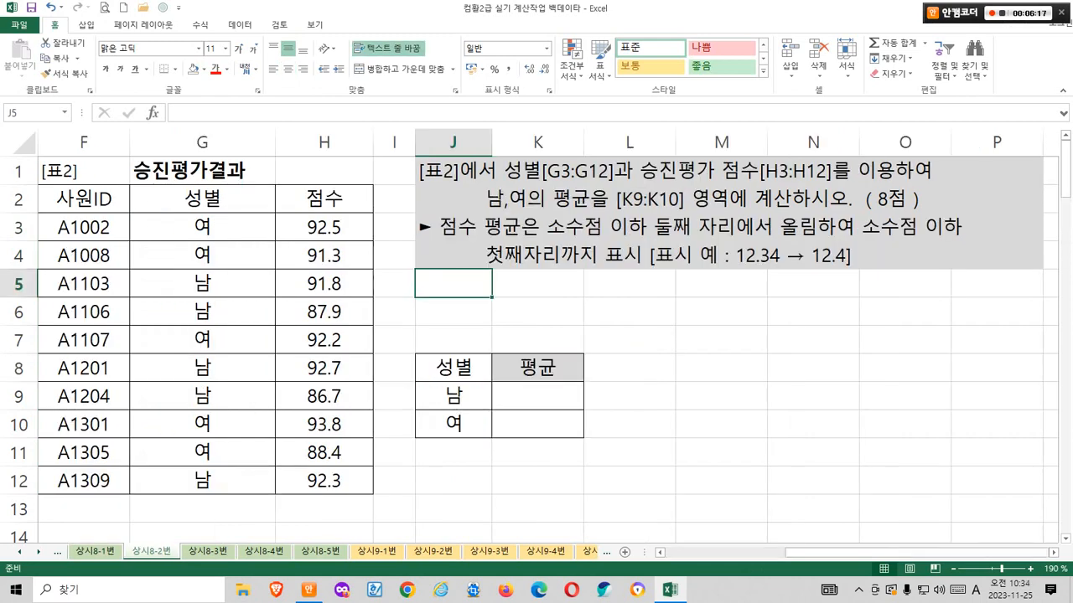
click(721, 367)
mouse_move(461, 181)
mouse_down()
mouse_move(521, 180)
mouse_move(554, 161)
mouse_move(622, 181)
mouse_up()
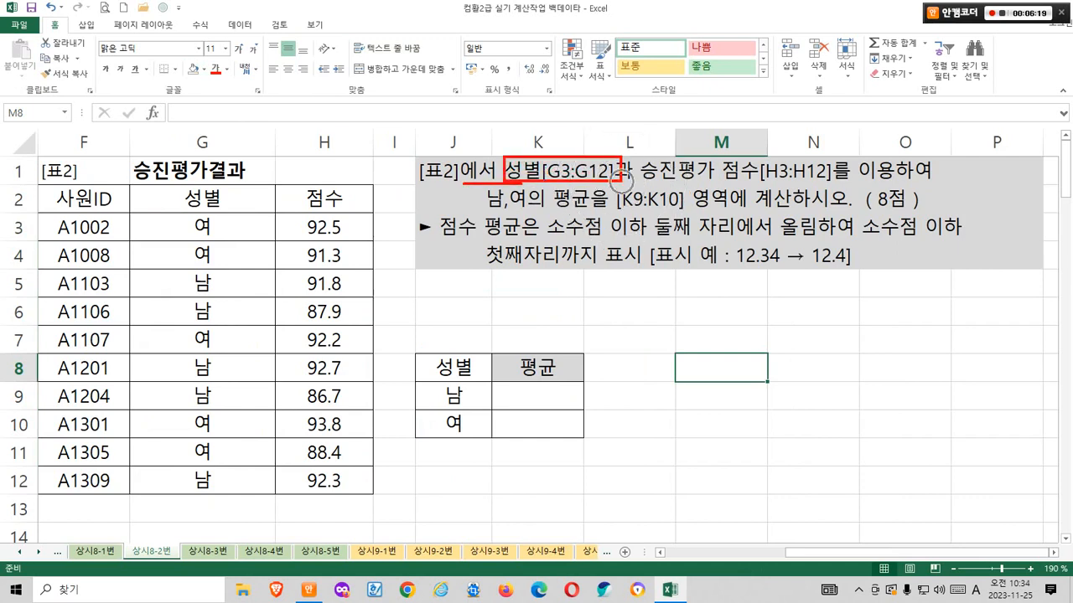
key(Escape)
drag(202, 227, 202, 480)
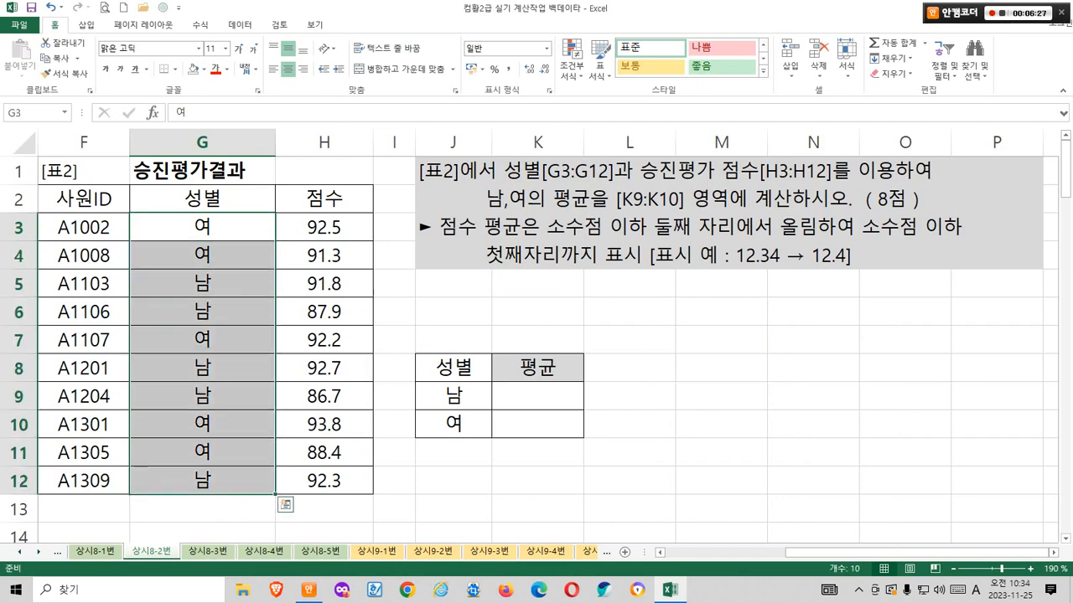
click(205, 68)
click(295, 111)
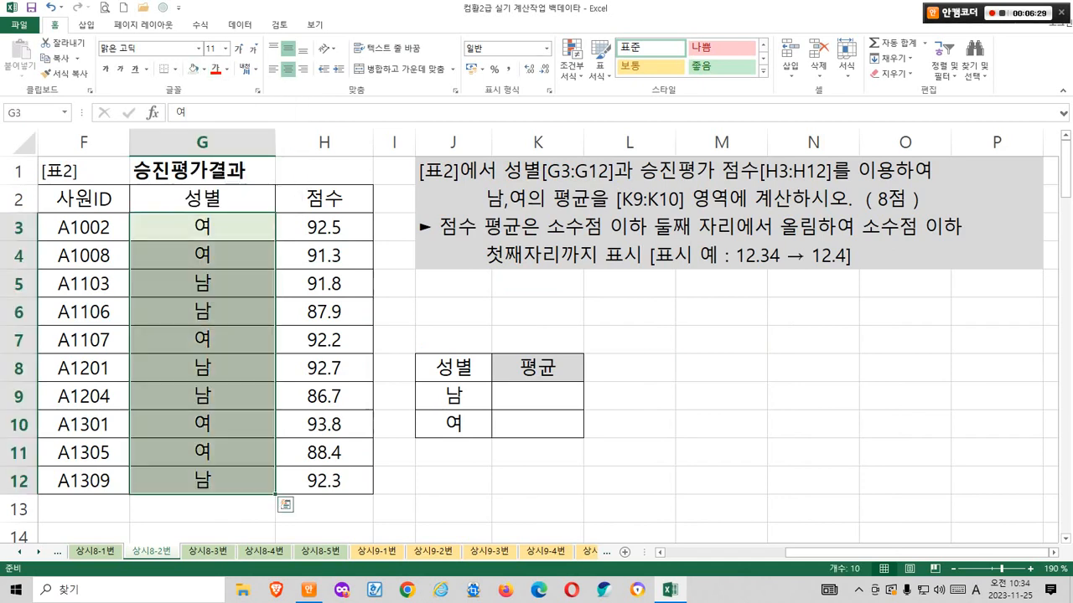
click(720, 310)
Shade the 점수 cells H3:H12 with the same light green fill.
mouse_move(651, 179)
mouse_down()
mouse_move(848, 179)
mouse_move(817, 195)
mouse_up()
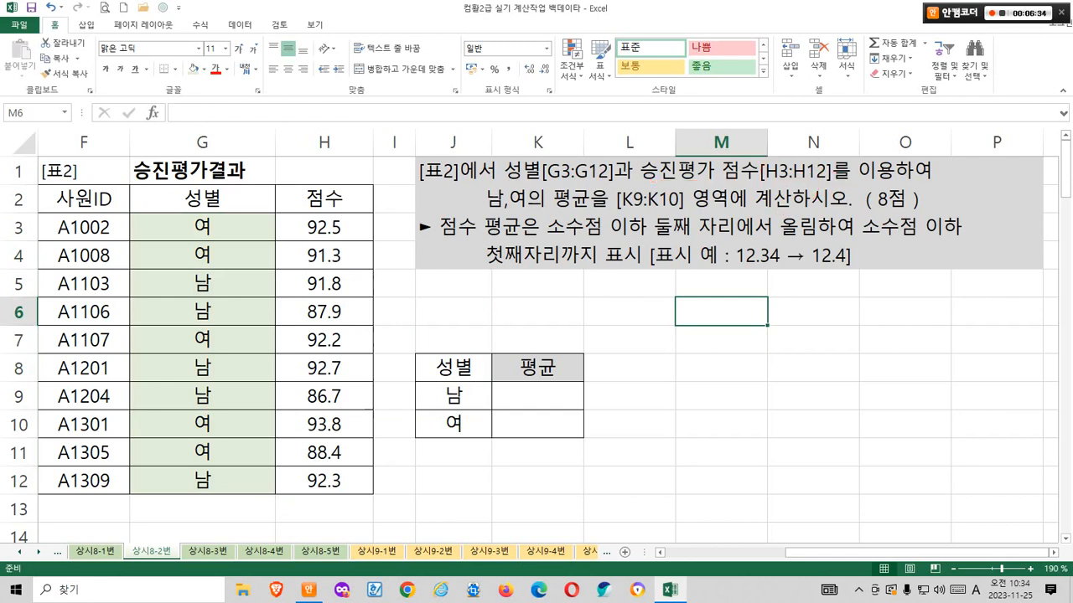
drag(324, 227, 323, 480)
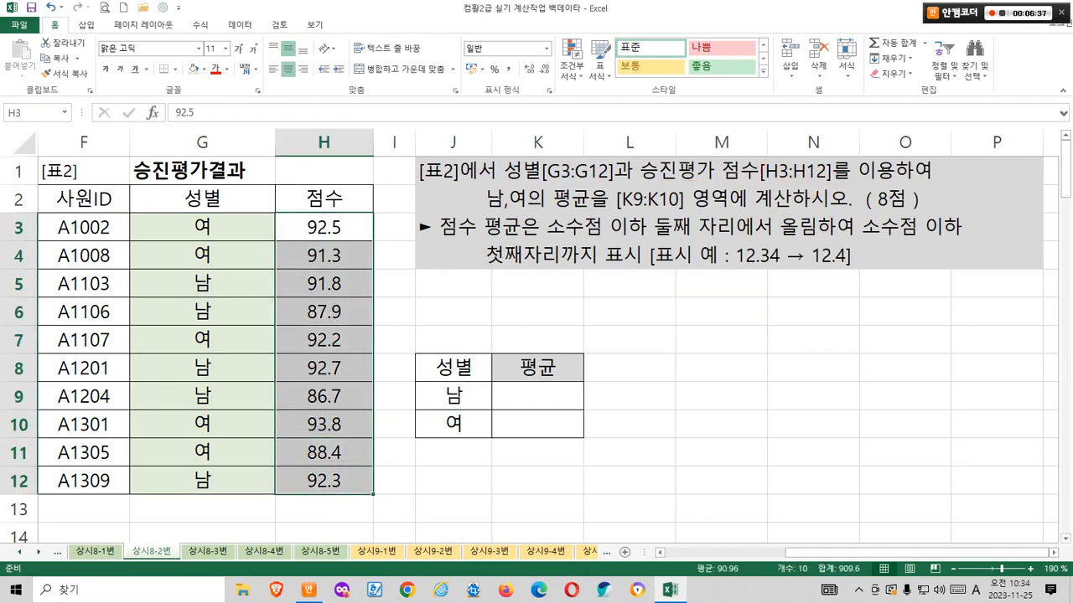
click(193, 69)
click(813, 340)
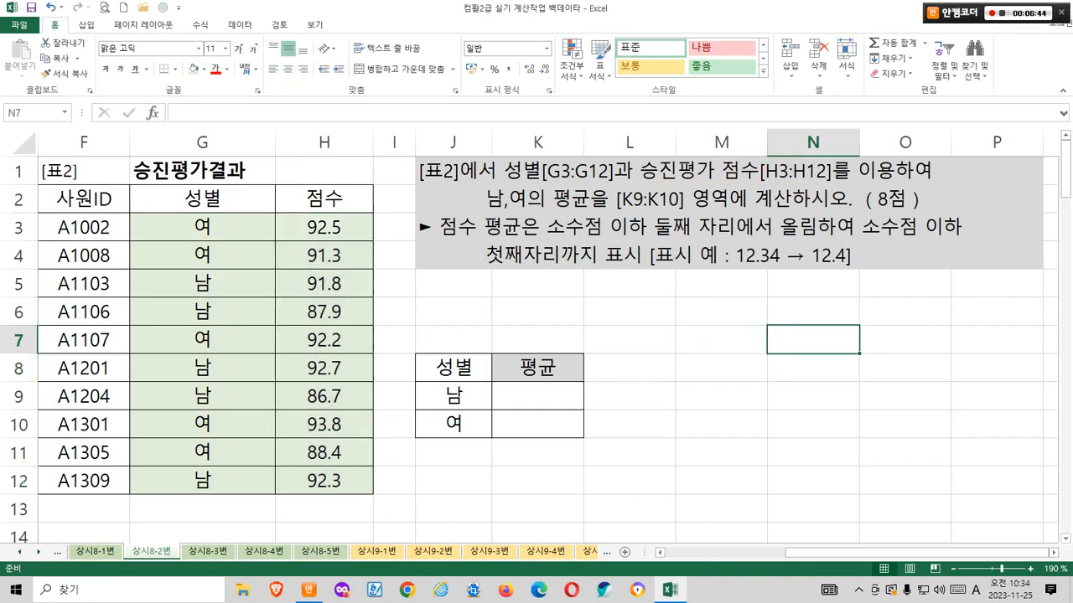
Examine the 성별 labels in J8:J10 and the 평균 cells K9:K10 against the task text.
click(629, 397)
click(538, 396)
click(538, 424)
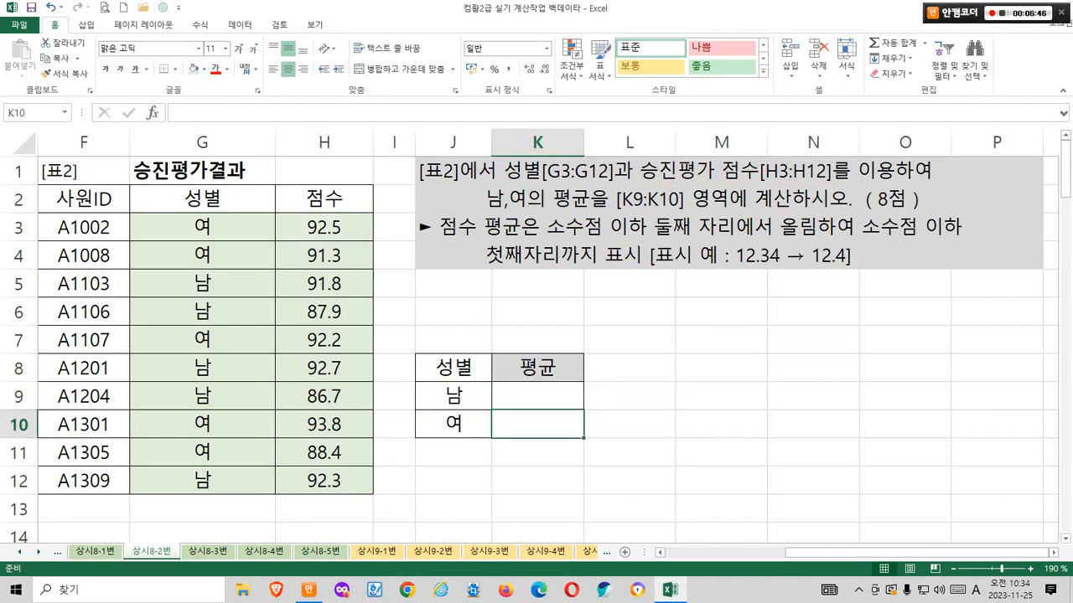
click(629, 396)
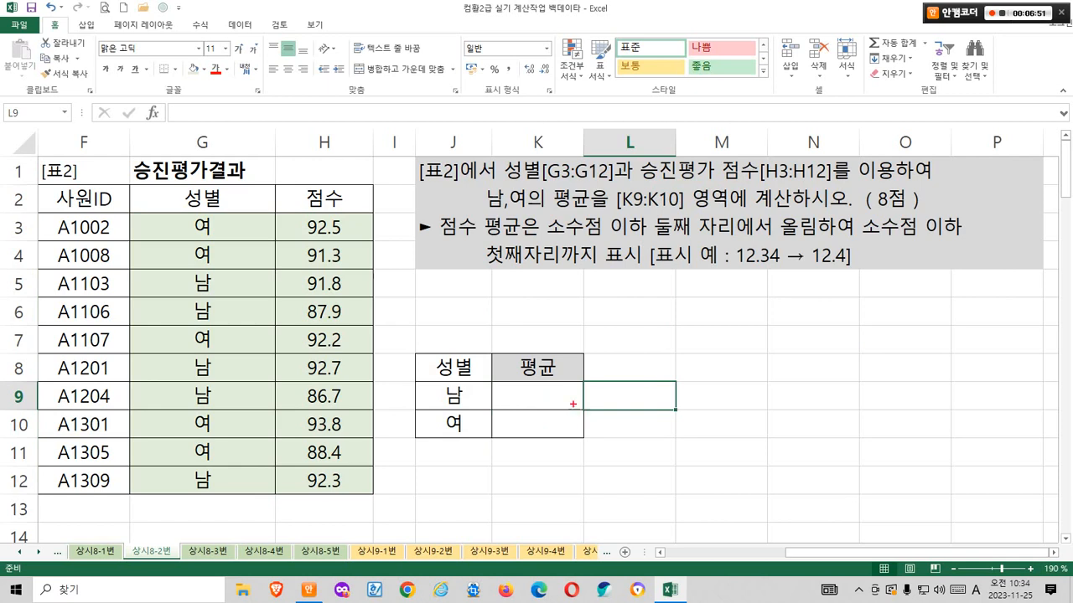
mouse_move(559, 401)
mouse_down()
mouse_move(543, 399)
mouse_move(523, 431)
mouse_move(540, 437)
mouse_up()
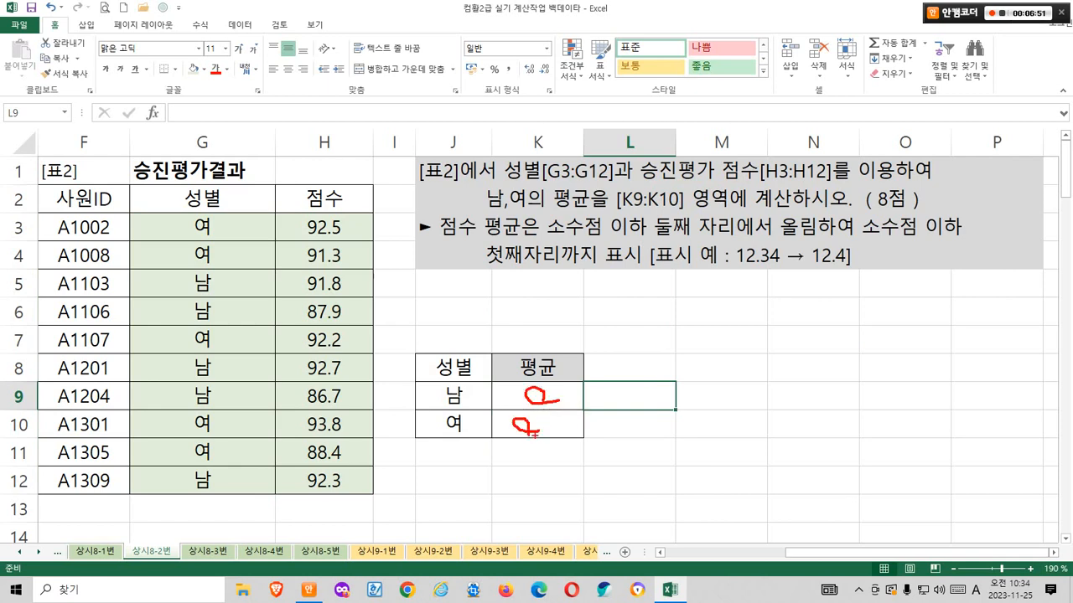
key(Escape)
click(537, 397)
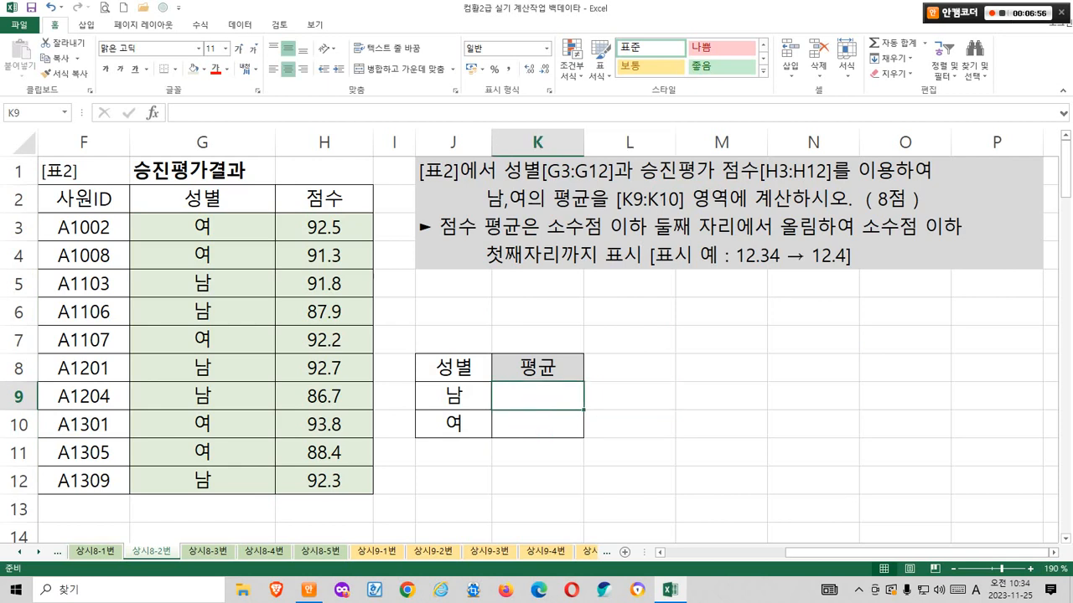
drag(584, 410, 583, 430)
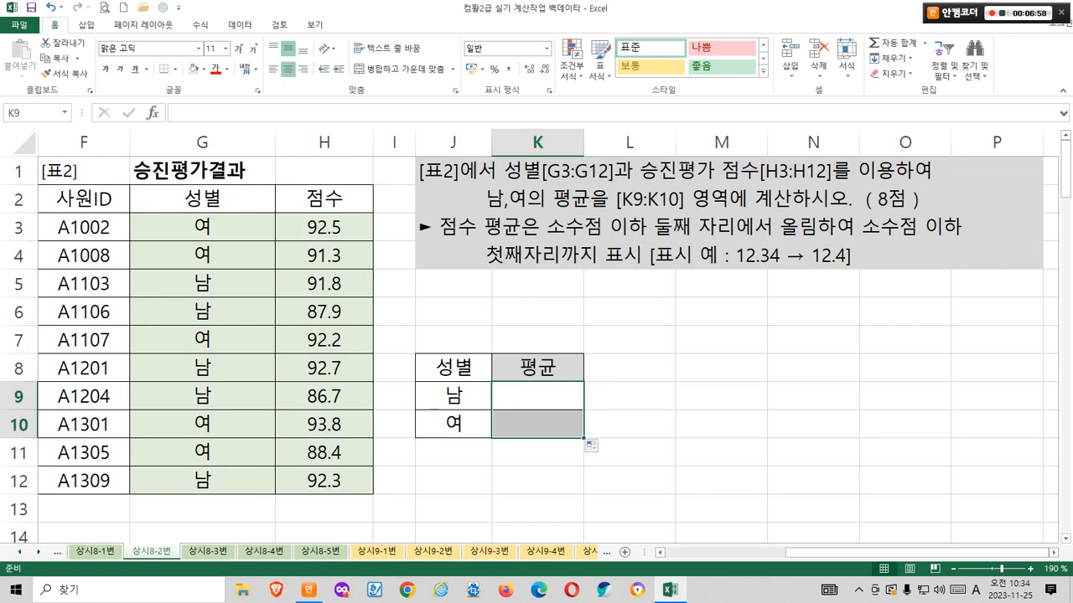
click(628, 425)
mouse_move(475, 459)
mouse_down()
mouse_move(416, 411)
mouse_move(462, 358)
mouse_move(469, 449)
mouse_up()
drag(434, 368, 470, 325)
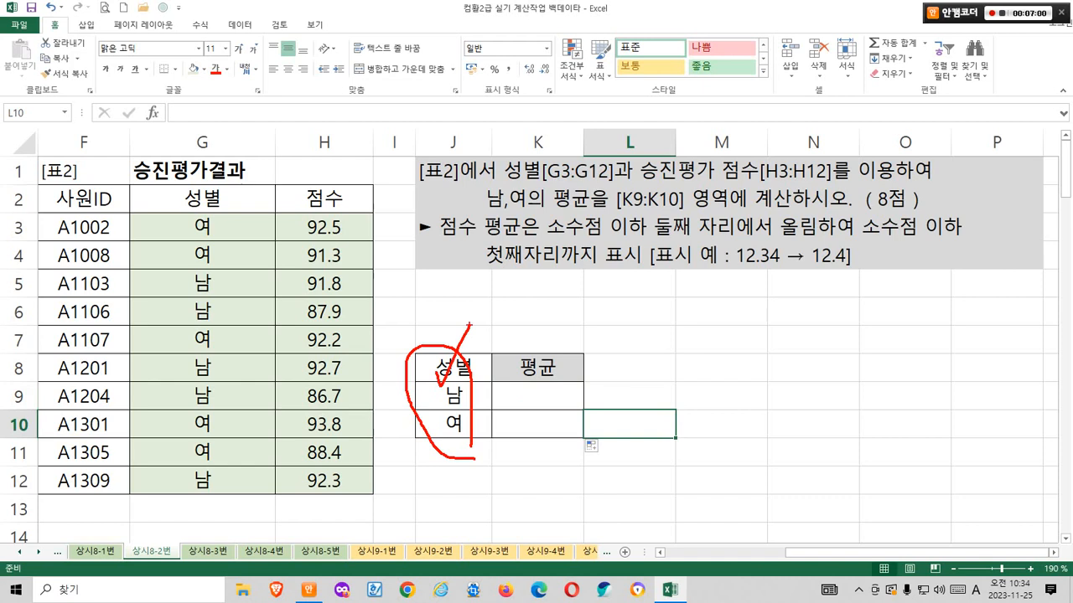
key(Escape)
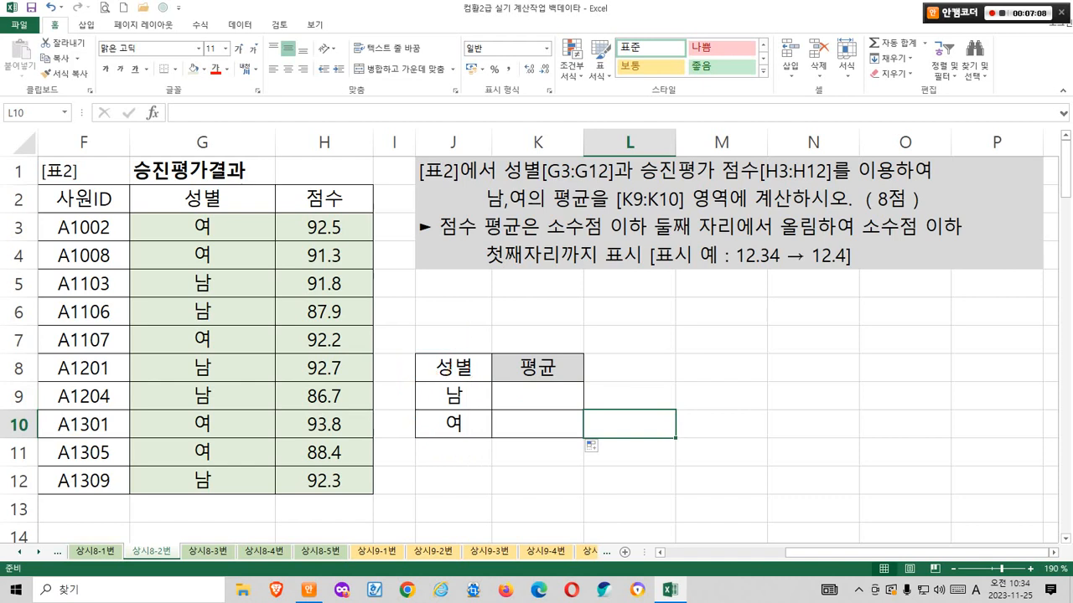
click(537, 396)
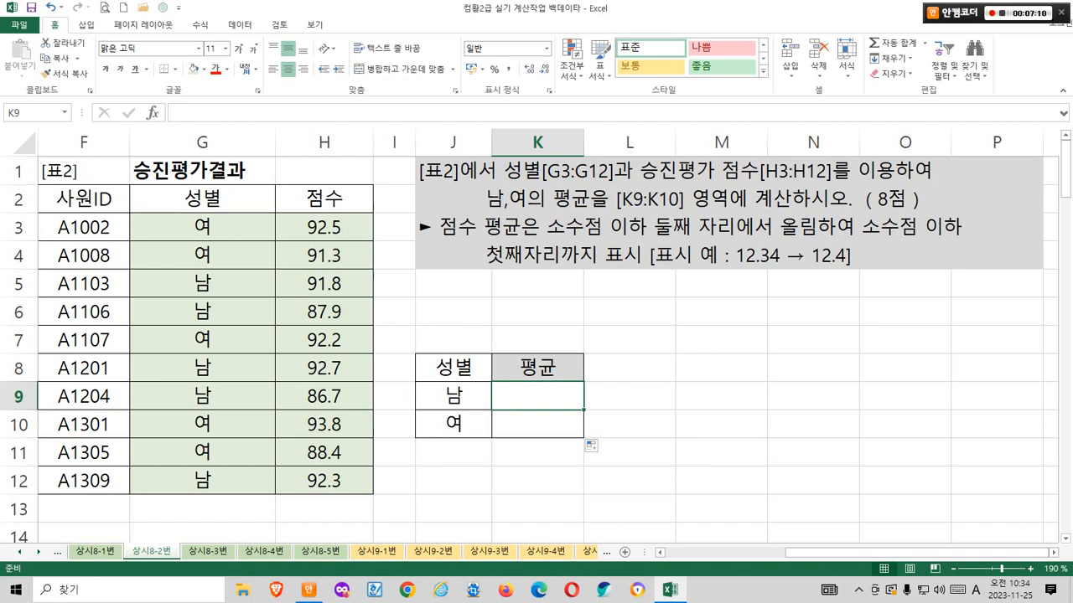
mouse_move(484, 433)
mouse_down()
mouse_move(433, 427)
mouse_move(478, 423)
mouse_up()
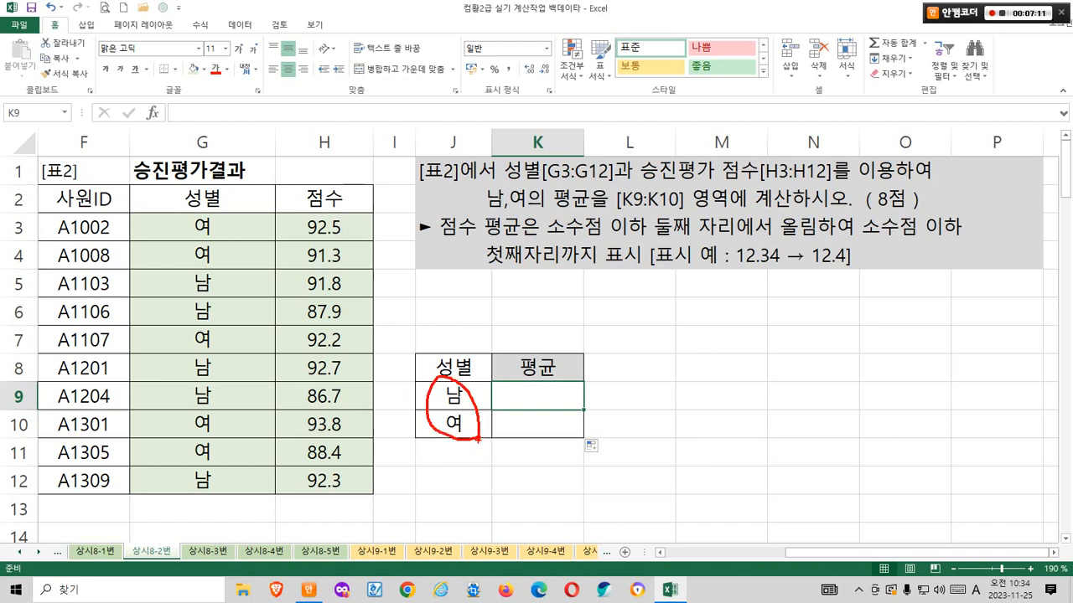
key(Escape)
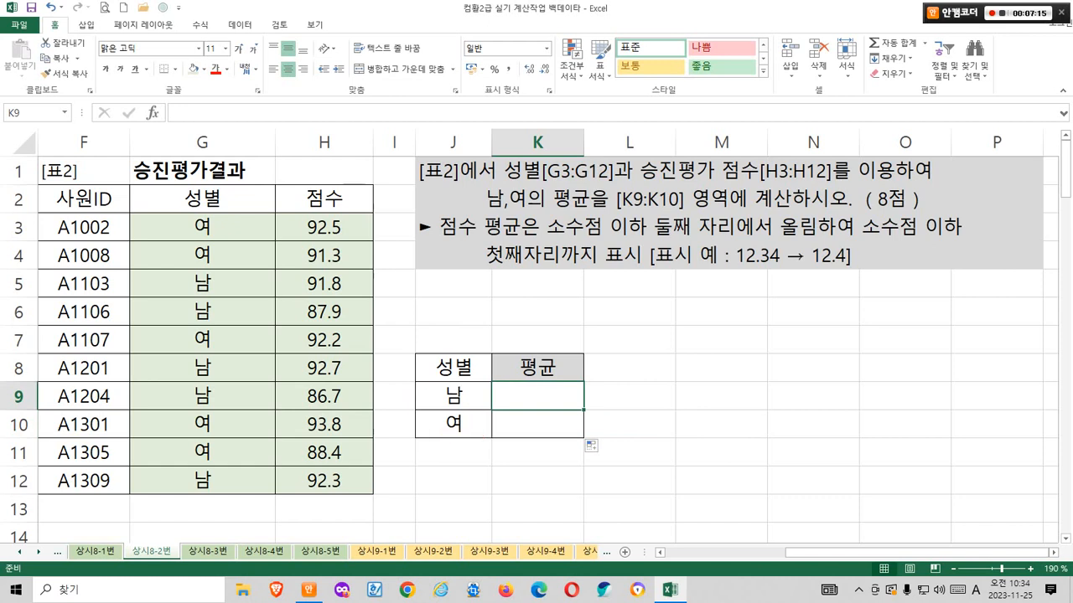
click(629, 397)
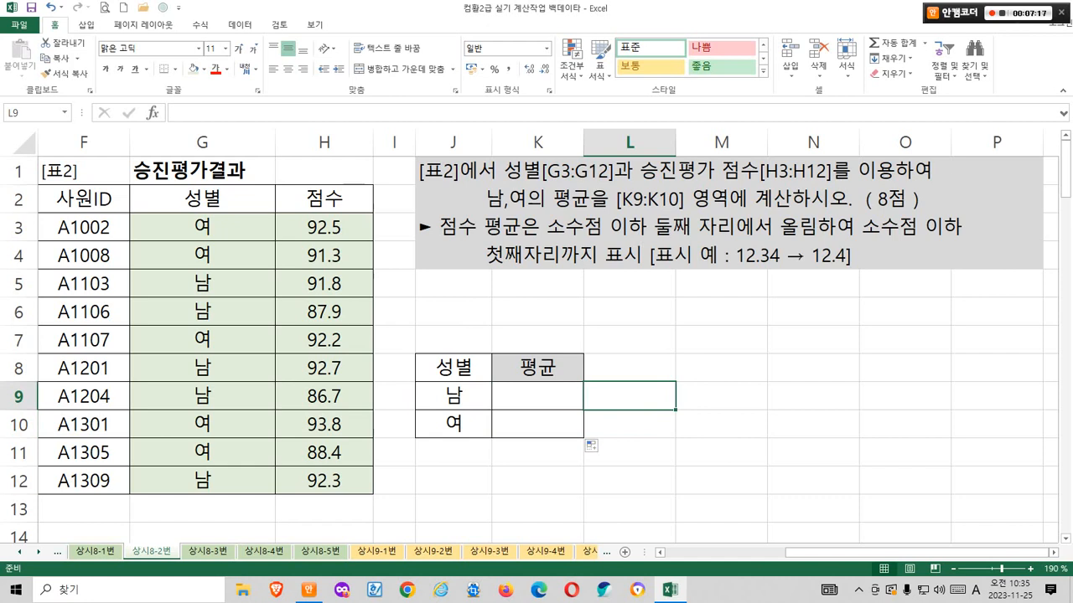
Highlight the 남 entries and their scores in rows 5, 6, 8, 9 and 12 of columns G and H in yellow.
drag(202, 227, 202, 255)
click(202, 284)
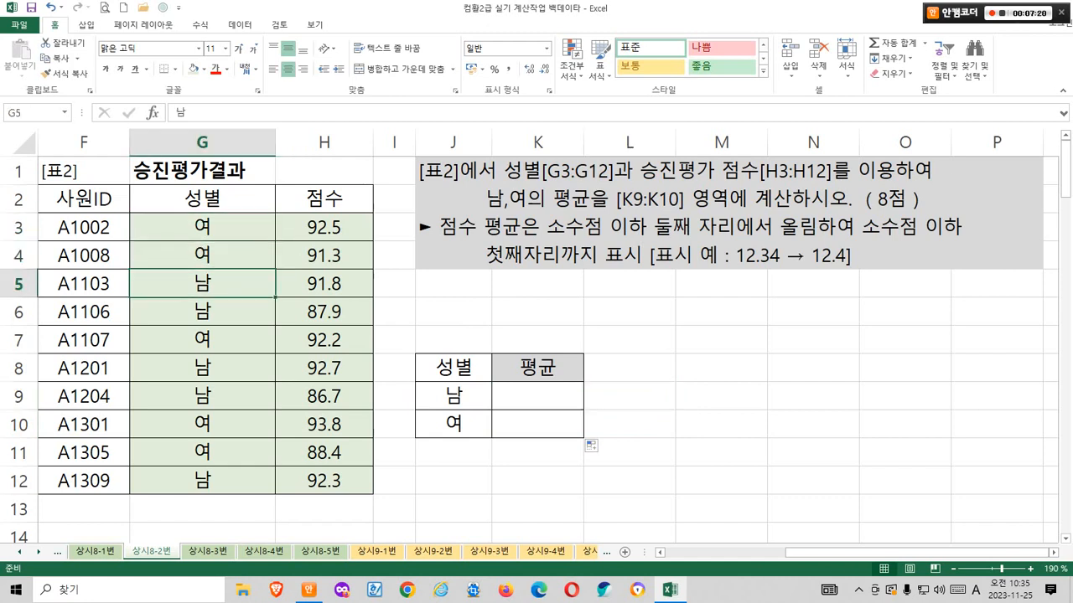
ctrl+click(202, 312)
ctrl+click(202, 368)
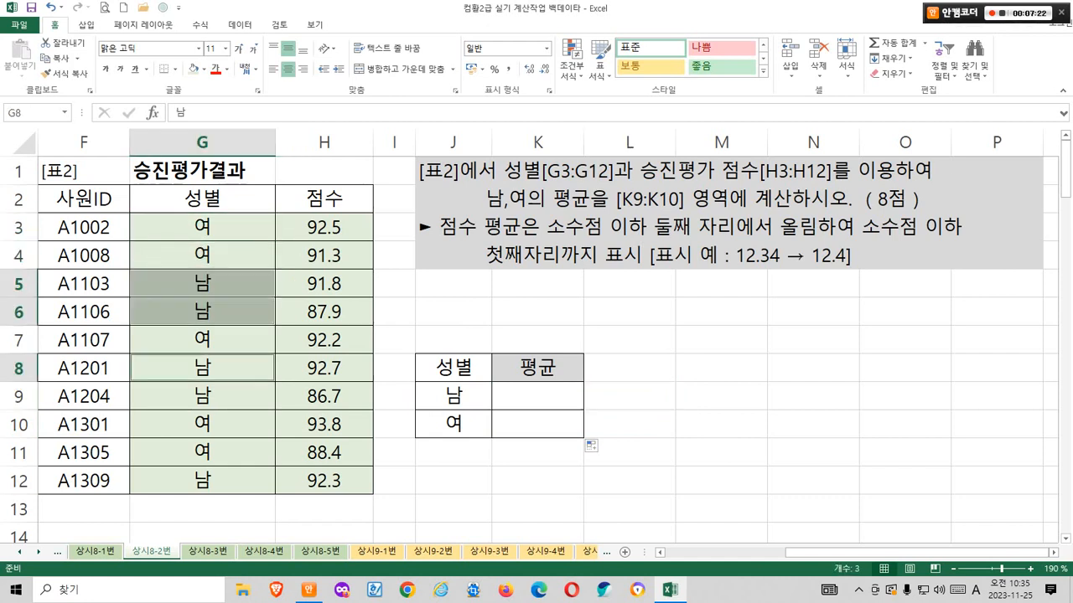
ctrl+click(202, 396)
ctrl+click(202, 480)
ctrl+click(323, 480)
ctrl+click(324, 396)
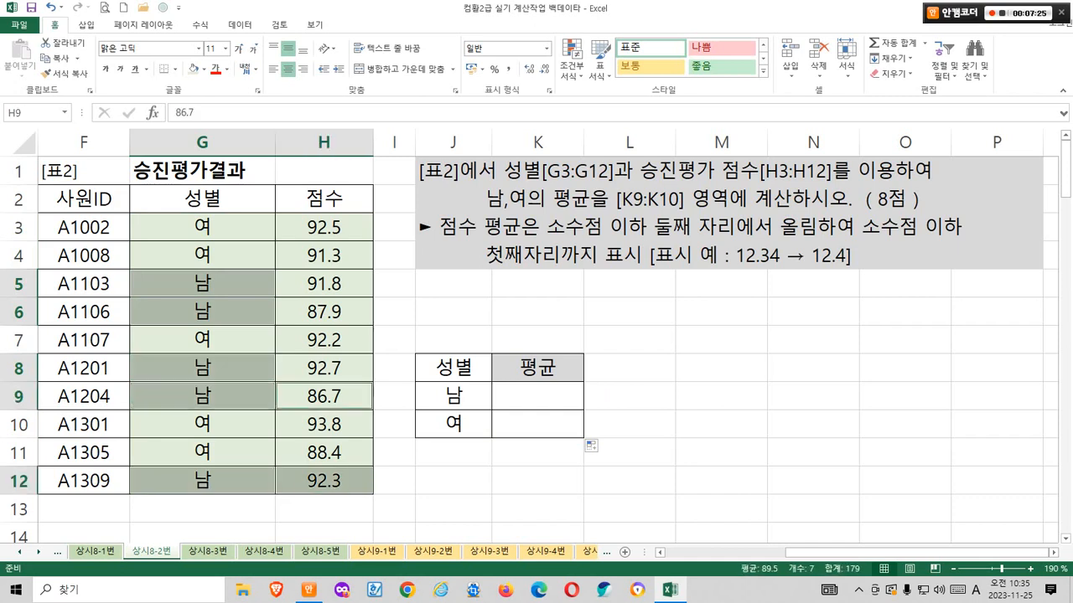
ctrl+click(323, 368)
ctrl+click(323, 312)
ctrl+click(324, 284)
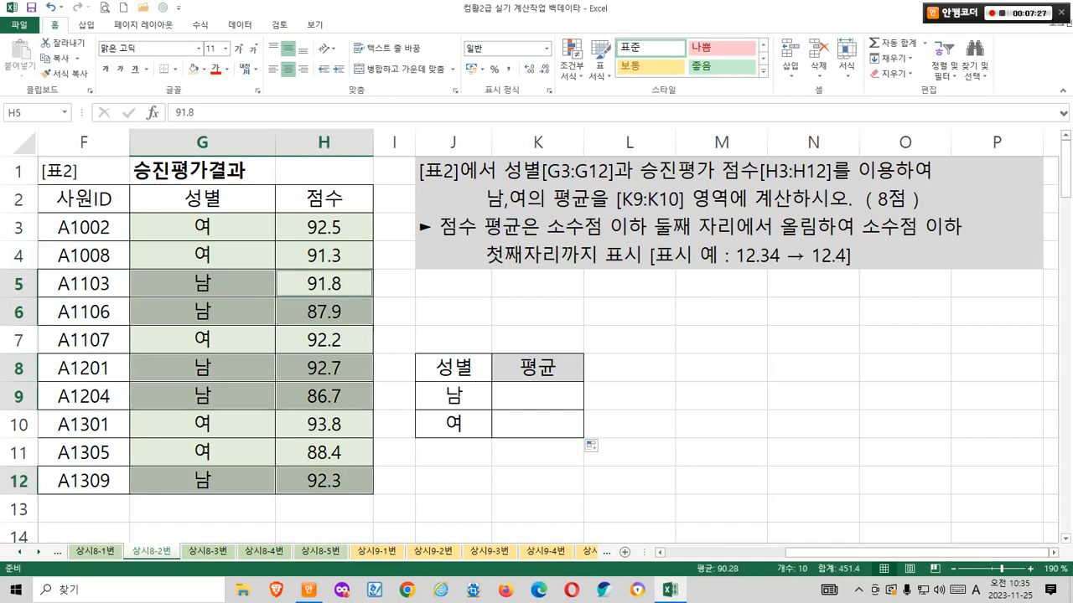
click(205, 69)
click(231, 206)
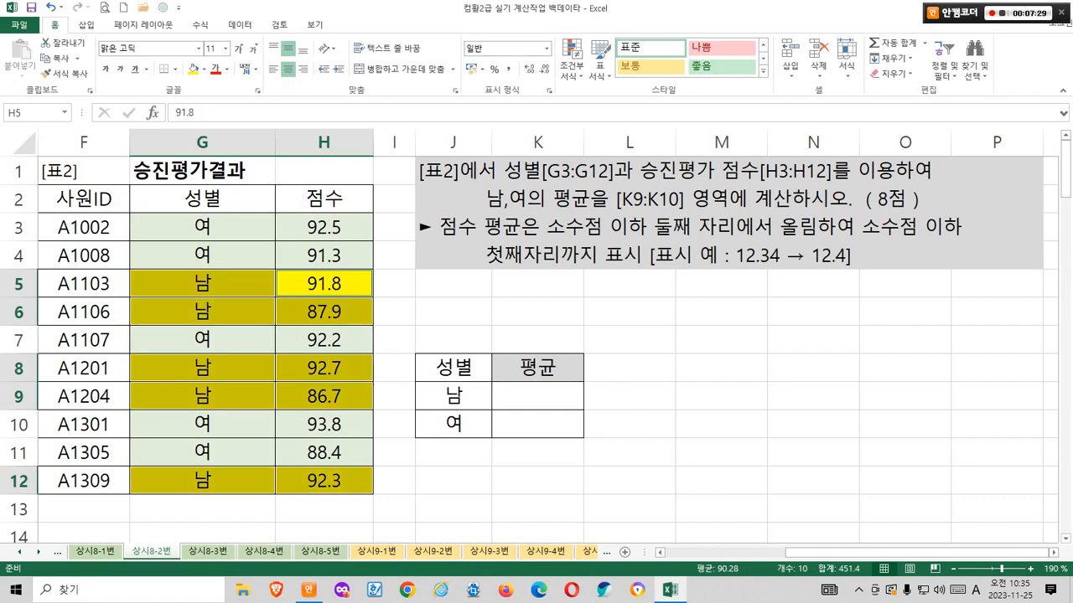
Calculate the 남 average manually in L9 with =AVERAGE(H5,H6,H8,H9,H12).
click(629, 368)
click(630, 396)
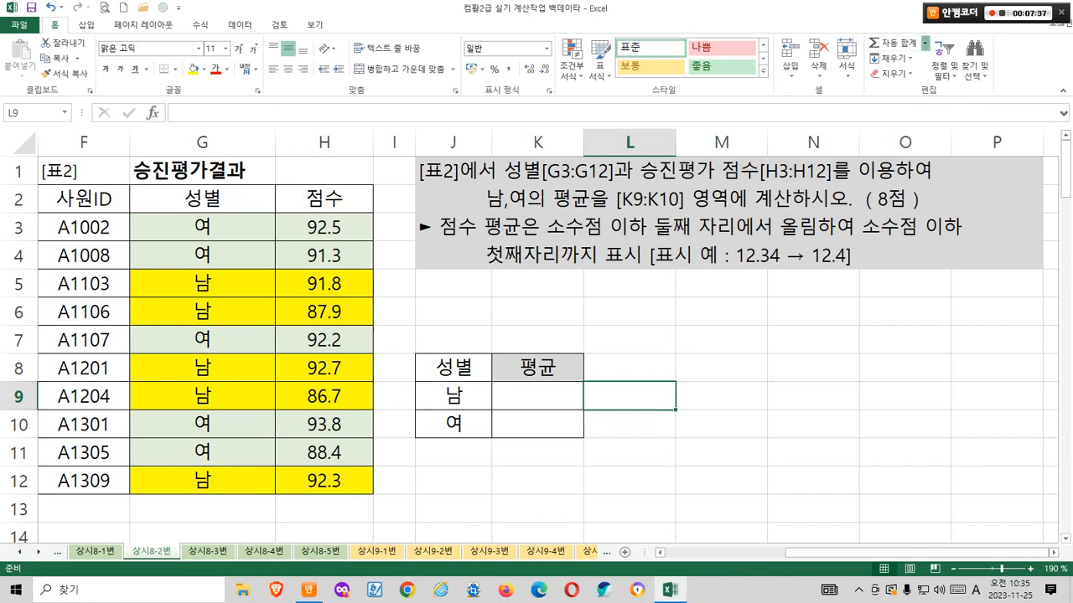
click(926, 43)
click(902, 75)
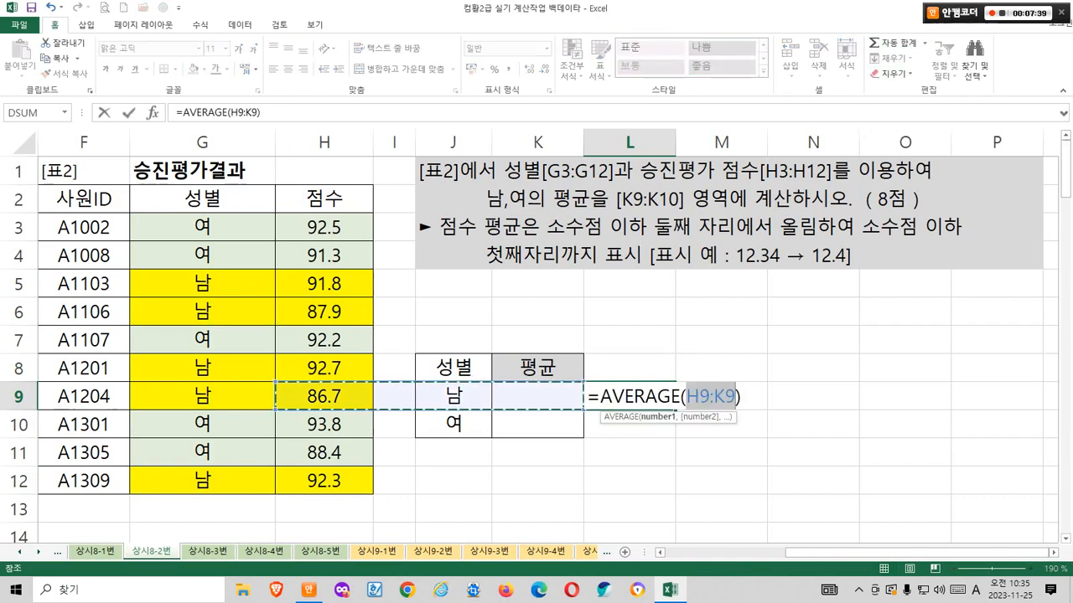
click(324, 283)
ctrl+click(323, 311)
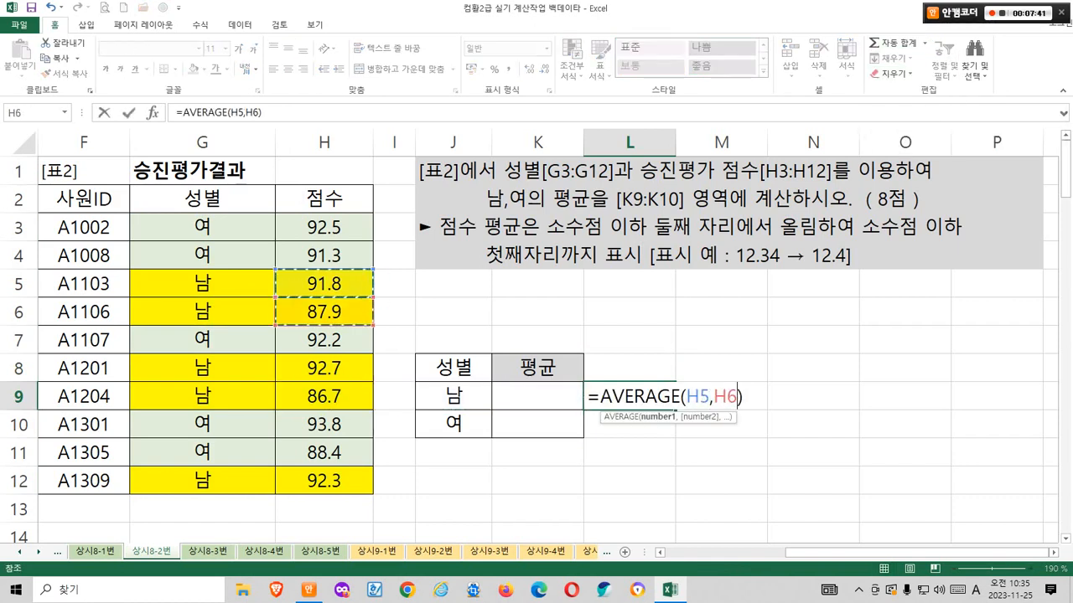
ctrl+click(323, 368)
ctrl+click(323, 396)
ctrl+click(324, 481)
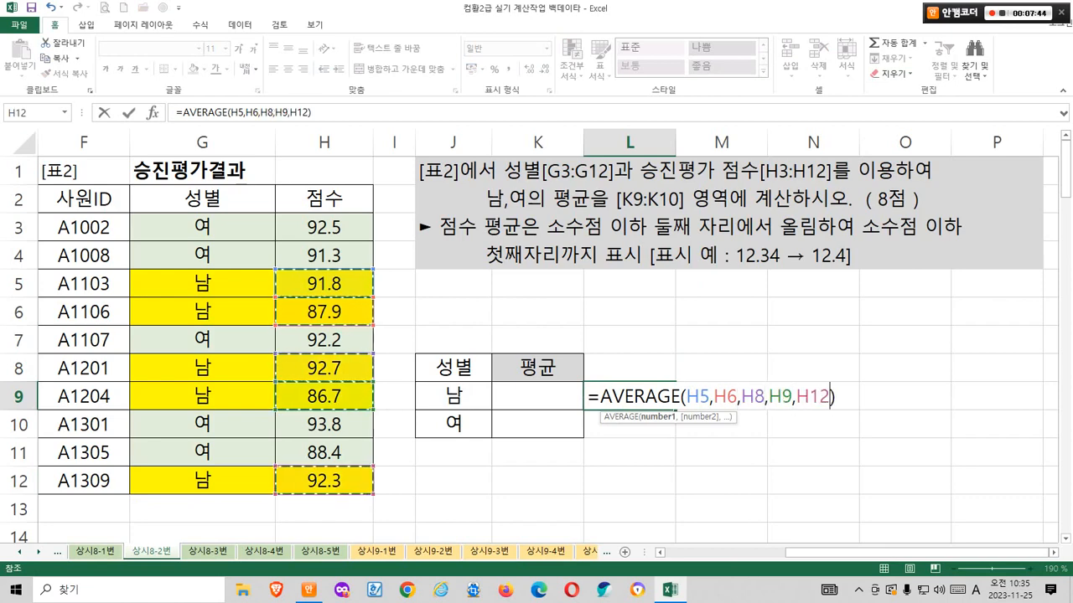
key(Return)
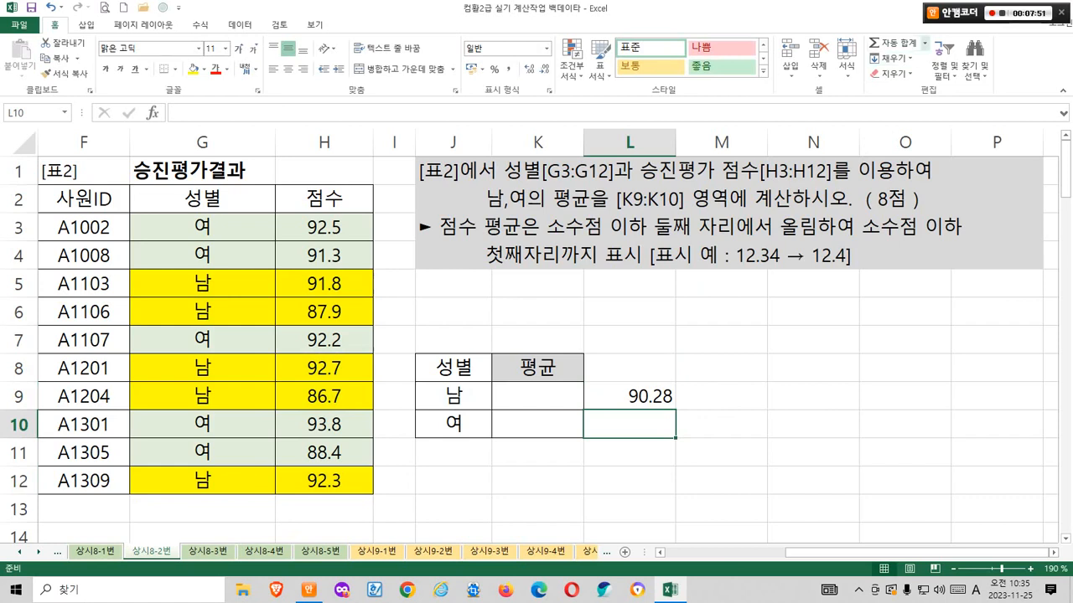
Calculate the 여 average manually in L10 with =AVERAGE(H3:H4,H7,H10,H11).
click(925, 42)
click(902, 76)
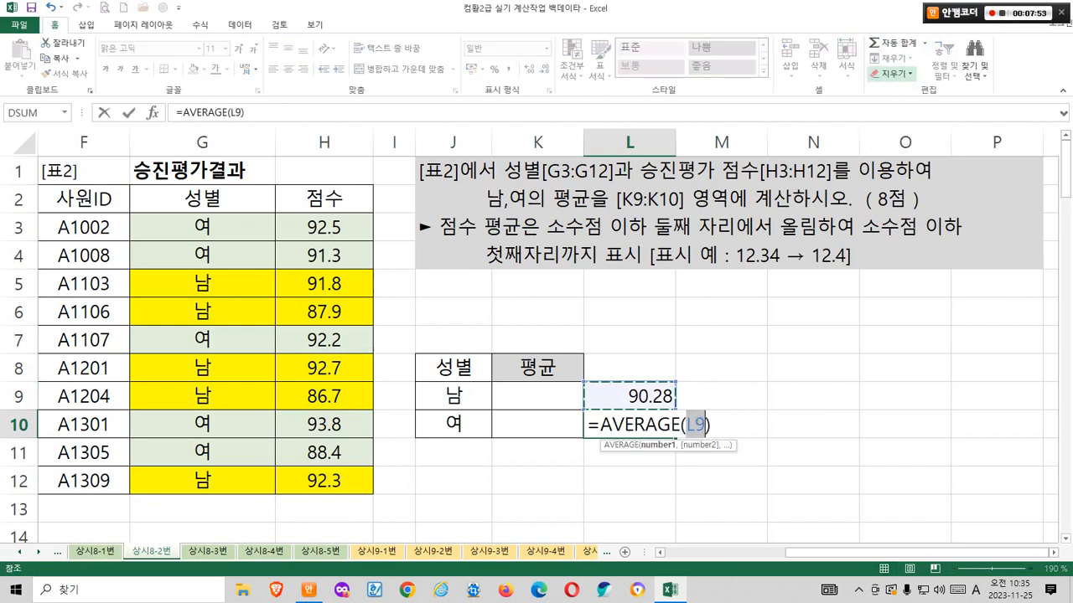
click(369, 223)
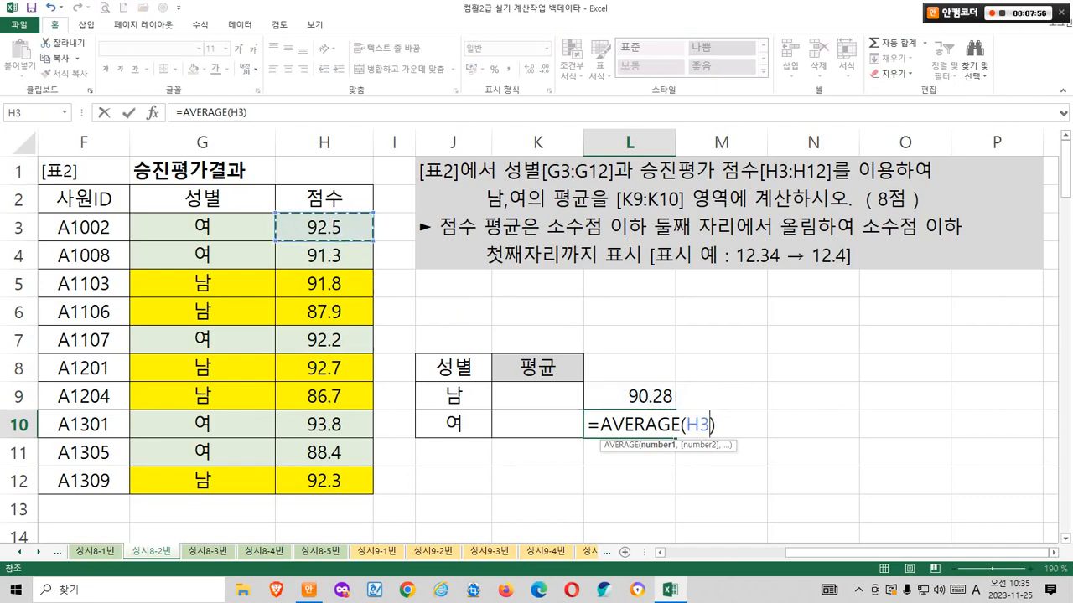
drag(368, 223, 369, 253)
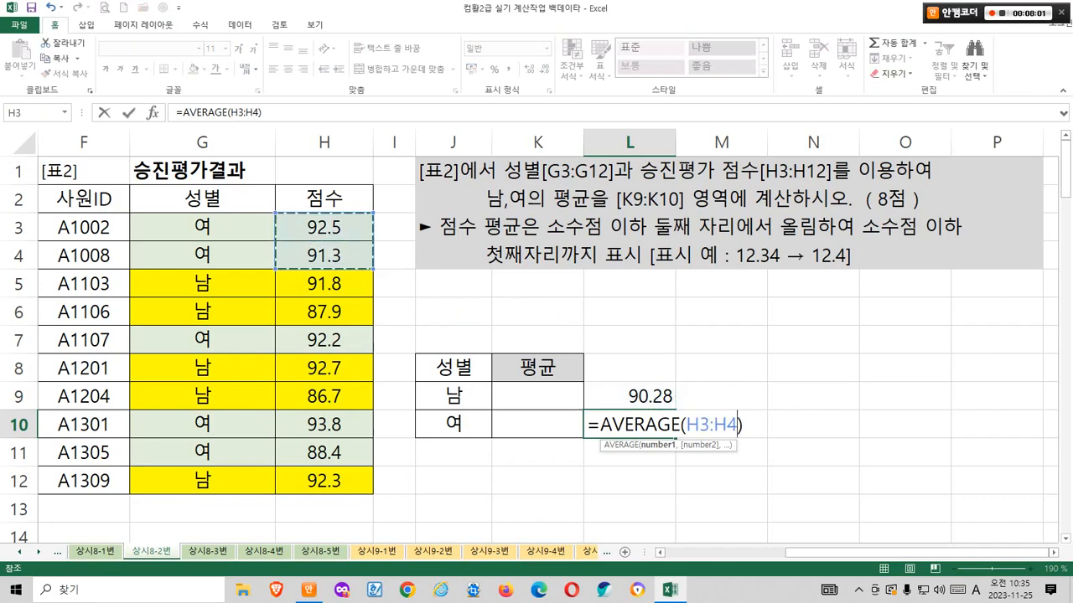
ctrl+click(324, 339)
ctrl+click(325, 424)
ctrl+click(356, 453)
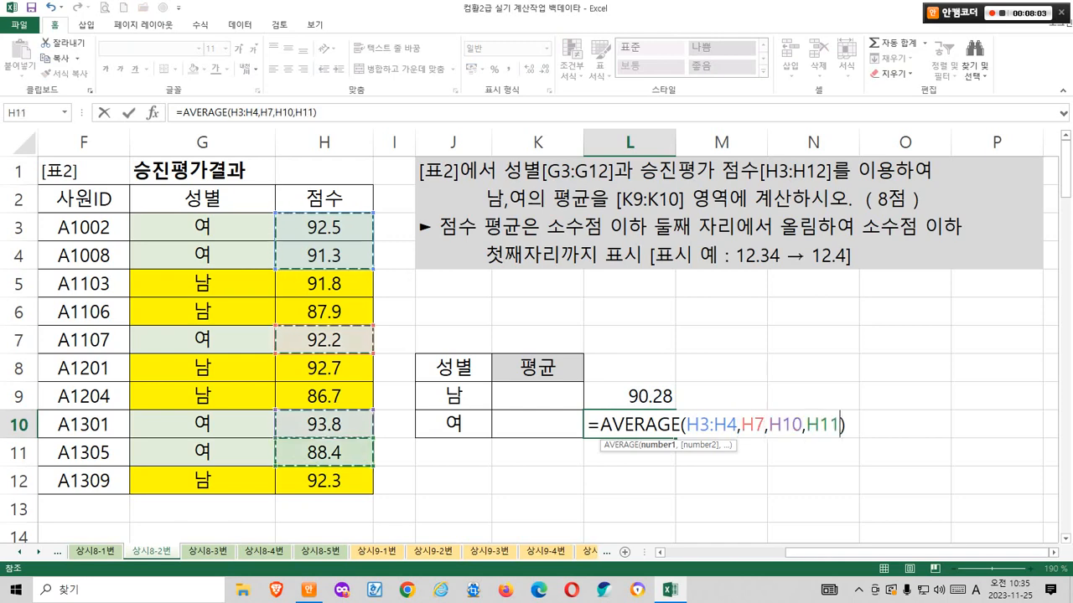
key(Return)
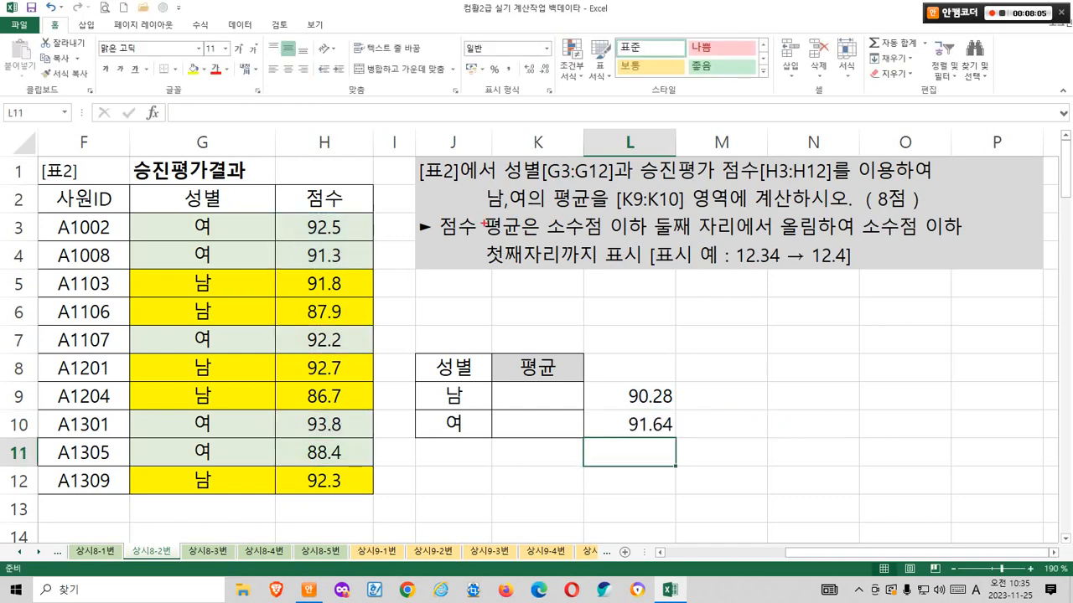
Compare the manual averages in L9:L10 with the averaging and rounding requirements in the task text.
drag(469, 210, 915, 207)
mouse_move(656, 458)
mouse_down()
mouse_move(674, 463)
mouse_move(670, 367)
mouse_move(675, 461)
mouse_up()
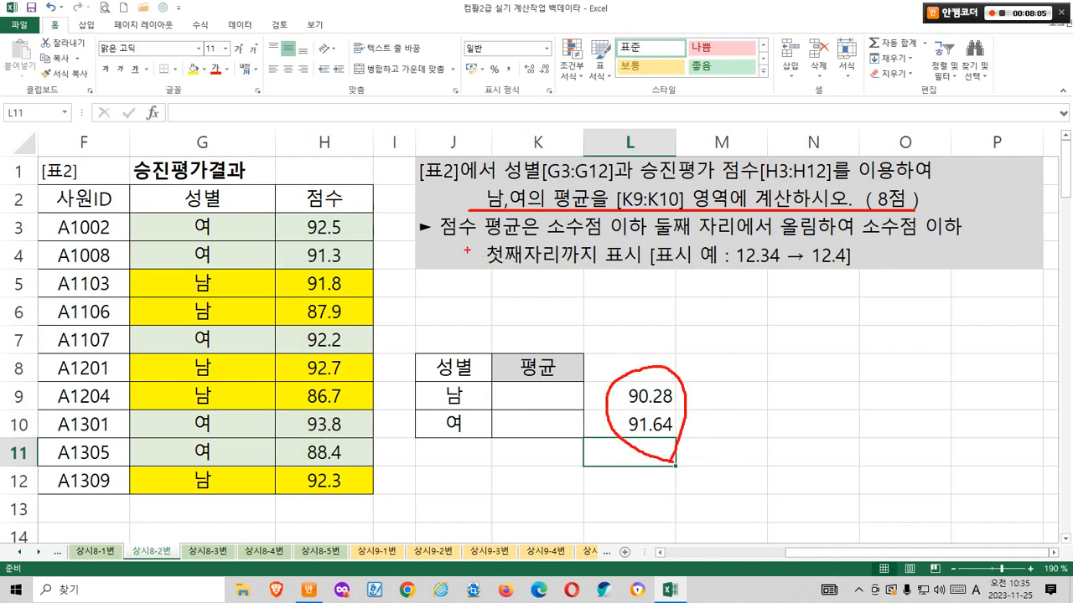
drag(444, 243, 969, 242)
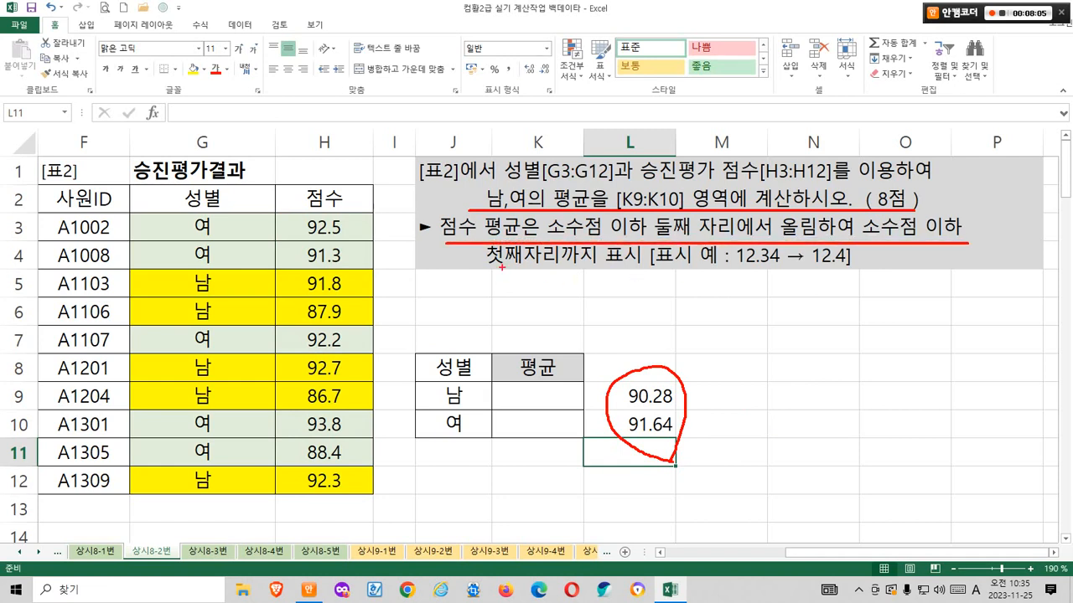
drag(495, 271, 603, 270)
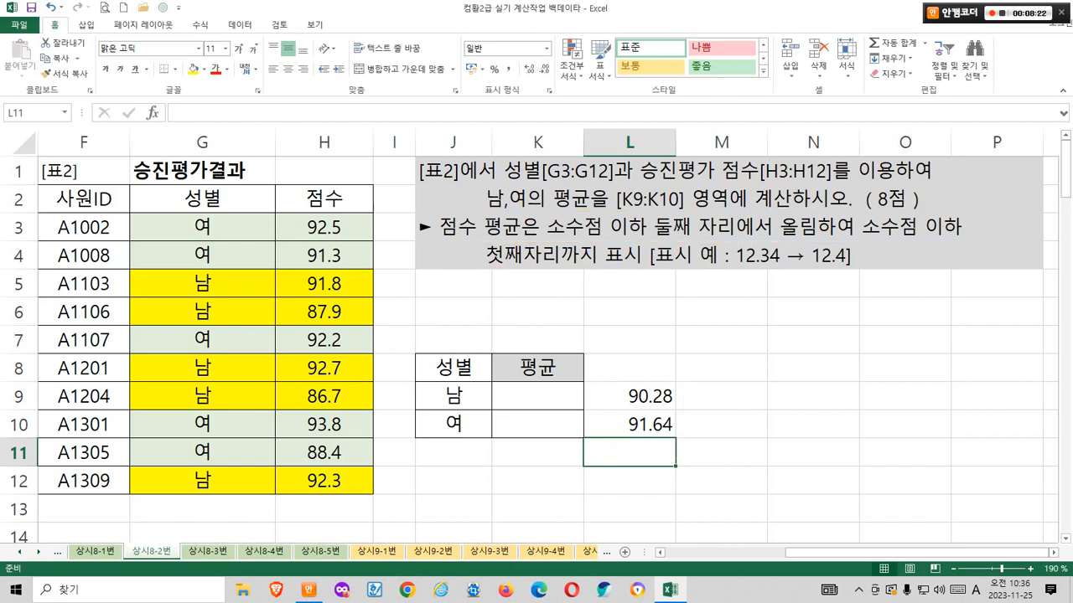
Enter the rounded-up reference averages beside the manual ones: 90.3 in M9 and 91.7 in M10.
click(720, 396)
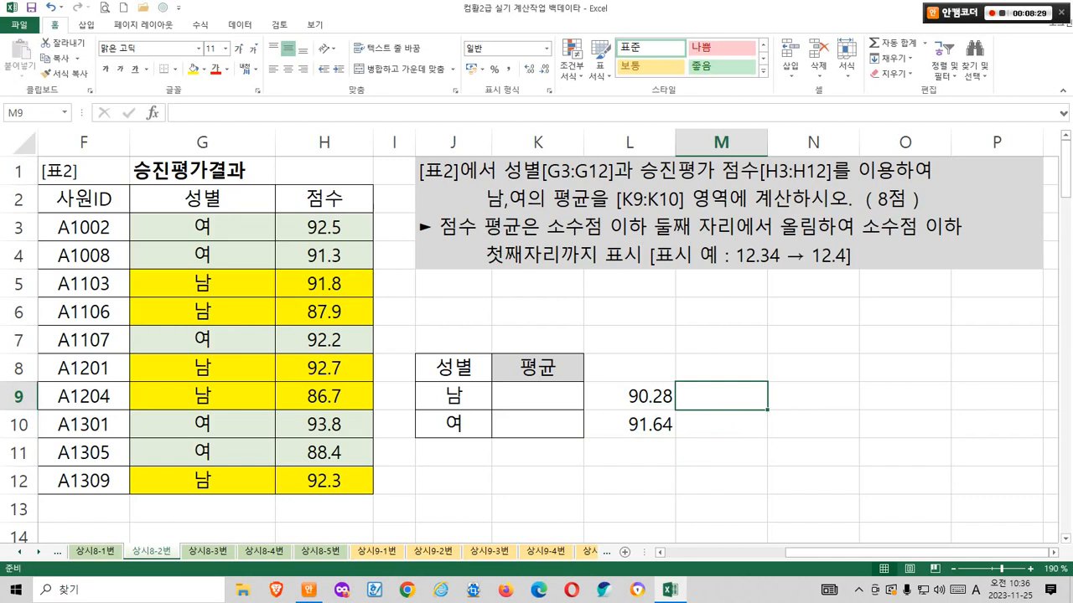
key(ctrl+2)
mouse_move(664, 244)
mouse_down()
mouse_move(829, 240)
mouse_move(781, 214)
mouse_move(787, 301)
mouse_move(737, 228)
mouse_move(699, 251)
mouse_move(721, 251)
mouse_up()
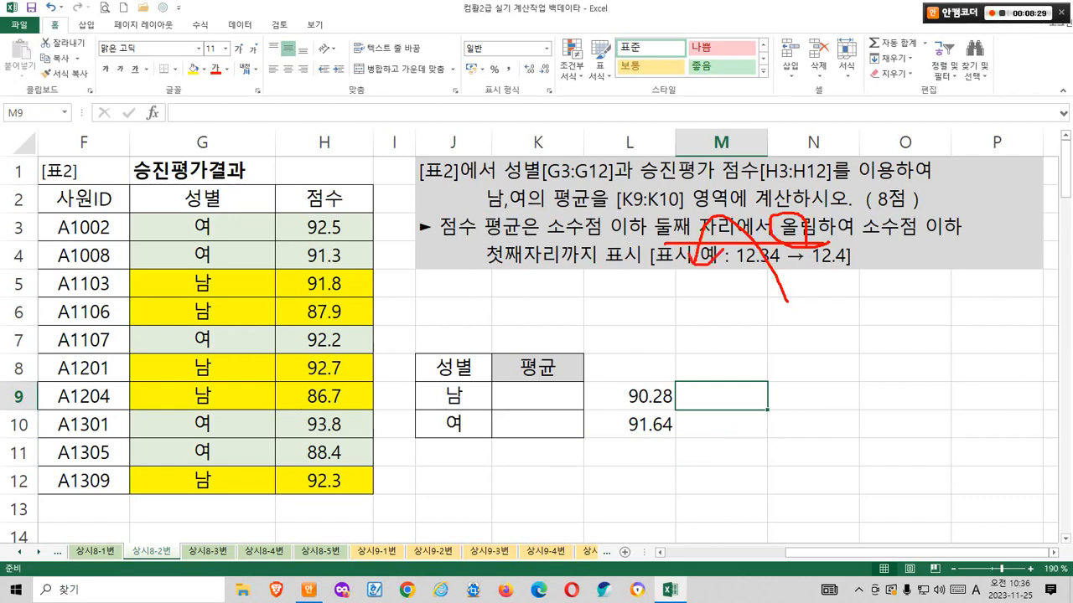
key(Escape)
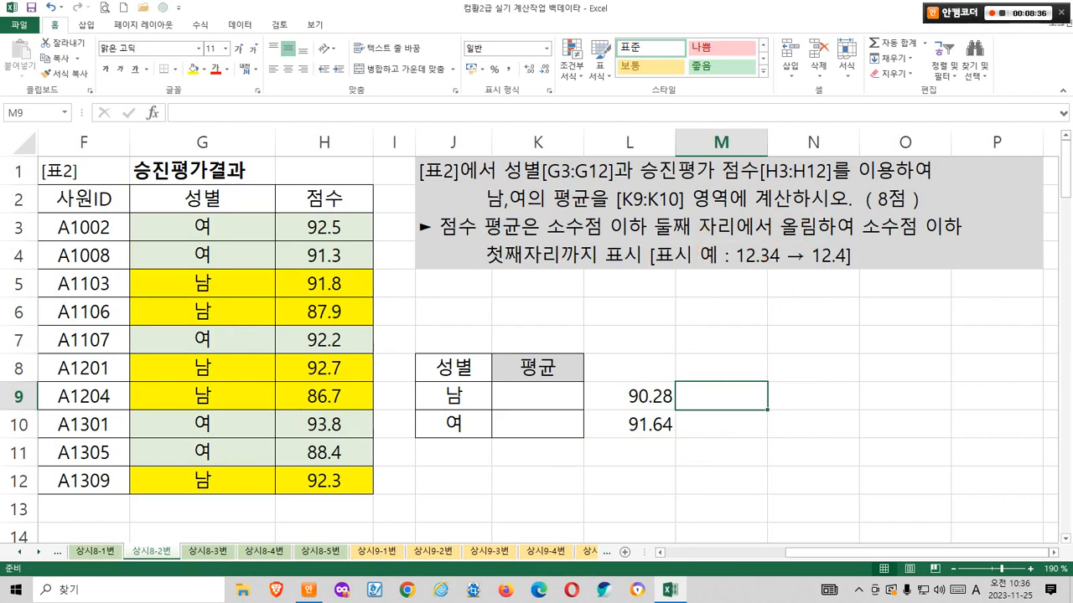
text(90)
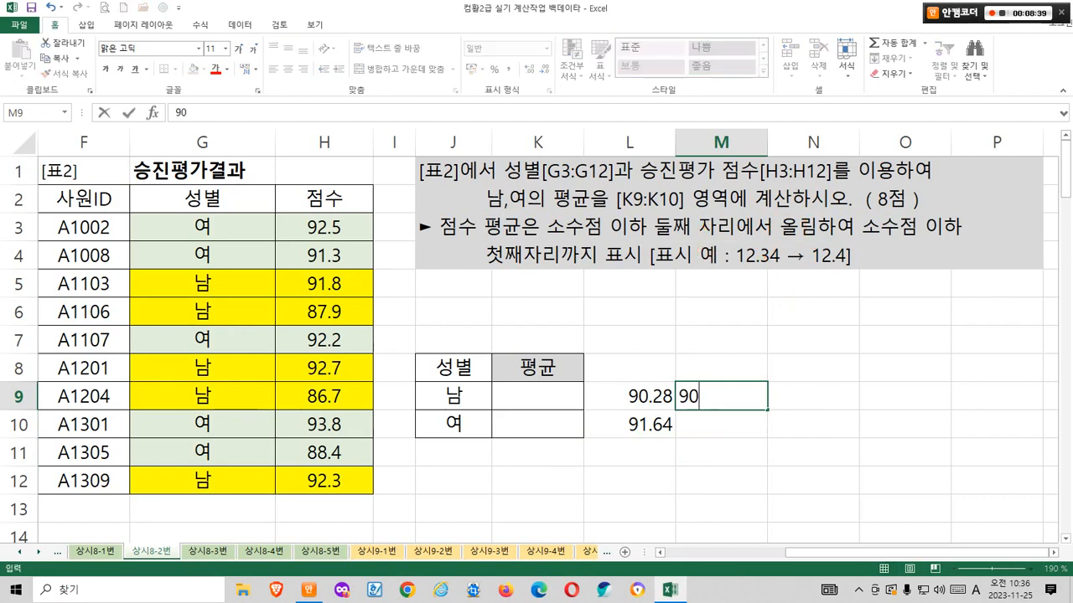
text(.3)
key(Return)
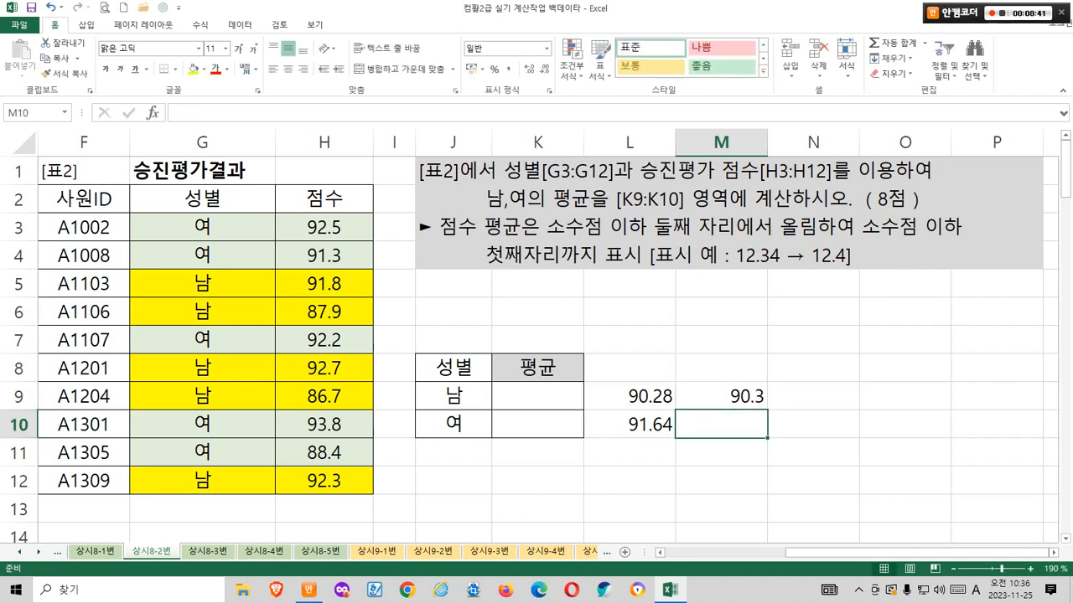
text(91.7)
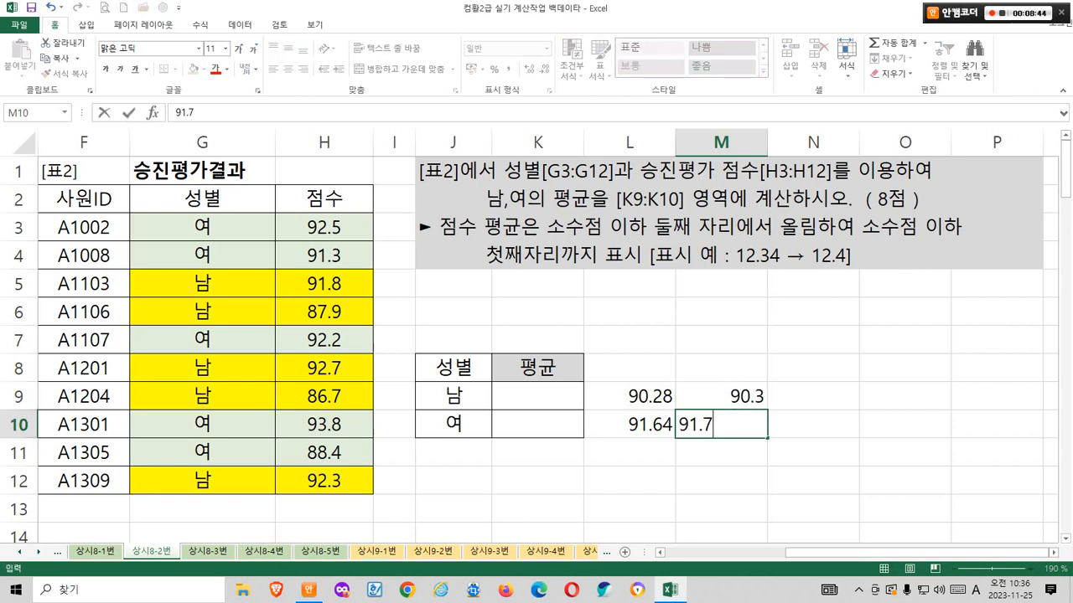
key(Return)
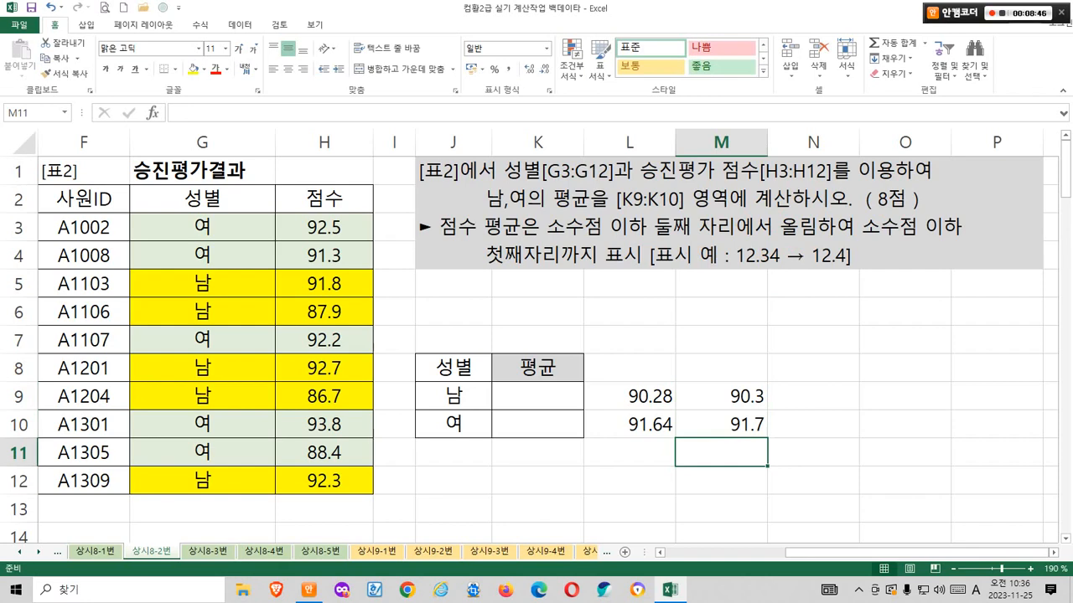
click(727, 213)
double_click(672, 227)
scroll(672, 227, down, 1)
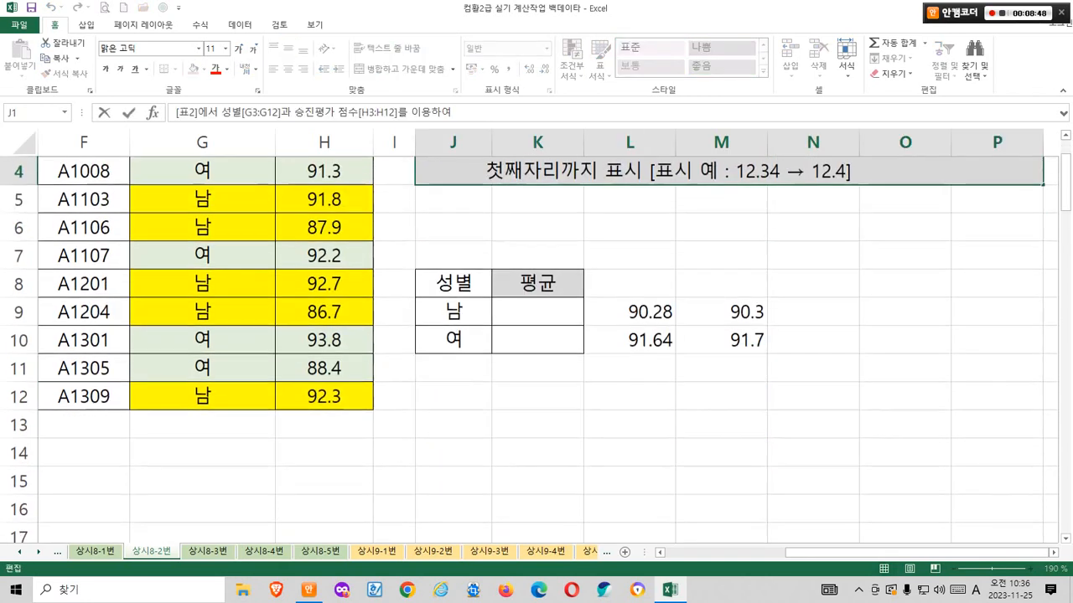
scroll(672, 227, up, 1)
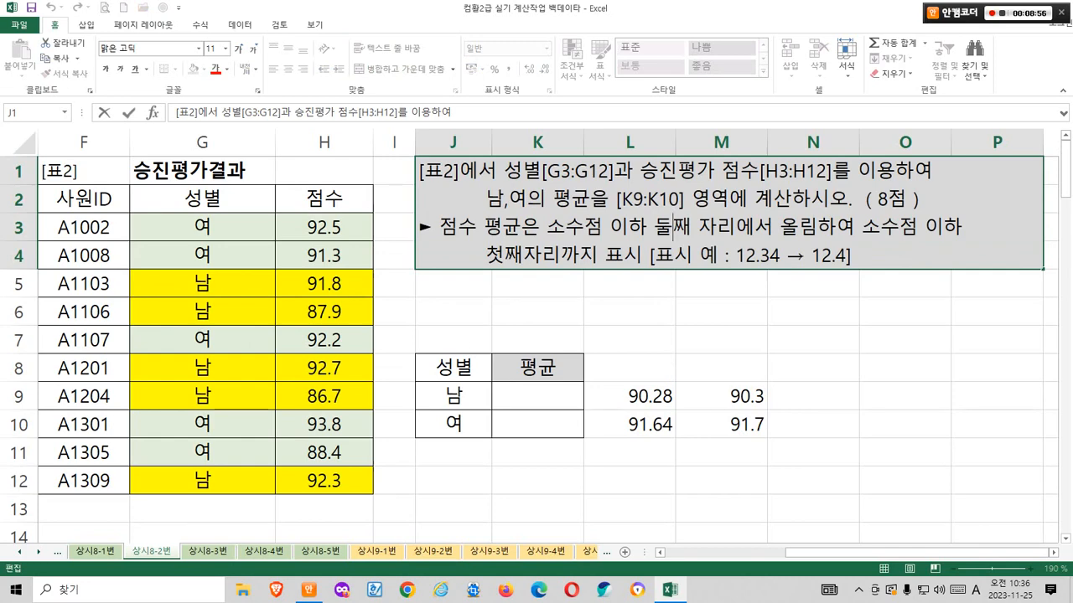
key(Escape)
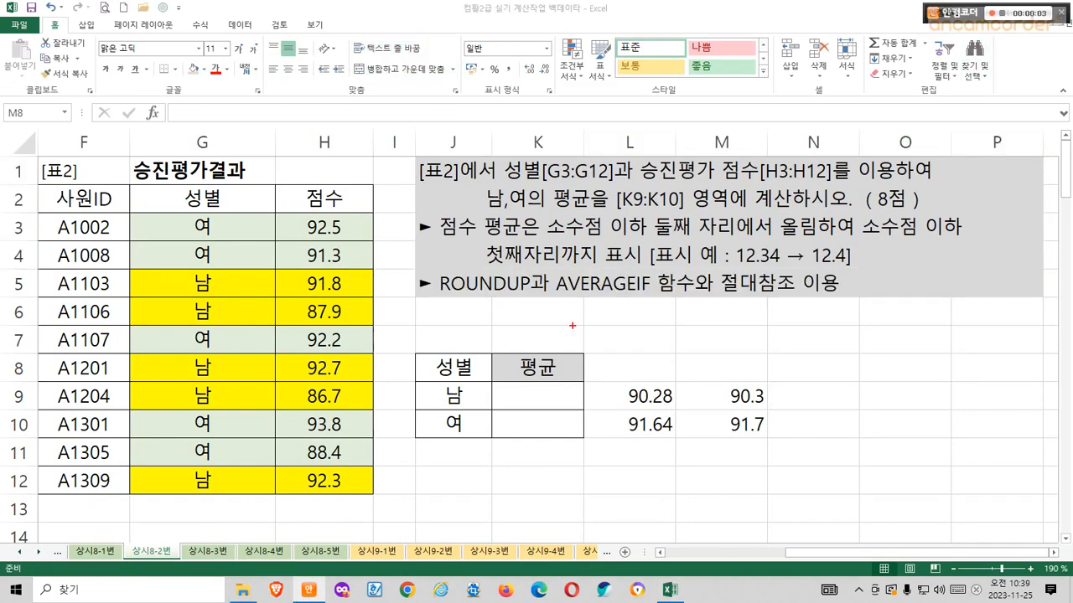
Examine the task's display example and its ROUNDUP and AVERAGEIF requirement against the rounded values in M9:M10.
mouse_move(411, 272)
mouse_down()
mouse_move(862, 307)
mouse_move(879, 306)
mouse_move(888, 258)
mouse_up()
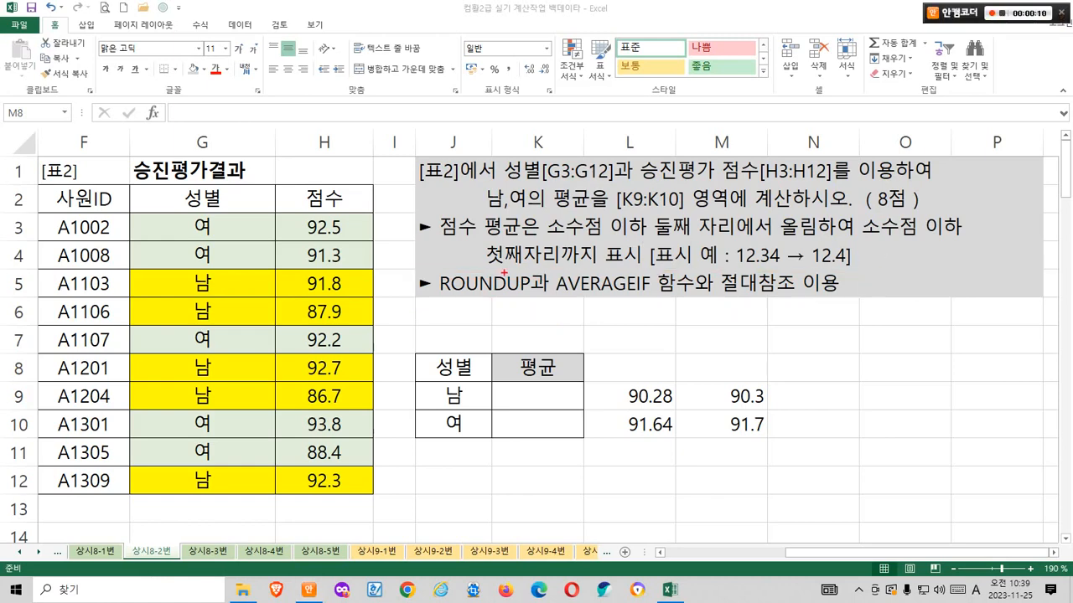
drag(482, 272, 851, 271)
mouse_move(765, 445)
mouse_down()
mouse_move(711, 367)
mouse_move(767, 424)
mouse_up()
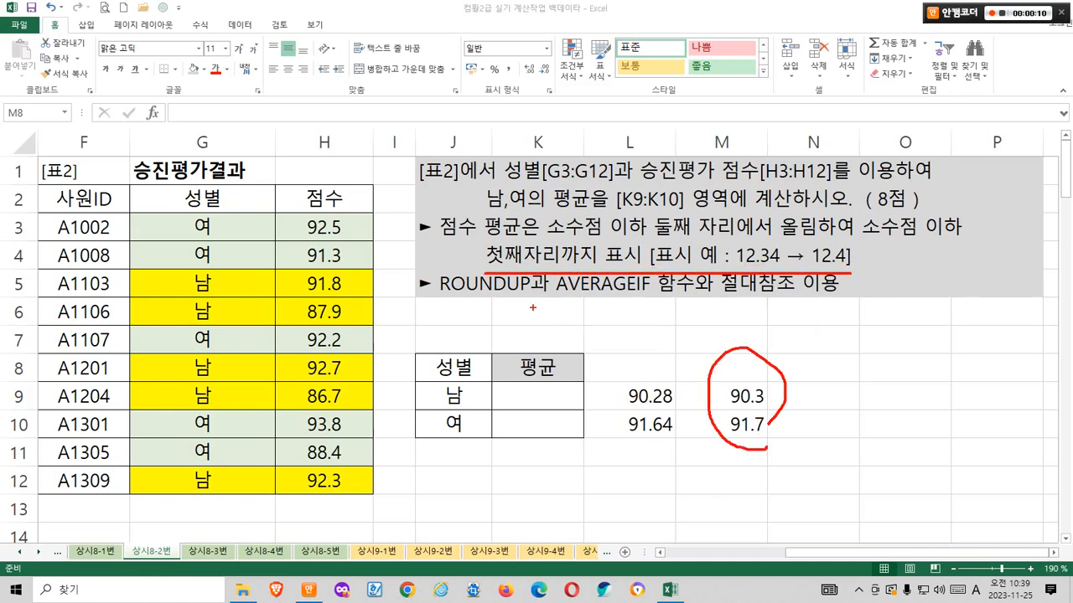
mouse_move(521, 302)
mouse_down()
mouse_move(434, 268)
mouse_move(521, 302)
mouse_up()
mouse_move(595, 310)
mouse_down()
mouse_move(582, 258)
mouse_move(618, 314)
mouse_up()
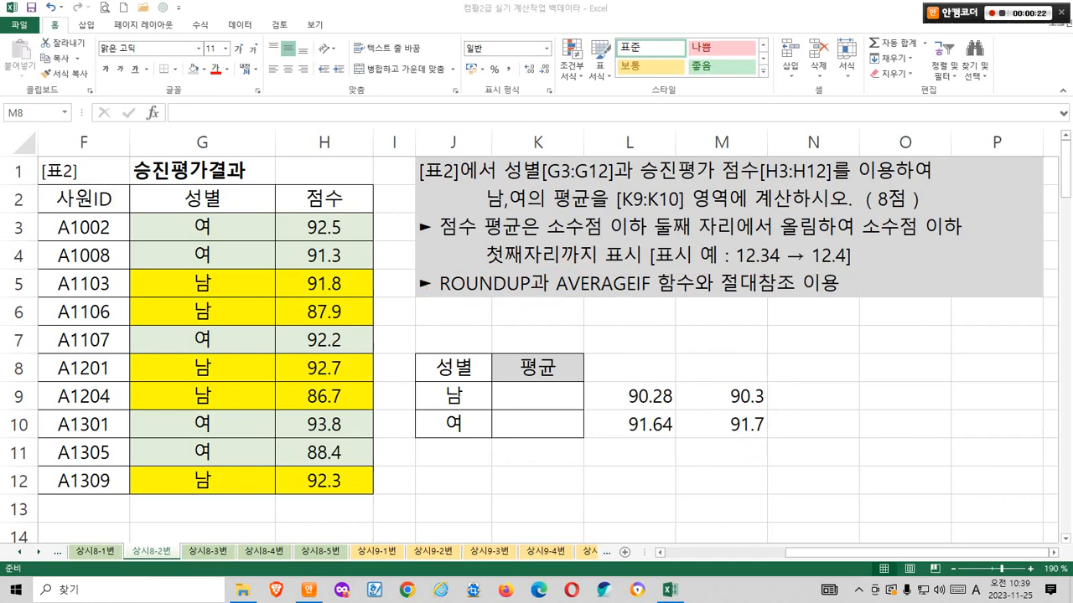
mouse_move(513, 304)
mouse_down()
mouse_move(436, 281)
mouse_move(531, 300)
mouse_up()
mouse_move(490, 265)
mouse_down()
mouse_move(495, 276)
mouse_move(508, 246)
mouse_up()
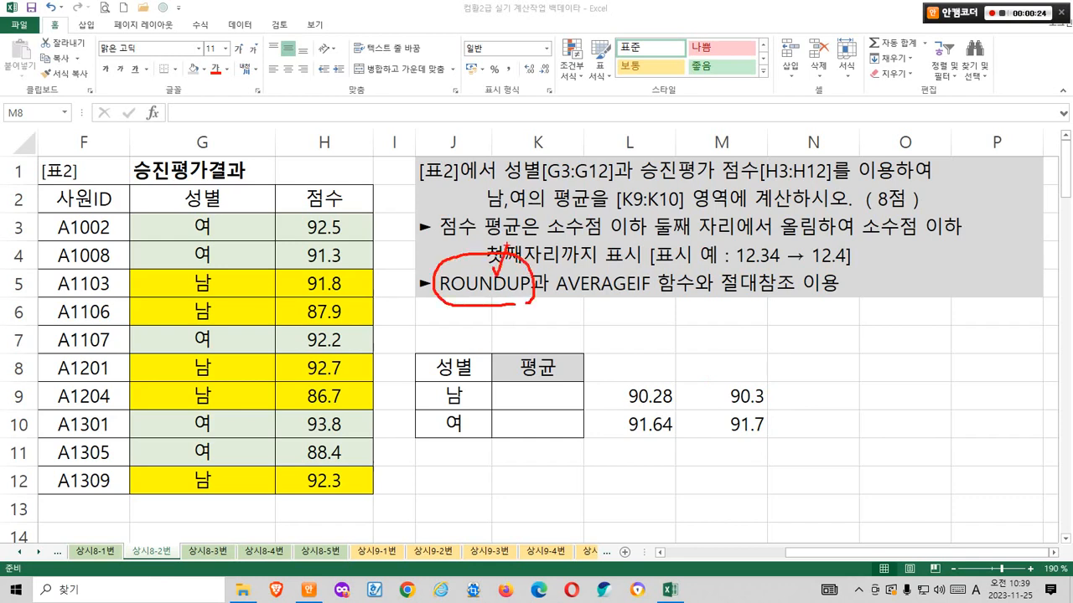
mouse_move(614, 300)
mouse_down()
mouse_move(601, 309)
mouse_move(555, 295)
mouse_move(644, 303)
mouse_up()
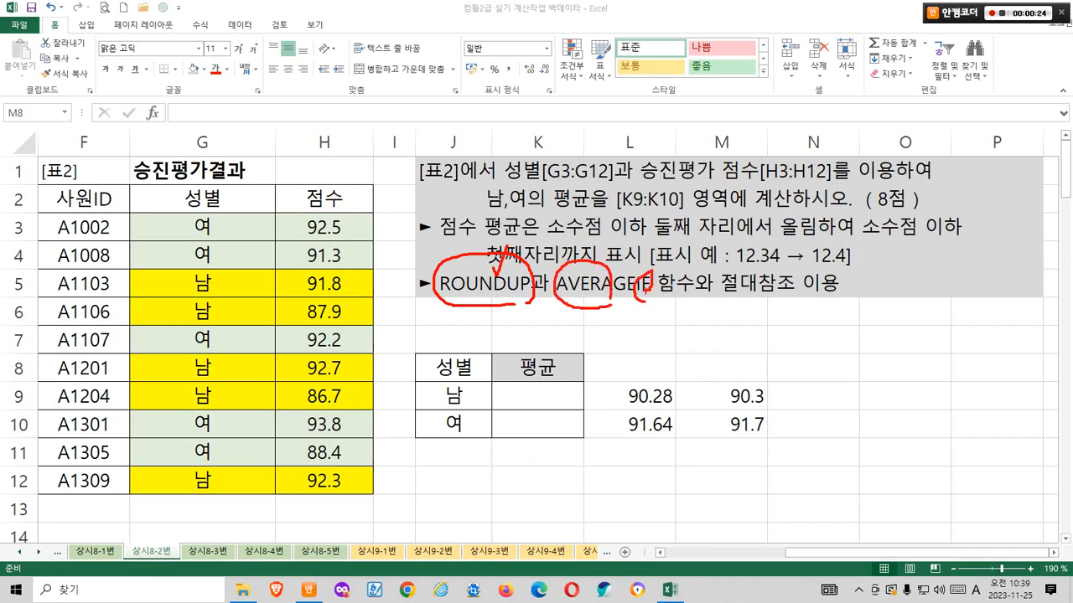
drag(635, 249, 660, 235)
drag(595, 249, 619, 239)
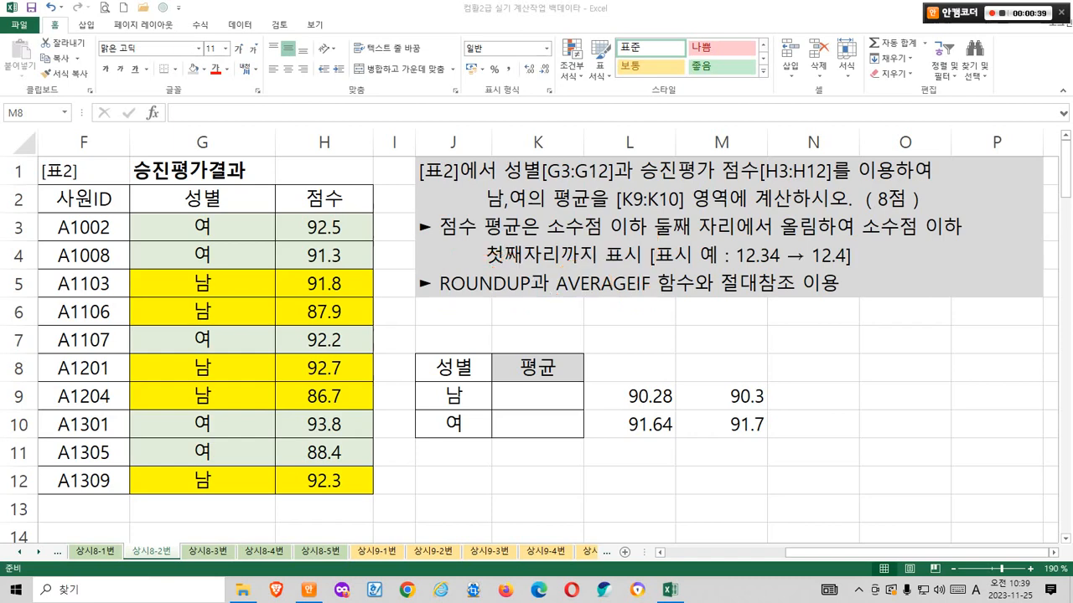
Compare the unrounded 남 average in L9 with its rounded-up value in M9.
mouse_move(652, 410)
mouse_down()
mouse_move(616, 400)
mouse_move(637, 369)
mouse_move(677, 379)
mouse_move(670, 405)
mouse_move(669, 356)
mouse_move(714, 371)
mouse_move(707, 383)
mouse_up()
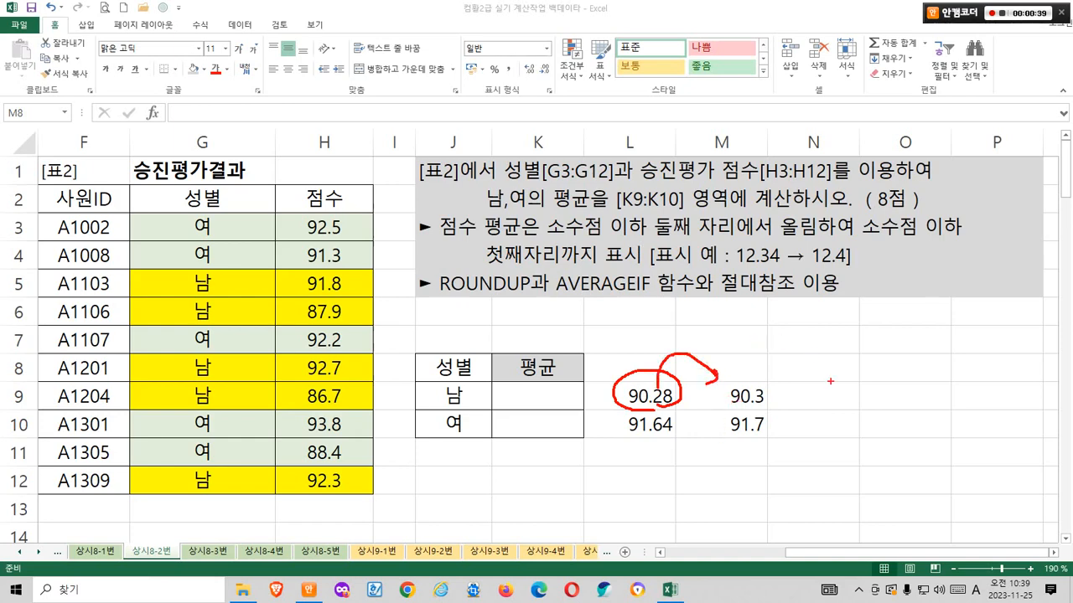
mouse_move(857, 407)
mouse_down()
mouse_move(757, 381)
mouse_move(766, 283)
mouse_move(860, 340)
mouse_move(836, 384)
mouse_up()
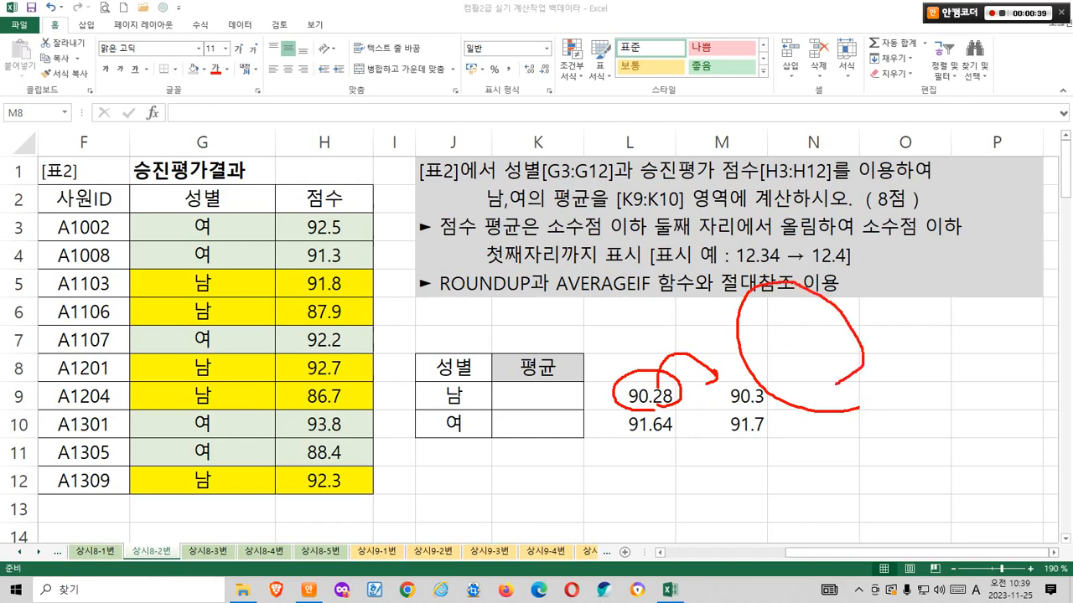
mouse_move(782, 328)
mouse_down()
mouse_move(778, 352)
mouse_move(807, 345)
mouse_up()
mouse_move(828, 437)
mouse_down()
mouse_move(654, 344)
mouse_move(800, 212)
mouse_move(848, 423)
mouse_up()
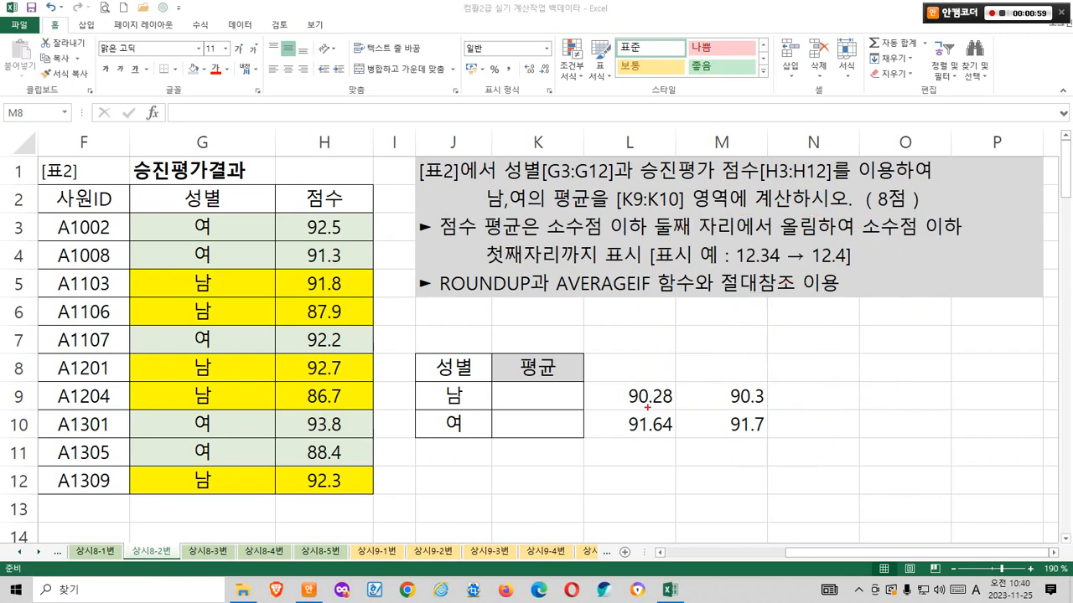
mouse_move(647, 407)
mouse_down()
mouse_move(635, 413)
mouse_move(620, 382)
mouse_move(681, 383)
mouse_move(667, 406)
mouse_move(683, 366)
mouse_move(719, 390)
mouse_up()
mouse_move(733, 412)
mouse_down()
mouse_move(758, 392)
mouse_move(739, 411)
mouse_move(739, 362)
mouse_move(757, 345)
mouse_move(675, 320)
mouse_move(653, 355)
mouse_move(675, 358)
mouse_up()
Insert the ROUNDUP function into K9 using the function wizard.
click(537, 396)
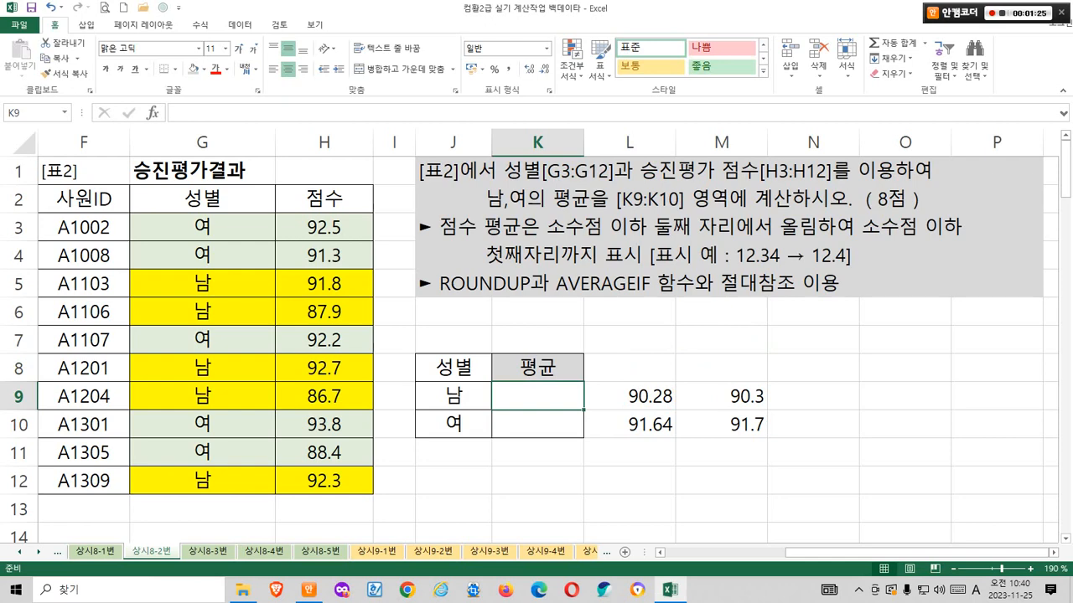
click(153, 112)
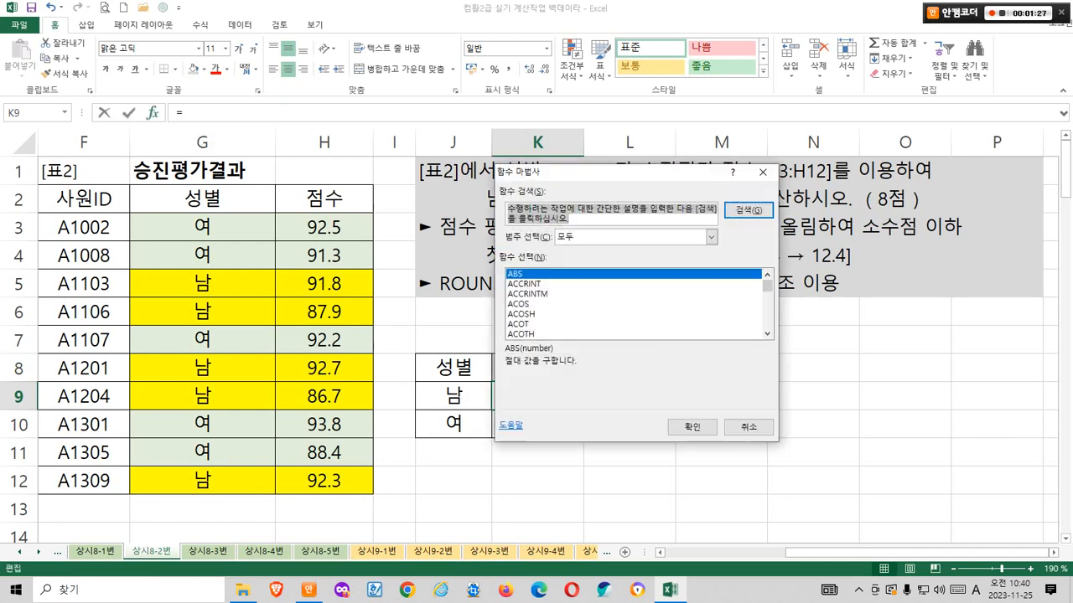
click(536, 294)
key(r)
scroll(637, 303, down, 2)
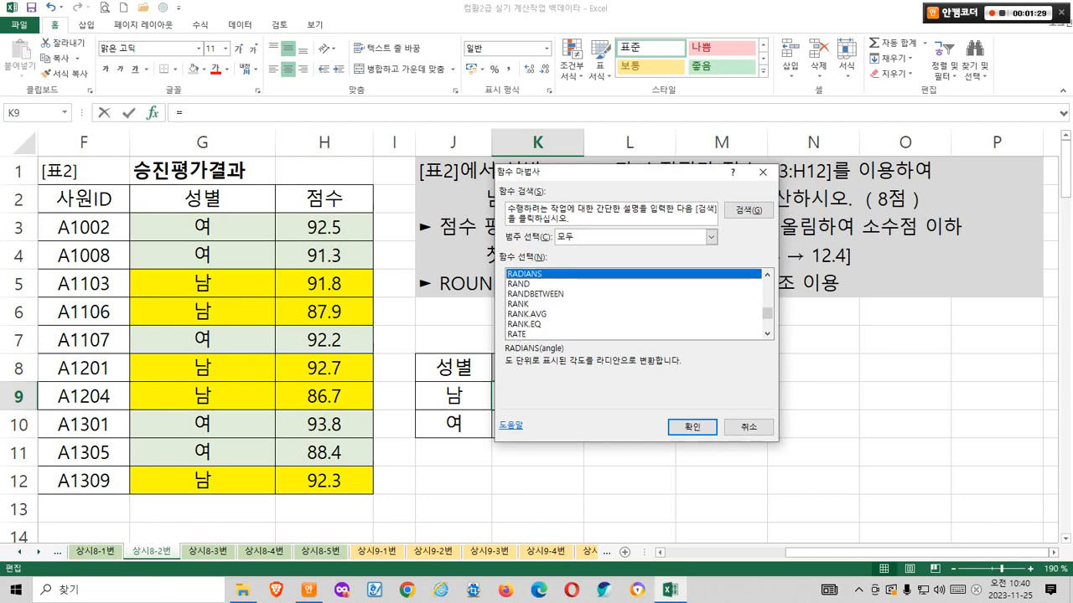
scroll(637, 304, down, 3)
scroll(637, 304, down, 2)
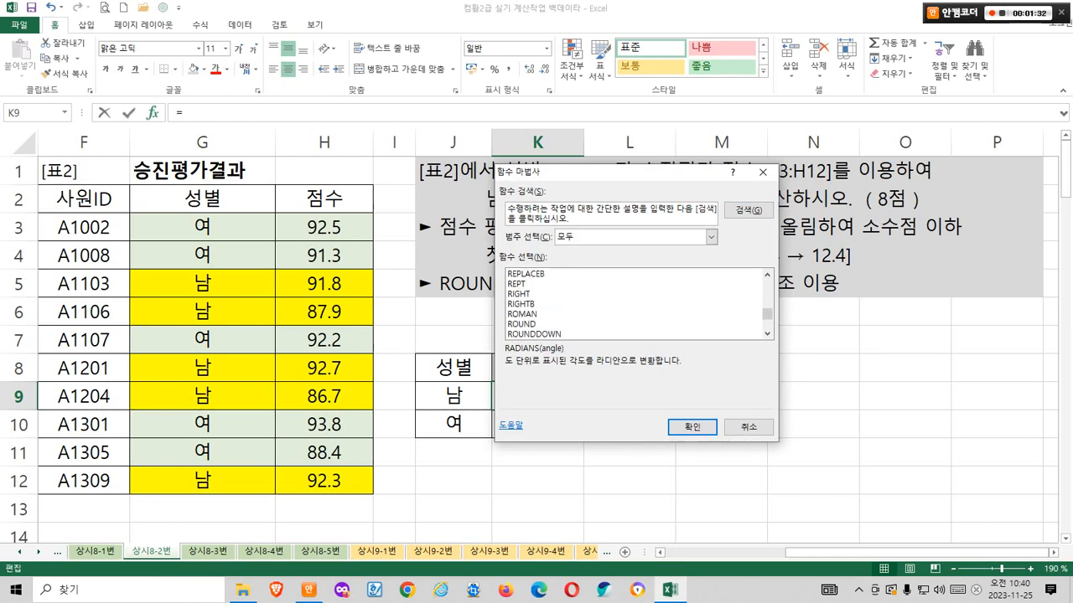
click(536, 314)
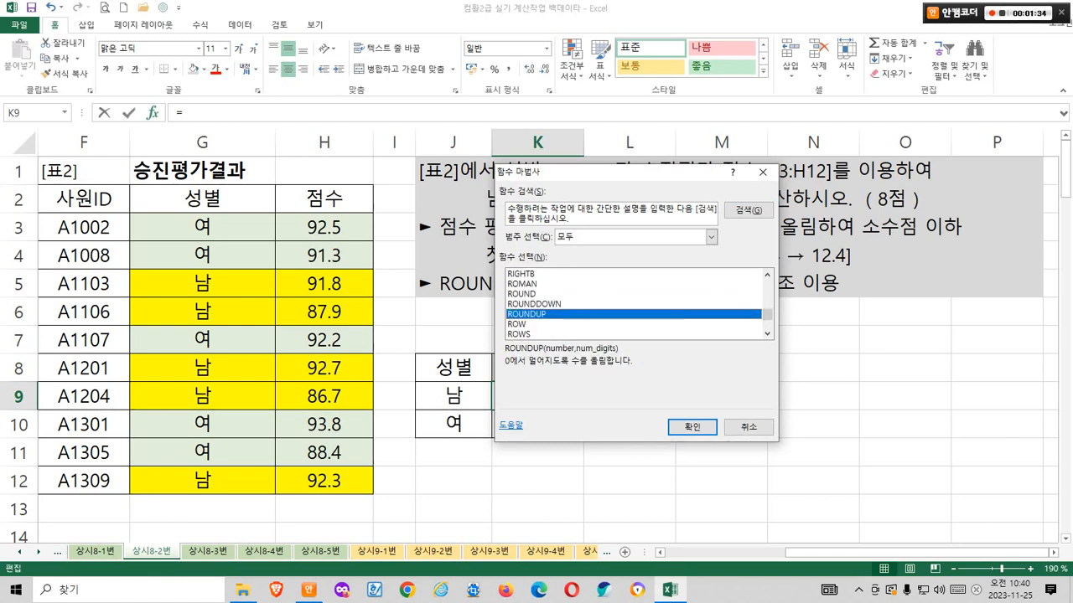
drag(503, 352, 636, 378)
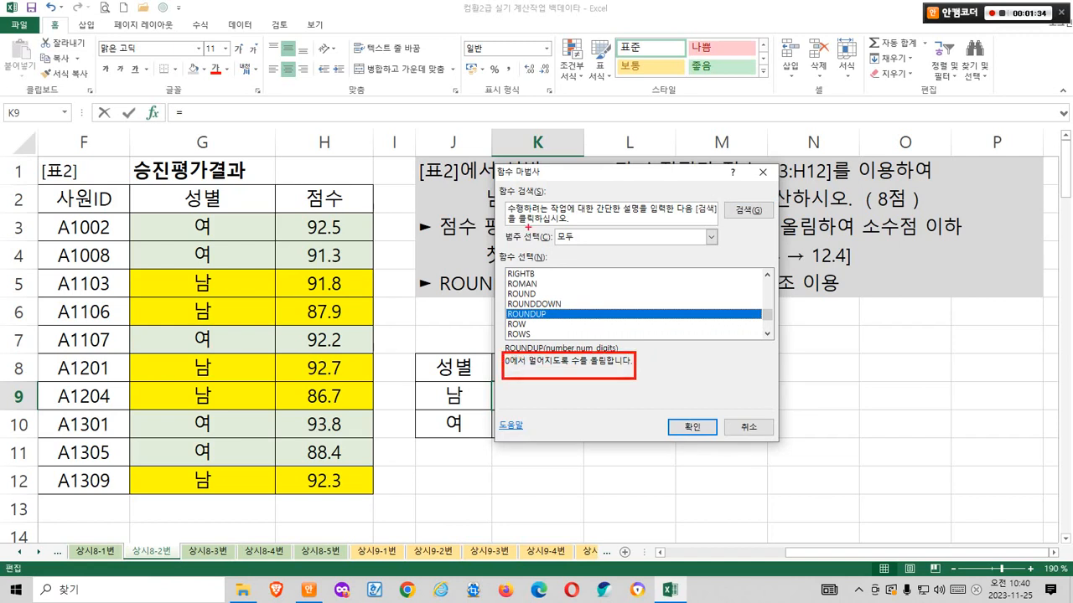
mouse_move(492, 166)
mouse_down()
mouse_move(703, 215)
mouse_move(788, 429)
mouse_move(783, 445)
mouse_up()
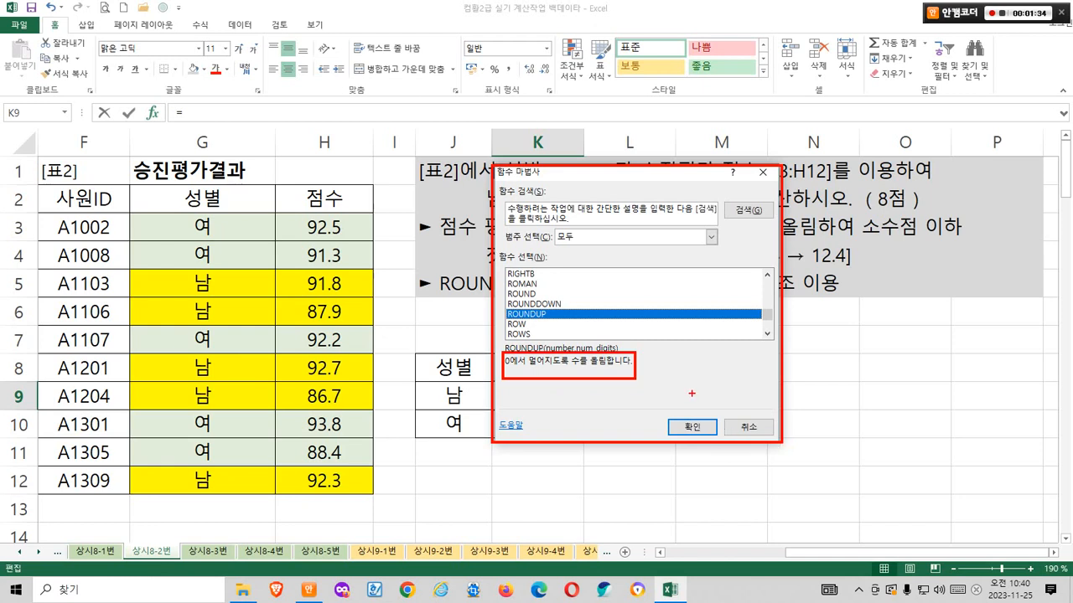
mouse_move(505, 312)
mouse_down()
mouse_move(493, 312)
mouse_move(454, 373)
mouse_move(565, 372)
mouse_move(584, 342)
mouse_move(613, 370)
mouse_up()
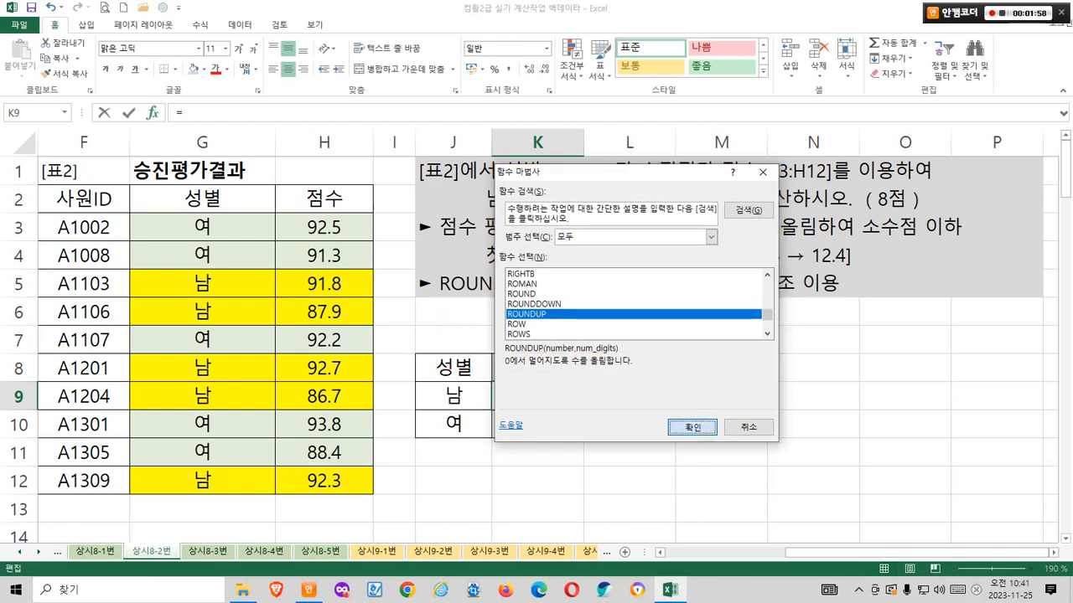
click(692, 426)
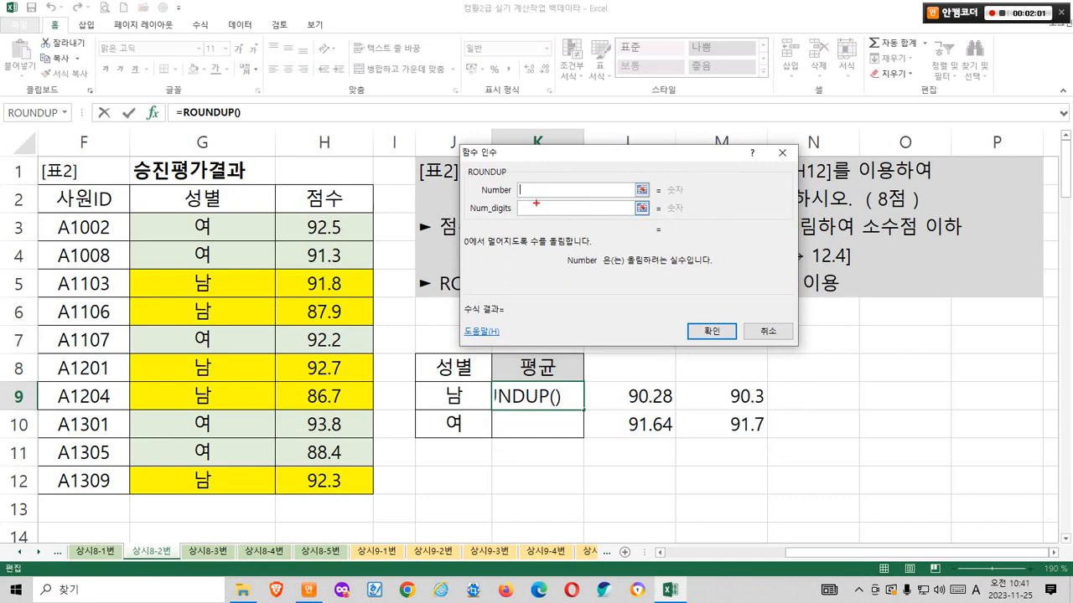
Examine the description of ROUNDUP's Number argument against the unrounded 남 average in L9.
mouse_move(483, 247)
mouse_down()
mouse_move(525, 195)
mouse_move(533, 263)
mouse_up()
mouse_move(618, 271)
mouse_down()
mouse_move(718, 270)
mouse_move(662, 258)
mouse_move(697, 266)
mouse_up()
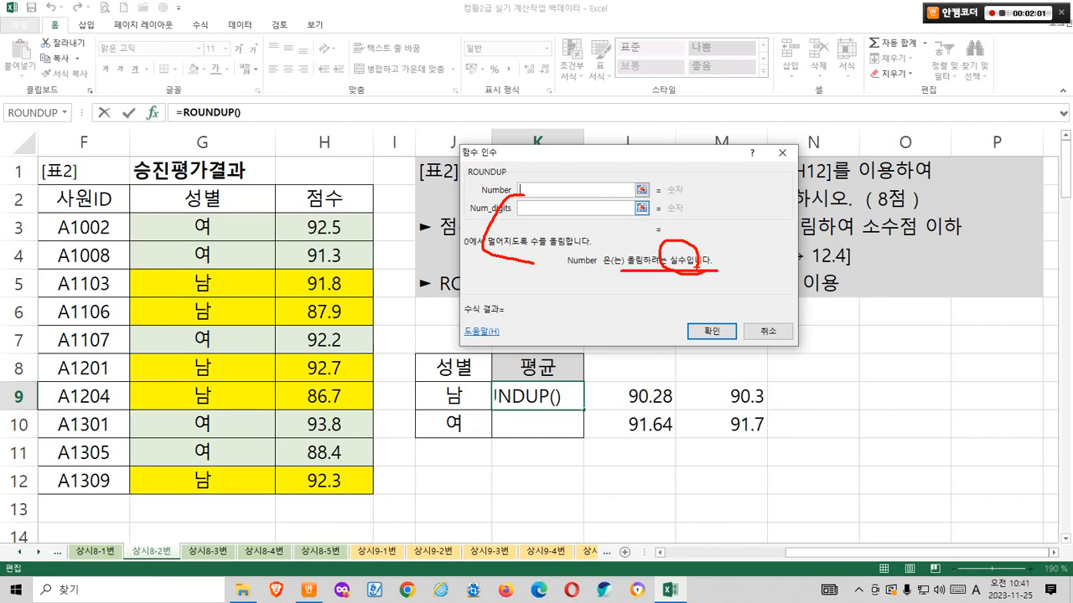
drag(679, 181, 684, 189)
mouse_move(607, 381)
mouse_down()
mouse_move(683, 412)
mouse_move(596, 292)
mouse_move(565, 199)
mouse_up()
drag(638, 389, 648, 391)
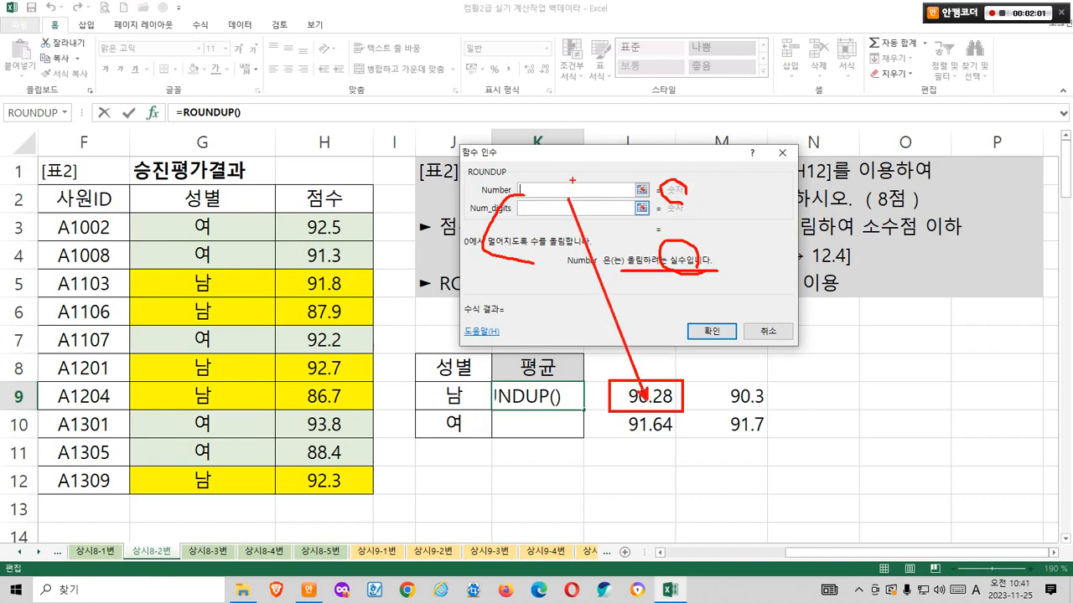
drag(568, 178, 598, 149)
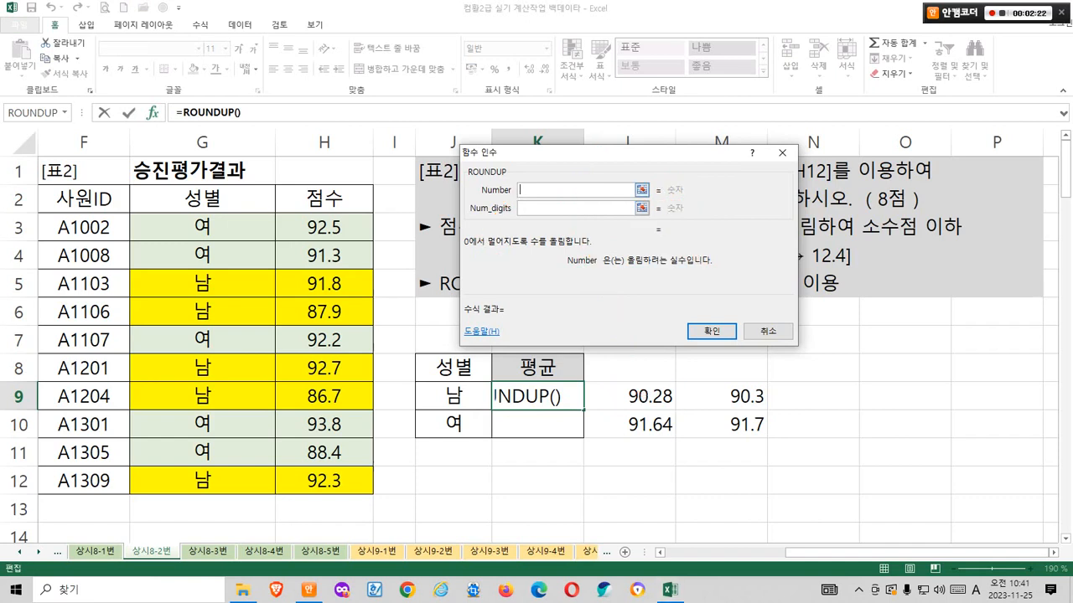
mouse_move(677, 405)
mouse_down()
mouse_move(657, 416)
mouse_move(664, 368)
mouse_move(674, 401)
mouse_up()
Choose AVERAGEIF from the full function list as the function to nest in ROUNDUP's Number argument.
click(65, 112)
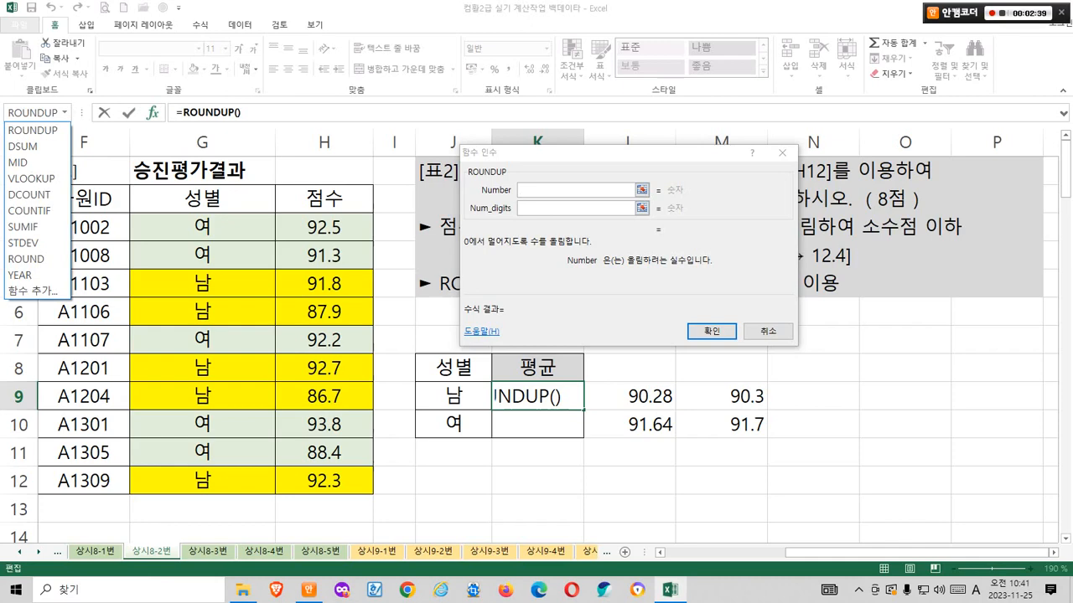
click(34, 291)
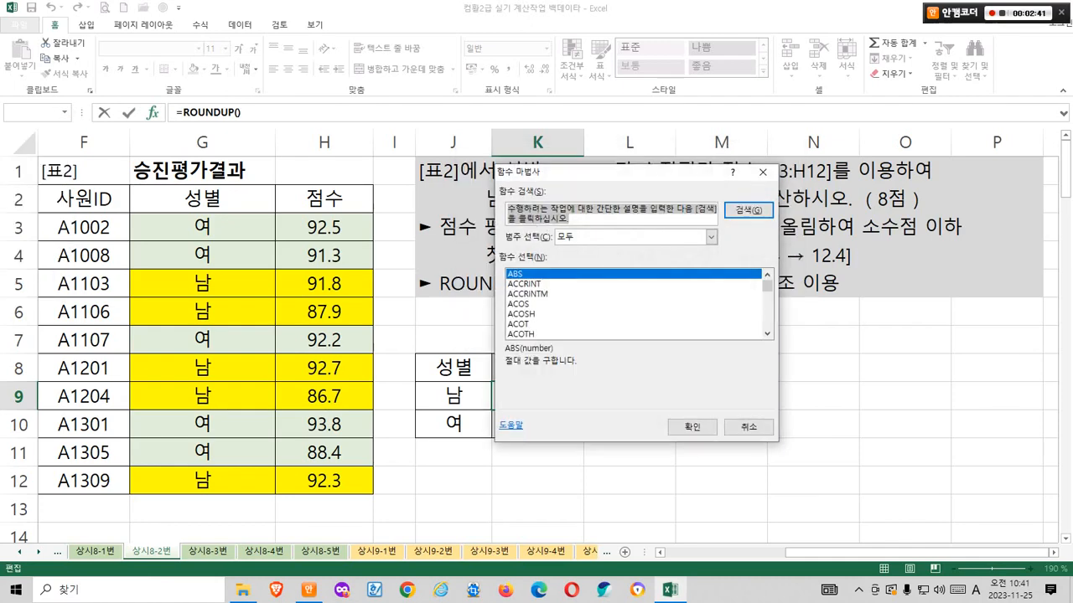
click(553, 304)
scroll(553, 304, down, 5)
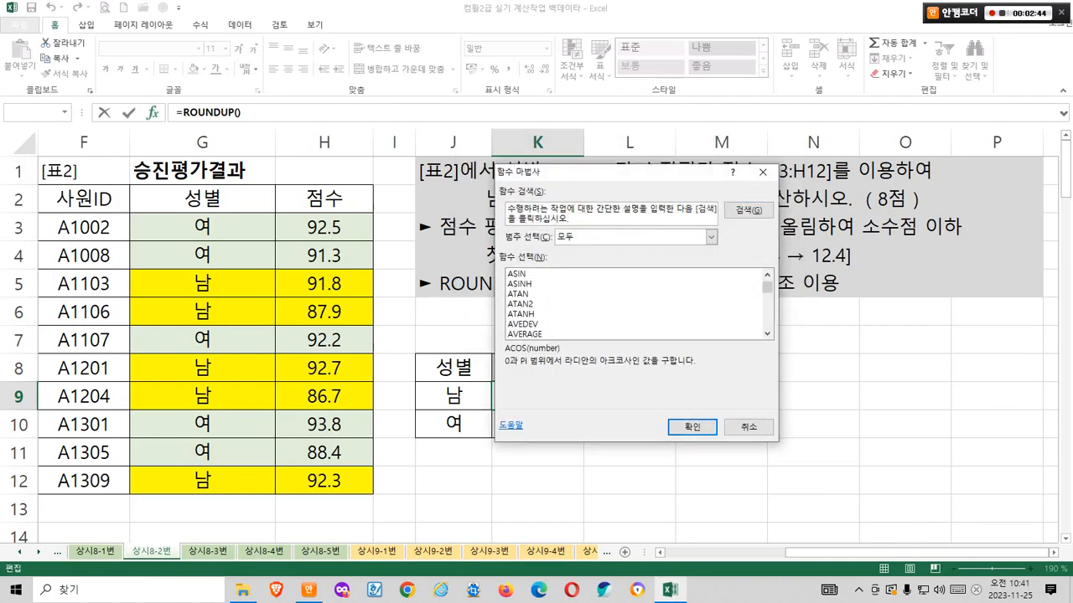
scroll(553, 304, down, 1)
click(536, 325)
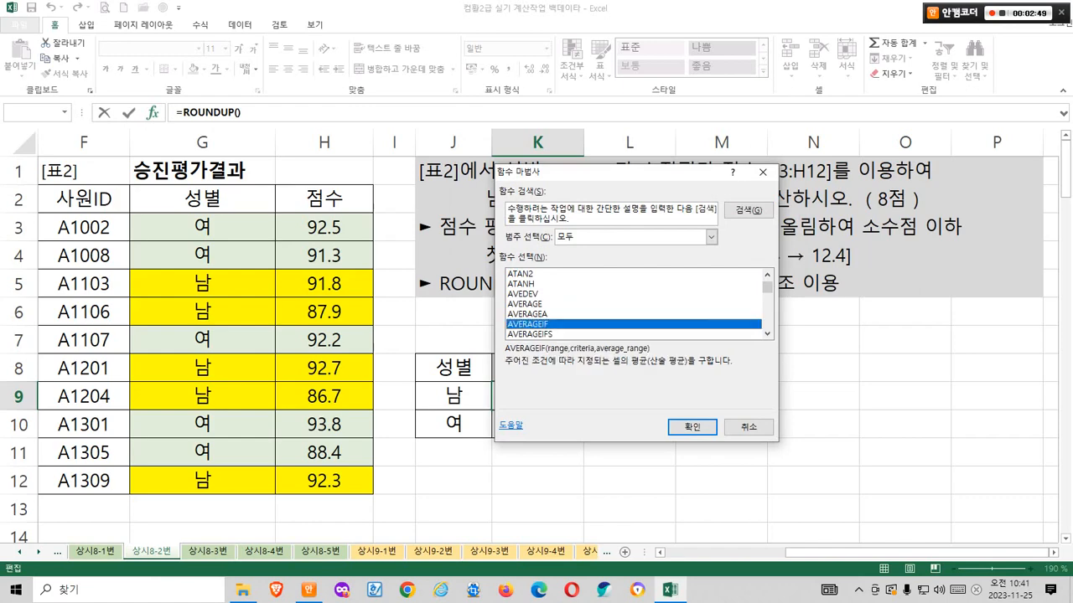
Compare AVERAGEIF with AVERAGEIFS and read the AVERAGEIF description and its argument syntax.
key(ctrl+1)
click(628, 416)
mouse_move(398, 235)
mouse_down()
mouse_move(503, 261)
mouse_move(511, 282)
mouse_move(471, 276)
mouse_move(501, 257)
mouse_move(501, 277)
mouse_up()
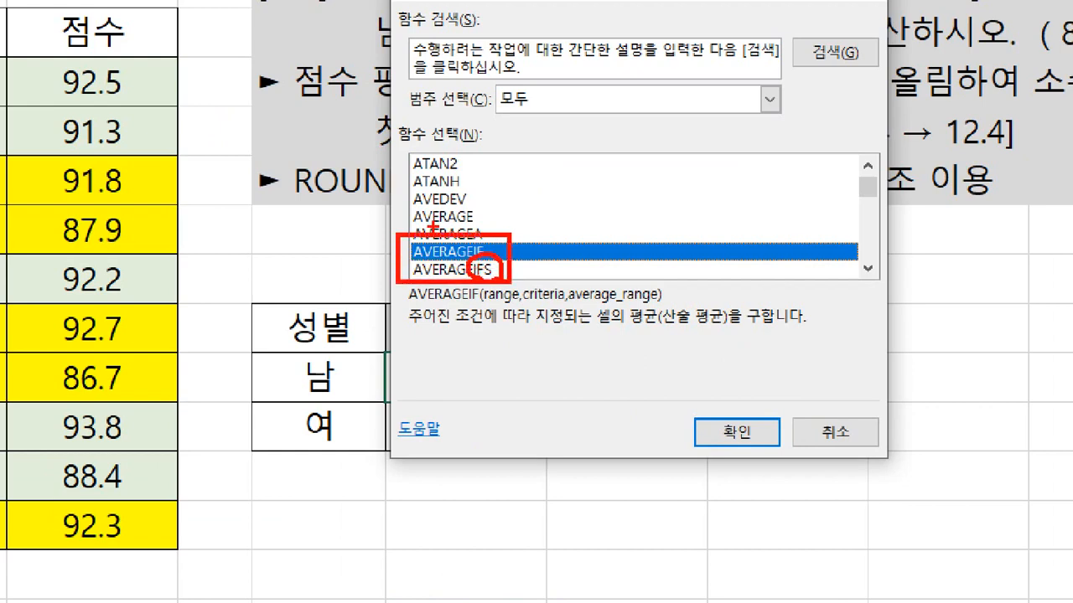
mouse_move(432, 226)
mouse_down()
mouse_move(449, 250)
mouse_move(469, 205)
mouse_up()
drag(483, 242, 519, 199)
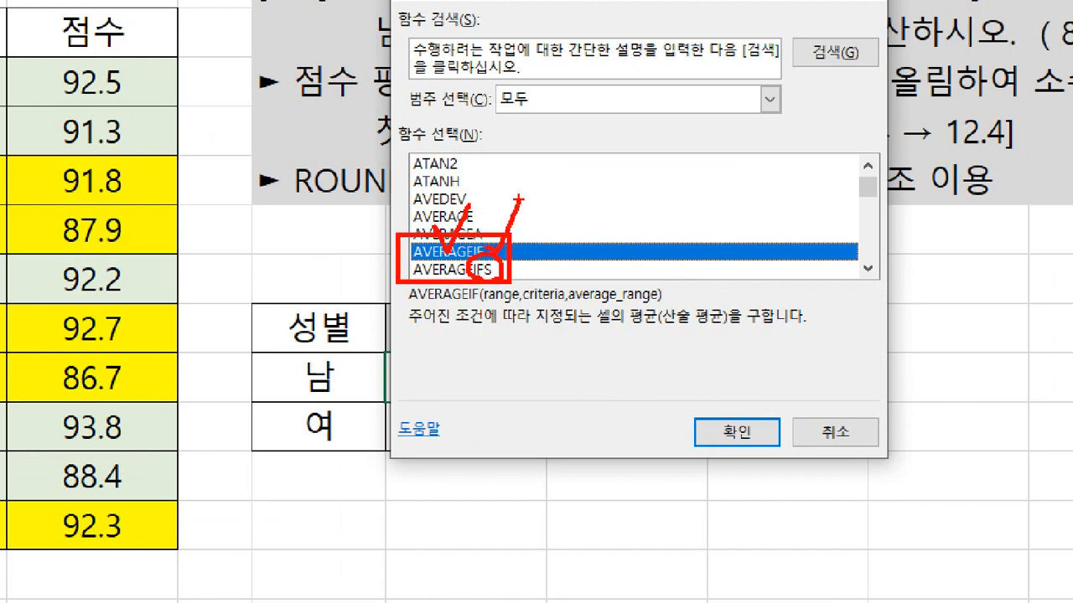
drag(416, 328, 645, 325)
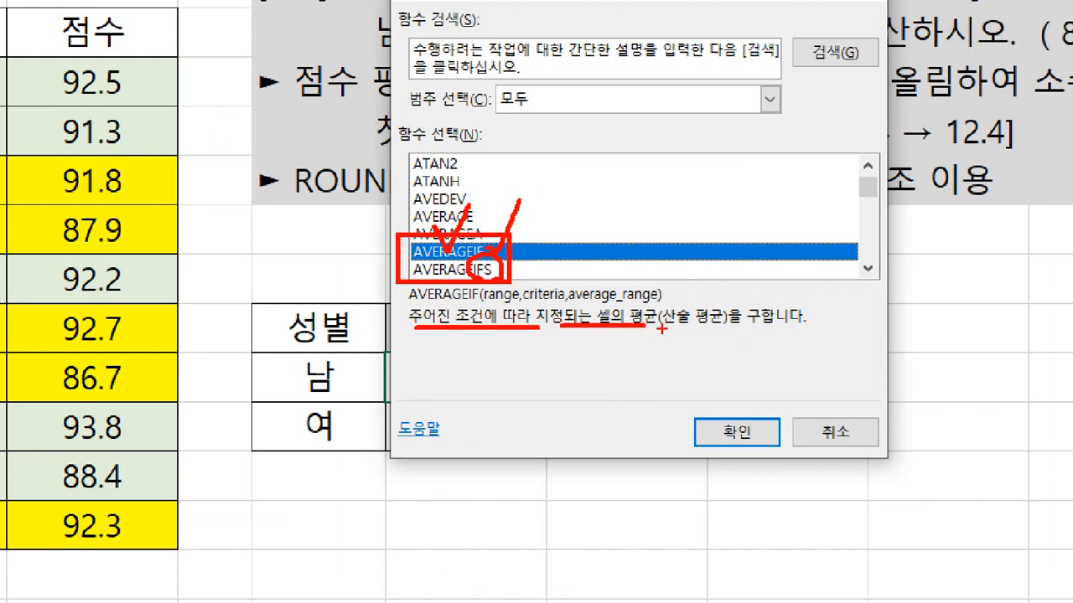
mouse_move(709, 336)
mouse_down()
mouse_move(711, 307)
mouse_move(711, 331)
mouse_up()
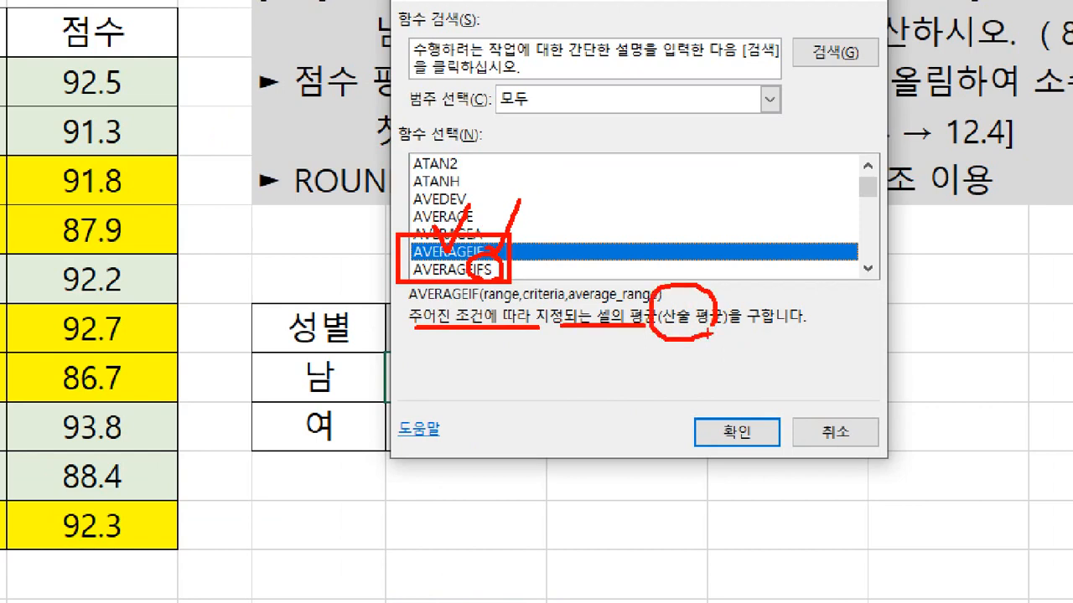
mouse_move(507, 337)
mouse_down()
mouse_move(427, 317)
mouse_move(533, 331)
mouse_move(528, 344)
mouse_move(478, 346)
mouse_up()
mouse_move(538, 319)
mouse_down()
mouse_move(616, 258)
mouse_move(650, 289)
mouse_up()
drag(650, 271, 632, 305)
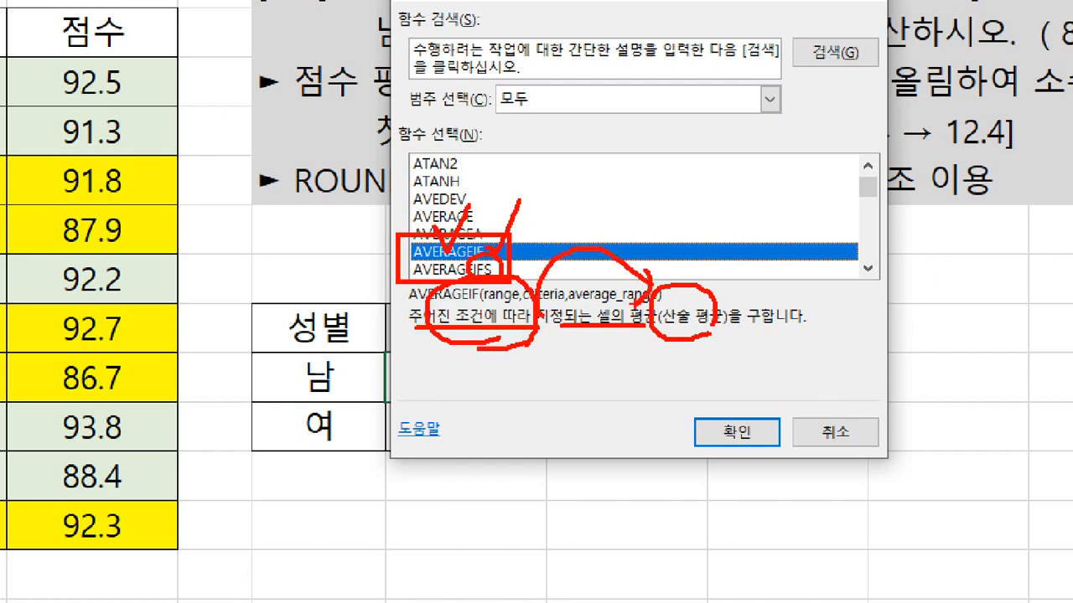
key(Escape)
Nest AVERAGEIF inside ROUNDUP and set its Range to the 성별 cells G3:G12.
click(699, 427)
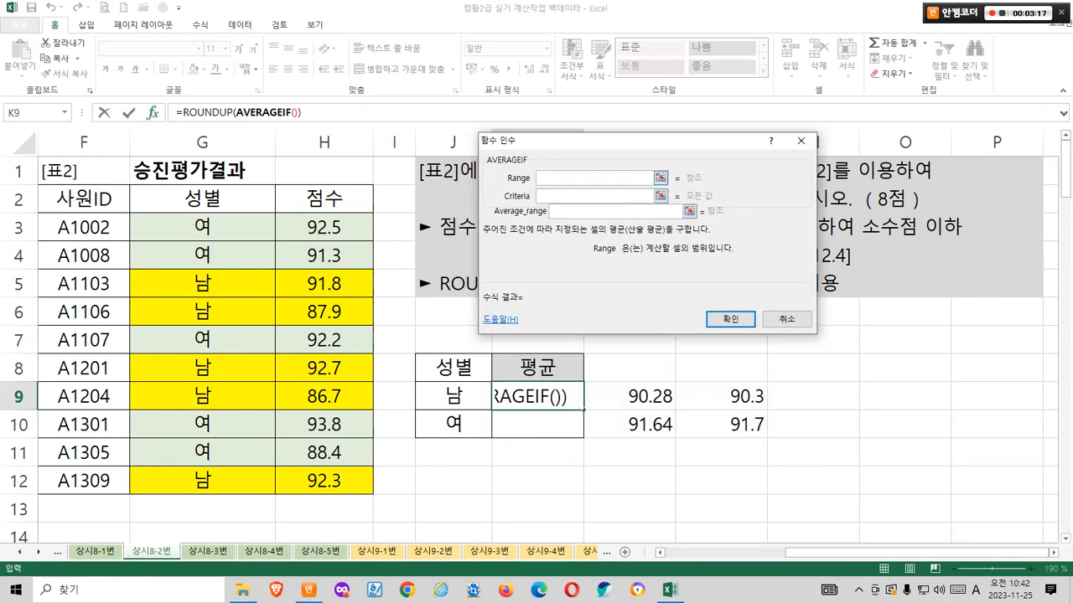
mouse_move(558, 179)
mouse_down()
mouse_move(524, 176)
mouse_move(569, 266)
mouse_move(726, 253)
mouse_move(695, 263)
mouse_move(717, 244)
mouse_up()
mouse_move(228, 220)
mouse_down()
mouse_move(179, 410)
mouse_move(235, 352)
mouse_up()
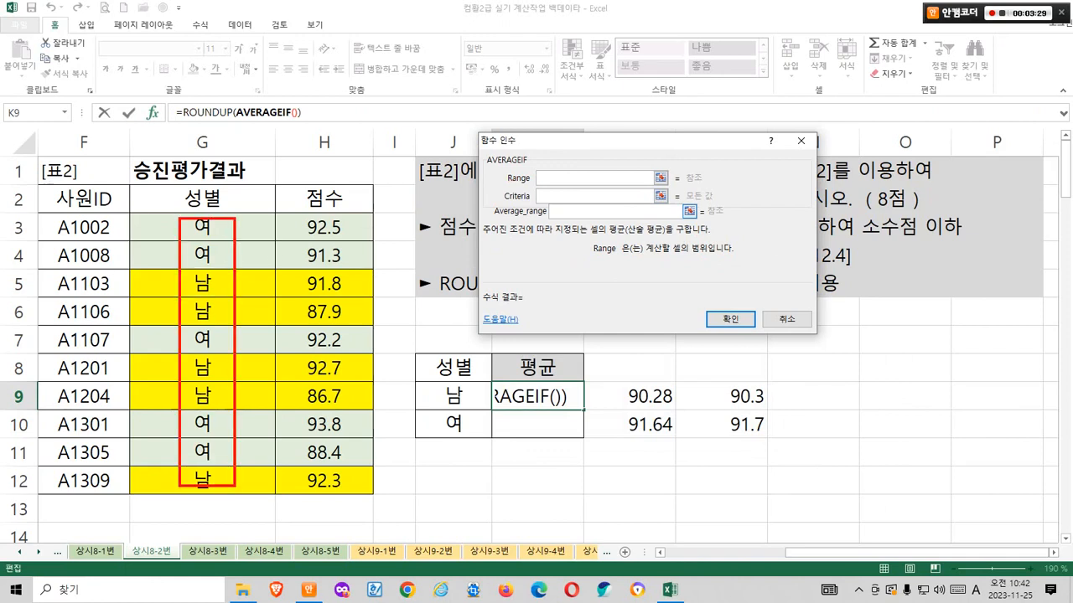
mouse_move(350, 216)
mouse_down()
mouse_move(301, 501)
mouse_move(352, 501)
mouse_up()
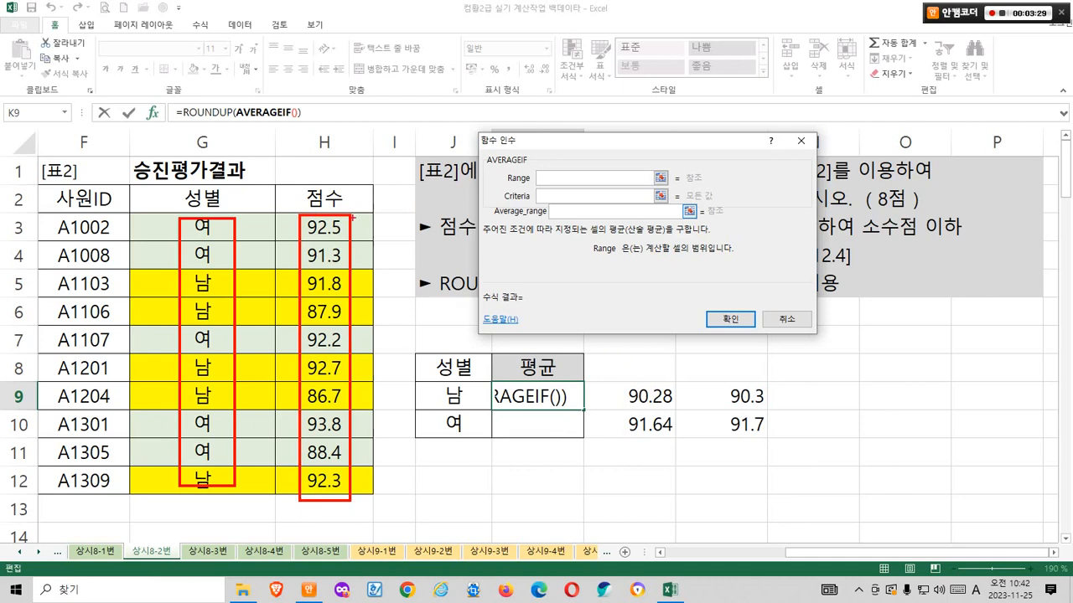
drag(336, 218, 362, 186)
drag(224, 218, 245, 185)
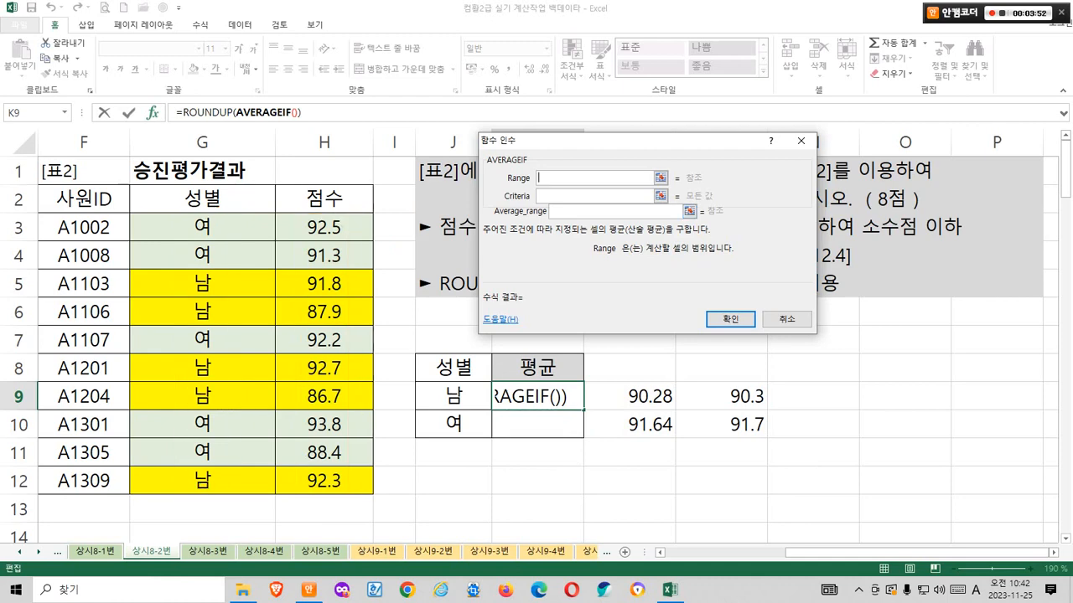
drag(202, 227, 202, 481)
Examine the Criteria argument's description in relation to the 성별 range and the 남 label in J9.
click(635, 197)
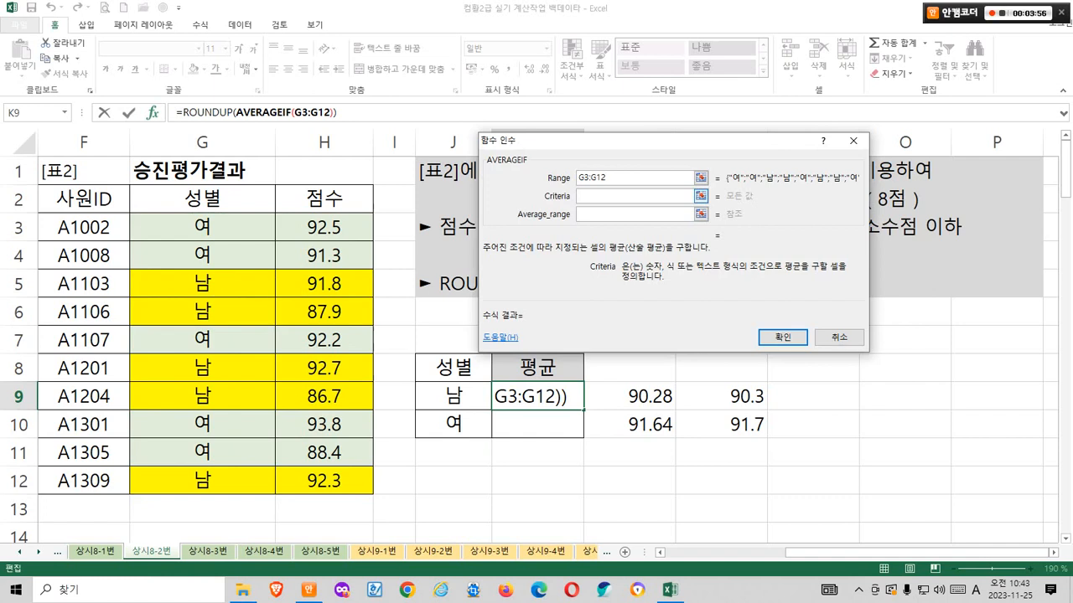
mouse_move(606, 198)
mouse_down()
mouse_move(525, 230)
mouse_move(560, 270)
mouse_up()
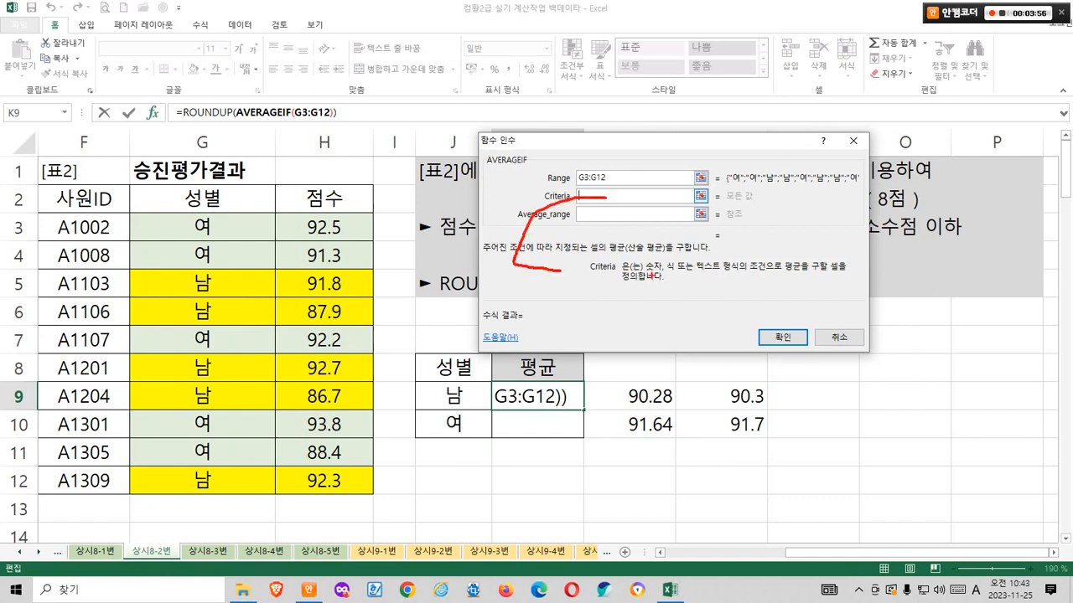
mouse_move(651, 276)
mouse_down()
mouse_move(673, 281)
mouse_move(711, 254)
mouse_move(716, 283)
mouse_move(797, 273)
mouse_move(756, 280)
mouse_move(777, 268)
mouse_move(794, 282)
mouse_move(818, 273)
mouse_up()
drag(809, 274, 845, 272)
drag(624, 291, 656, 290)
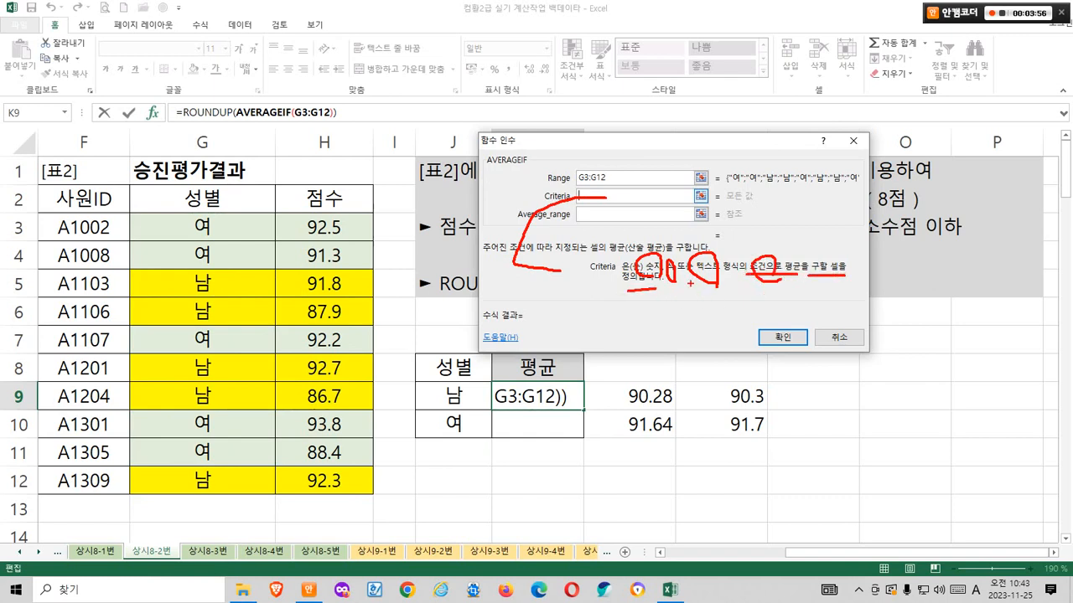
drag(569, 166, 633, 198)
mouse_move(183, 218)
mouse_down()
mouse_move(209, 222)
mouse_move(218, 500)
mouse_up()
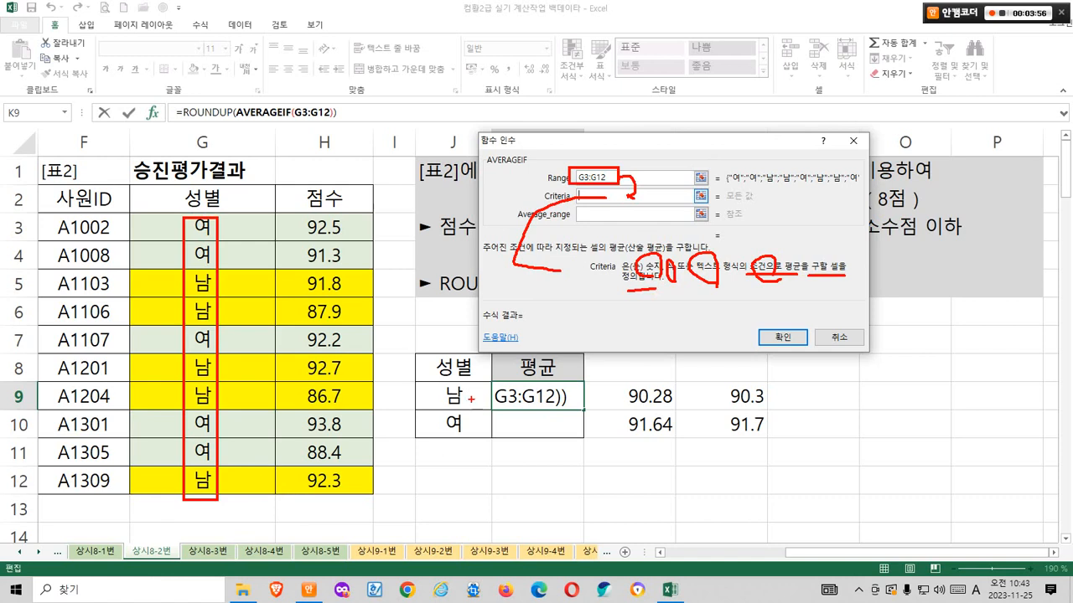
mouse_move(473, 400)
mouse_down()
mouse_move(429, 379)
mouse_move(457, 403)
mouse_up()
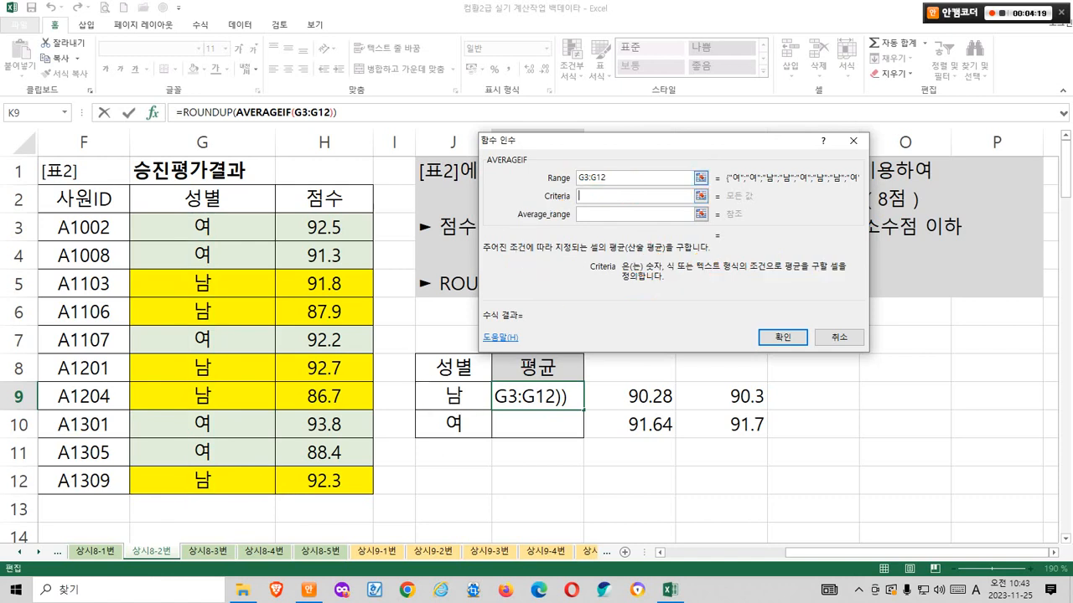
Set the AVERAGEIF Criteria to "남".
text(SKA)
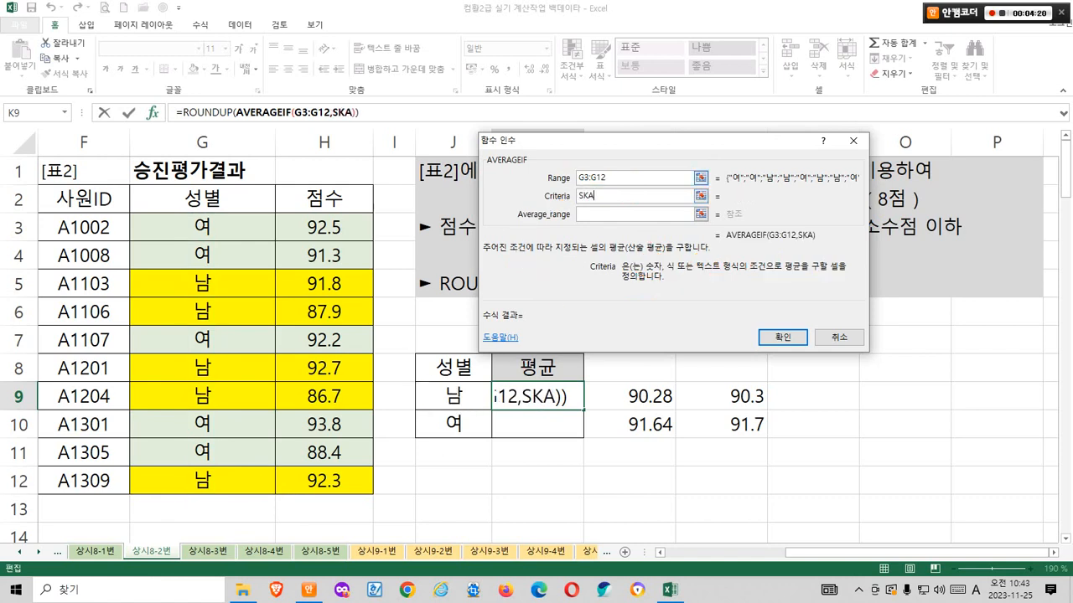
key(BackSpace)
key(BackSpace)
key(BackSpace)
key(Hangul)
text(남)
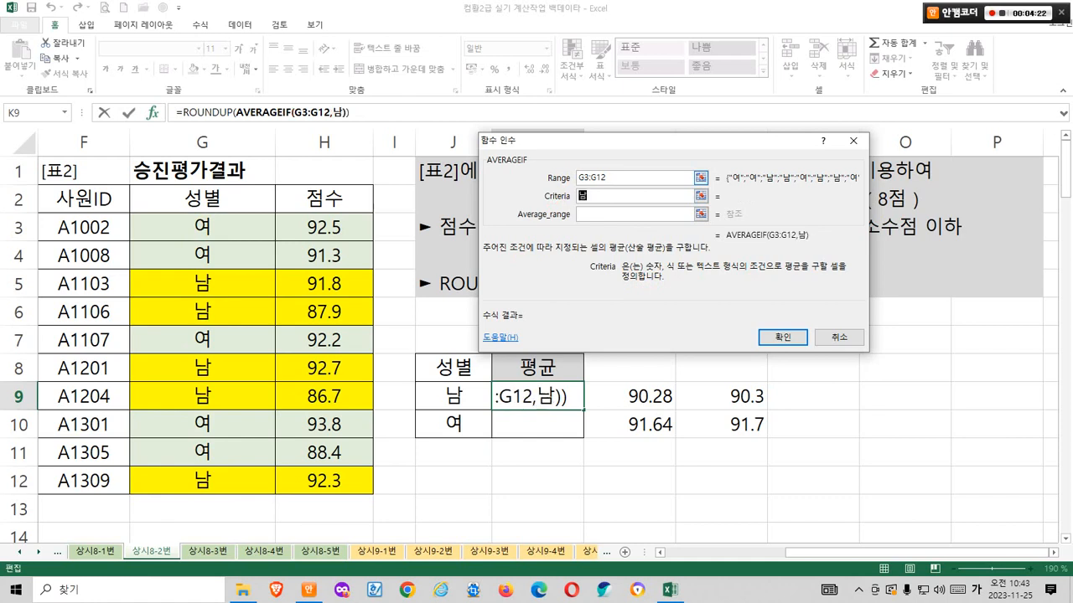
key(Tab)
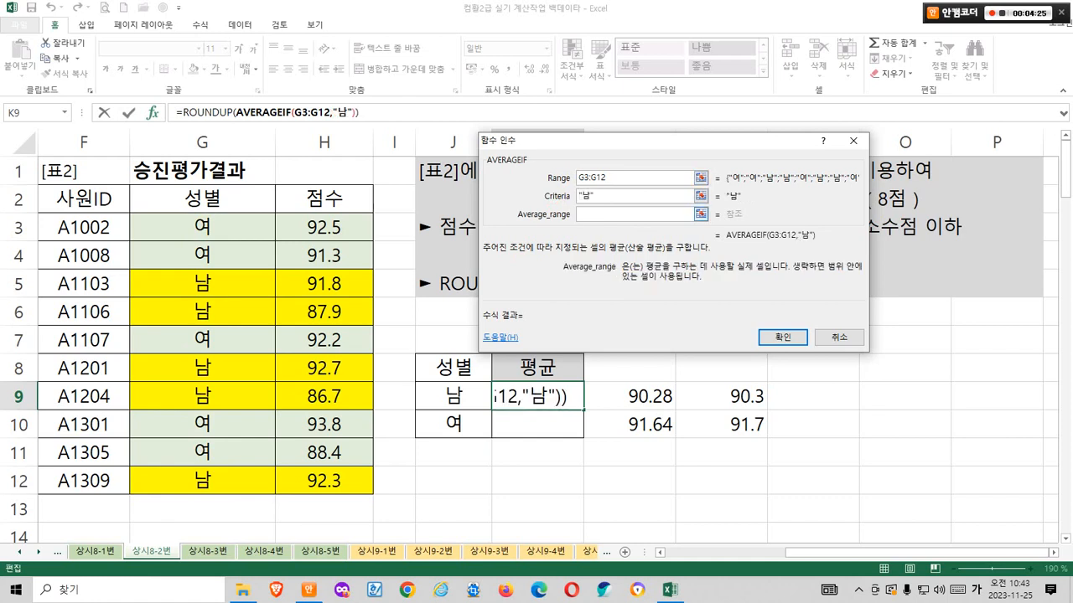
Examine the Average_range argument's description to see which cells it needs for averaging.
mouse_move(584, 215)
mouse_down()
mouse_move(560, 230)
mouse_move(580, 268)
mouse_move(722, 271)
mouse_up()
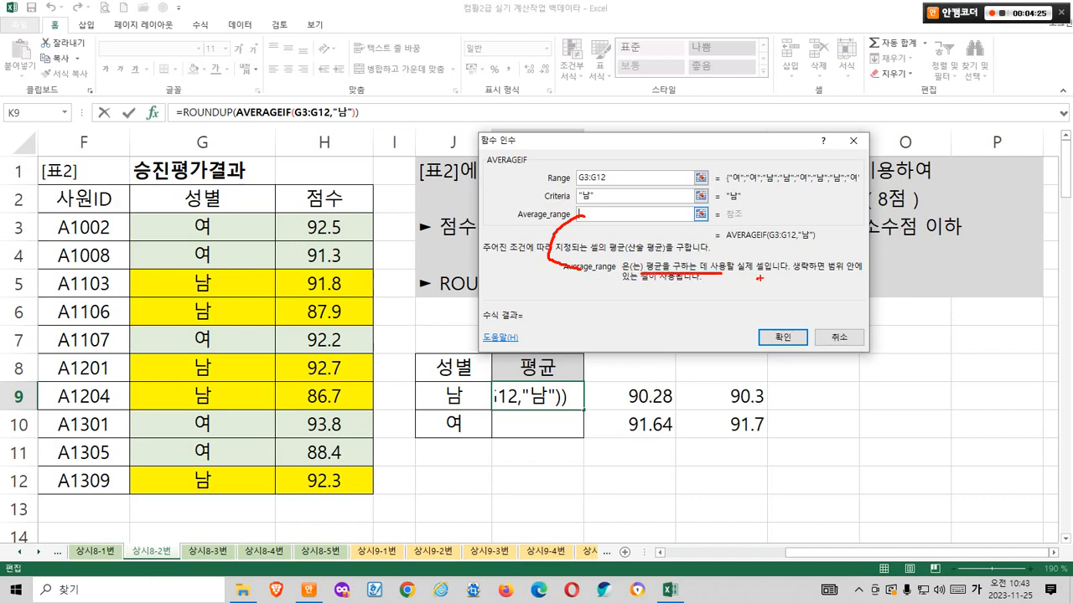
mouse_move(757, 281)
mouse_down()
mouse_move(740, 283)
mouse_move(730, 265)
mouse_move(743, 253)
mouse_move(767, 249)
mouse_move(786, 269)
mouse_move(754, 273)
mouse_up()
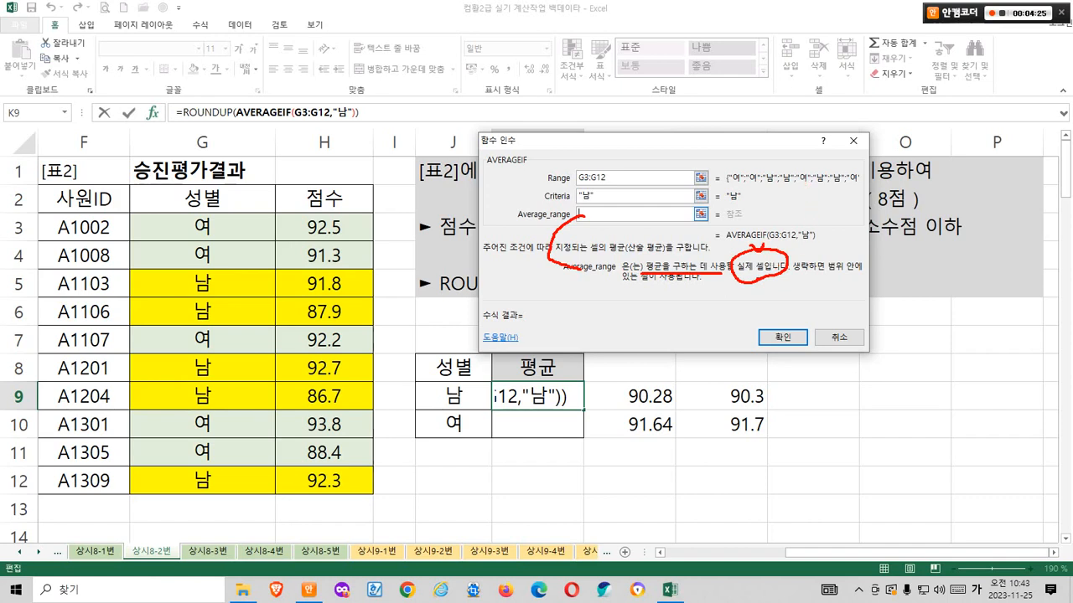
drag(804, 183, 835, 289)
drag(761, 279, 767, 269)
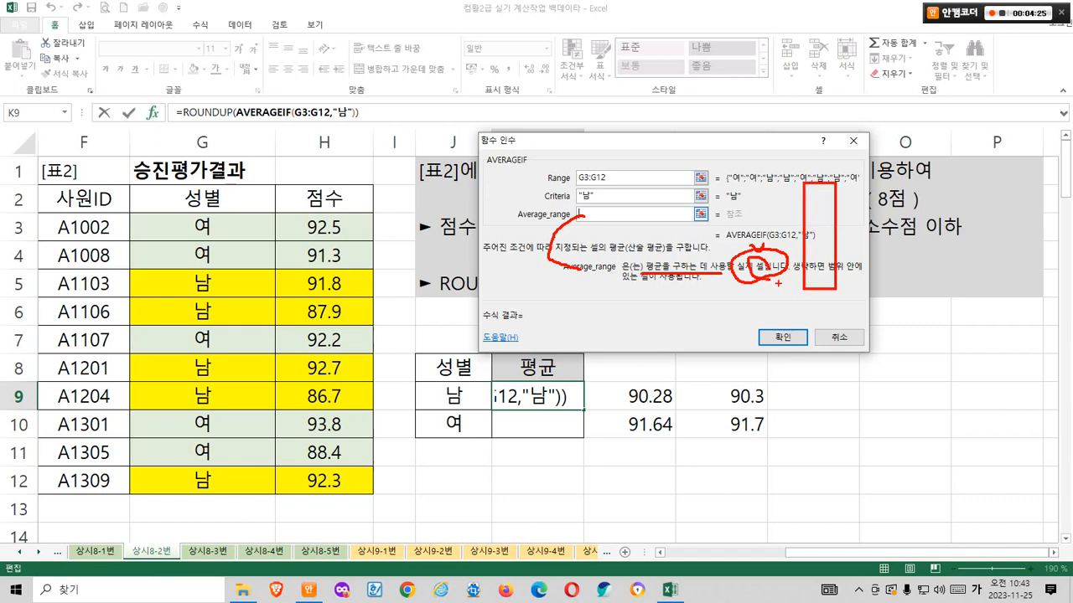
drag(764, 243, 775, 230)
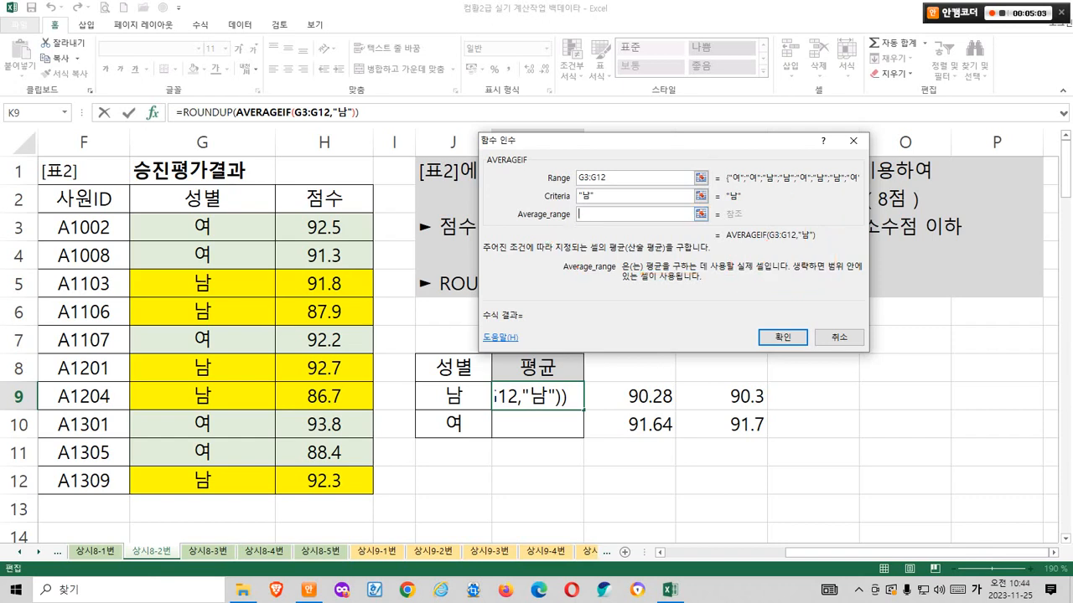
mouse_move(756, 263)
mouse_down()
mouse_move(791, 263)
mouse_move(758, 267)
mouse_move(761, 279)
mouse_up()
drag(762, 268, 770, 276)
mouse_move(766, 178)
mouse_down()
mouse_move(776, 181)
mouse_move(783, 241)
mouse_up()
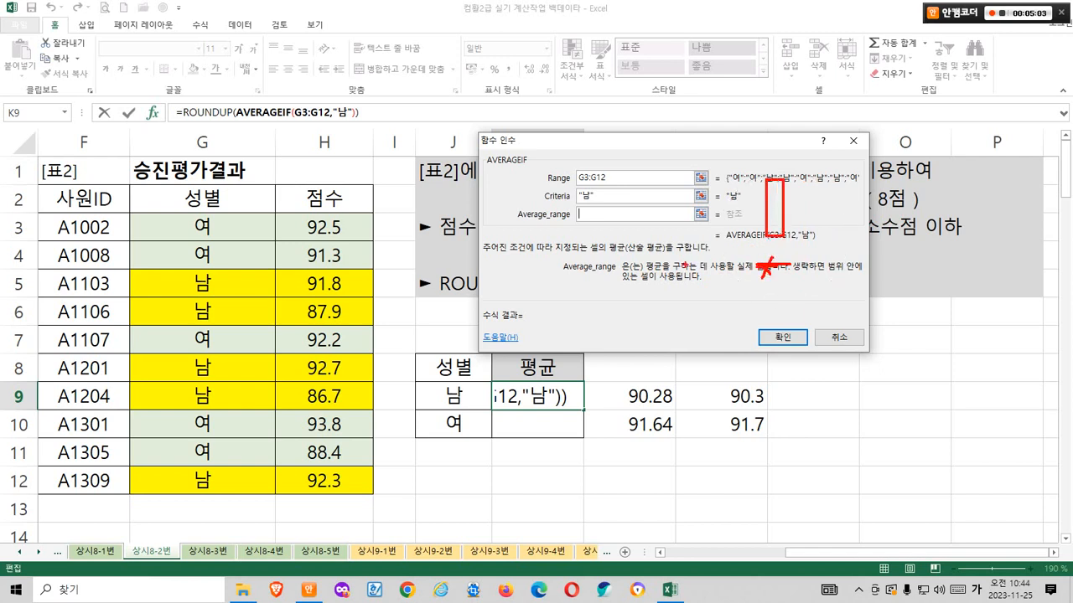
mouse_move(680, 268)
mouse_down()
mouse_move(644, 253)
mouse_move(719, 279)
mouse_up()
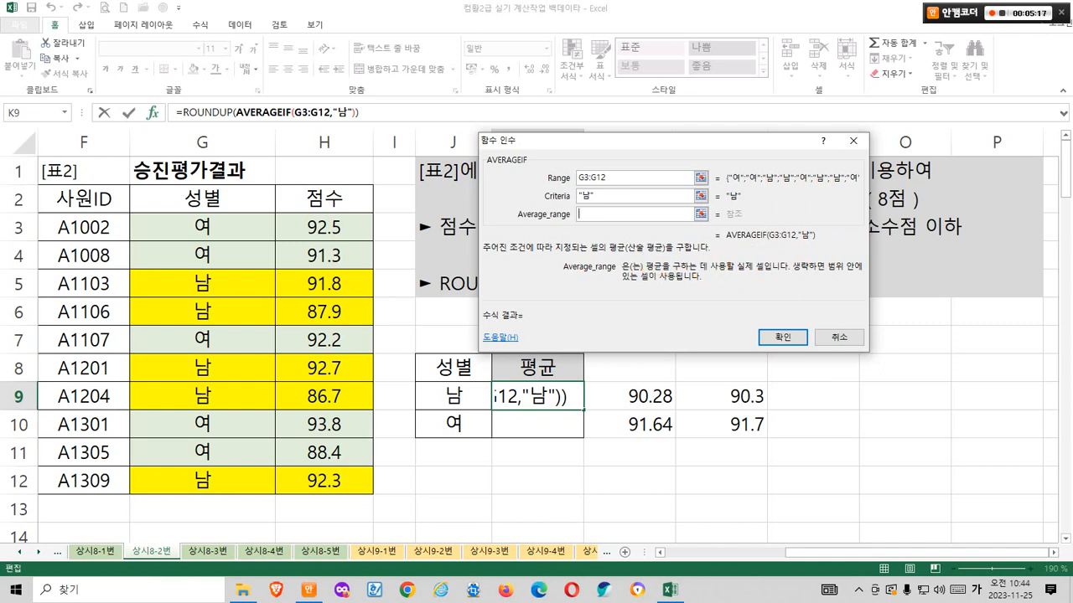
Set the AVERAGEIF Average_range to the 점수 cells H3:H12.
mouse_move(299, 214)
mouse_down()
mouse_move(342, 272)
mouse_move(352, 503)
mouse_up()
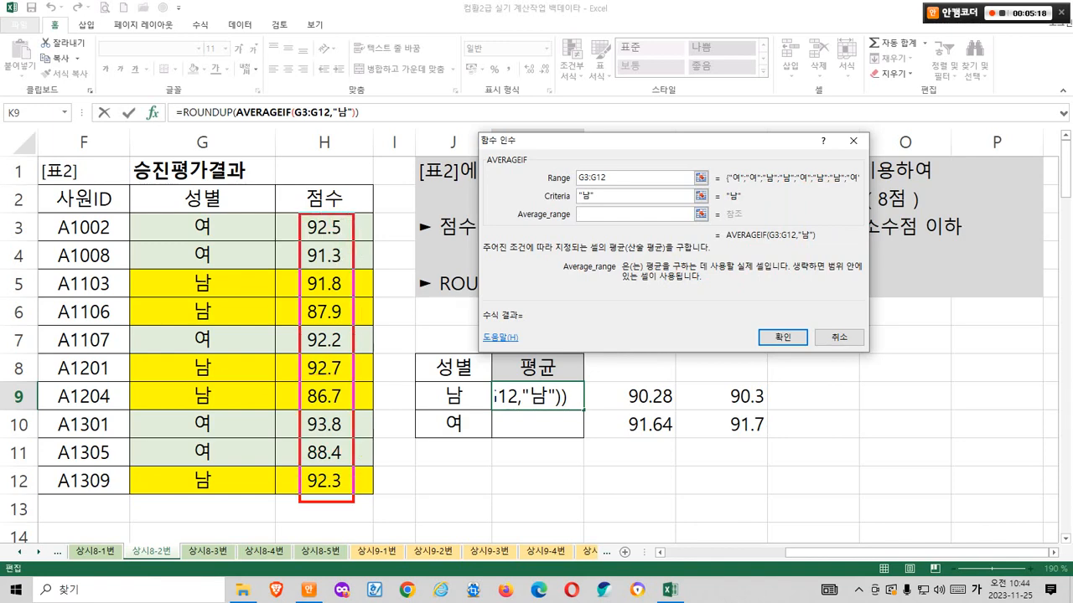
key(Escape)
click(324, 227)
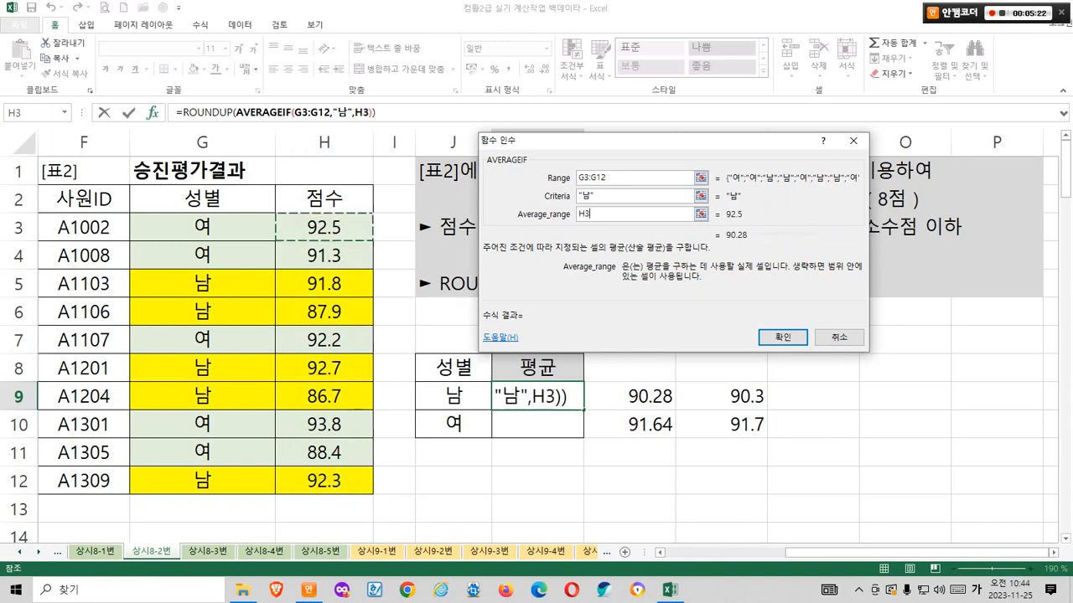
drag(325, 228, 325, 480)
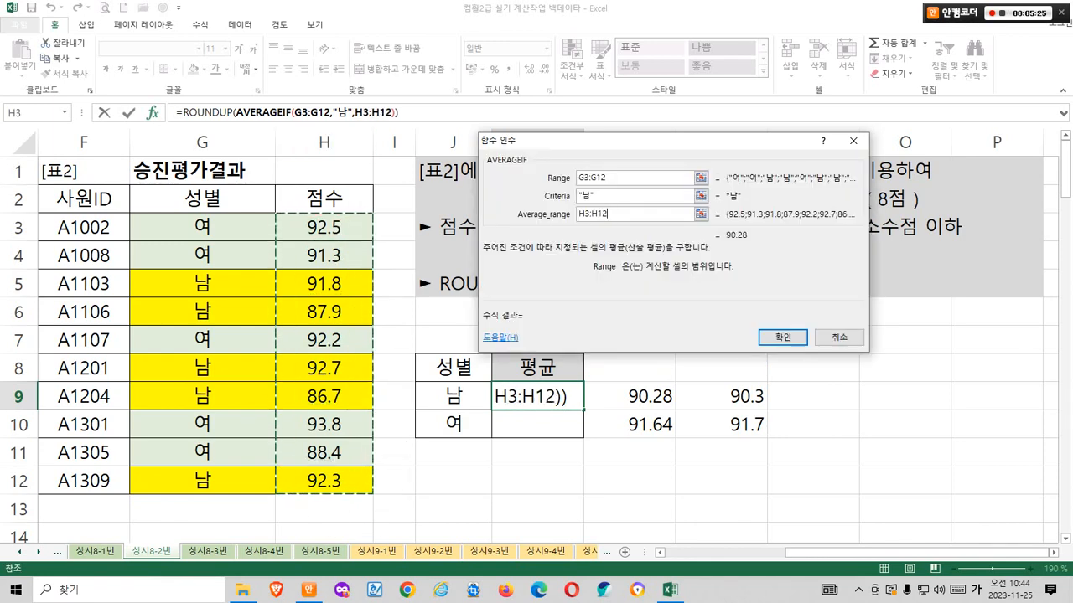
Compare the AVERAGEIF result with the manual average in L9, and check that Range and Average_range span the same rows.
click(637, 196)
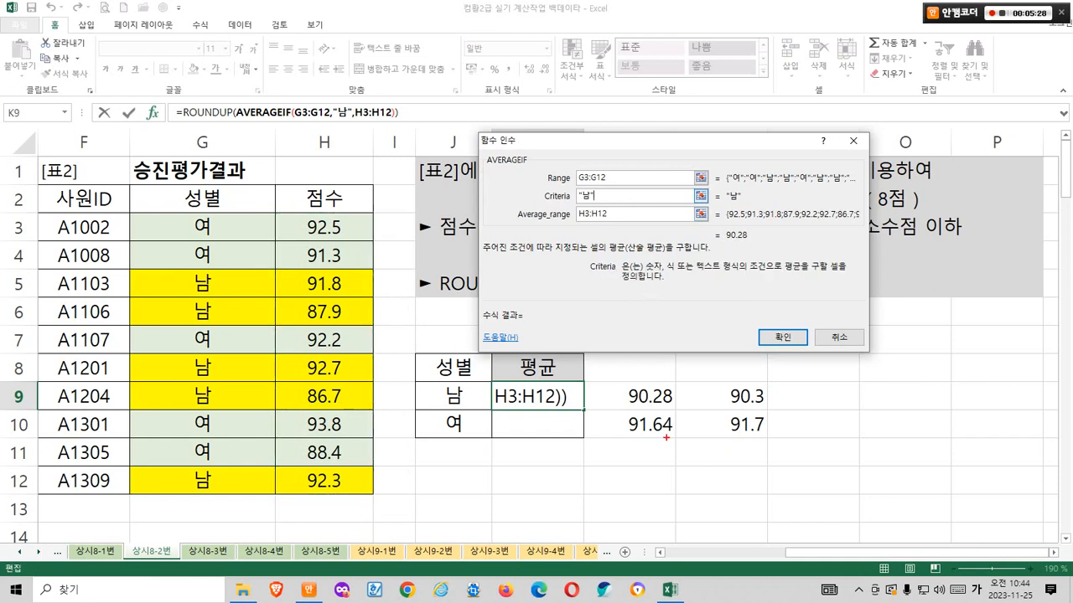
mouse_move(670, 411)
mouse_down()
mouse_move(646, 413)
mouse_move(610, 391)
mouse_move(672, 376)
mouse_move(677, 404)
mouse_up()
mouse_move(729, 255)
mouse_down()
mouse_move(714, 220)
mouse_move(751, 247)
mouse_move(748, 279)
mouse_move(688, 393)
mouse_up()
drag(702, 296, 723, 296)
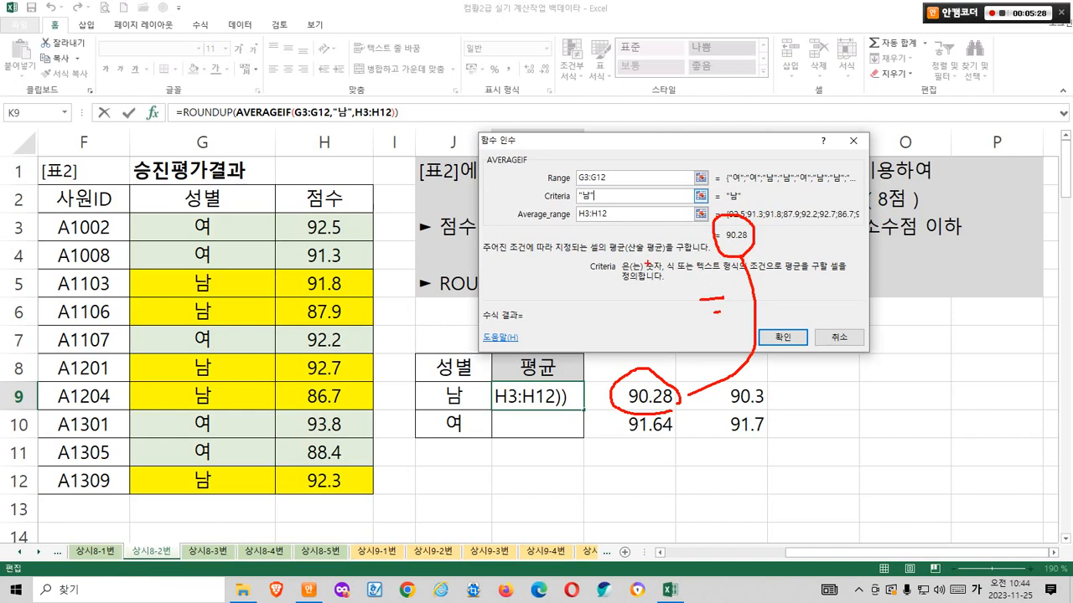
mouse_move(570, 166)
mouse_down()
mouse_move(615, 186)
mouse_move(620, 225)
mouse_up()
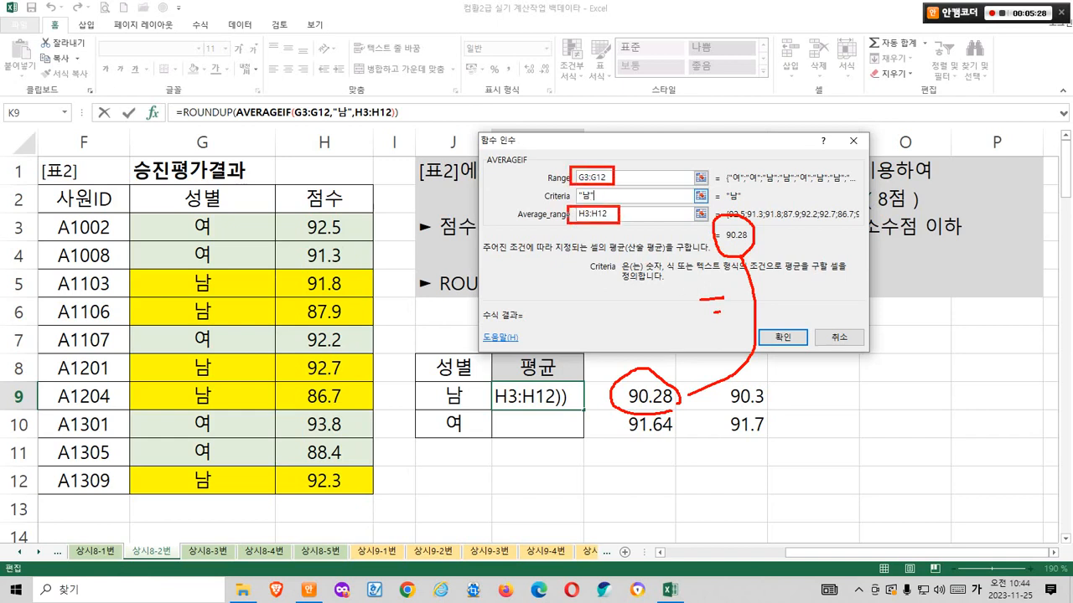
mouse_move(790, 266)
mouse_down()
mouse_move(770, 294)
mouse_move(798, 312)
mouse_up()
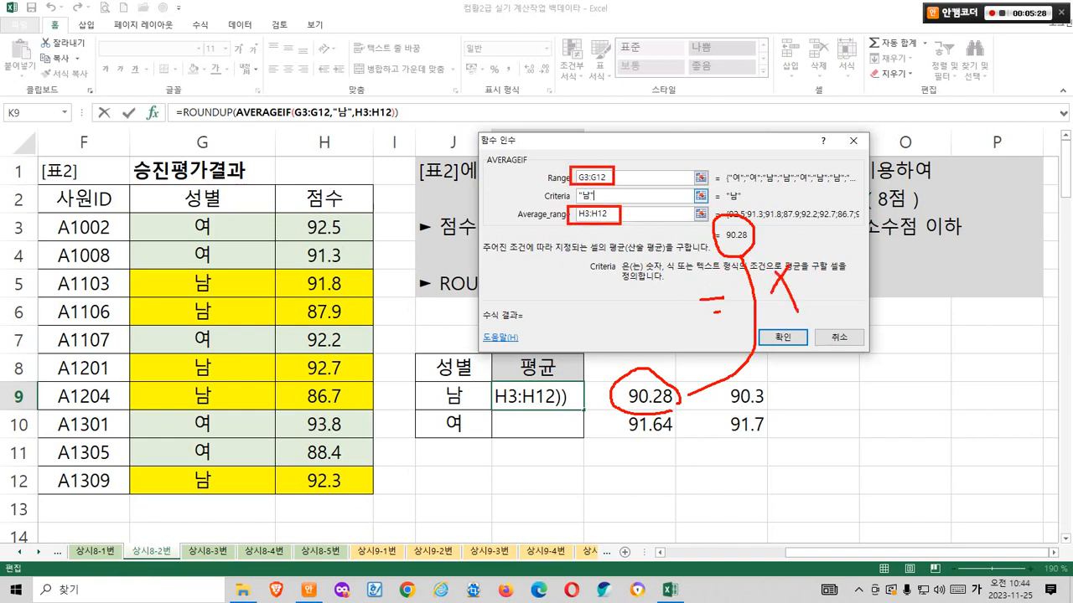
mouse_move(298, 215)
mouse_down()
mouse_move(343, 369)
mouse_move(350, 492)
mouse_up()
drag(177, 216, 233, 491)
drag(220, 226, 283, 221)
mouse_move(565, 179)
mouse_down()
mouse_move(558, 170)
mouse_move(544, 219)
mouse_up()
mouse_move(540, 166)
mouse_down()
mouse_move(554, 170)
mouse_move(543, 182)
mouse_up()
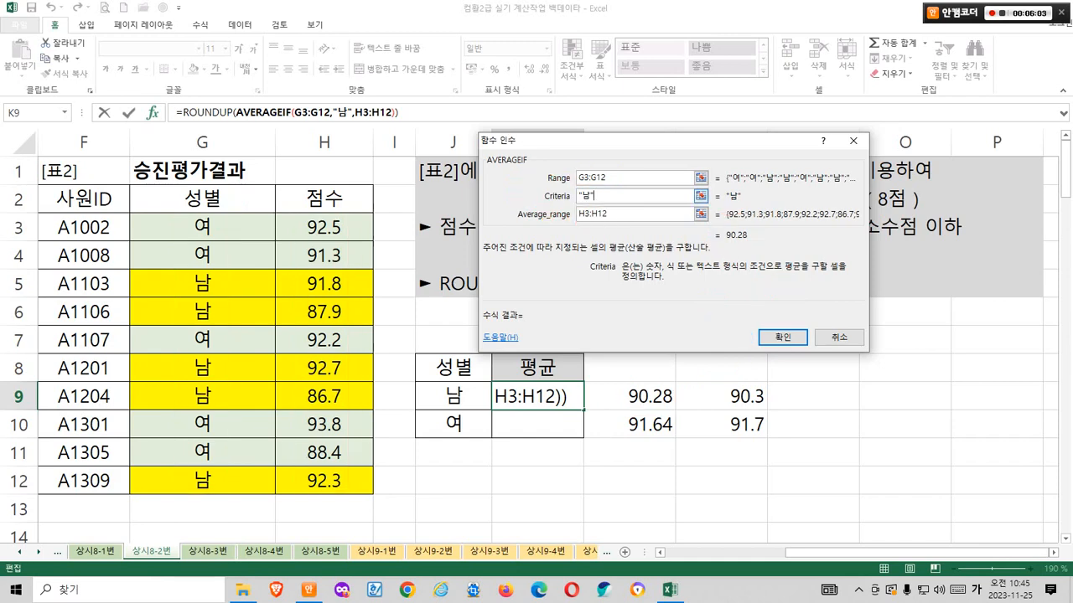
mouse_move(624, 383)
mouse_down()
mouse_move(676, 410)
mouse_move(682, 365)
mouse_move(719, 387)
mouse_up()
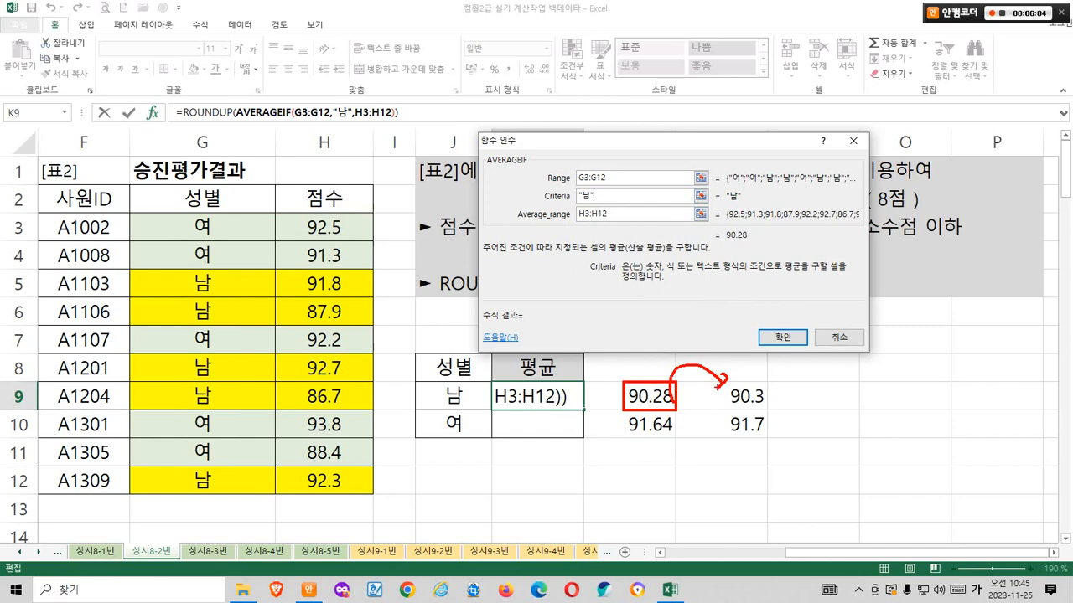
Return from the nested AVERAGEIF to the outer ROUNDUP function's arguments, with Num_digits ready for entry.
click(205, 111)
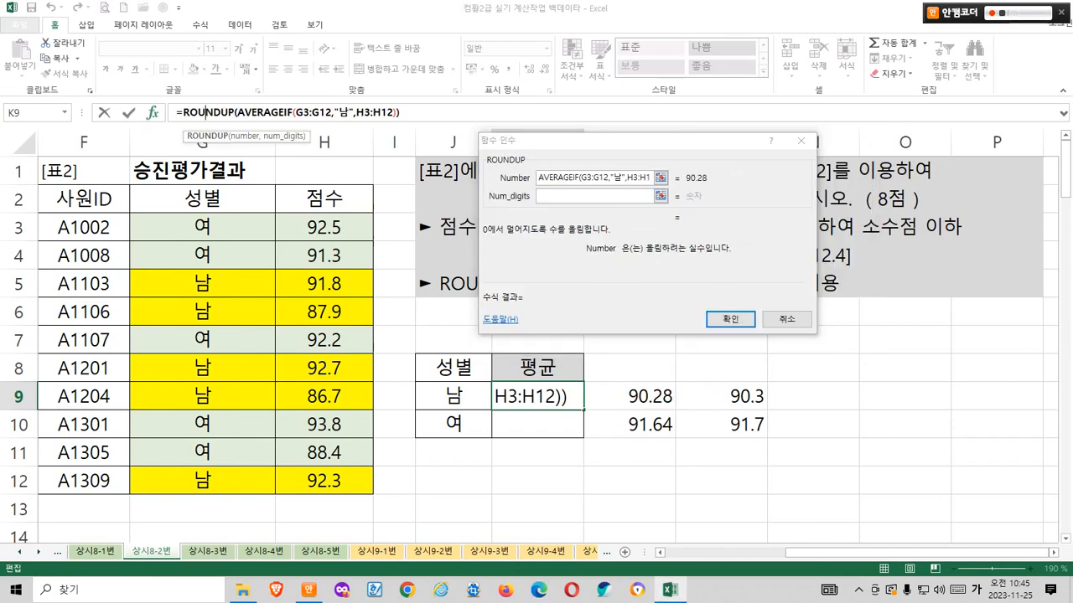
click(594, 178)
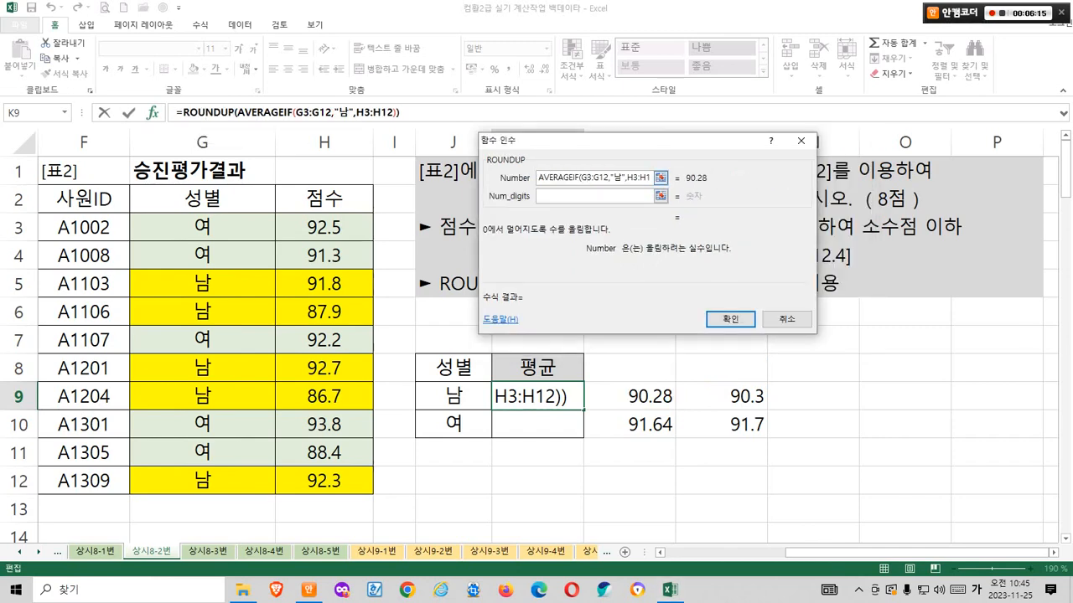
click(594, 196)
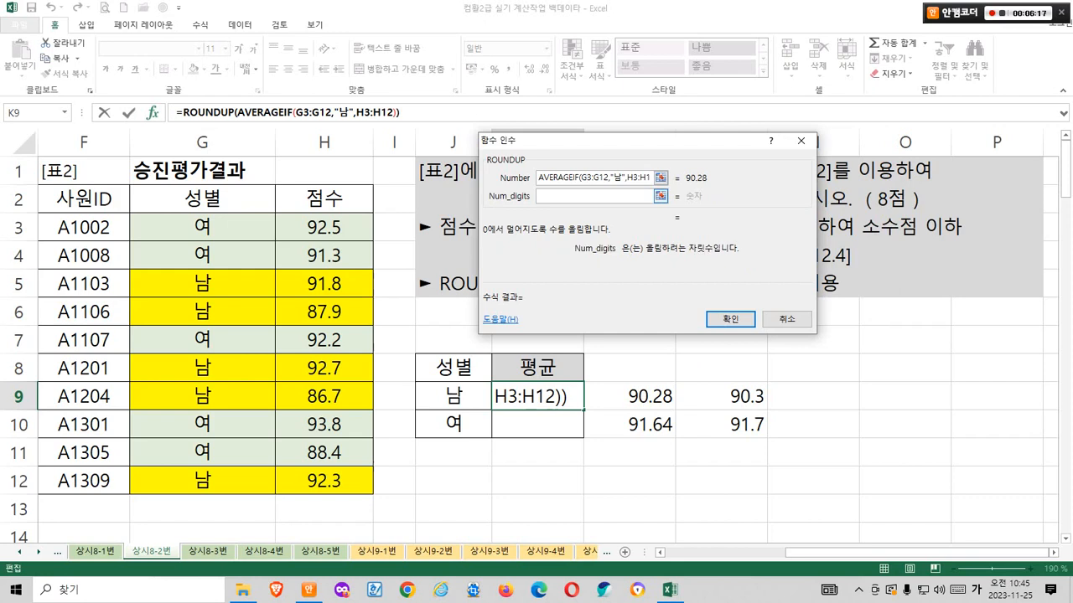
Examine how positive, zero and negative Num_digits values relate to digit positions around the decimal point.
drag(637, 259, 735, 254)
drag(682, 178, 681, 189)
drag(950, 173, 682, 173)
mouse_move(745, 137)
mouse_down()
mouse_move(779, 132)
mouse_move(769, 144)
mouse_up()
drag(340, 195, 651, 194)
drag(503, 140, 560, 139)
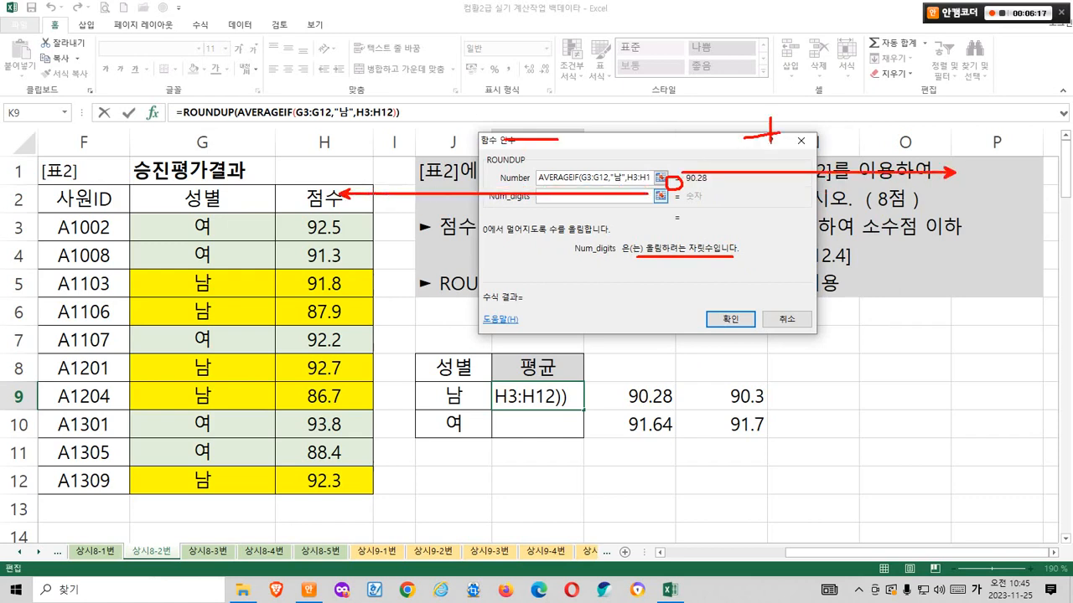
drag(560, 226, 585, 226)
drag(591, 214, 591, 243)
drag(466, 233, 511, 240)
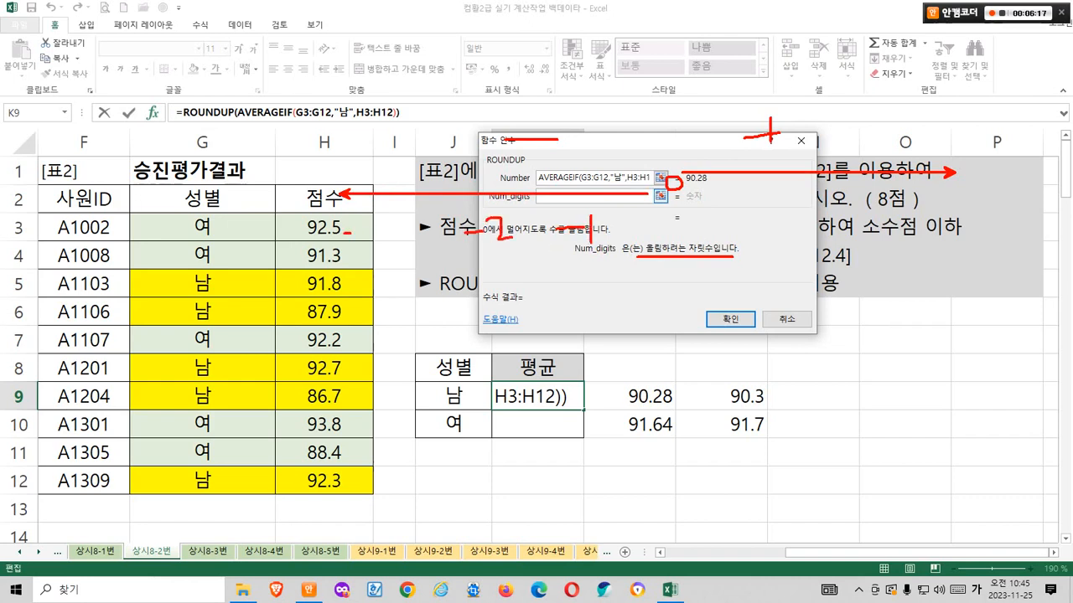
mouse_move(349, 236)
mouse_down()
mouse_move(391, 238)
mouse_move(383, 249)
mouse_up()
drag(678, 185, 658, 193)
mouse_move(774, 151)
mouse_down()
mouse_move(769, 103)
mouse_move(789, 153)
mouse_up()
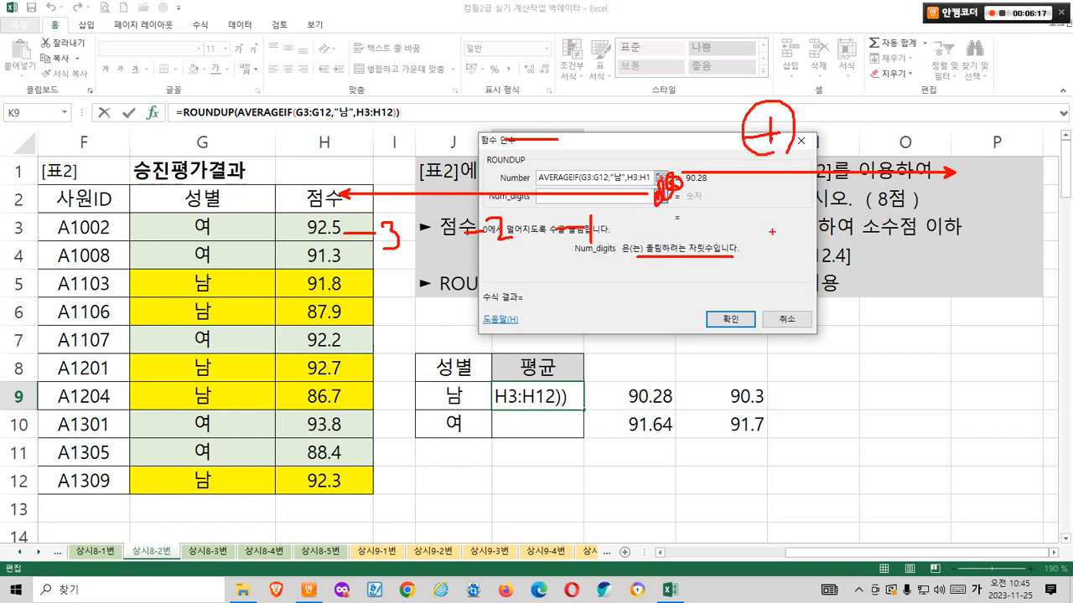
mouse_move(718, 379)
mouse_down()
mouse_move(771, 402)
mouse_move(715, 382)
mouse_move(777, 346)
mouse_up()
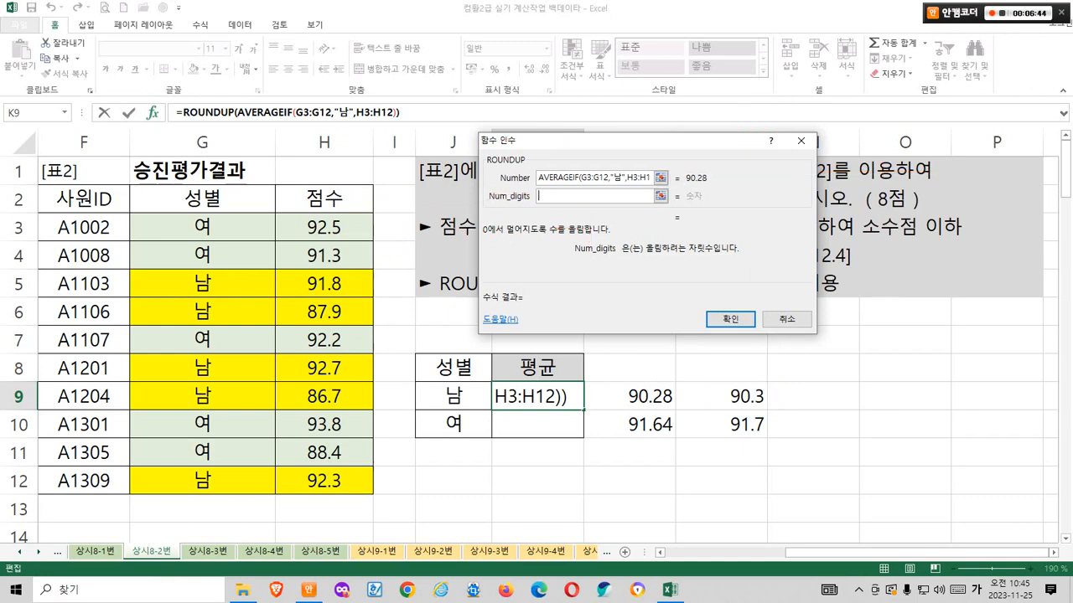
Set ROUNDUP's Num_digits to 1, check the result against M9, and enter the formula in K9.
text(1)
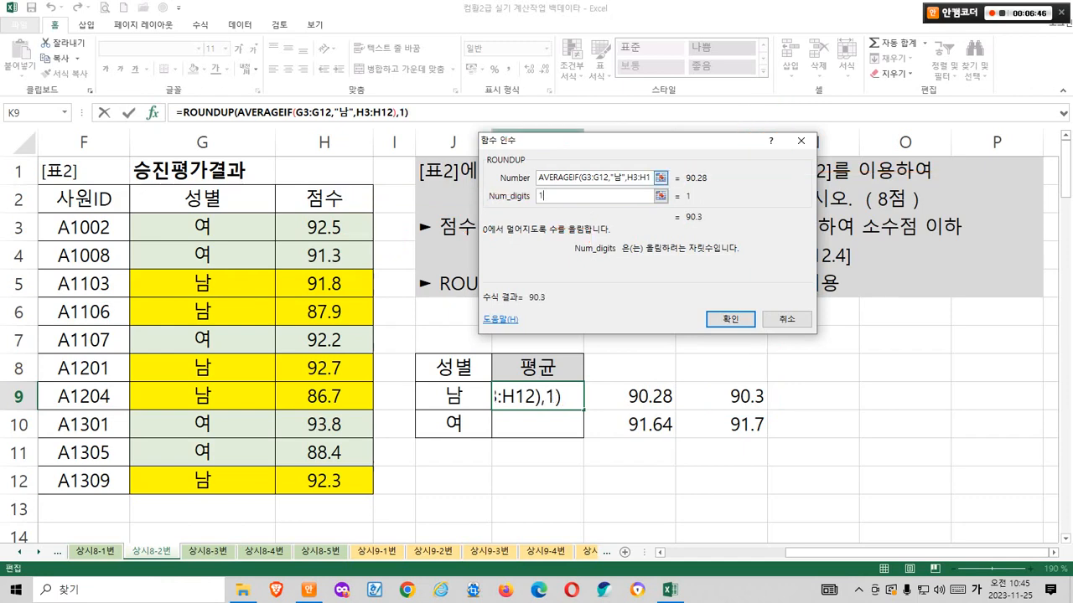
click(593, 178)
key(ctrl+2)
drag(545, 314, 508, 315)
drag(511, 270, 549, 314)
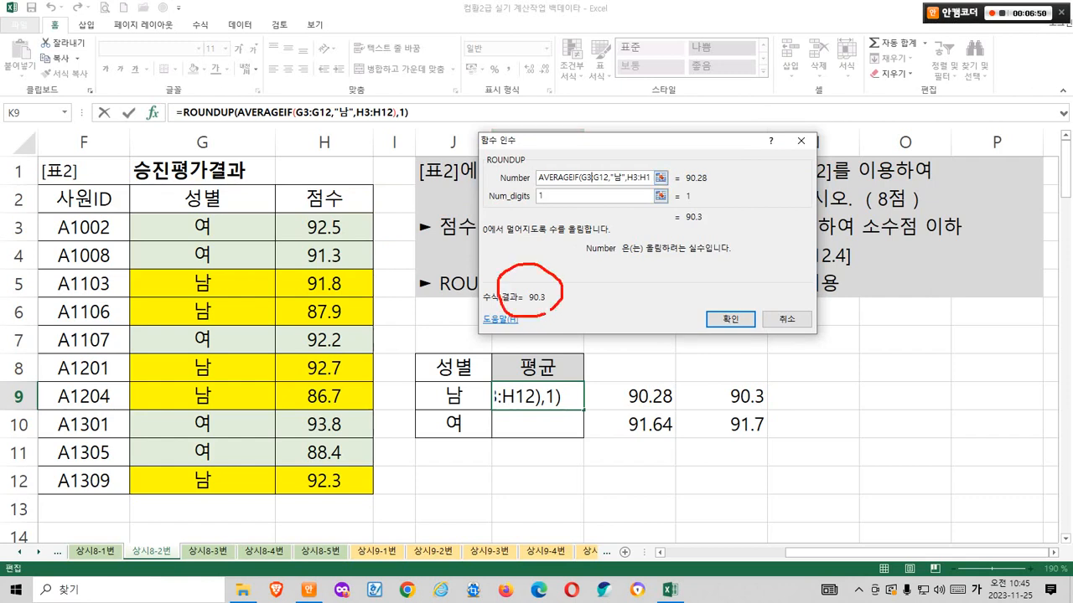
mouse_move(753, 413)
mouse_down()
mouse_move(704, 382)
mouse_move(776, 406)
mouse_up()
mouse_move(563, 299)
mouse_down()
mouse_move(633, 310)
mouse_move(697, 393)
mouse_up()
drag(667, 285, 695, 286)
key(Escape)
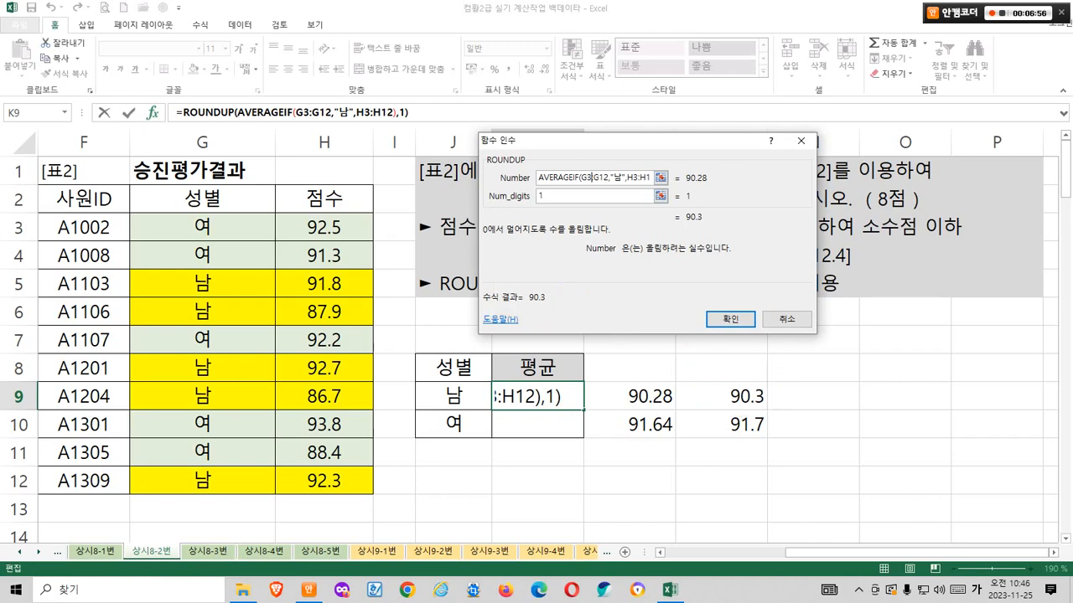
click(731, 319)
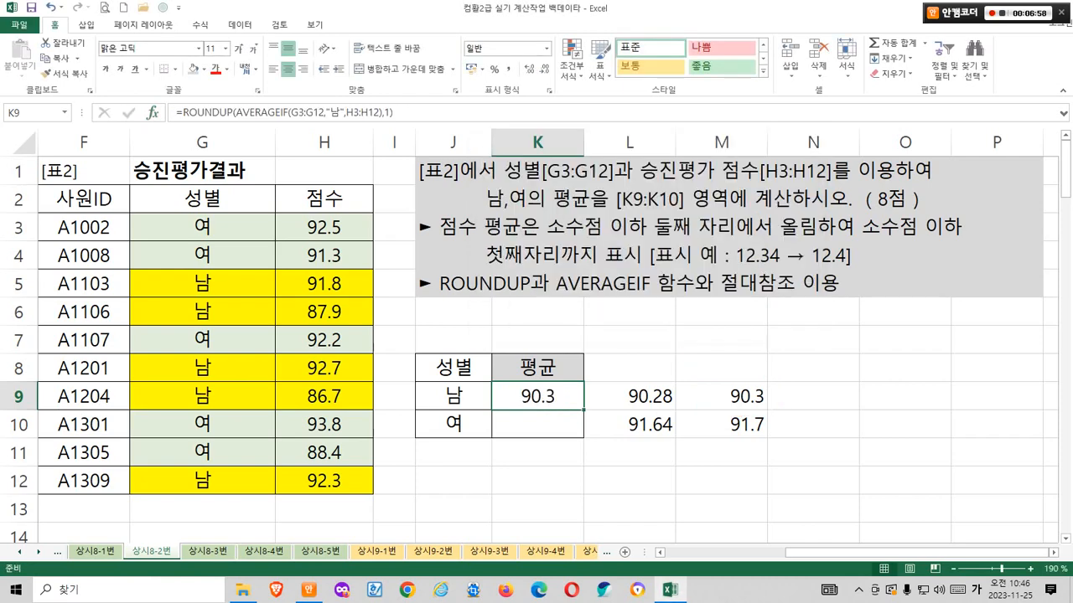
Examine how the formula's G3:G12 and H3:H12 ranges relate to copying K9 down to K10.
drag(574, 410, 599, 410)
drag(591, 401, 591, 436)
mouse_move(515, 401)
mouse_down()
mouse_move(531, 387)
mouse_move(526, 403)
mouse_up()
mouse_move(184, 219)
mouse_down()
mouse_move(215, 228)
mouse_move(222, 490)
mouse_up()
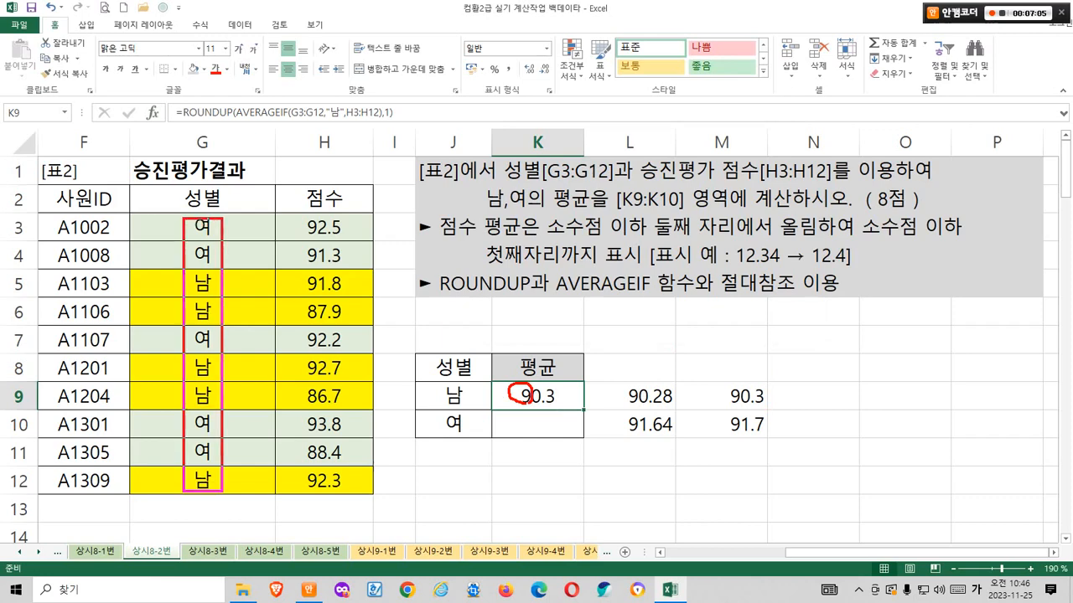
drag(288, 215, 347, 506)
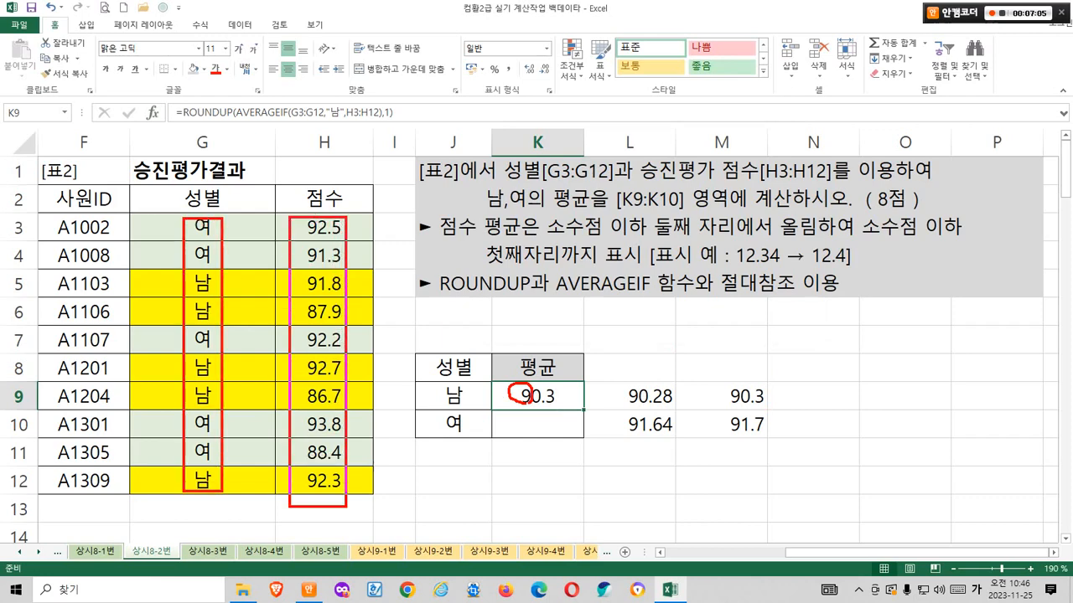
mouse_move(538, 426)
mouse_down()
mouse_move(536, 442)
mouse_move(536, 421)
mouse_up()
drag(177, 215, 223, 494)
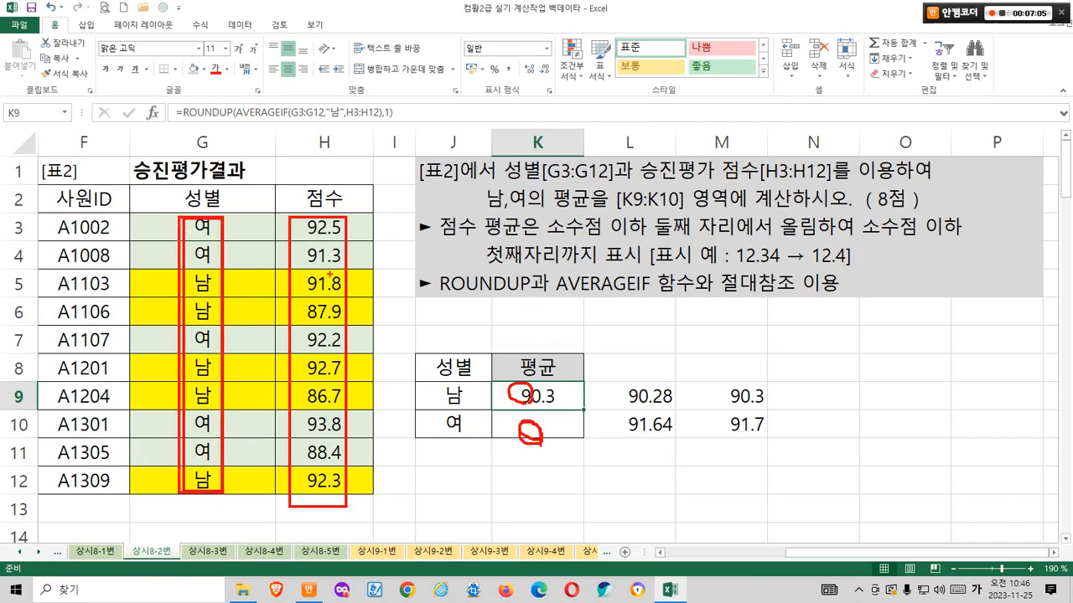
drag(289, 216, 346, 506)
mouse_move(213, 219)
mouse_down()
mouse_move(273, 199)
mouse_move(287, 214)
mouse_up()
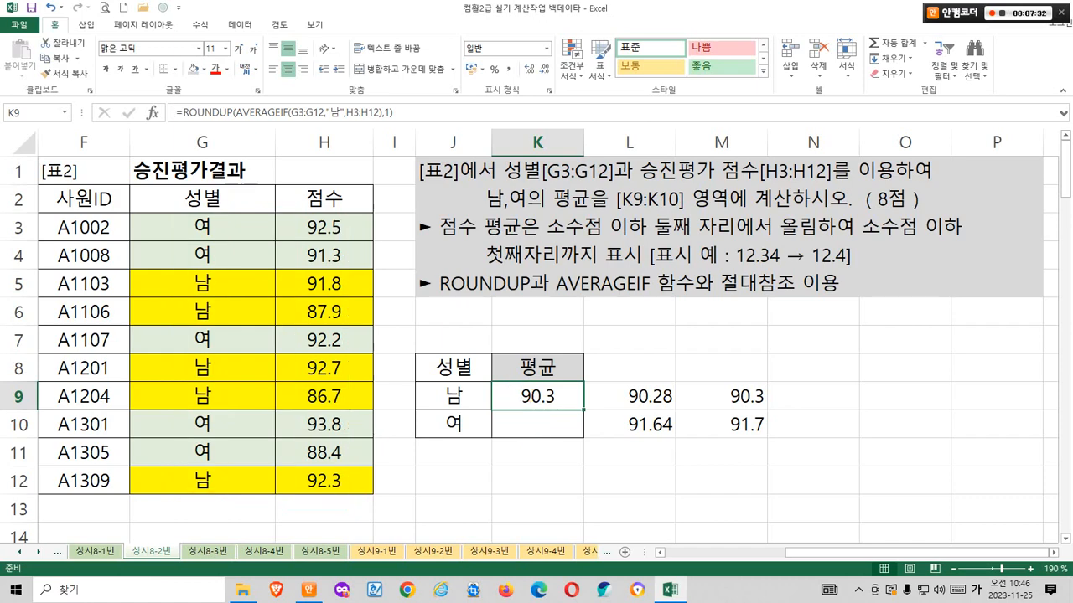
Make G3:G12 and H3:H12 absolute references in K9's formula and fill it down to K10.
click(315, 111)
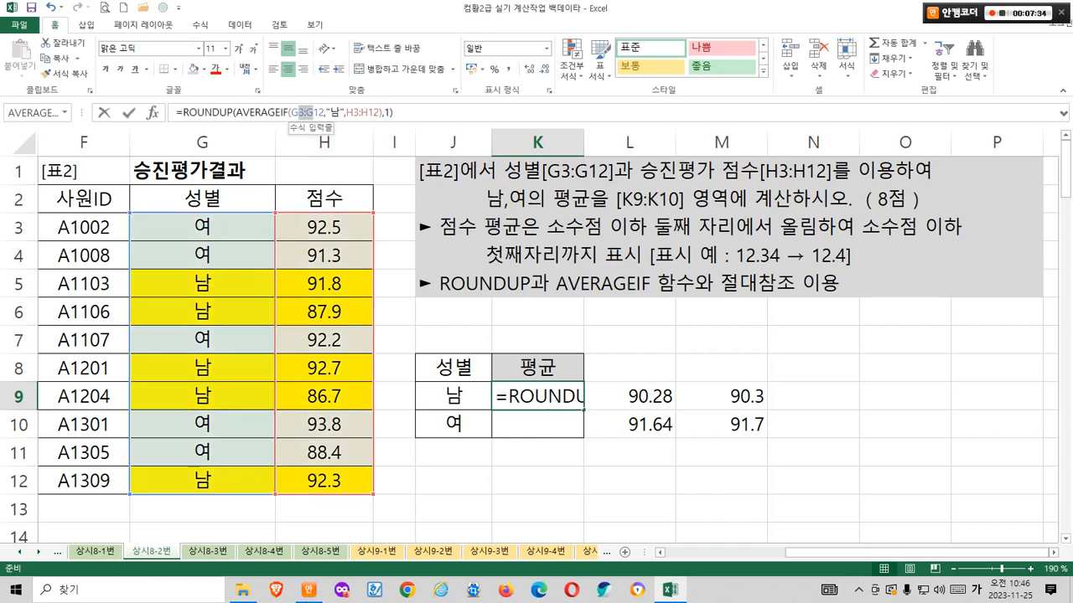
key(F4)
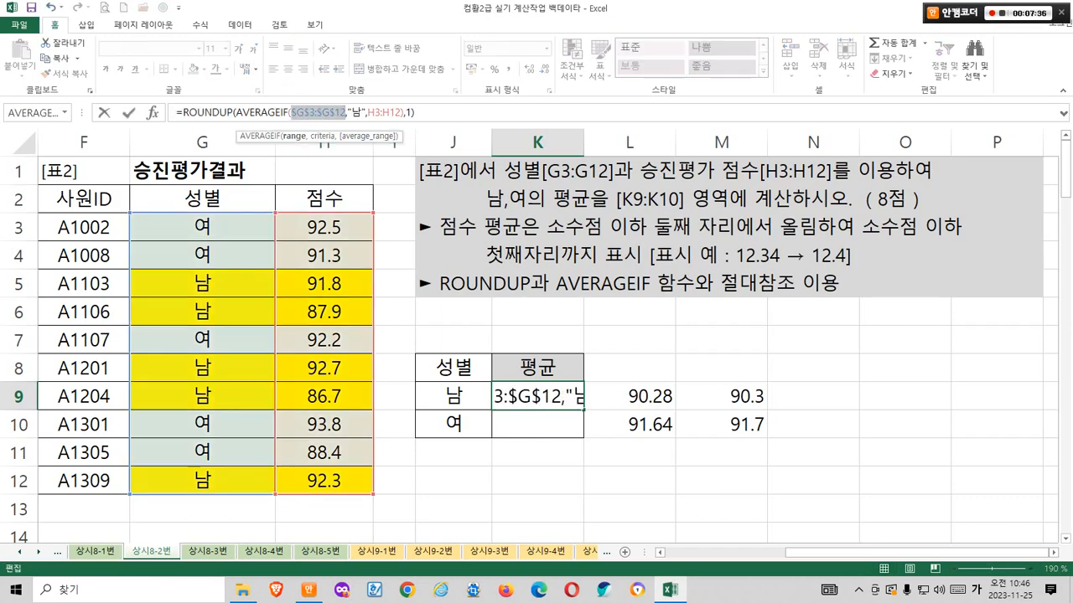
drag(372, 111, 397, 112)
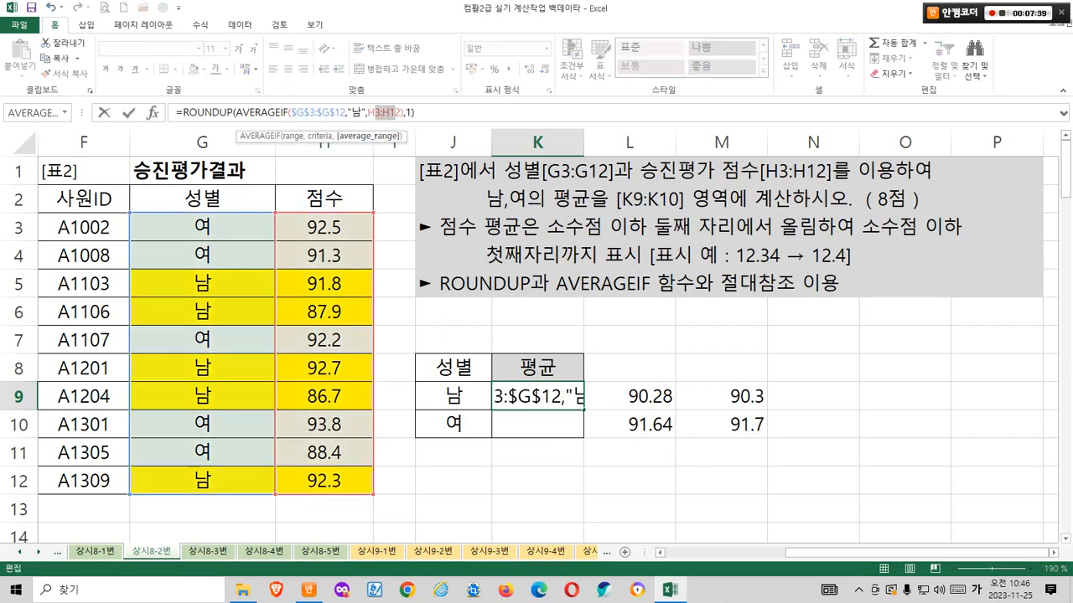
key(F4)
key(ctrl+Return)
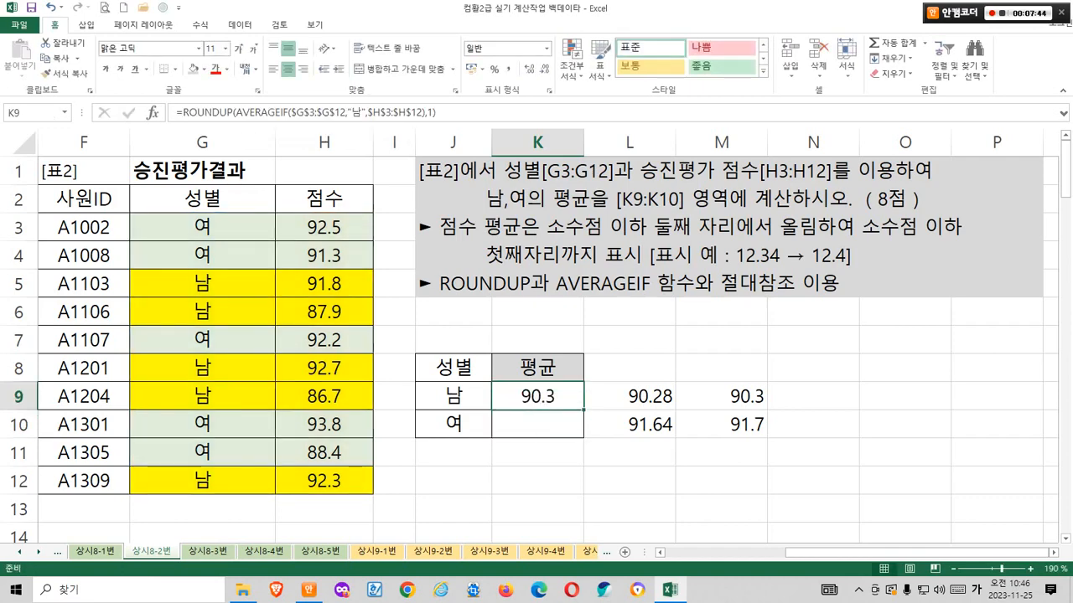
drag(584, 410, 584, 434)
click(629, 508)
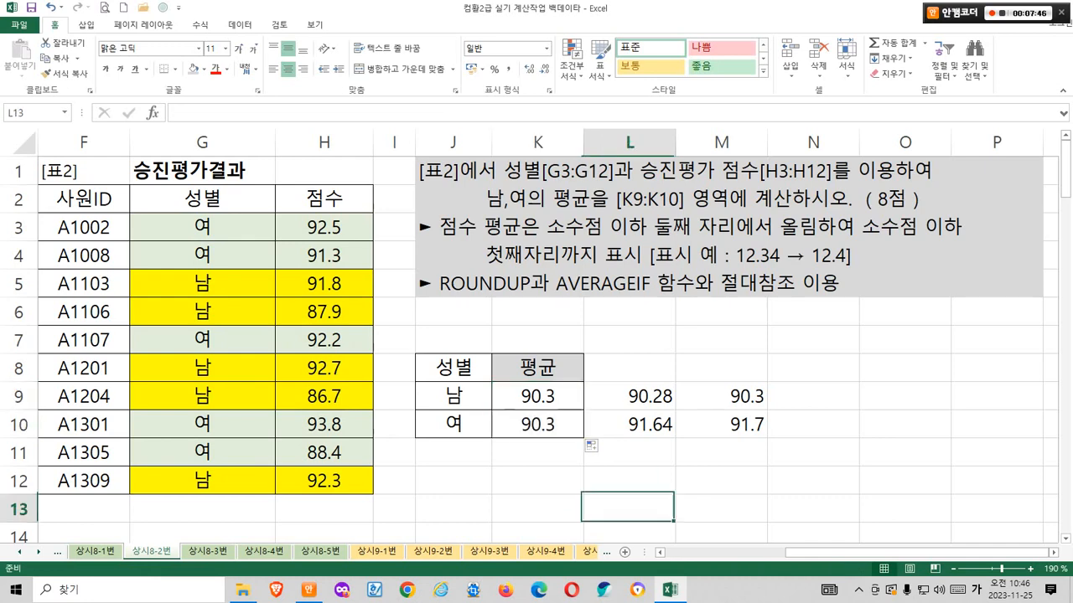
Compare K9:K10 with the manual results in M9:M10 and examine the criteria in K10's copied AVERAGEIF formula against J9:J10.
key(ctrl+2)
mouse_move(510, 382)
mouse_down()
mouse_move(554, 395)
mouse_move(564, 411)
mouse_up()
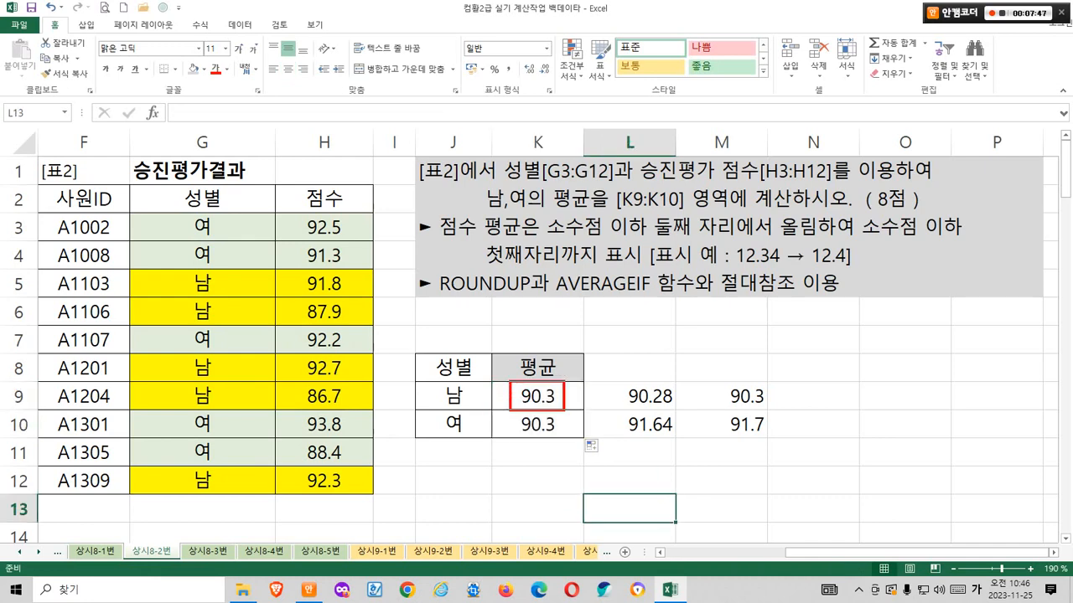
mouse_move(700, 379)
mouse_down()
mouse_move(704, 391)
mouse_move(779, 410)
mouse_up()
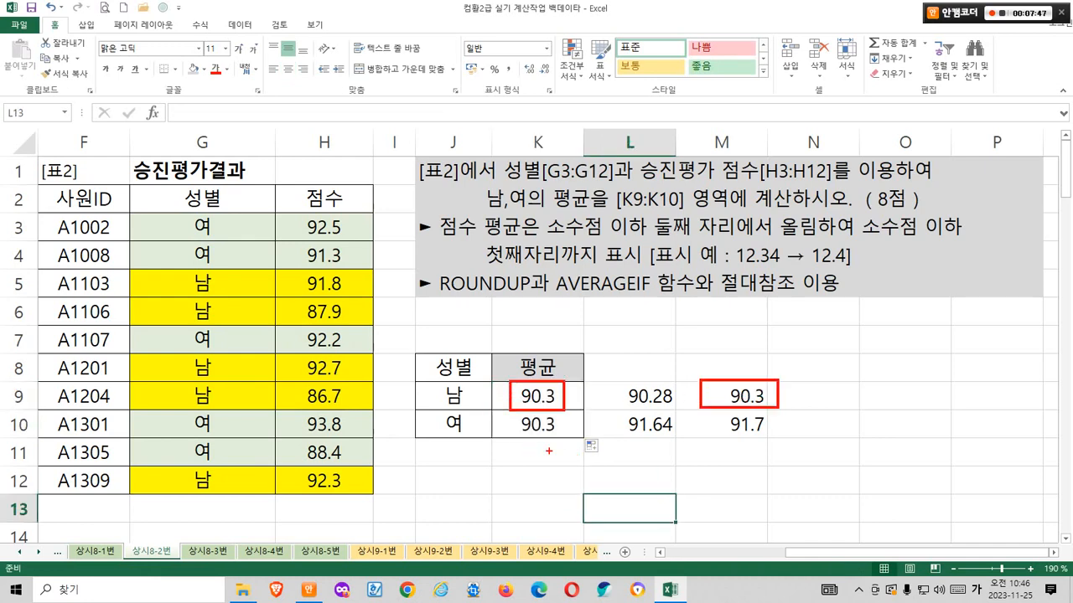
mouse_move(549, 451)
mouse_down()
mouse_move(513, 429)
mouse_move(555, 458)
mouse_up()
mouse_move(753, 450)
mouse_down()
mouse_move(714, 419)
mouse_move(741, 438)
mouse_up()
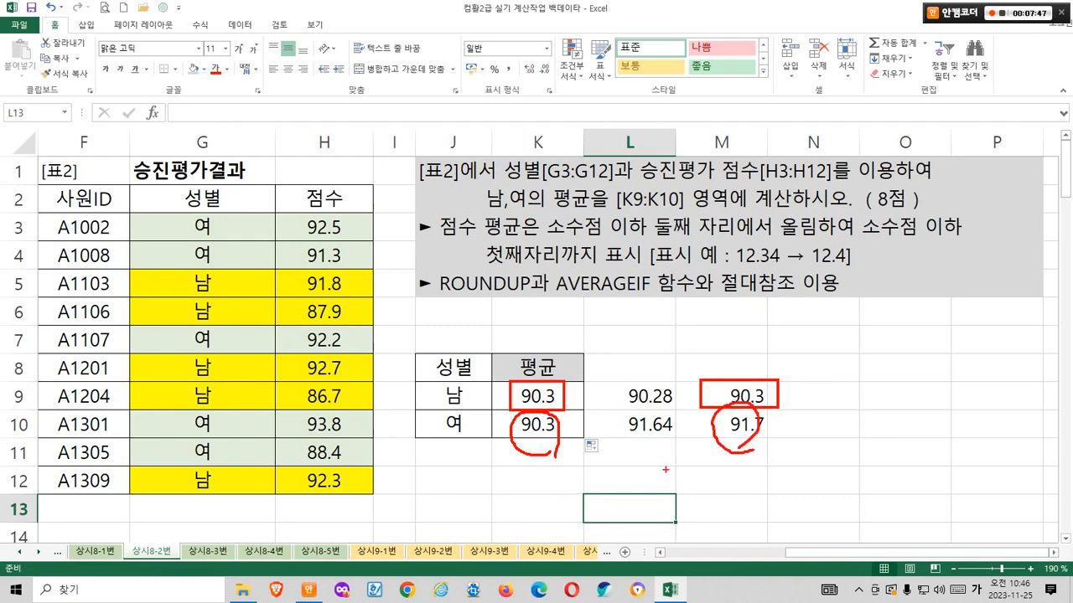
mouse_move(556, 455)
mouse_down()
mouse_move(618, 485)
mouse_move(706, 457)
mouse_move(672, 455)
mouse_up()
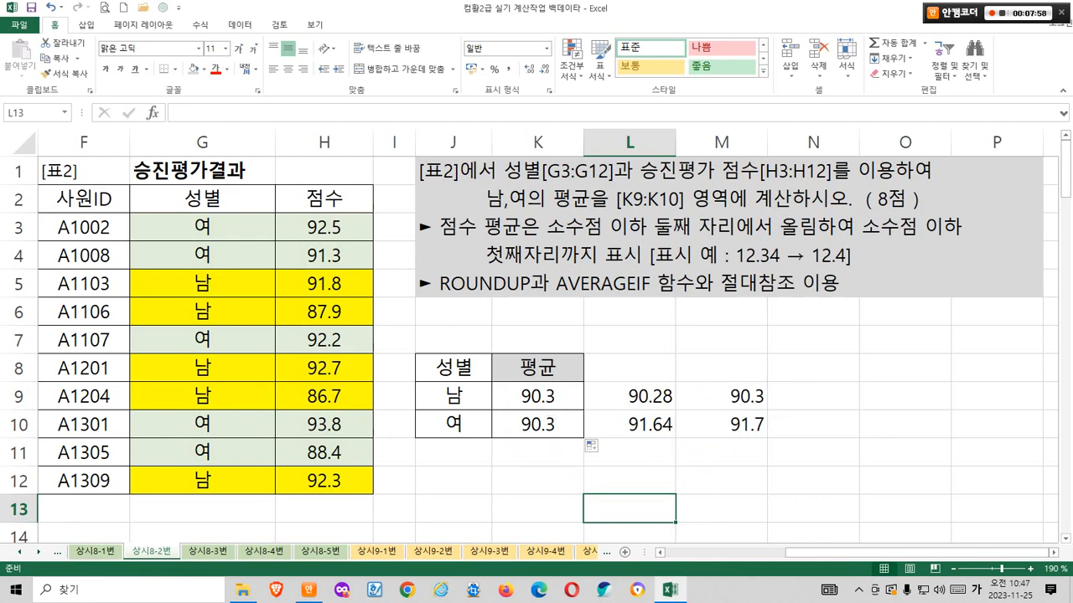
click(538, 425)
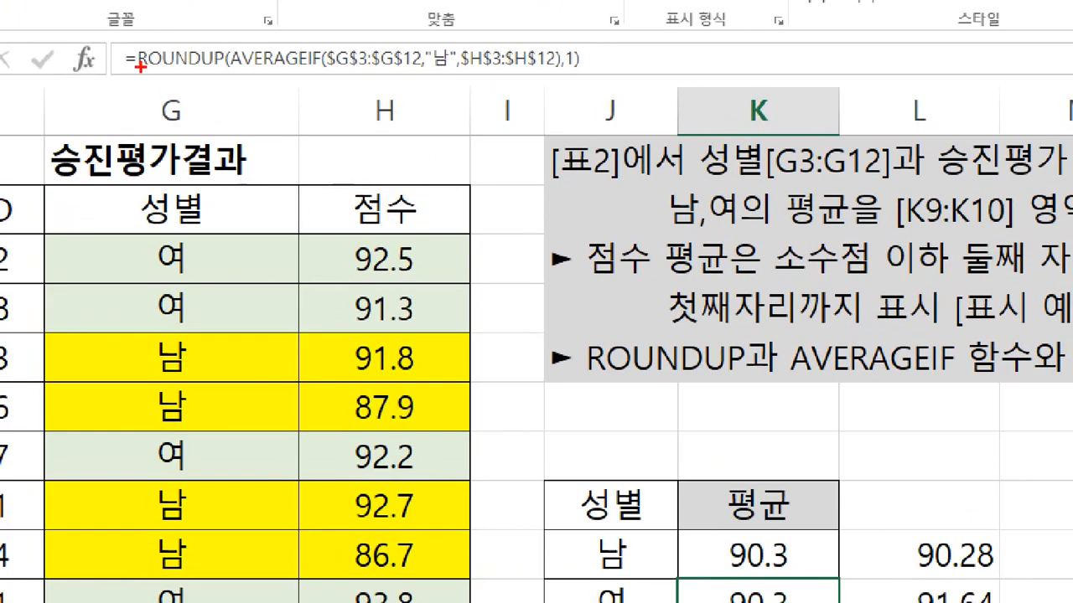
drag(181, 119, 201, 119)
mouse_move(168, 73)
mouse_down()
mouse_move(408, 70)
mouse_move(432, 79)
mouse_move(449, 27)
mouse_move(462, 55)
mouse_move(456, 82)
mouse_up()
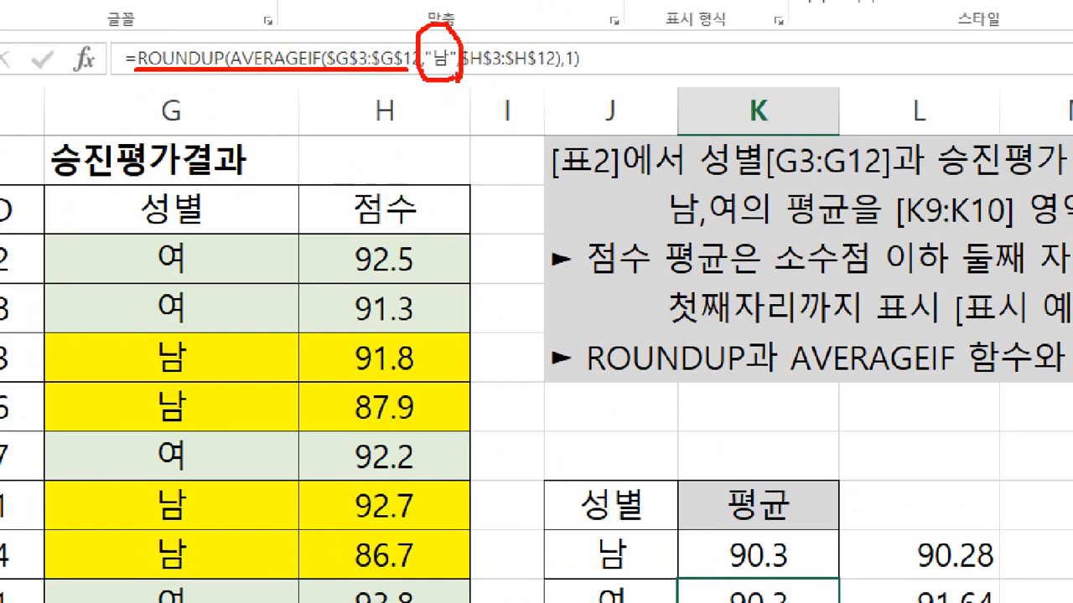
drag(457, 82, 662, 536)
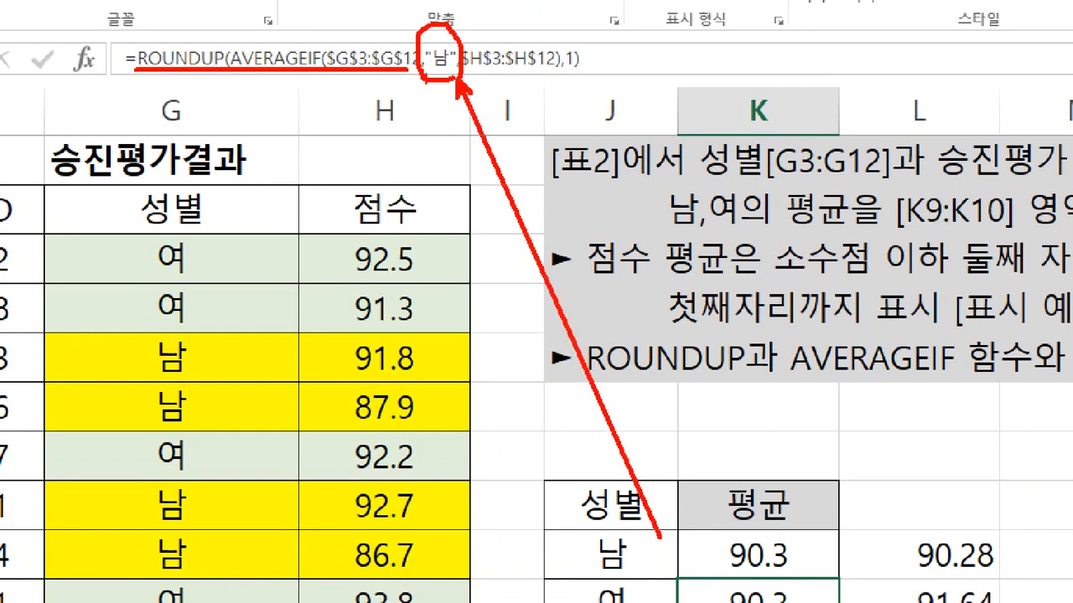
drag(427, 82, 578, 602)
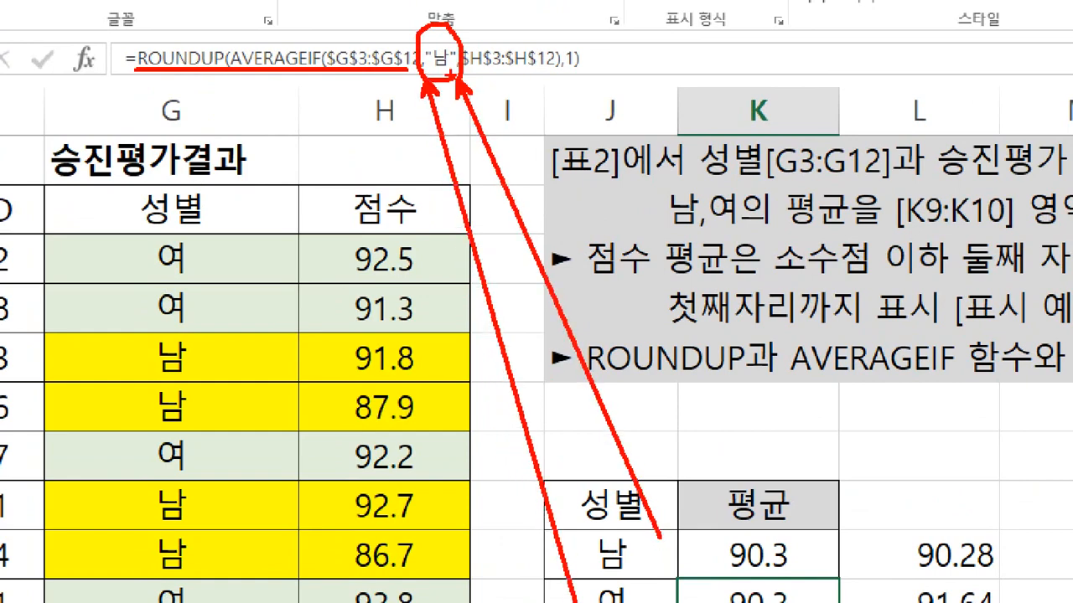
mouse_move(453, 76)
mouse_down()
mouse_move(432, 84)
mouse_move(465, 54)
mouse_move(415, 77)
mouse_move(457, 71)
mouse_up()
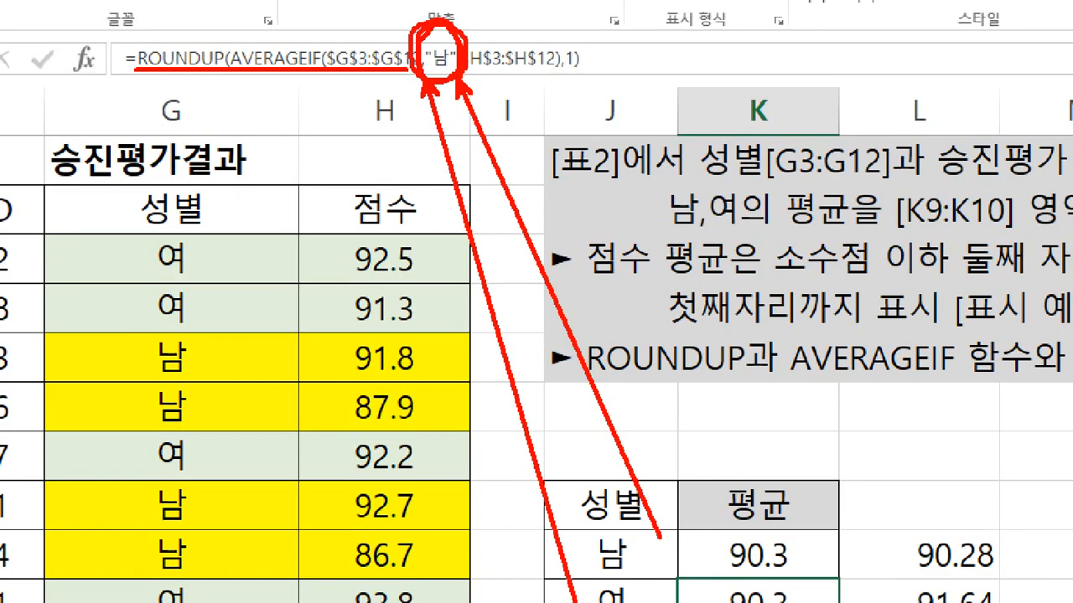
key(Escape)
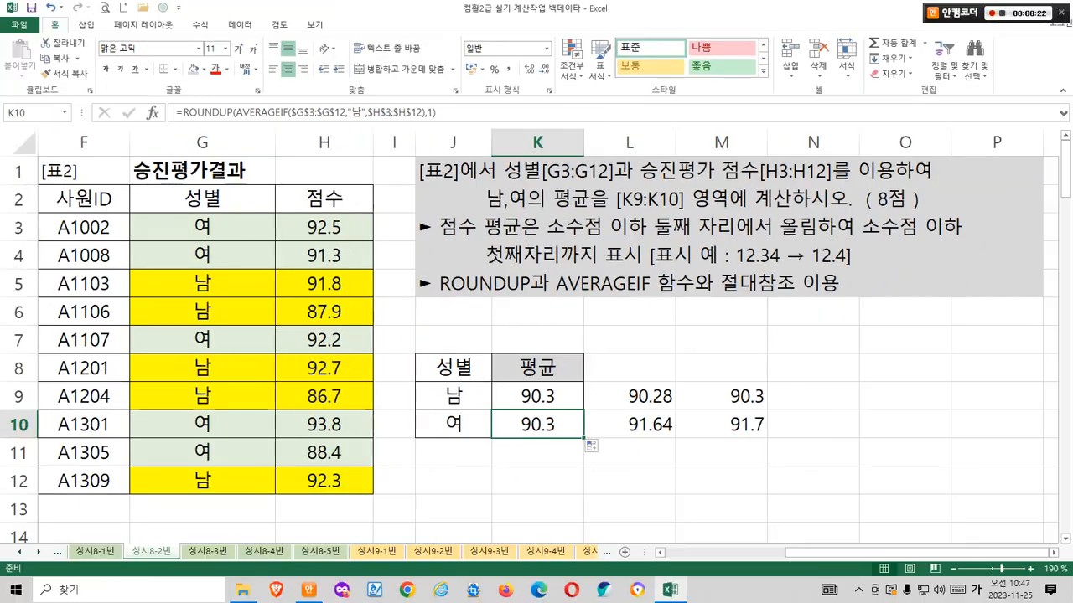
Replace the AVERAGEIF criteria in K9's formula with the cell reference J9 and fill the formula down to K10.
click(453, 396)
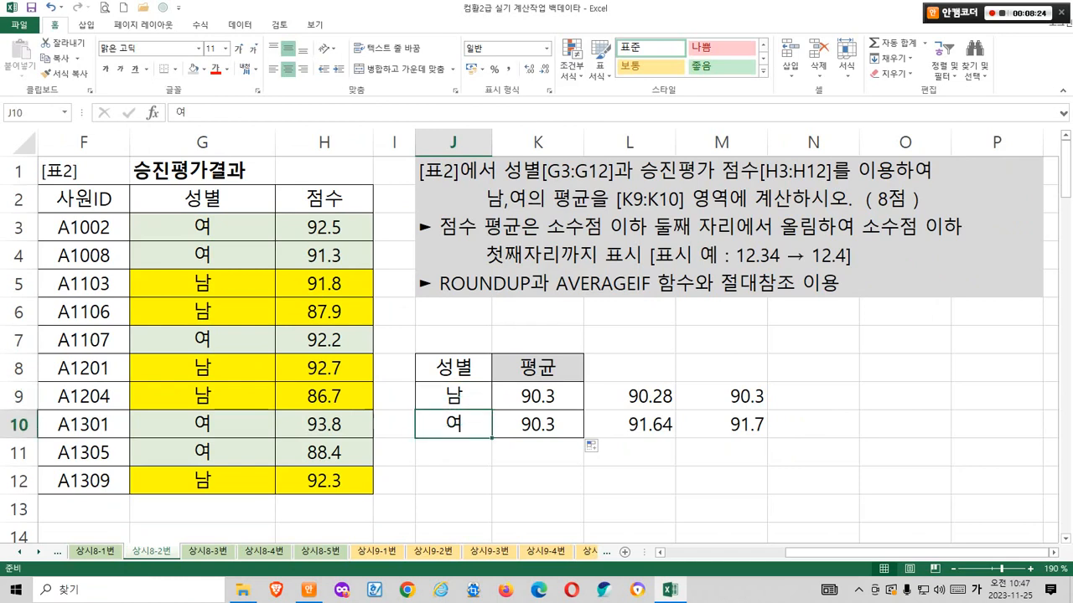
click(538, 396)
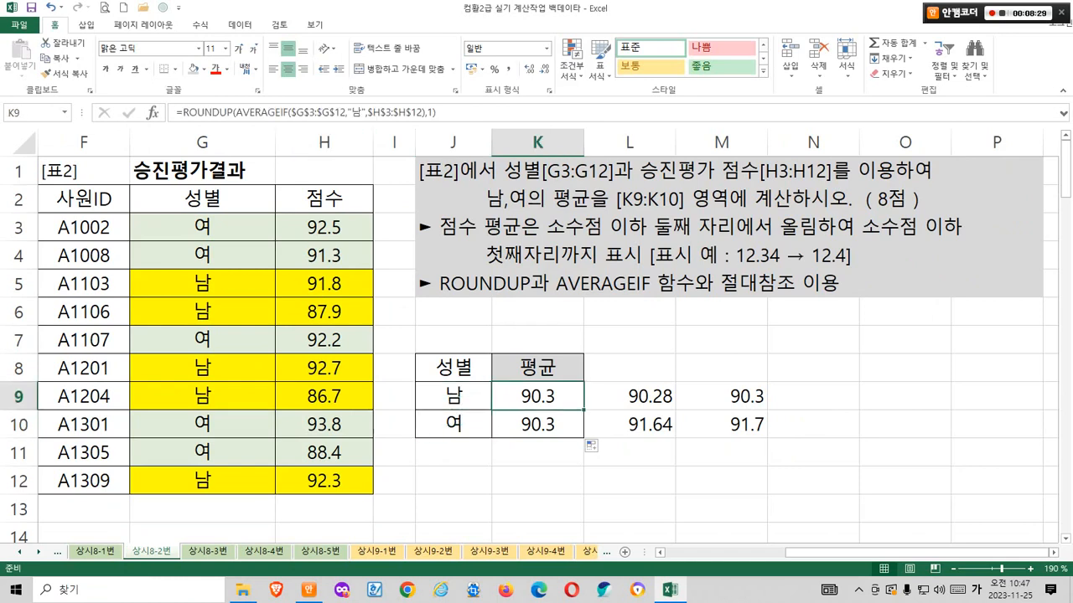
click(267, 111)
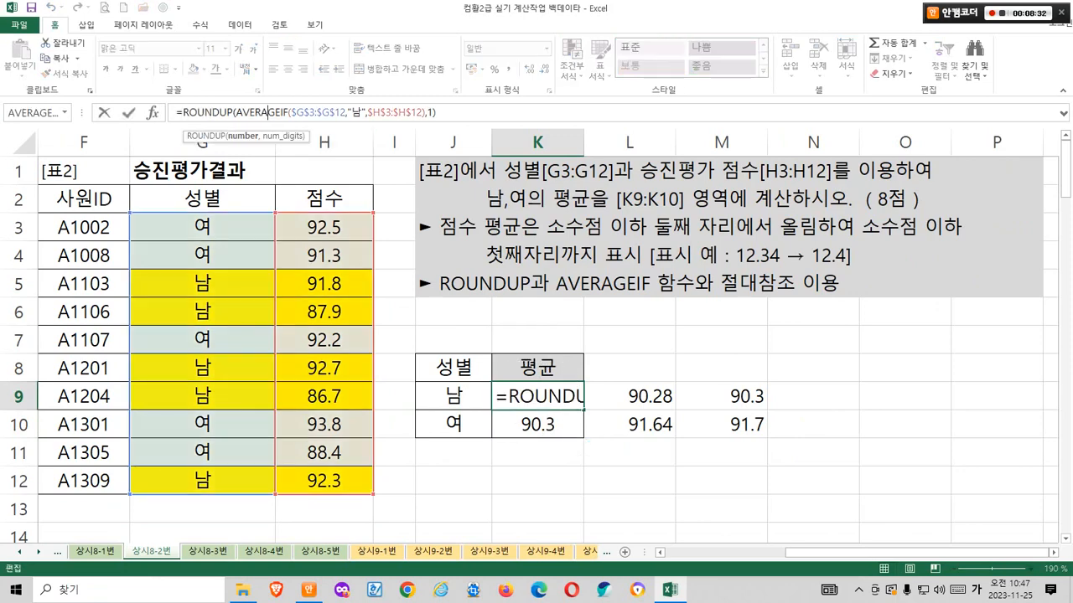
key(shift+F3)
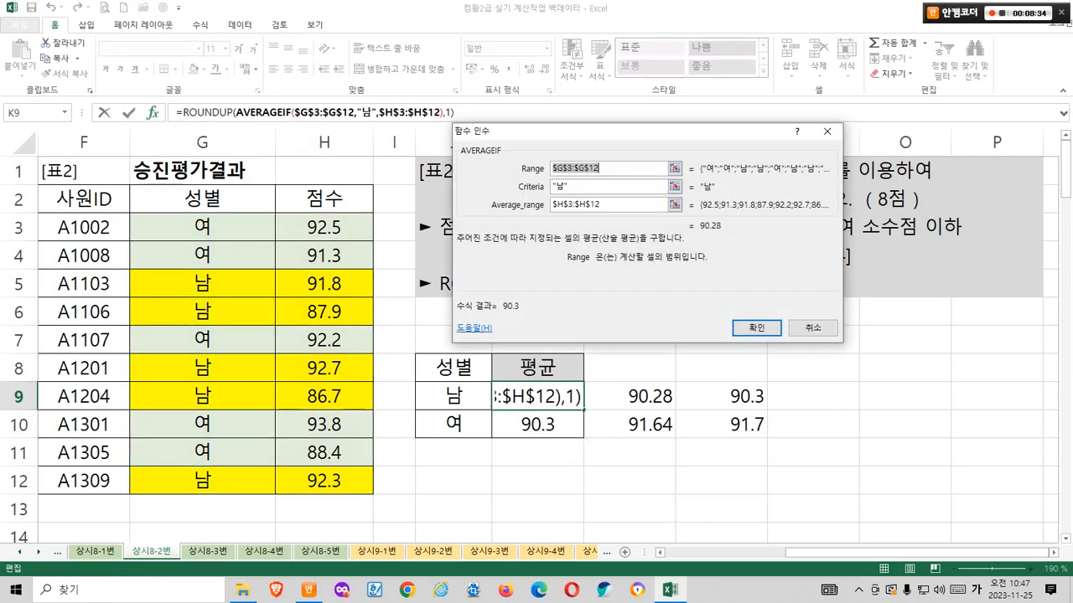
key(Tab)
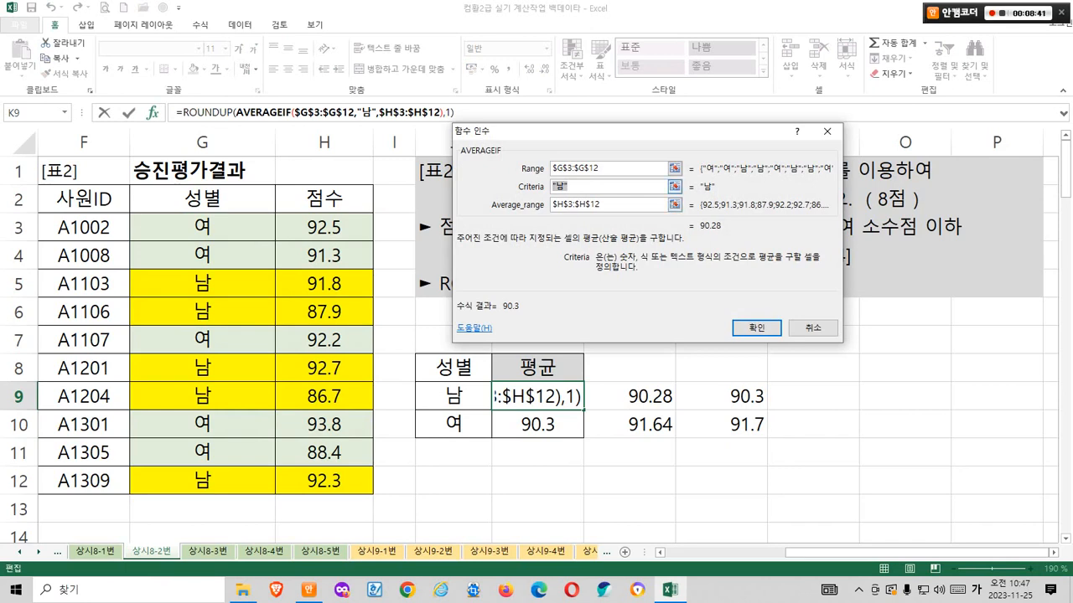
click(457, 397)
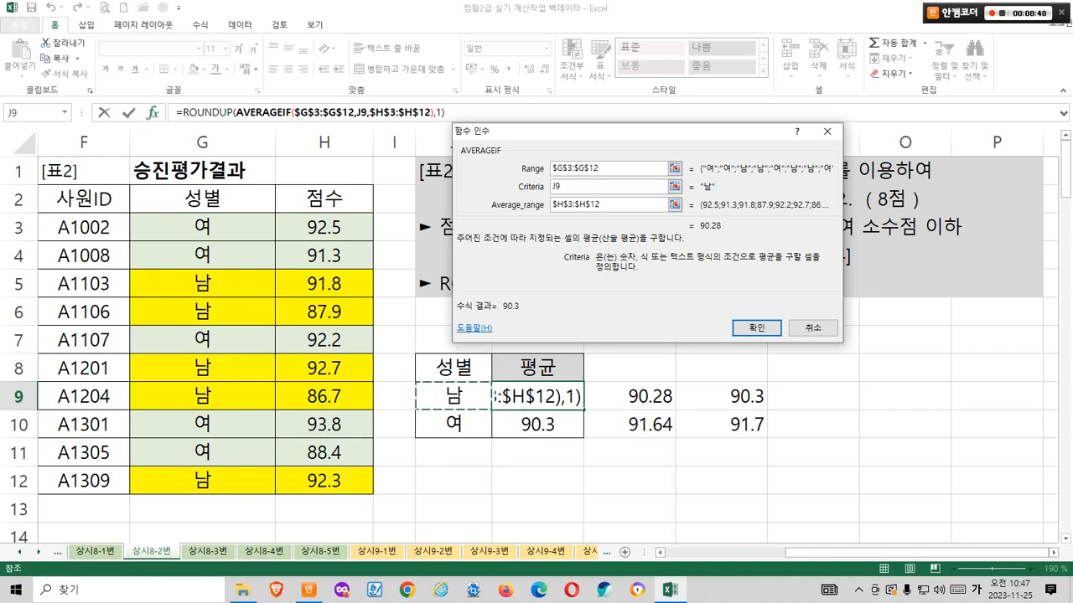
click(757, 327)
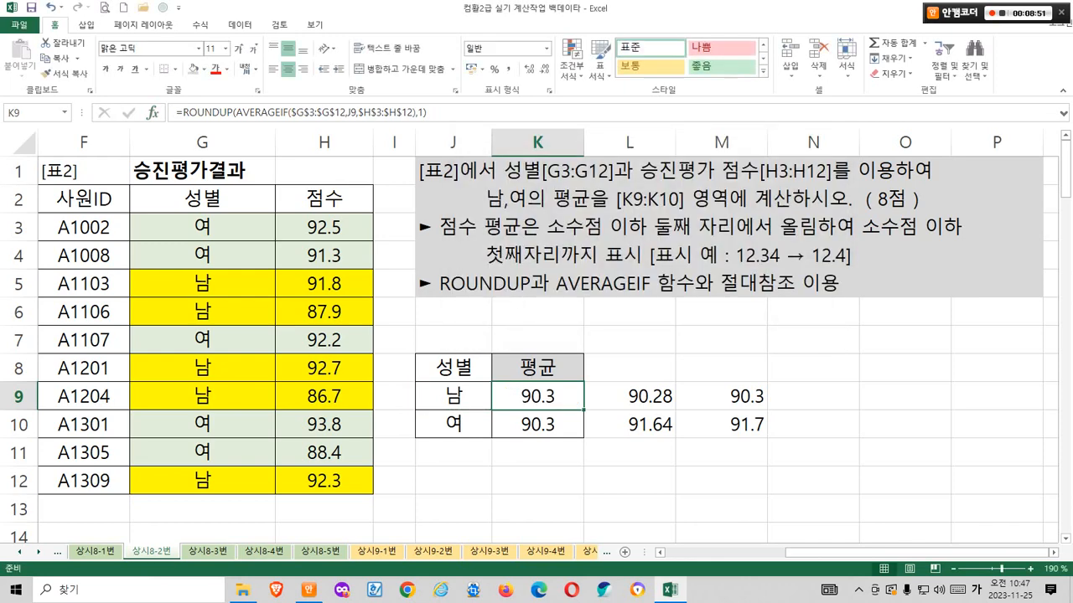
drag(584, 411, 582, 433)
click(538, 481)
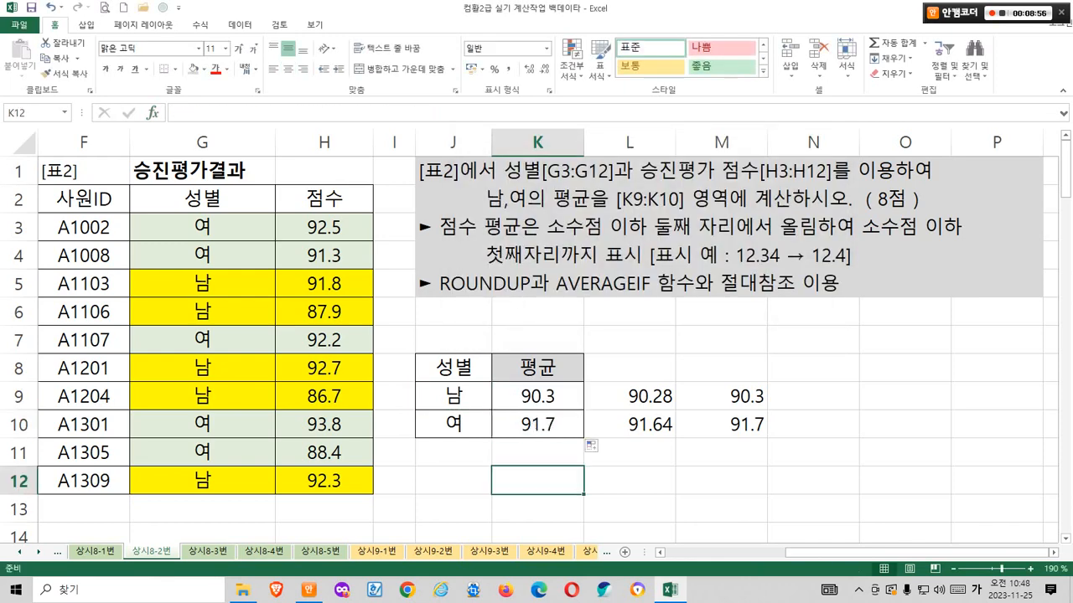
Check K9:K10 against the manual results in L9:M10 and review how K9's AVERAGEIF criteria refers to the 성별 cells J9:J10.
drag(518, 415, 771, 446)
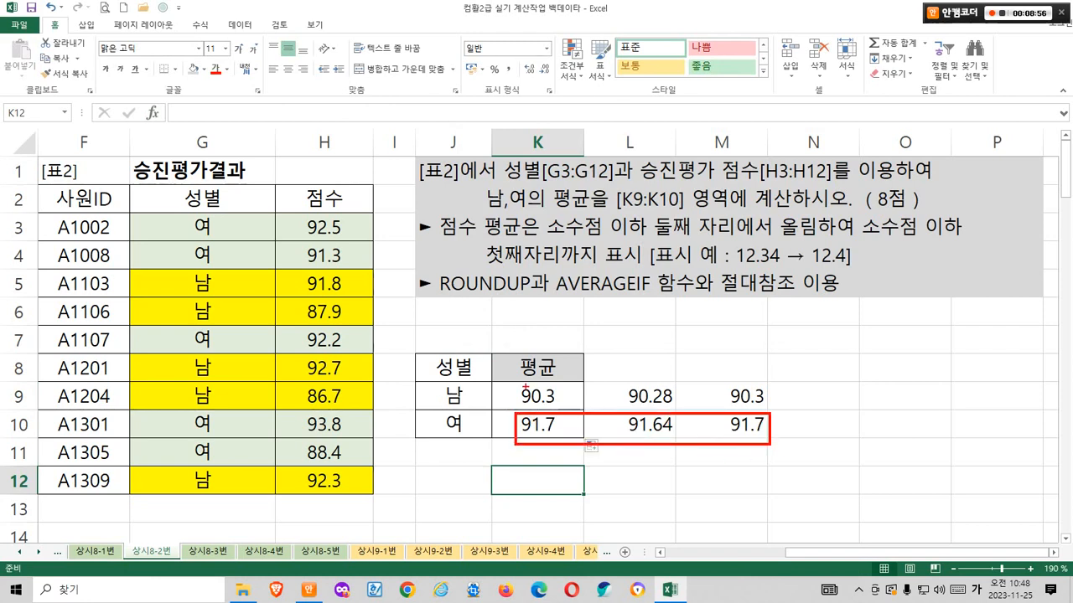
drag(514, 381, 772, 408)
mouse_move(756, 371)
mouse_down()
mouse_move(754, 405)
mouse_move(760, 388)
mouse_up()
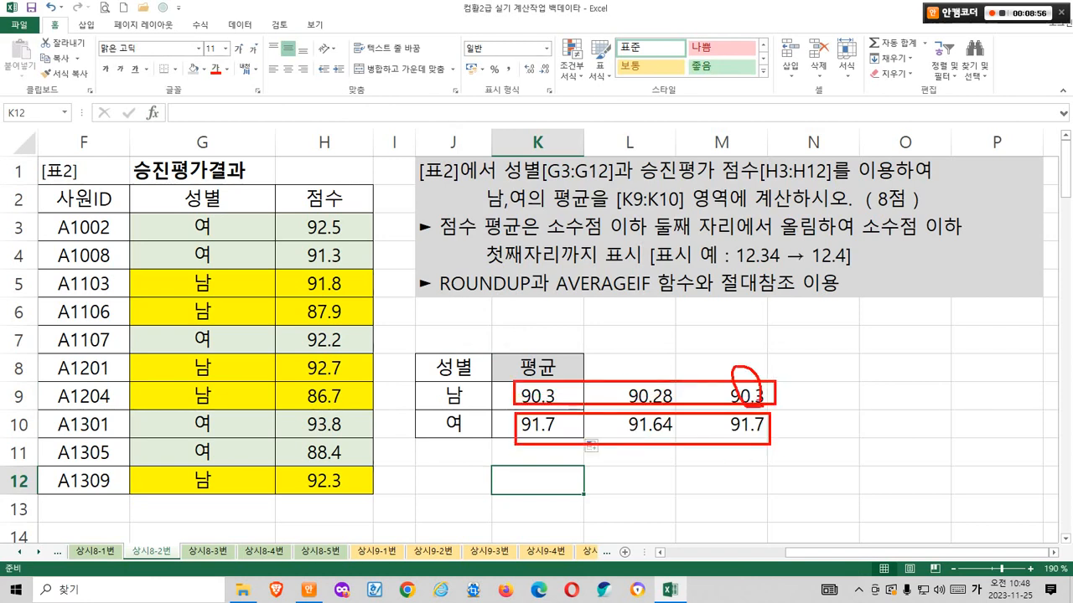
key(Escape)
click(537, 397)
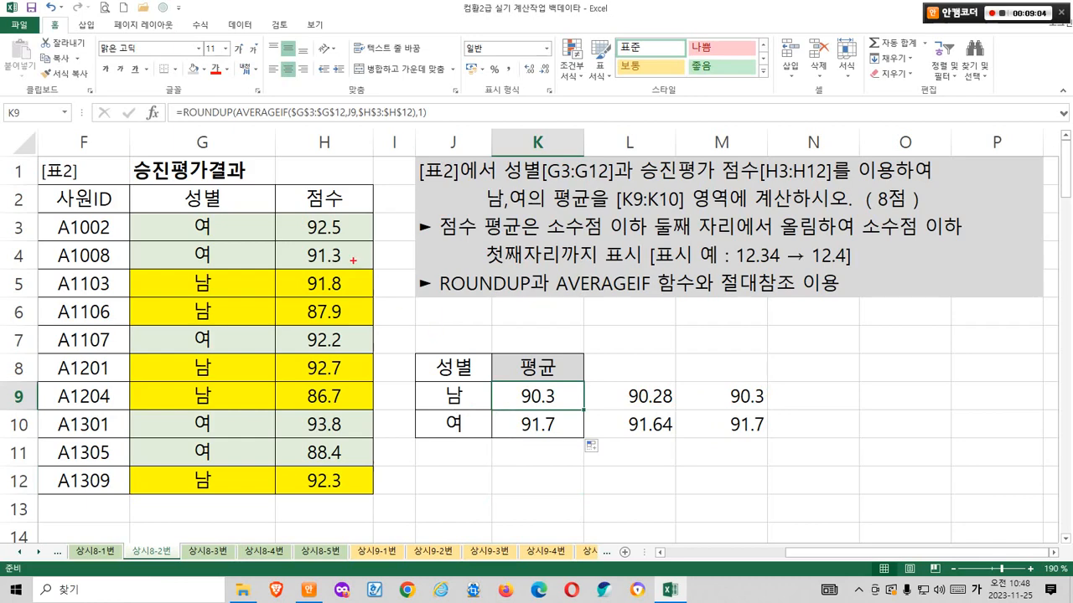
click(261, 113)
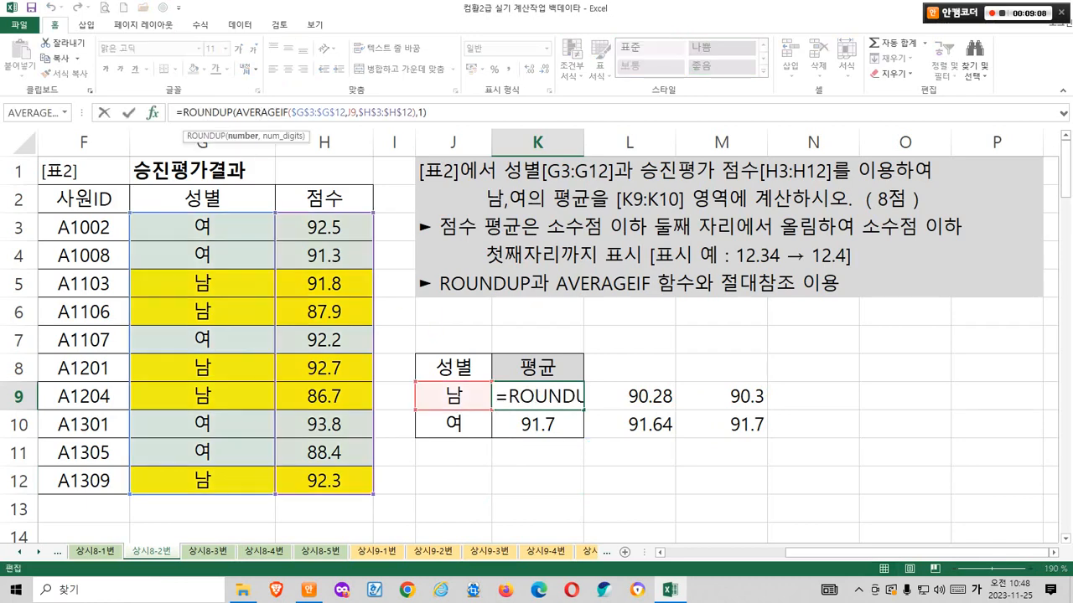
click(153, 113)
drag(537, 175, 580, 195)
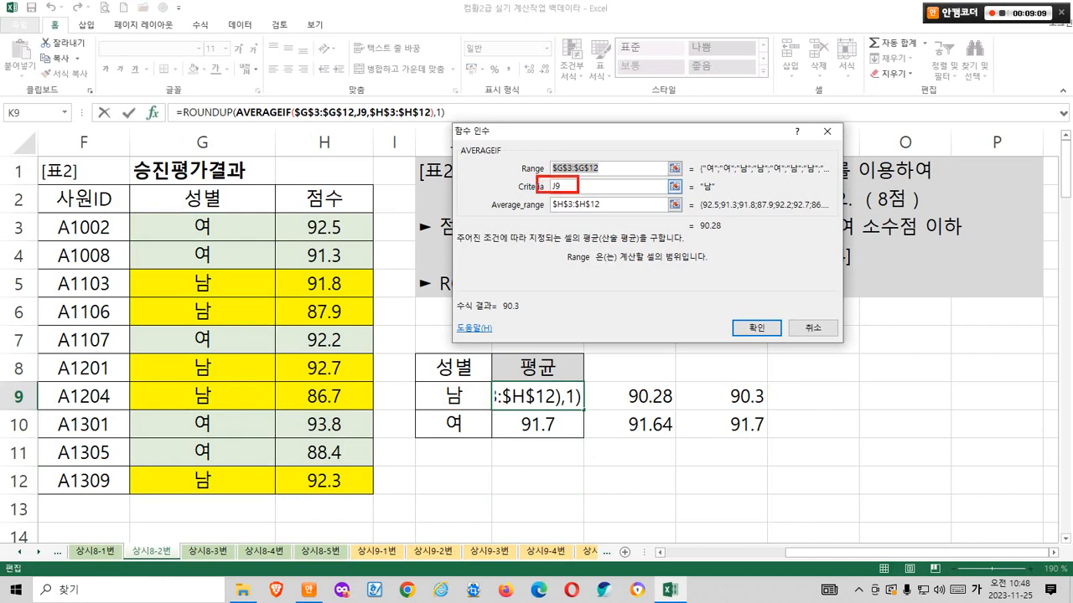
mouse_move(474, 400)
mouse_down()
mouse_move(472, 368)
mouse_move(544, 191)
mouse_up()
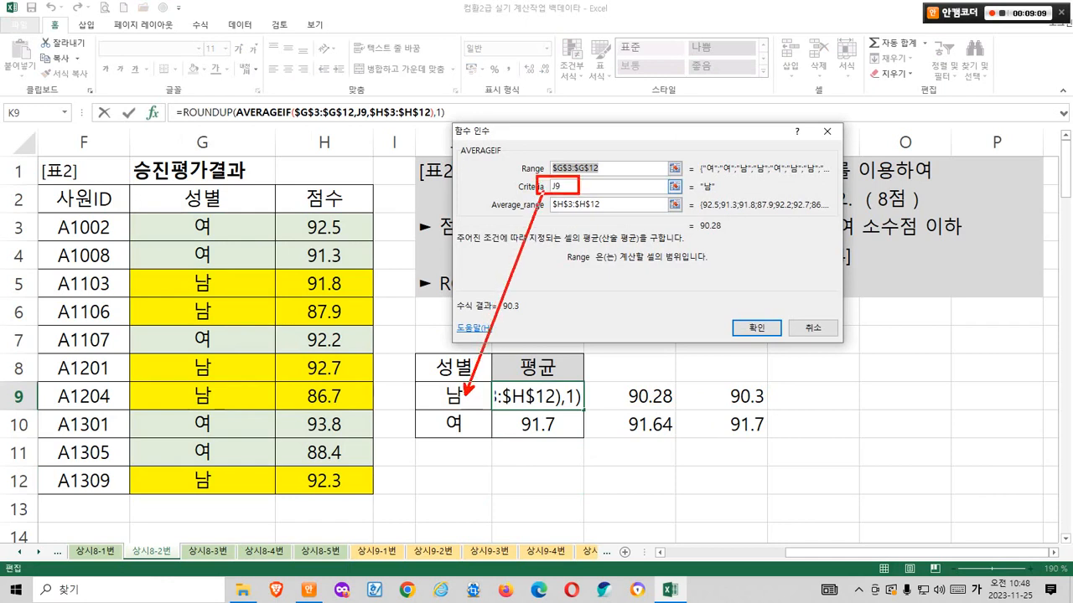
drag(484, 433, 557, 191)
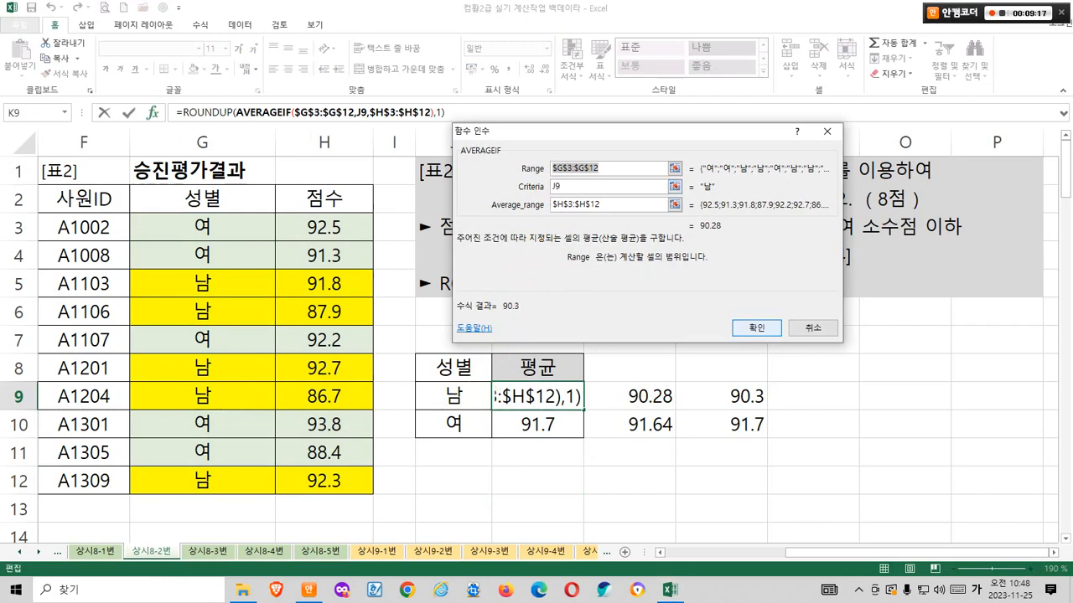
click(755, 327)
click(629, 371)
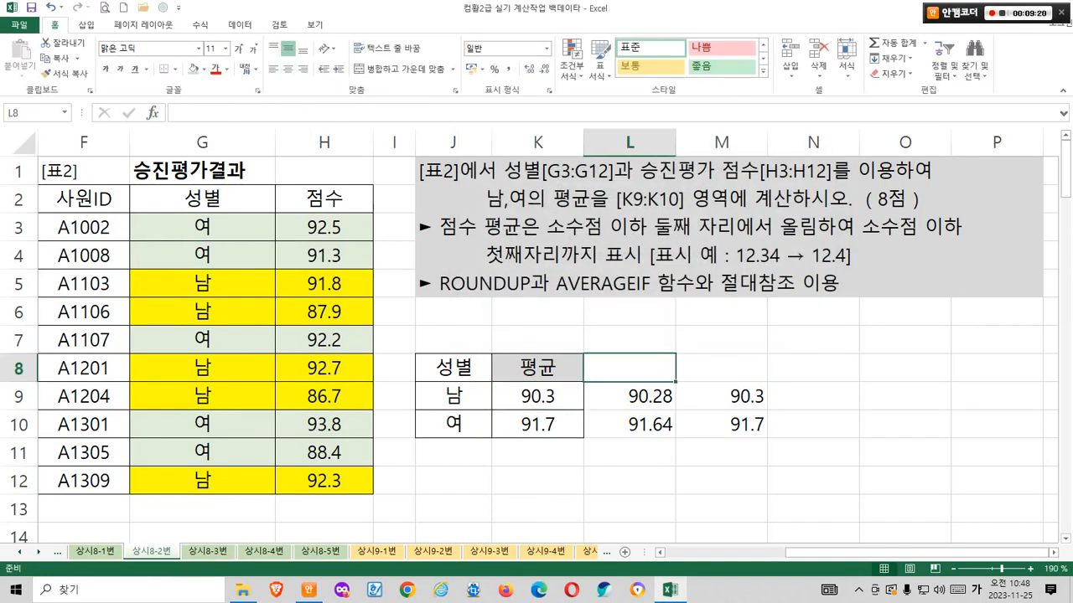
Go to sheet 상시8-3번 and shade the 판매량 range C16:C25 light green.
key(ctrl+Page_Down)
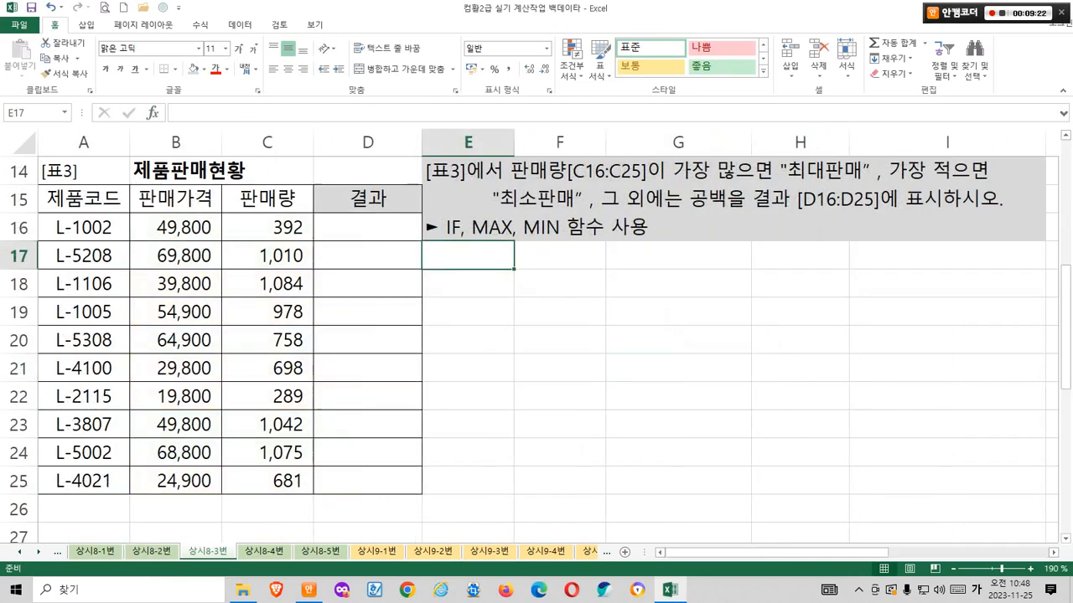
mouse_move(446, 188)
mouse_down()
mouse_move(574, 187)
mouse_move(617, 164)
mouse_move(654, 187)
mouse_up()
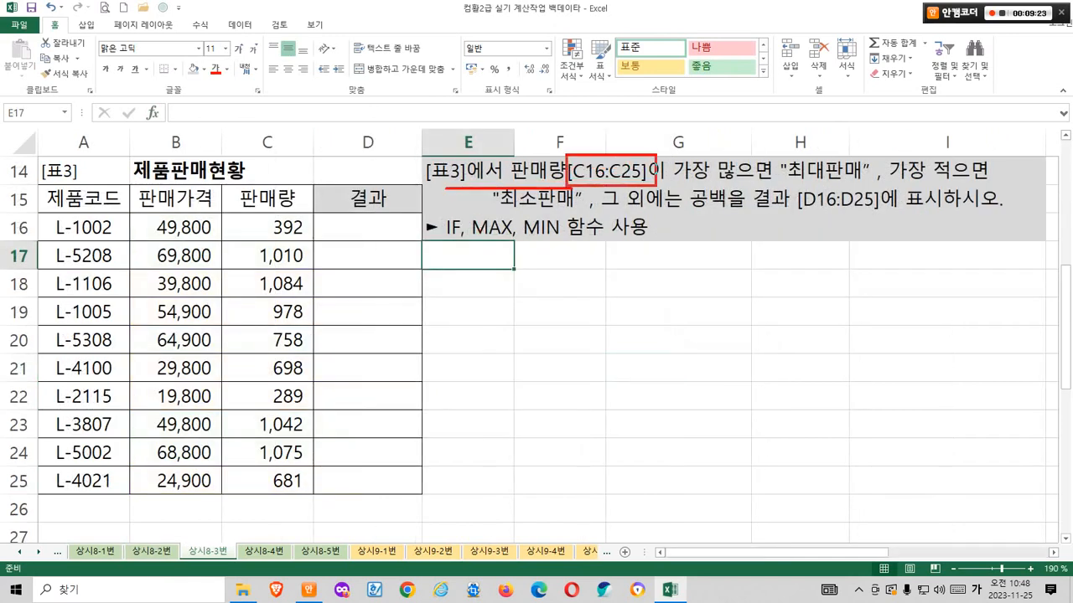
key(Escape)
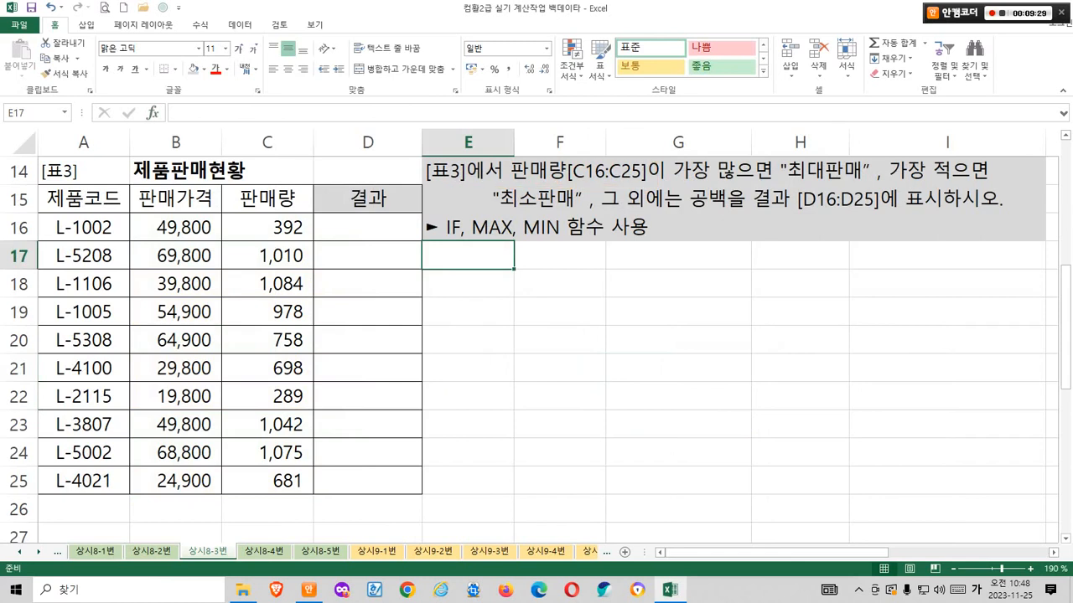
drag(267, 228, 268, 481)
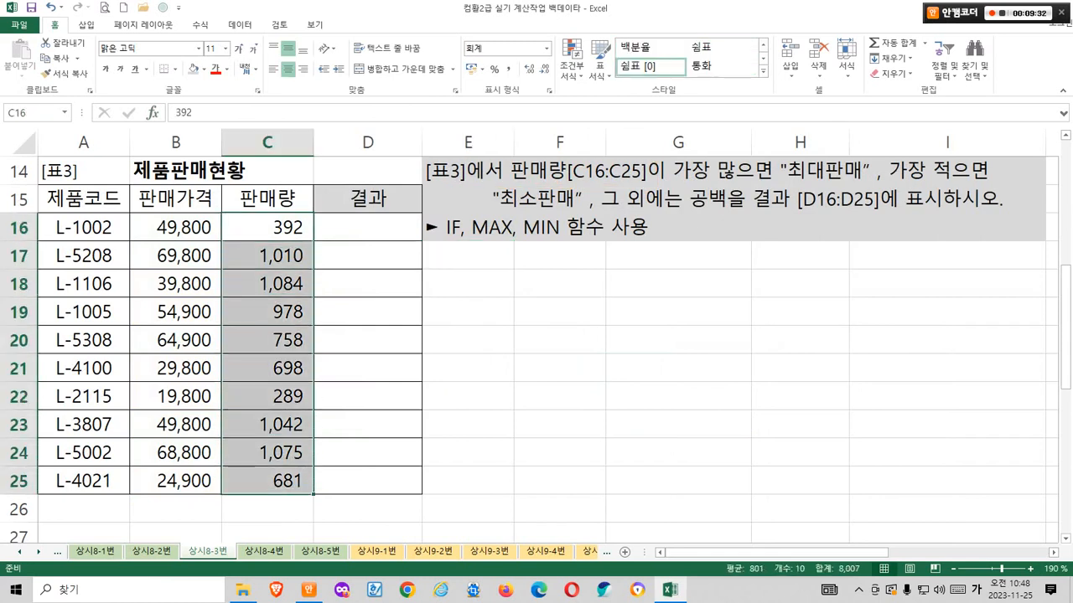
click(204, 70)
click(295, 113)
Enter the expected results beside the table: 최대판매 in E18 for the largest 판매량 and 최소판매 in E22 for the smallest.
click(468, 311)
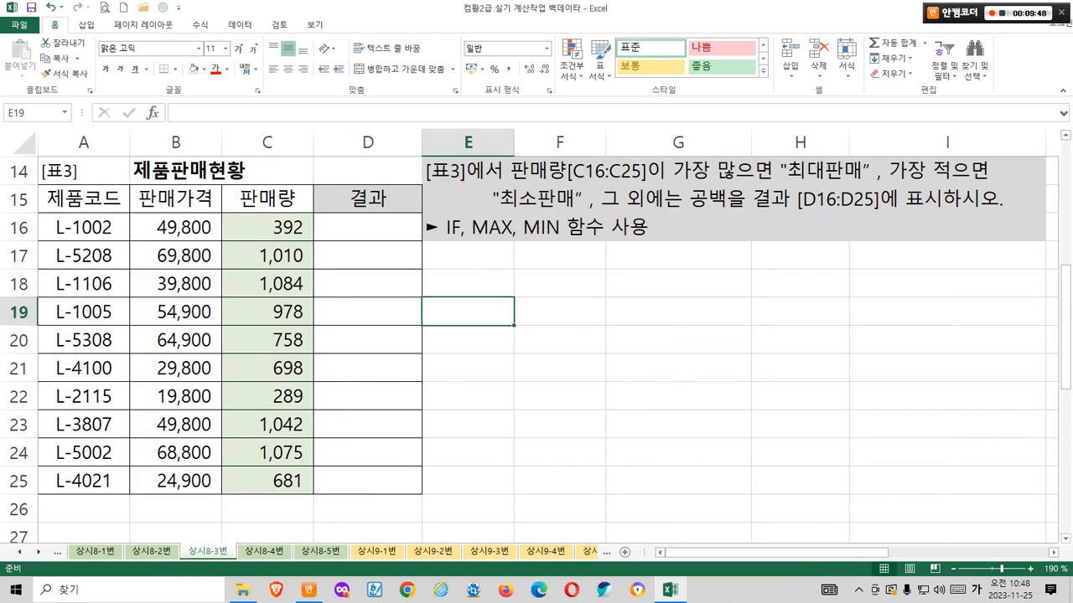
key(Up)
text(최대판매)
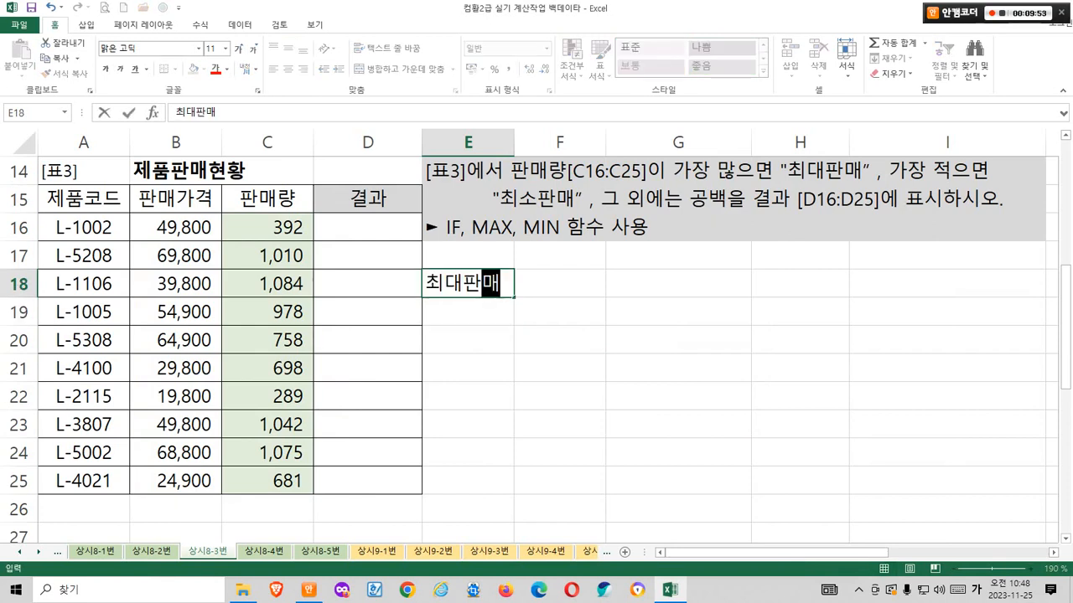
key(Return)
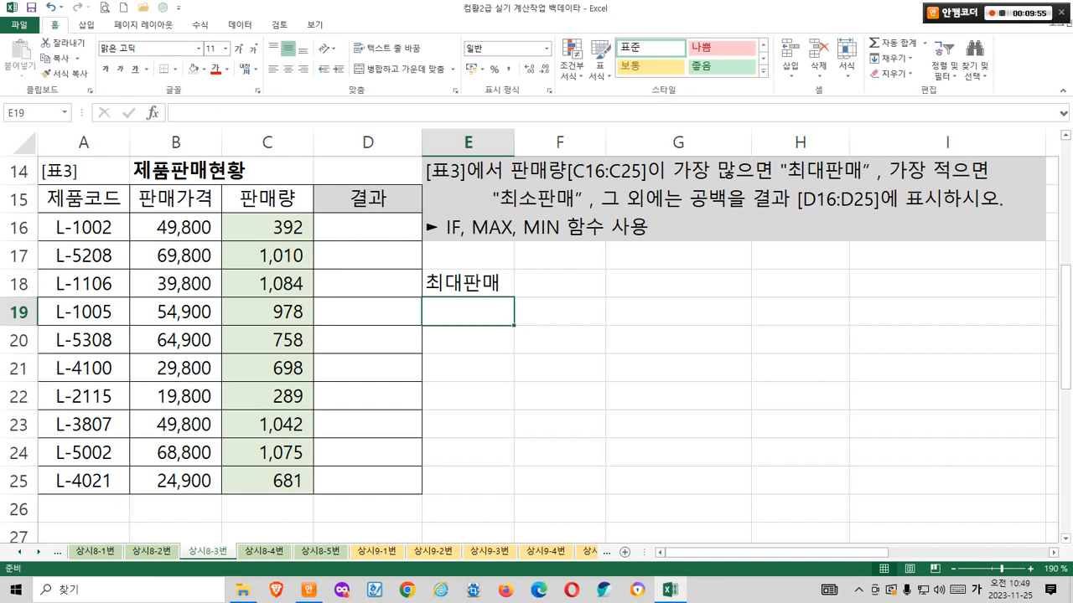
click(268, 396)
click(468, 396)
text(최)
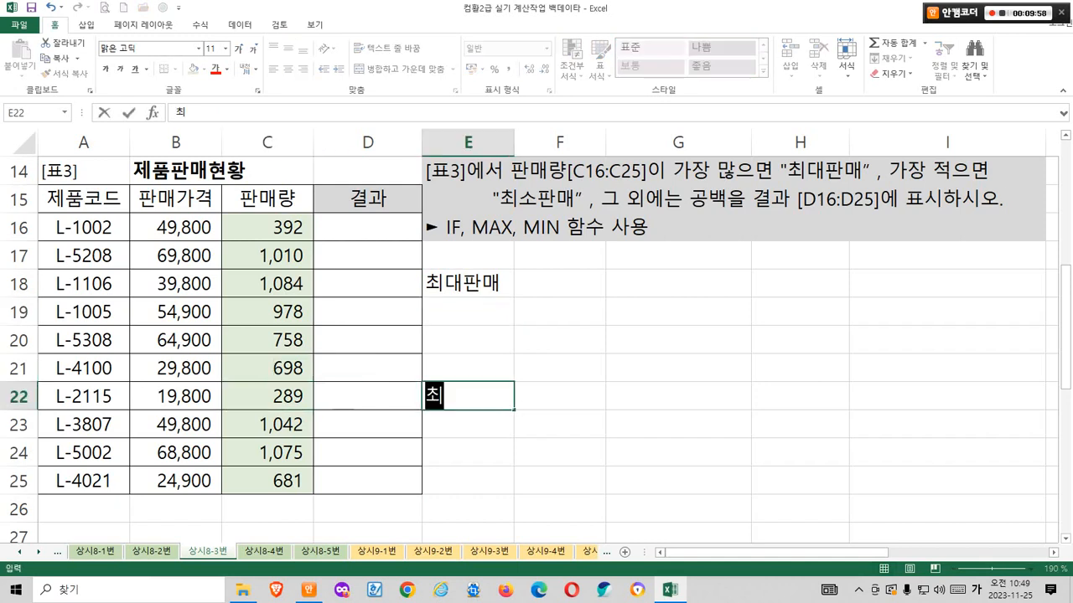
text(소판매)
key(Down)
key(Down)
key(Down)
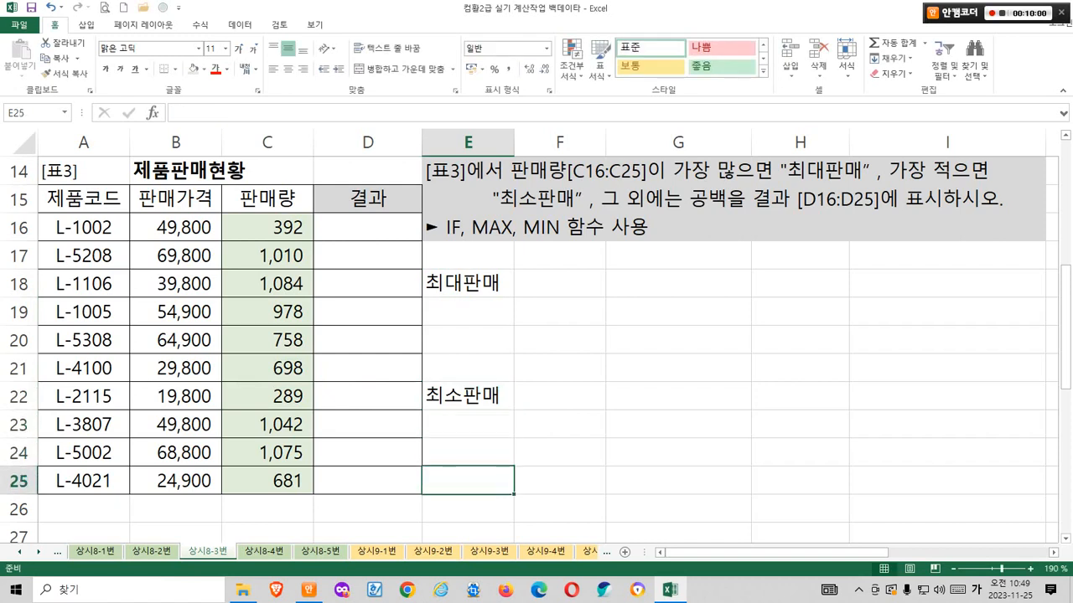
Enter "" in E25 beside the table as the expected blank result for the remaining rows.
text("")
key(Return)
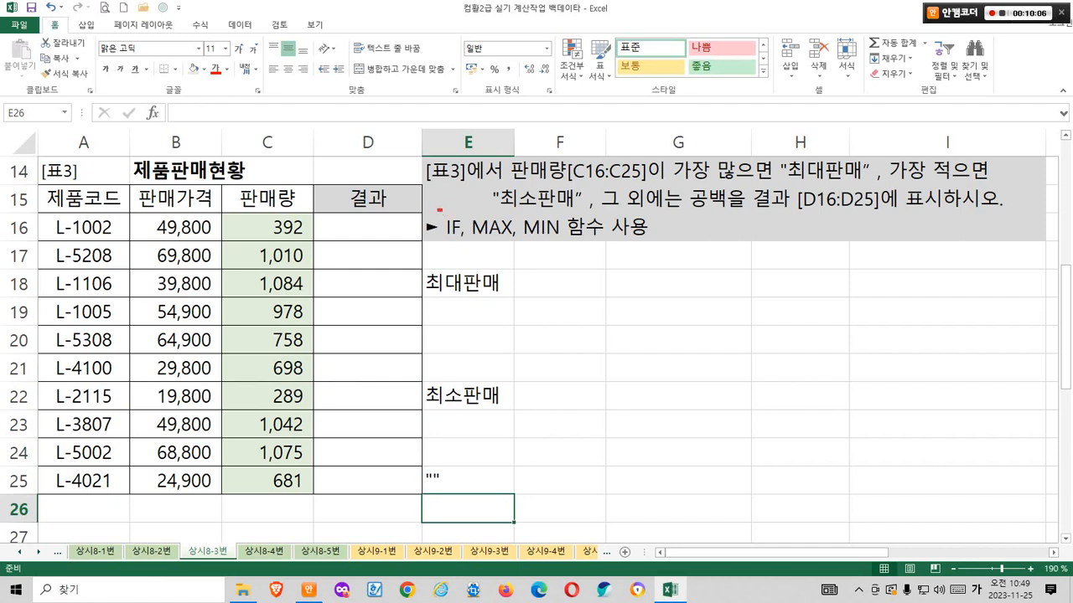
Read the [표3] task: the required IF, MAX and MIN functions and the conditions for 최대판매, 최소판매 and blank.
drag(438, 209, 567, 245)
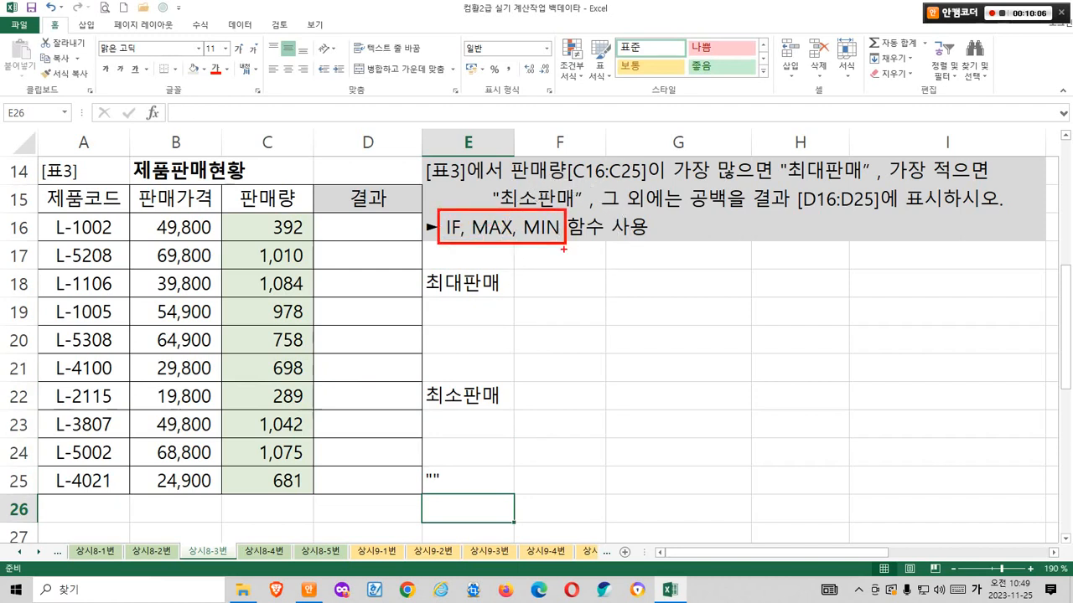
drag(460, 246, 448, 269)
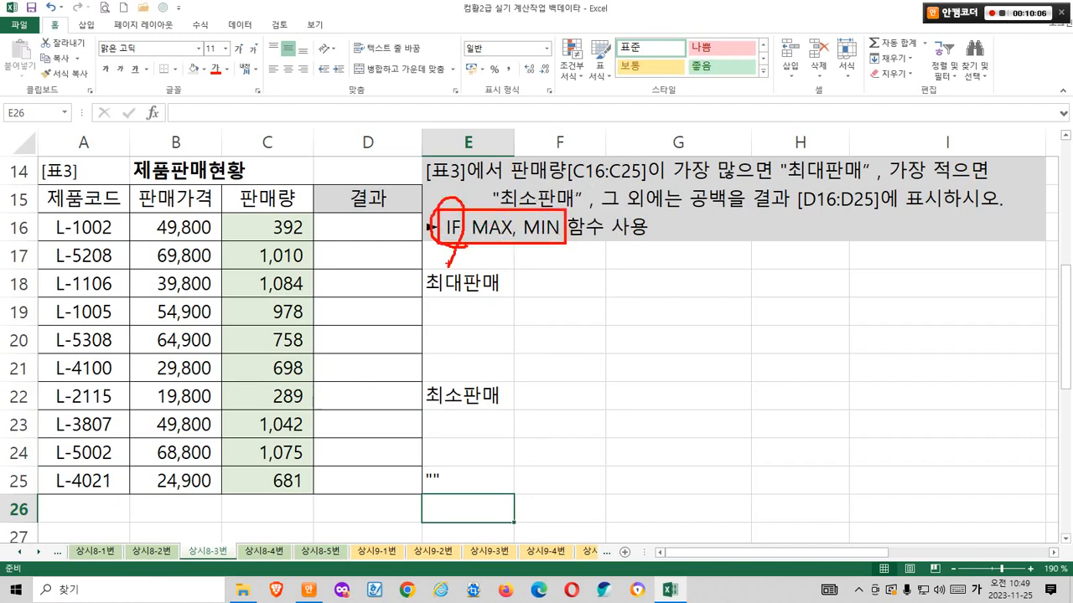
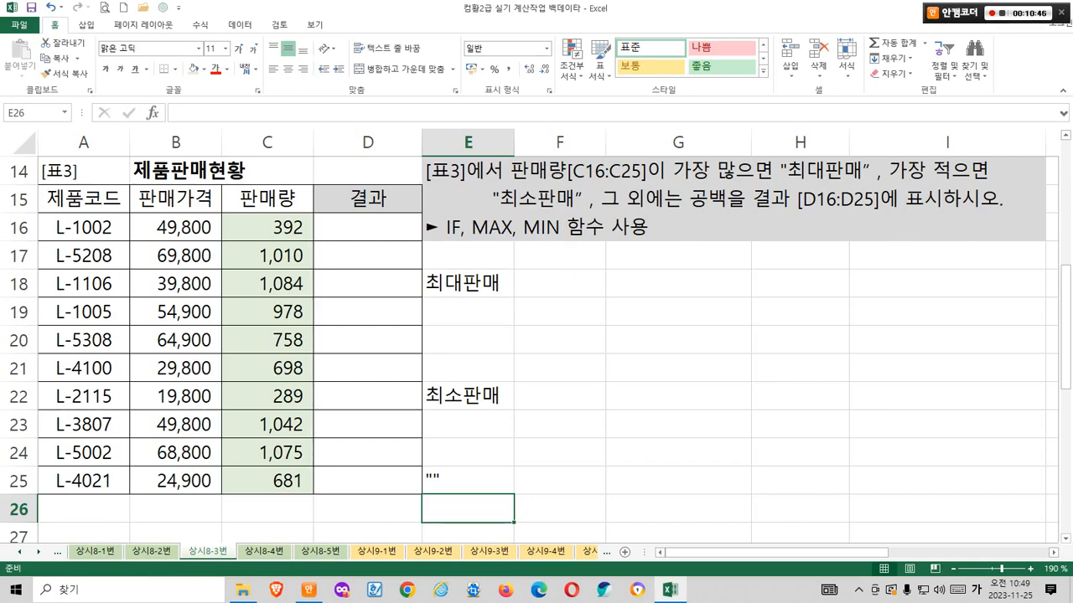
drag(781, 150, 884, 174)
drag(857, 120, 858, 134)
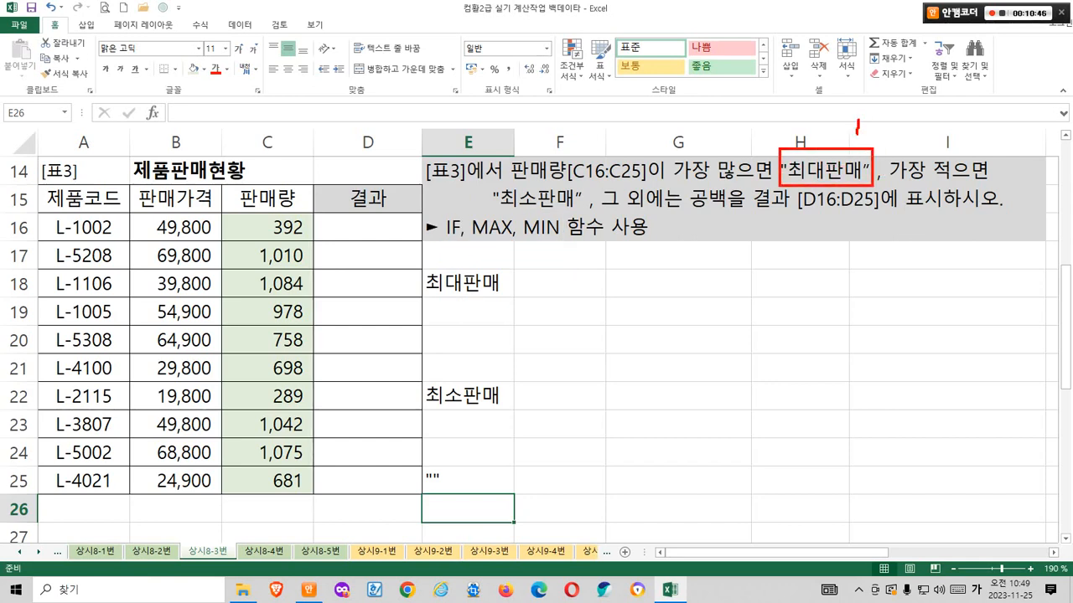
mouse_move(475, 183)
mouse_down()
mouse_move(515, 183)
mouse_move(587, 220)
mouse_up()
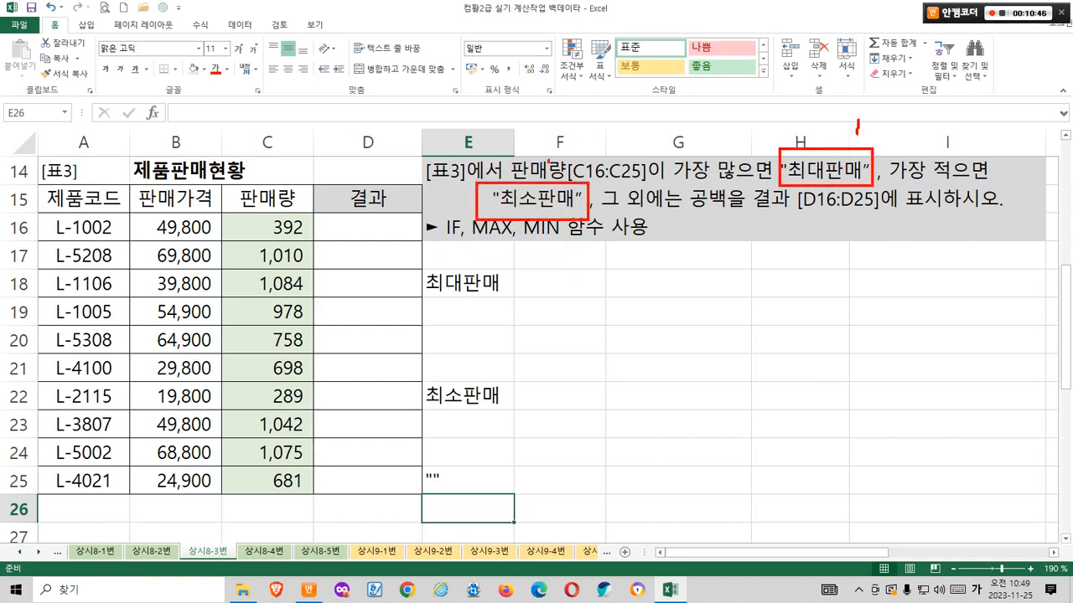
drag(550, 159, 577, 169)
mouse_move(658, 183)
mouse_down()
mouse_move(726, 208)
mouse_move(659, 220)
mouse_up()
mouse_move(708, 226)
mouse_down()
mouse_move(728, 242)
mouse_move(719, 246)
mouse_up()
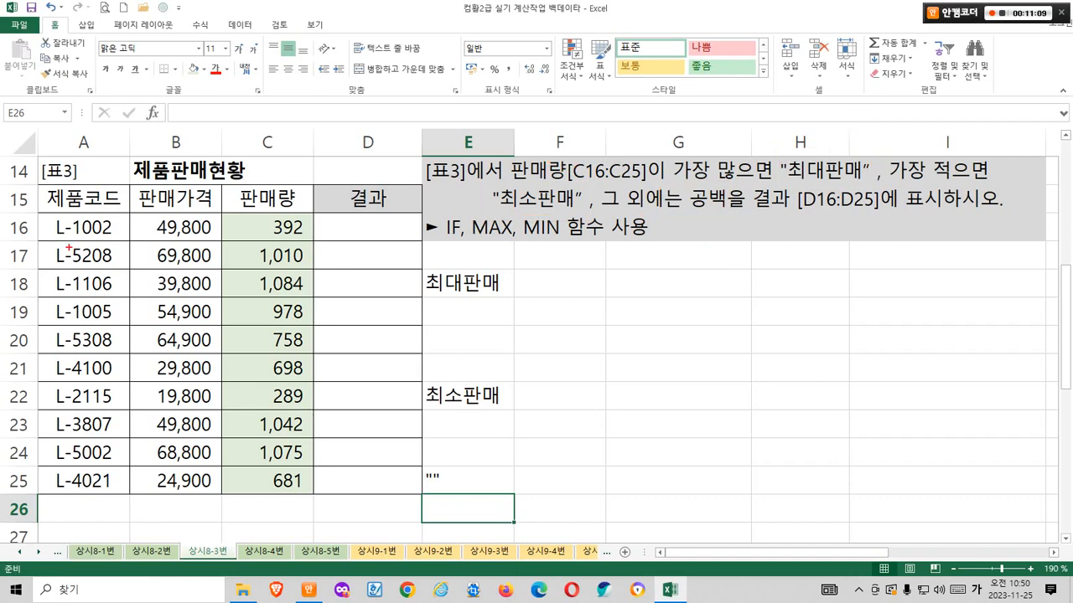
Work through the first IF condition: compare each 판매량 with the maximum of the range and return 최대판매 when they match.
mouse_move(69, 248)
mouse_down()
mouse_move(105, 200)
mouse_move(141, 375)
mouse_move(134, 351)
mouse_up()
mouse_move(81, 221)
mouse_down()
mouse_move(66, 216)
mouse_move(74, 232)
mouse_up()
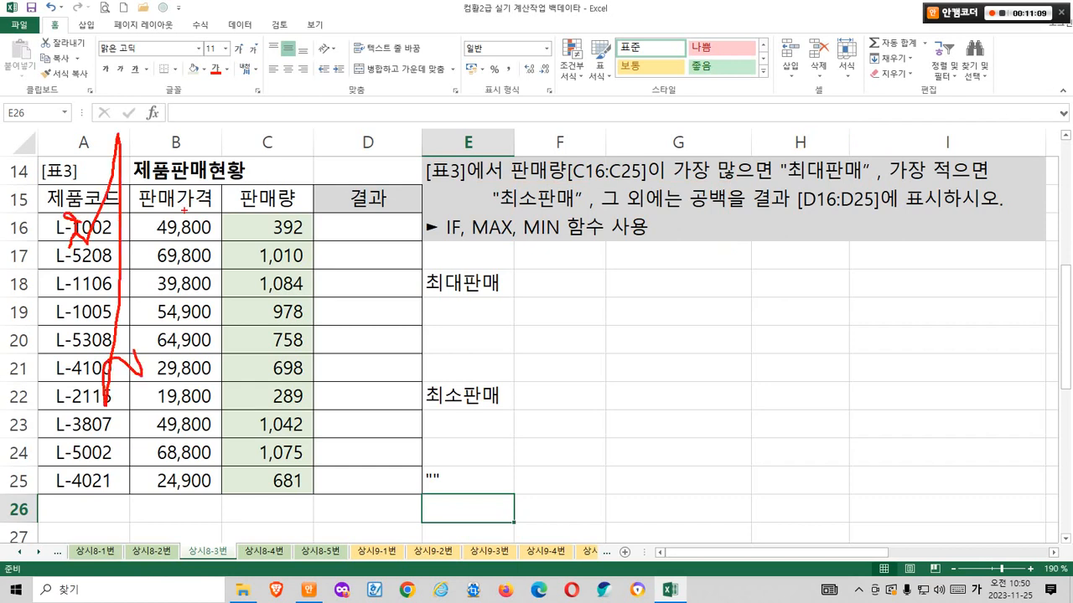
drag(184, 210, 205, 217)
drag(174, 233, 203, 257)
drag(186, 268, 214, 265)
drag(231, 226, 248, 312)
mouse_move(248, 254)
mouse_down()
mouse_move(287, 252)
mouse_move(307, 290)
mouse_up()
mouse_move(319, 240)
mouse_down()
mouse_move(356, 236)
mouse_move(412, 270)
mouse_up()
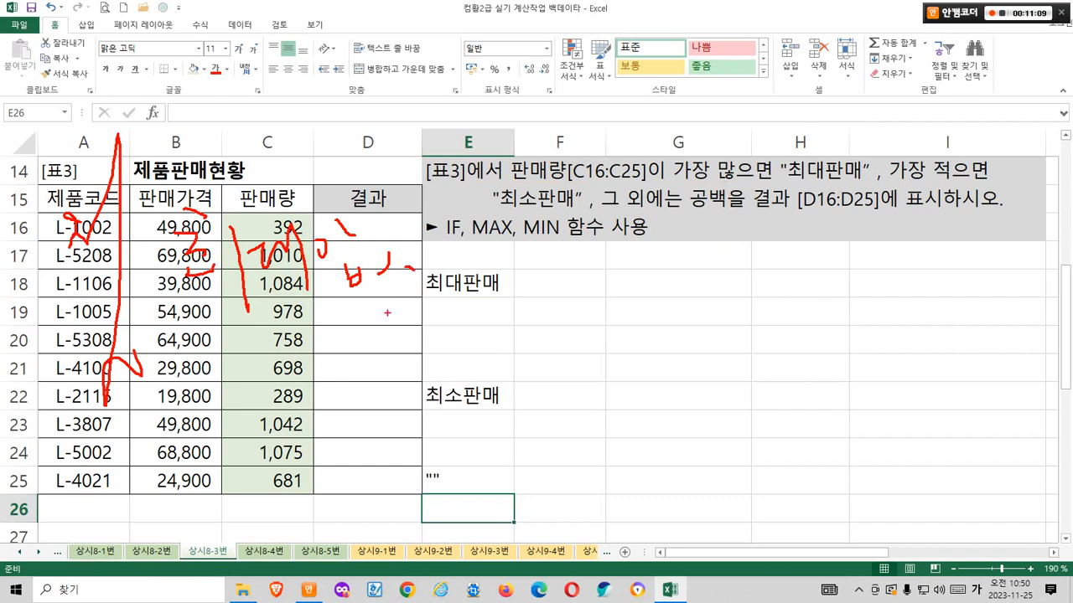
mouse_move(387, 313)
mouse_down()
mouse_move(194, 245)
mouse_move(398, 346)
mouse_up()
drag(461, 285, 494, 270)
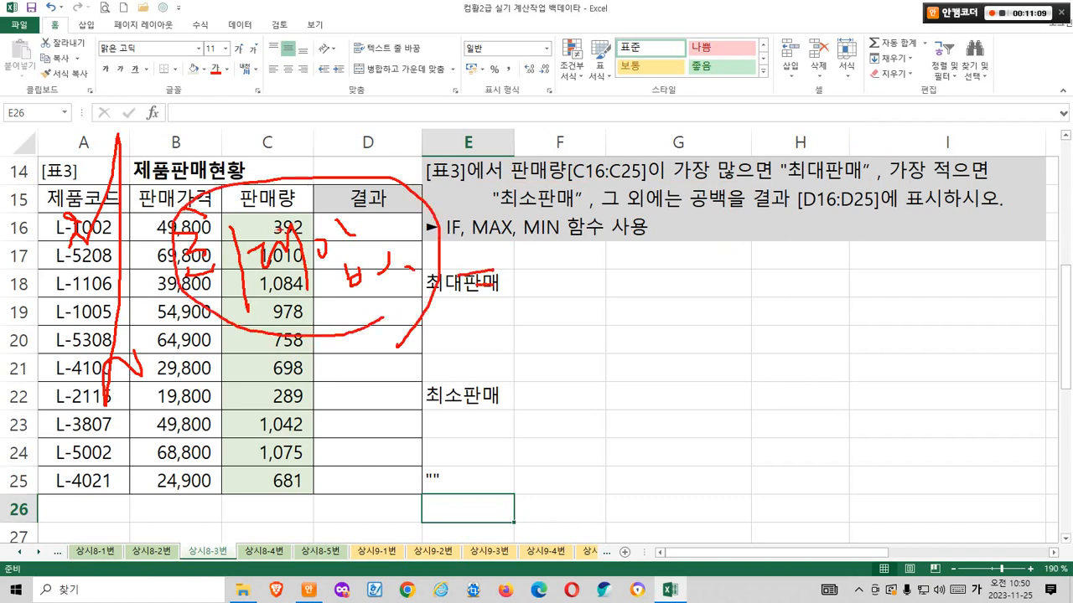
mouse_move(276, 231)
mouse_down()
mouse_move(266, 211)
mouse_move(270, 224)
mouse_move(277, 212)
mouse_move(506, 216)
mouse_move(525, 257)
mouse_up()
drag(518, 245, 530, 248)
drag(583, 226, 575, 321)
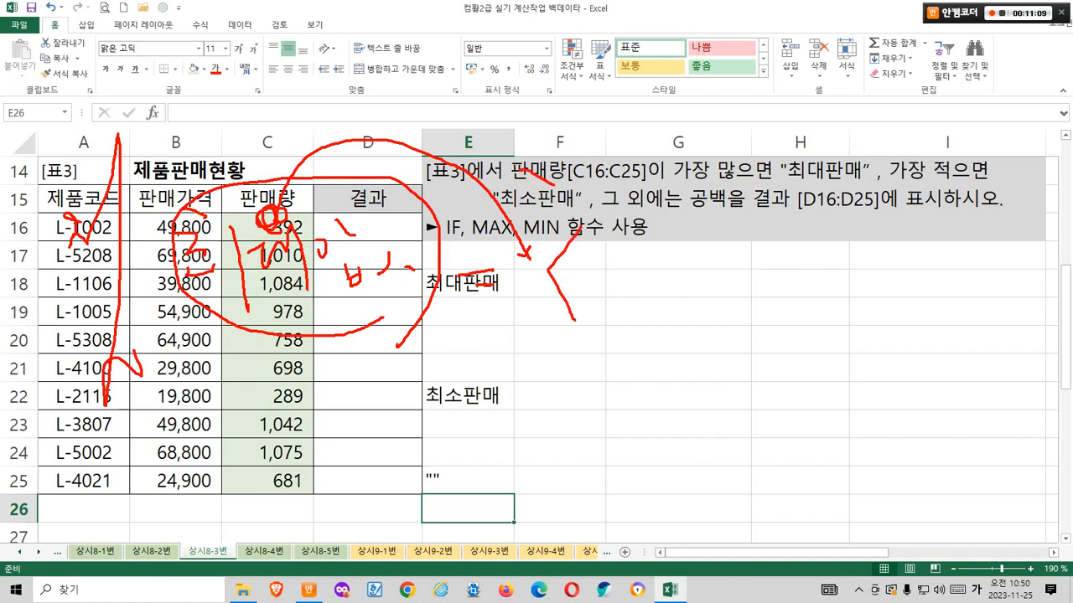
drag(546, 215, 561, 159)
drag(537, 316, 514, 346)
drag(531, 329, 545, 347)
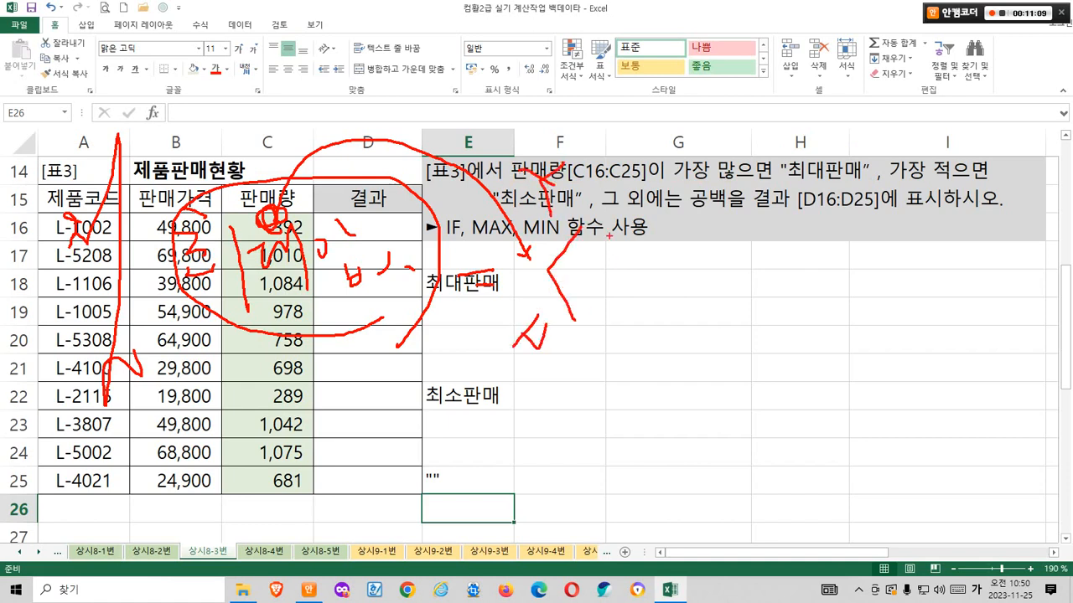
mouse_move(608, 237)
mouse_down()
mouse_move(602, 214)
mouse_move(635, 201)
mouse_move(654, 220)
mouse_move(650, 252)
mouse_up()
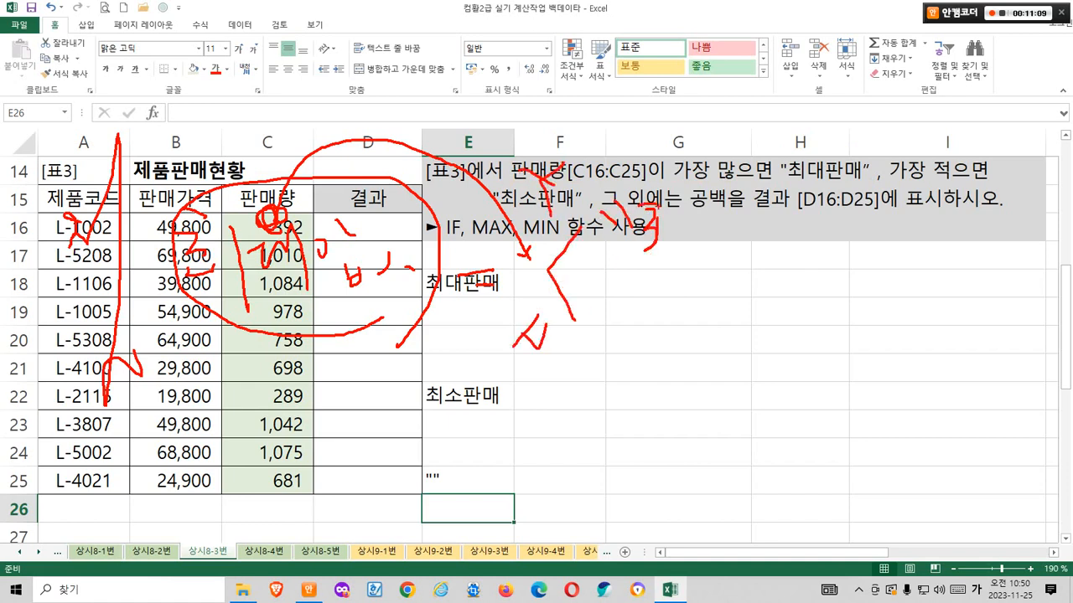
drag(658, 204, 663, 248)
drag(672, 219, 709, 200)
drag(707, 194, 719, 243)
drag(751, 191, 752, 220)
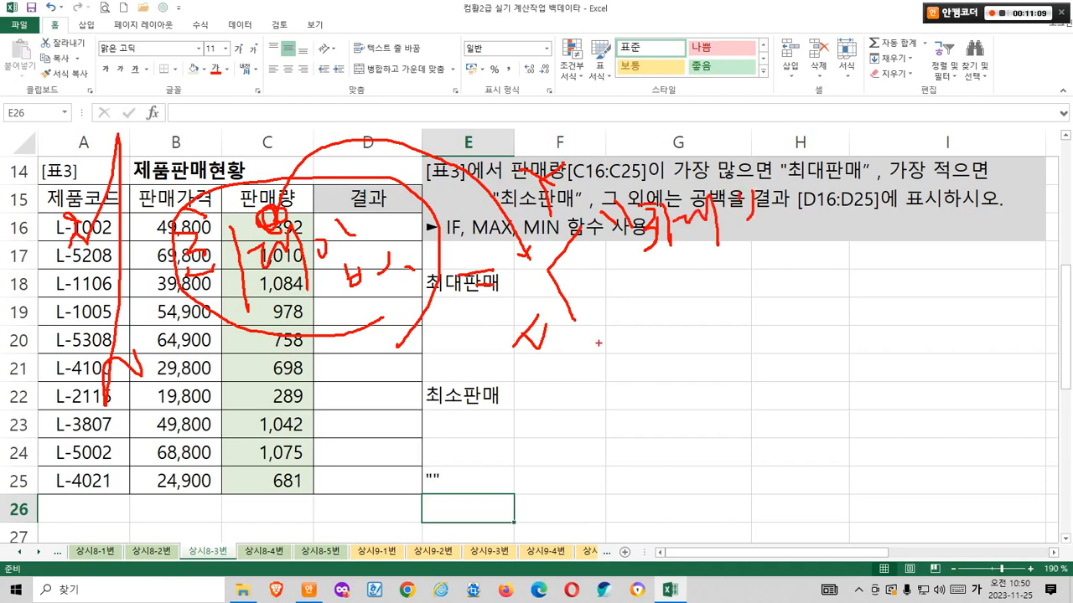
Work through the nested IF condition: compare 판매량 with the minimum, returning 최소판매 on a match and "" otherwise.
drag(578, 359, 592, 332)
drag(619, 263, 598, 419)
drag(601, 401, 633, 422)
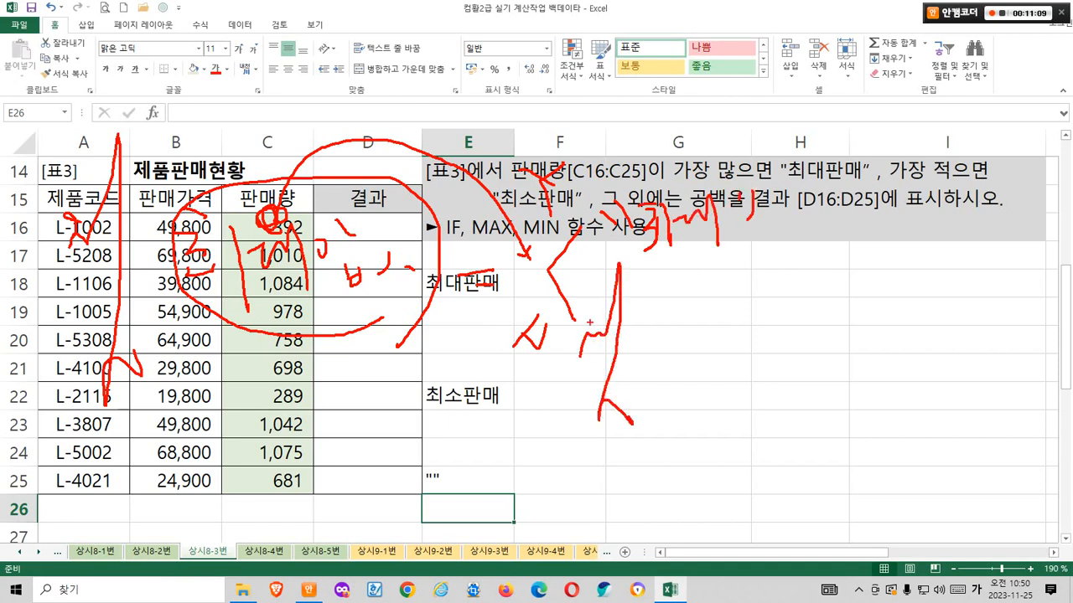
drag(589, 321, 582, 315)
drag(662, 313, 702, 322)
mouse_move(687, 323)
mouse_down()
mouse_move(673, 347)
mouse_move(709, 345)
mouse_up()
mouse_move(682, 343)
mouse_down()
mouse_move(683, 379)
mouse_move(722, 369)
mouse_up()
mouse_move(722, 315)
mouse_down()
mouse_move(728, 384)
mouse_move(749, 339)
mouse_move(763, 366)
mouse_up()
mouse_move(764, 313)
mouse_down()
mouse_move(788, 339)
mouse_move(778, 365)
mouse_up()
drag(793, 342, 794, 367)
mouse_move(786, 361)
mouse_down()
mouse_move(816, 365)
mouse_move(853, 327)
mouse_up()
drag(832, 339, 853, 337)
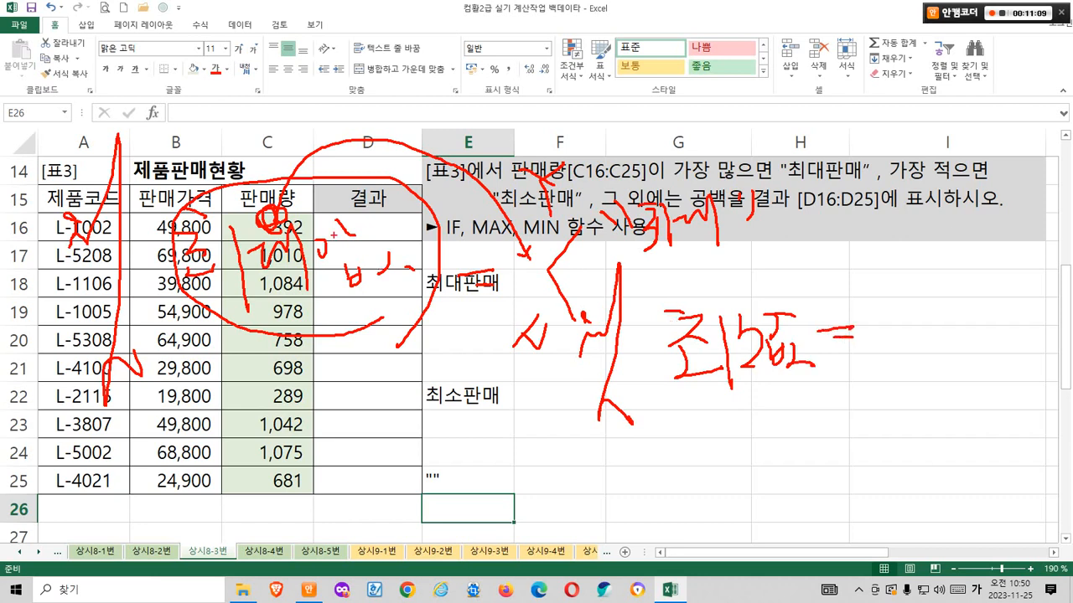
mouse_move(272, 205)
mouse_down()
mouse_move(451, 83)
mouse_move(604, 94)
mouse_move(853, 293)
mouse_move(875, 364)
mouse_up()
drag(925, 290, 939, 402)
drag(875, 259, 907, 270)
drag(902, 251, 919, 304)
mouse_move(900, 369)
mouse_down()
mouse_move(866, 417)
mouse_move(902, 421)
mouse_up()
drag(912, 420, 909, 379)
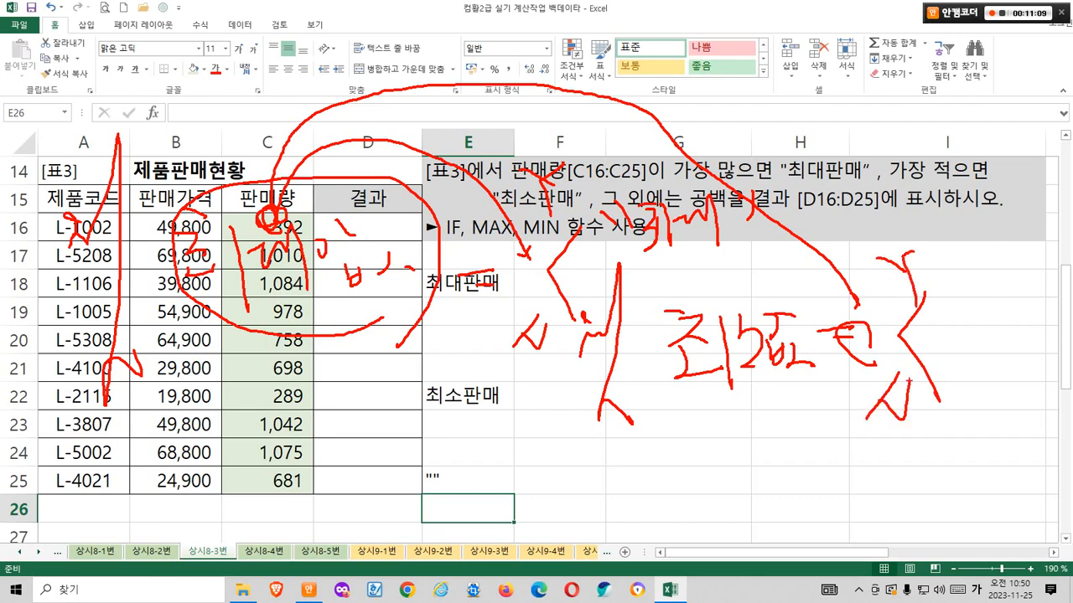
drag(939, 268, 955, 272)
mouse_move(946, 277)
mouse_down()
mouse_move(965, 280)
mouse_move(952, 316)
mouse_up()
mouse_move(963, 293)
mouse_down()
mouse_move(971, 312)
mouse_move(979, 300)
mouse_up()
mouse_move(986, 280)
mouse_down()
mouse_move(987, 324)
mouse_move(1001, 278)
mouse_move(1006, 300)
mouse_up()
drag(940, 396, 992, 389)
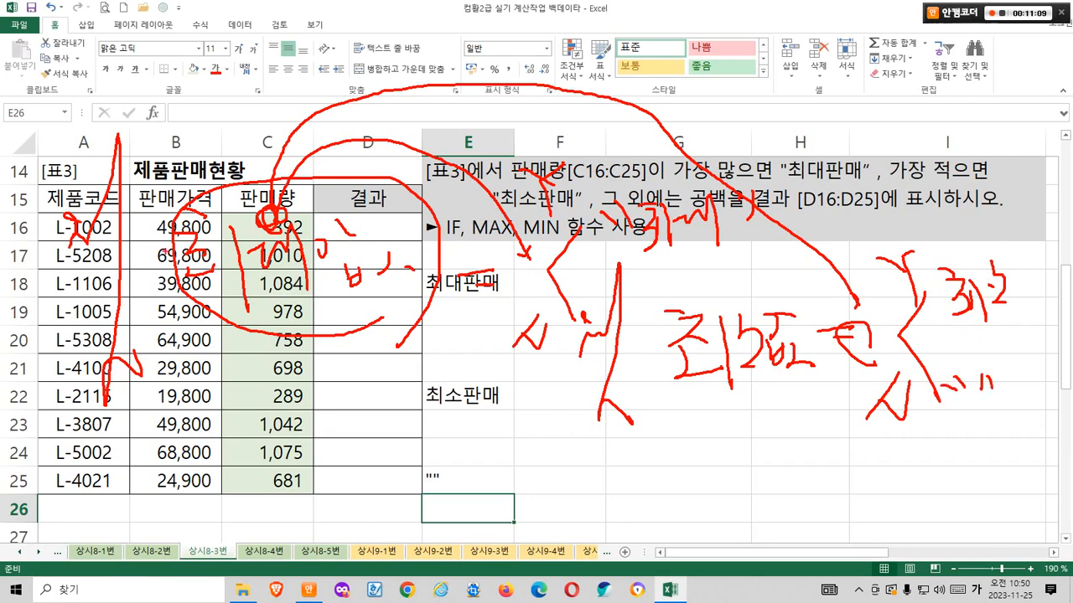
mouse_move(81, 177)
mouse_down()
mouse_move(86, 126)
mouse_move(184, 184)
mouse_move(203, 175)
mouse_up()
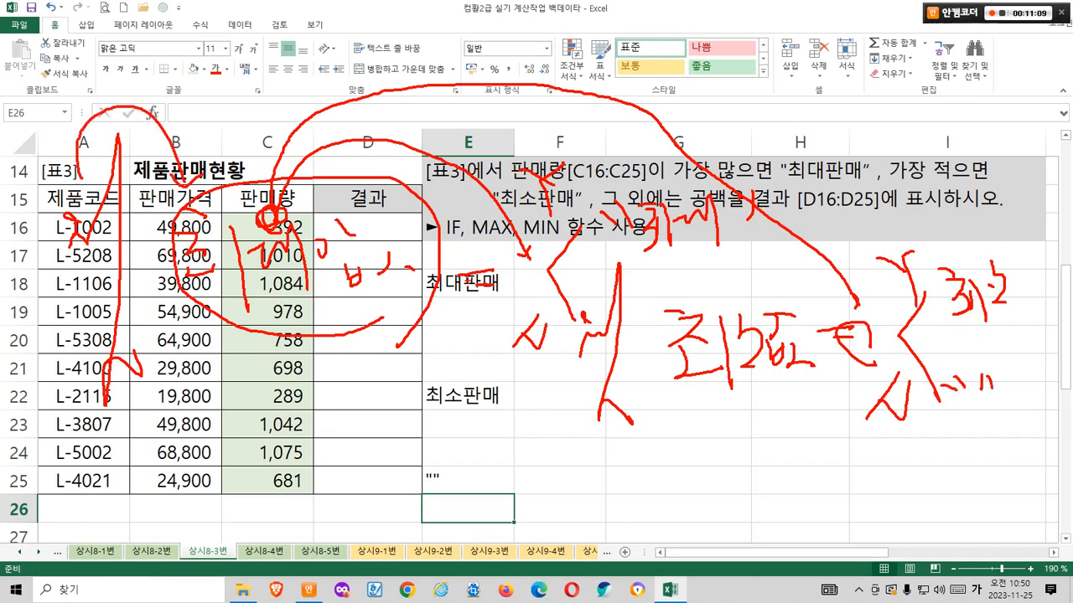
mouse_move(595, 281)
mouse_down()
mouse_move(680, 293)
mouse_move(707, 280)
mouse_up()
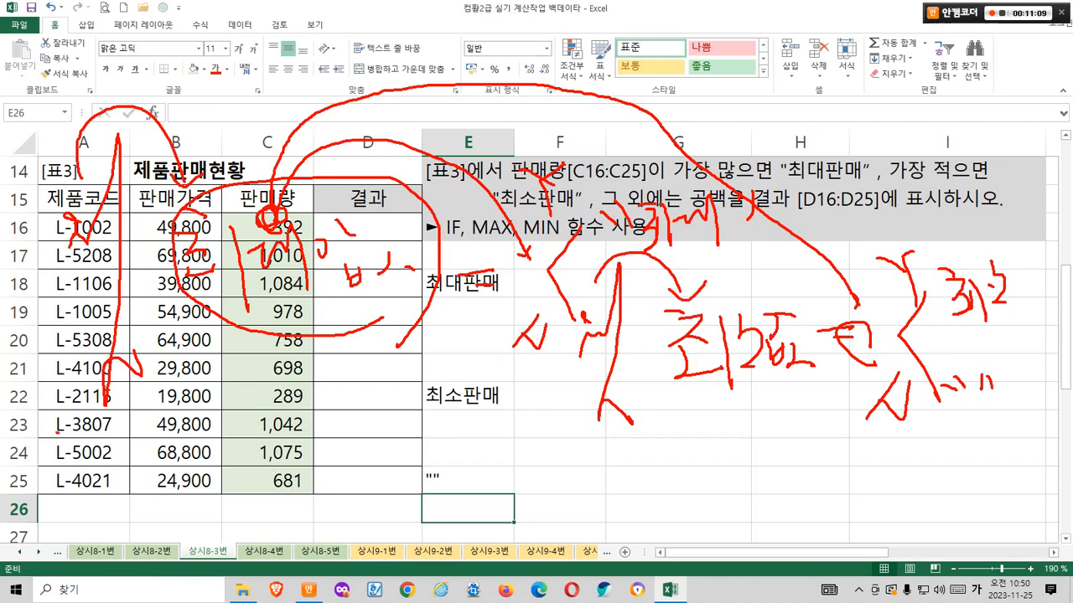
mouse_move(57, 431)
mouse_down()
mouse_move(964, 444)
mouse_move(1019, 432)
mouse_up()
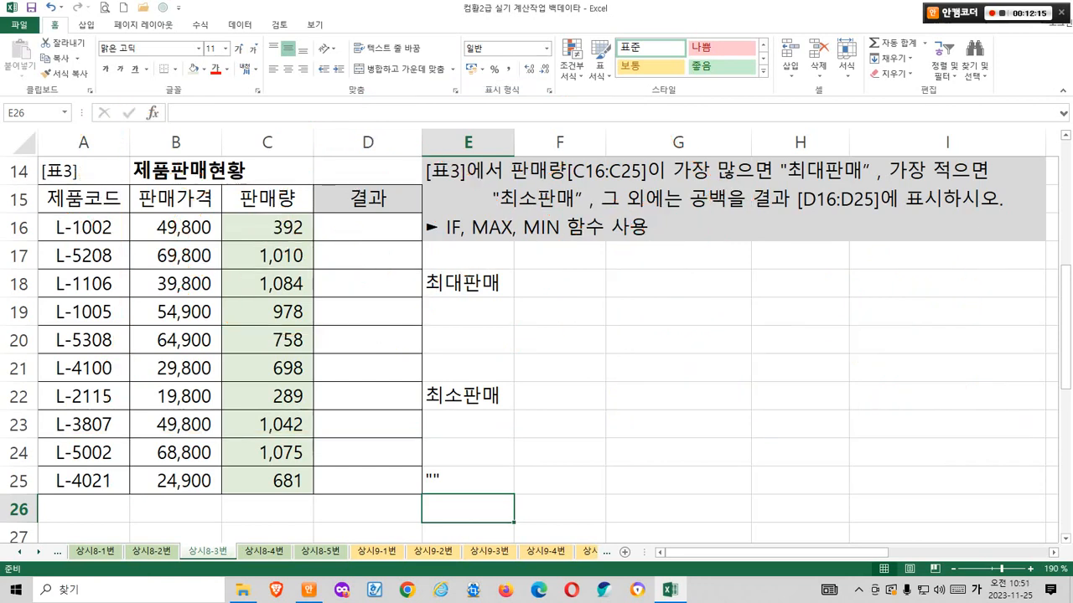
Start inserting a function in 결과 cell D16 and choose IF from the list of all functions.
click(560, 312)
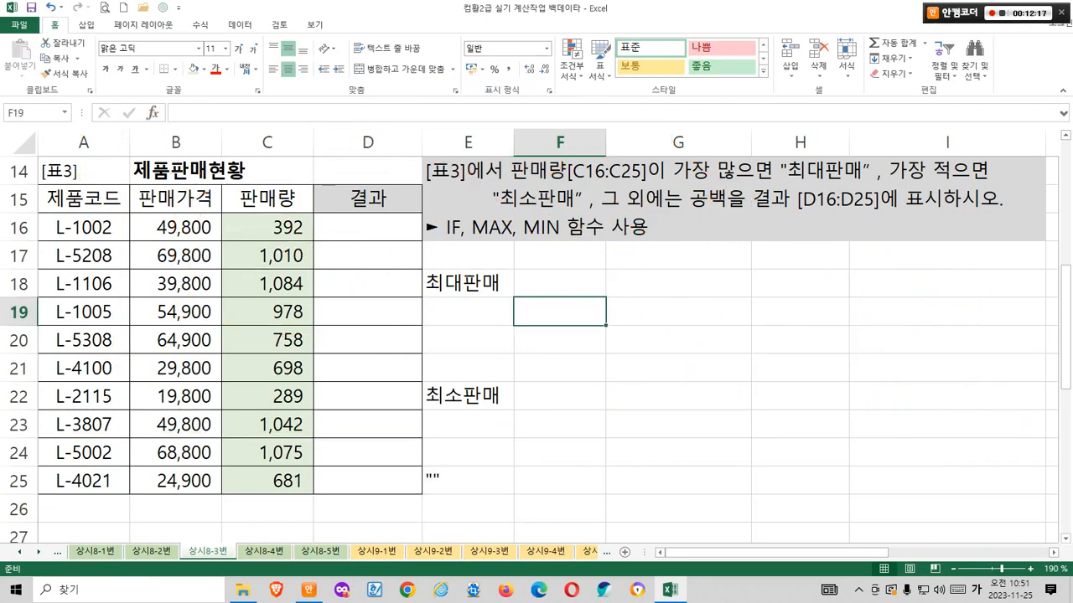
click(368, 227)
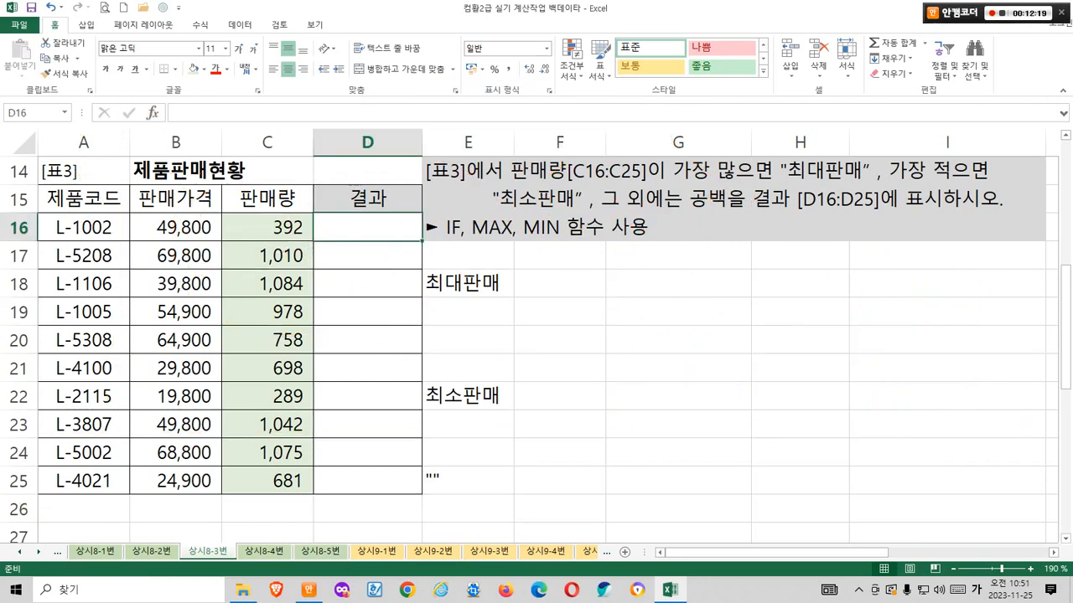
key(ctrl+2)
mouse_move(450, 243)
mouse_down()
mouse_move(441, 238)
mouse_move(451, 242)
mouse_move(471, 214)
mouse_move(495, 246)
mouse_move(541, 211)
mouse_move(554, 248)
mouse_up()
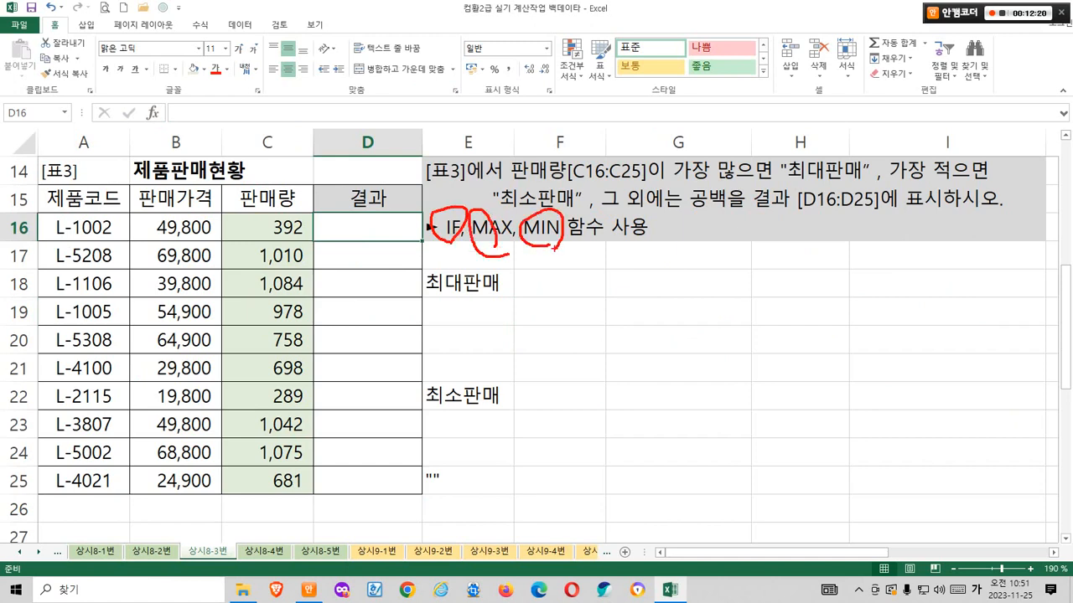
key(Escape)
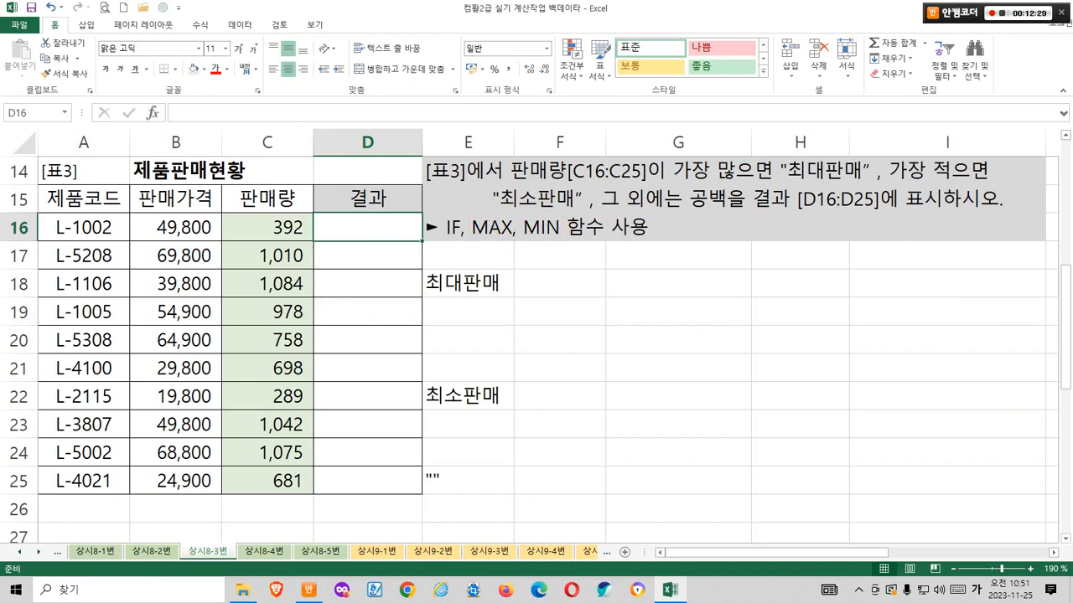
key(shift+F3)
click(644, 244)
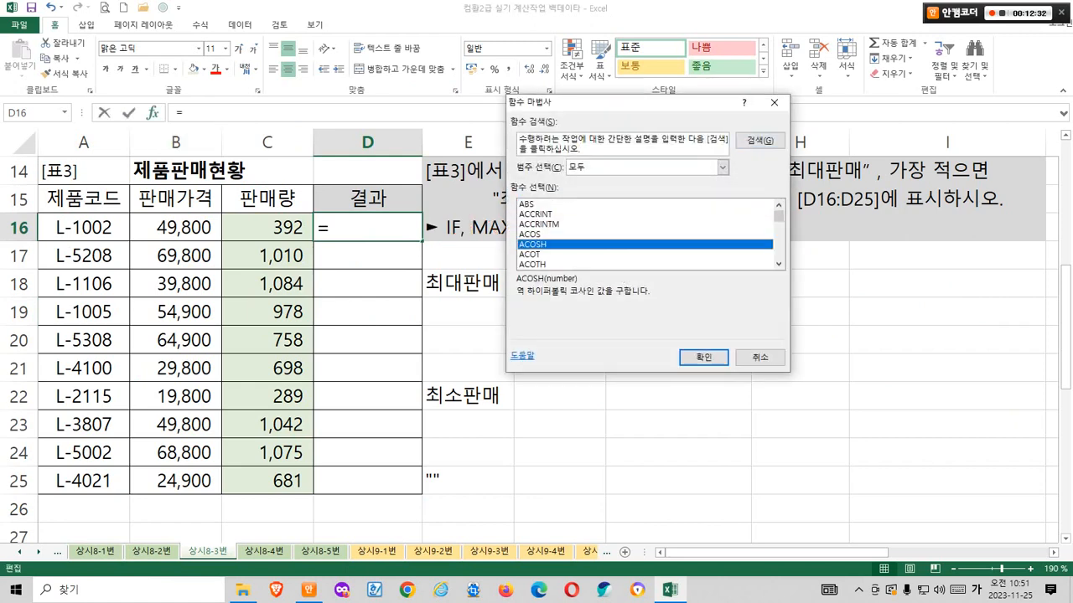
key(i)
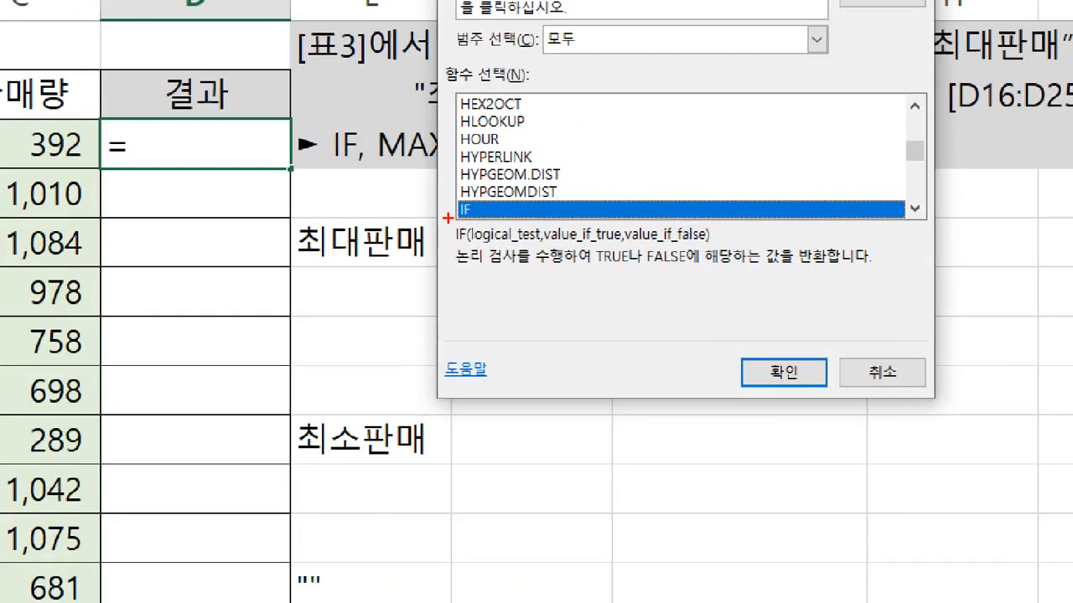
Review the IF function's logical_test argument and description, considering which comparison operators can relate two values.
mouse_move(451, 220)
mouse_down()
mouse_move(523, 226)
mouse_move(543, 247)
mouse_up()
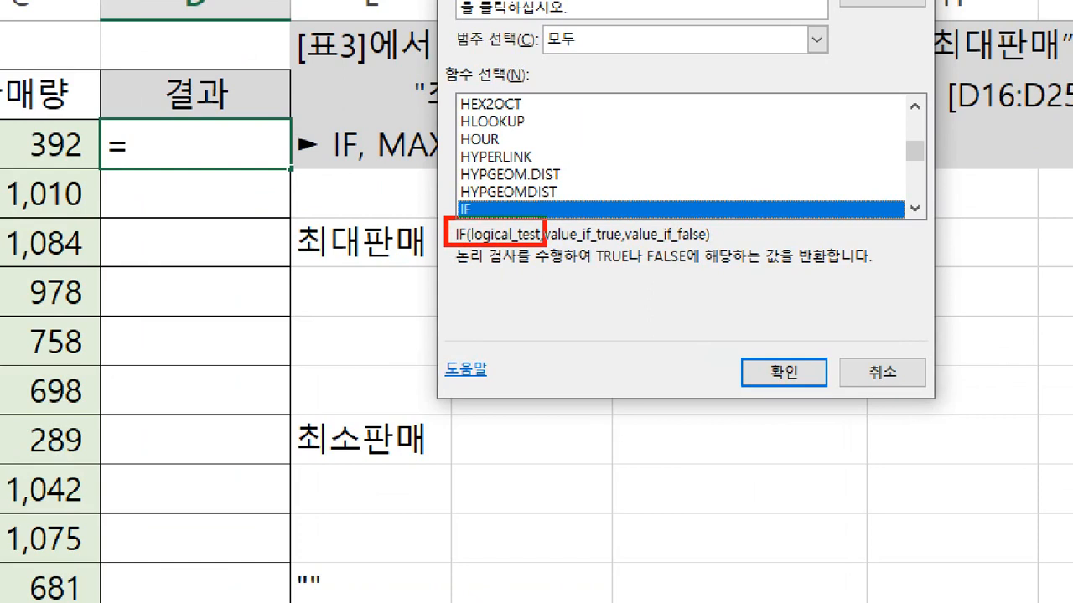
drag(543, 246, 541, 268)
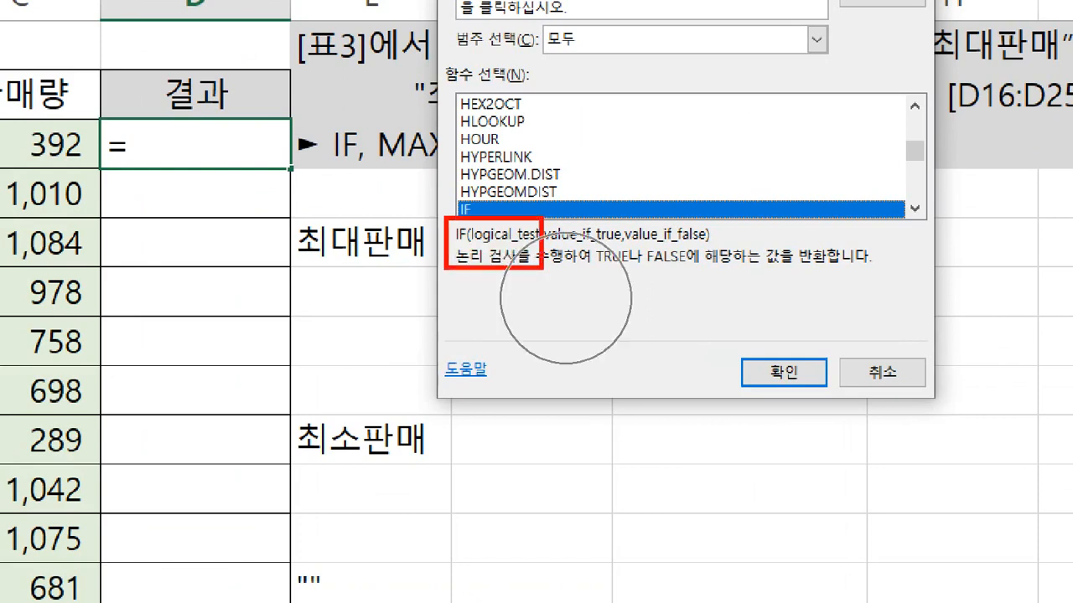
drag(418, 227, 445, 210)
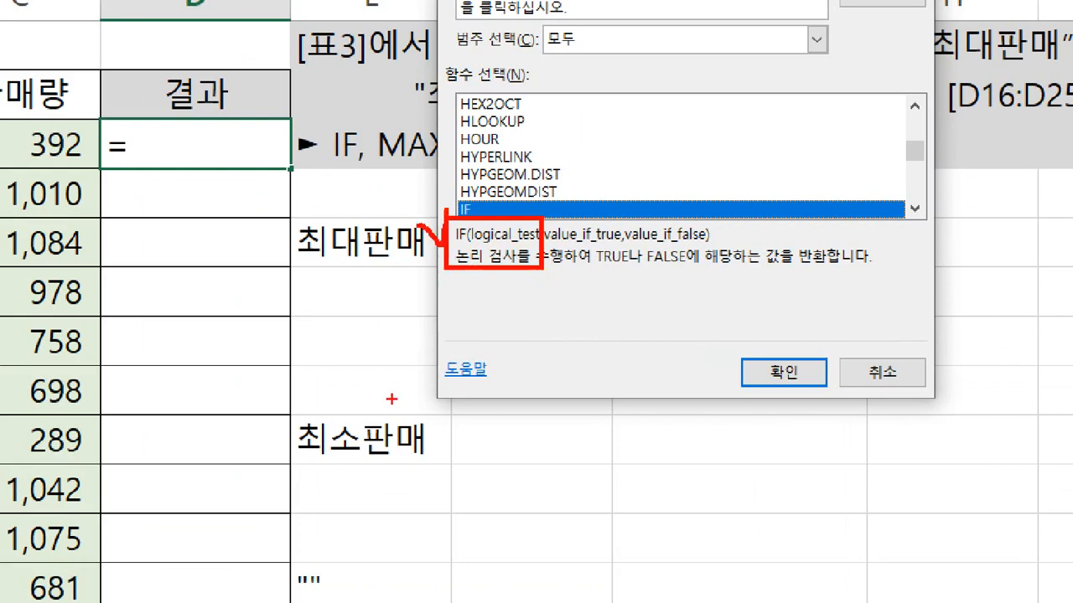
mouse_move(488, 453)
mouse_down()
mouse_move(432, 444)
mouse_move(480, 389)
mouse_move(491, 456)
mouse_up()
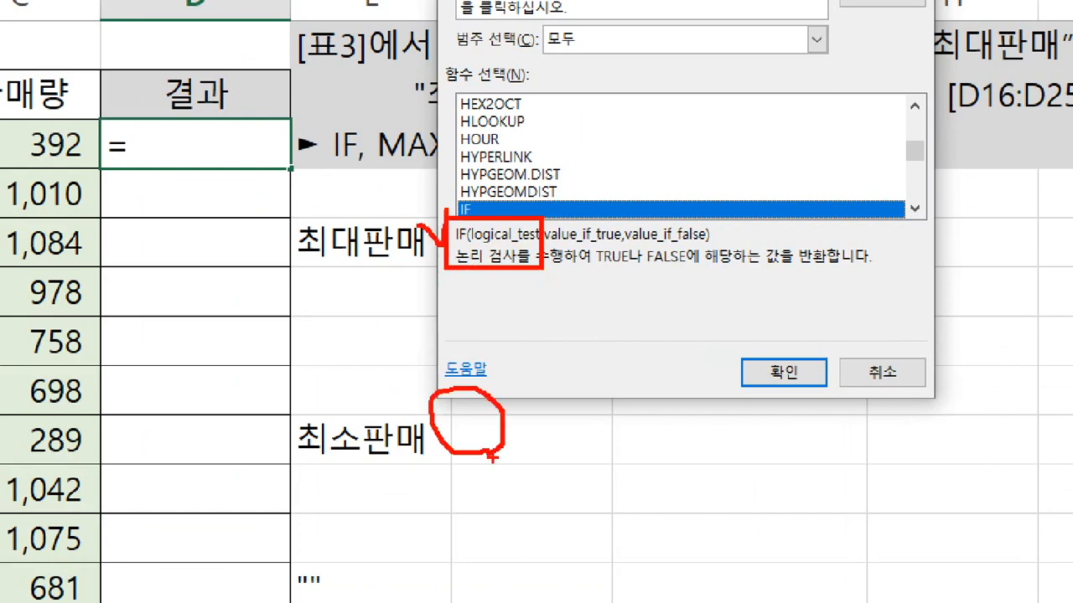
mouse_move(758, 439)
mouse_down()
mouse_move(778, 375)
mouse_move(756, 445)
mouse_up()
drag(594, 310, 642, 311)
drag(590, 325, 642, 325)
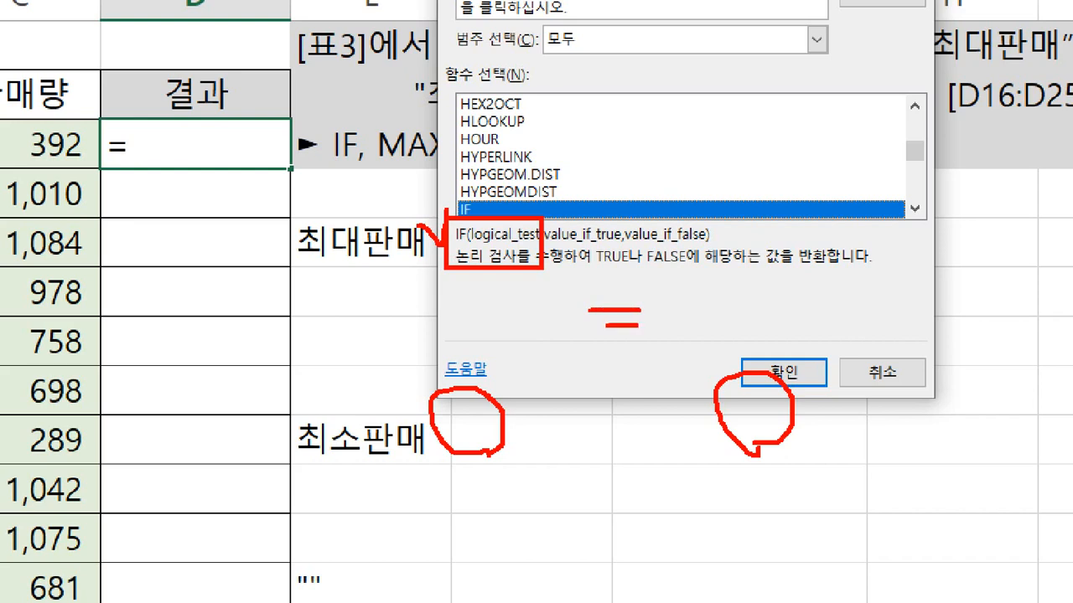
mouse_move(607, 365)
mouse_down()
mouse_move(625, 368)
mouse_move(627, 392)
mouse_up()
mouse_move(624, 414)
mouse_down()
mouse_move(632, 476)
mouse_move(601, 549)
mouse_up()
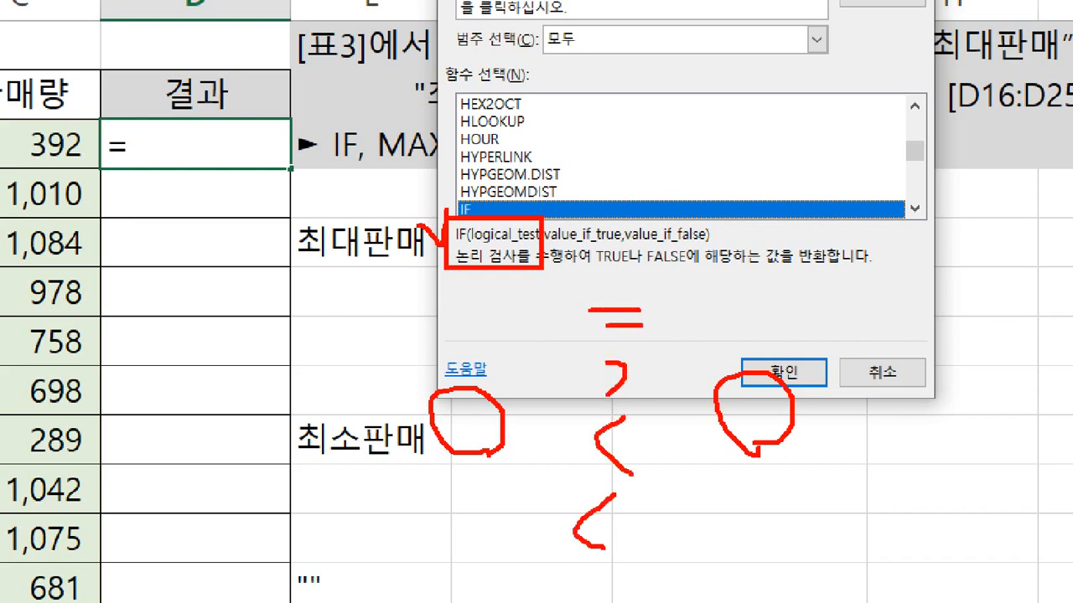
drag(630, 496, 641, 553)
drag(355, 270, 586, 416)
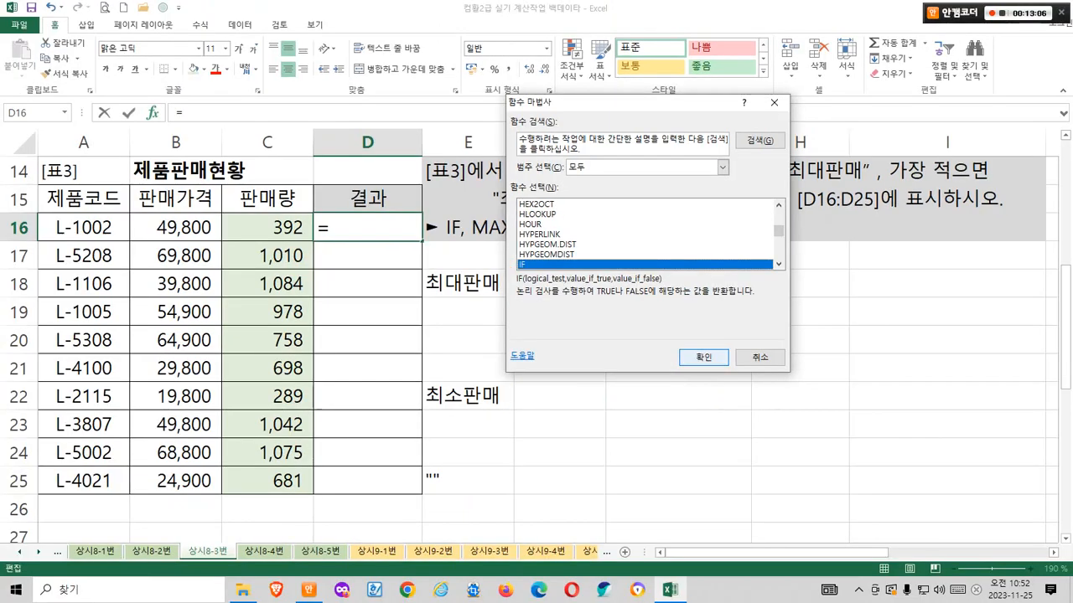
Open the IF function's arguments for D16 and review how Logical_test relates two values with =, >, < or <>.
click(783, 372)
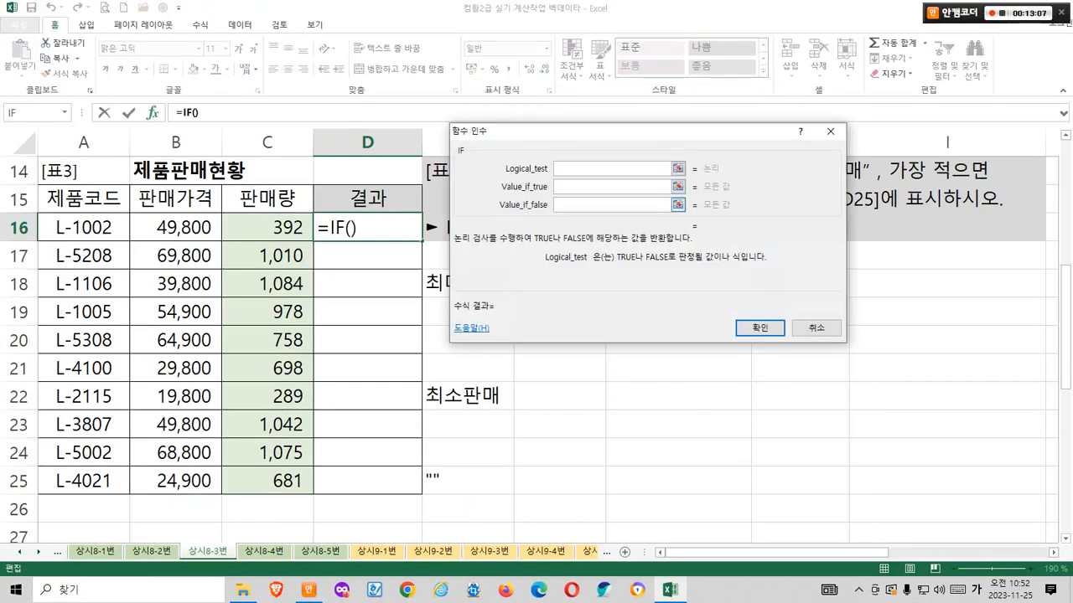
key(ctrl+2)
mouse_move(498, 160)
mouse_down()
mouse_move(551, 177)
mouse_move(610, 155)
mouse_move(607, 169)
mouse_up()
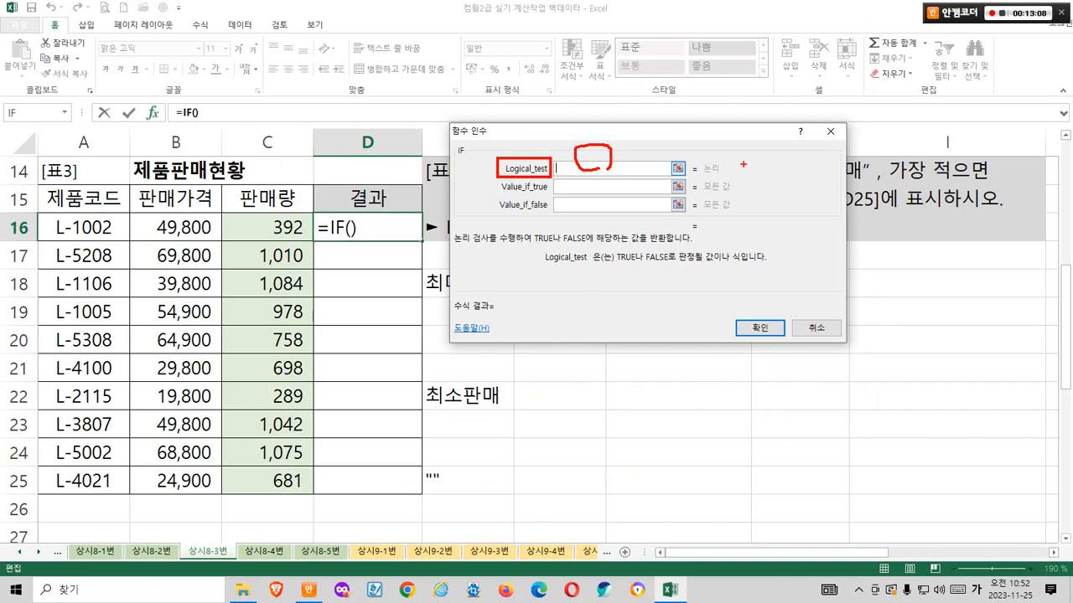
drag(746, 164, 735, 160)
mouse_move(645, 106)
mouse_down()
mouse_move(679, 118)
mouse_move(673, 166)
mouse_move(689, 204)
mouse_move(674, 253)
mouse_move(699, 259)
mouse_up()
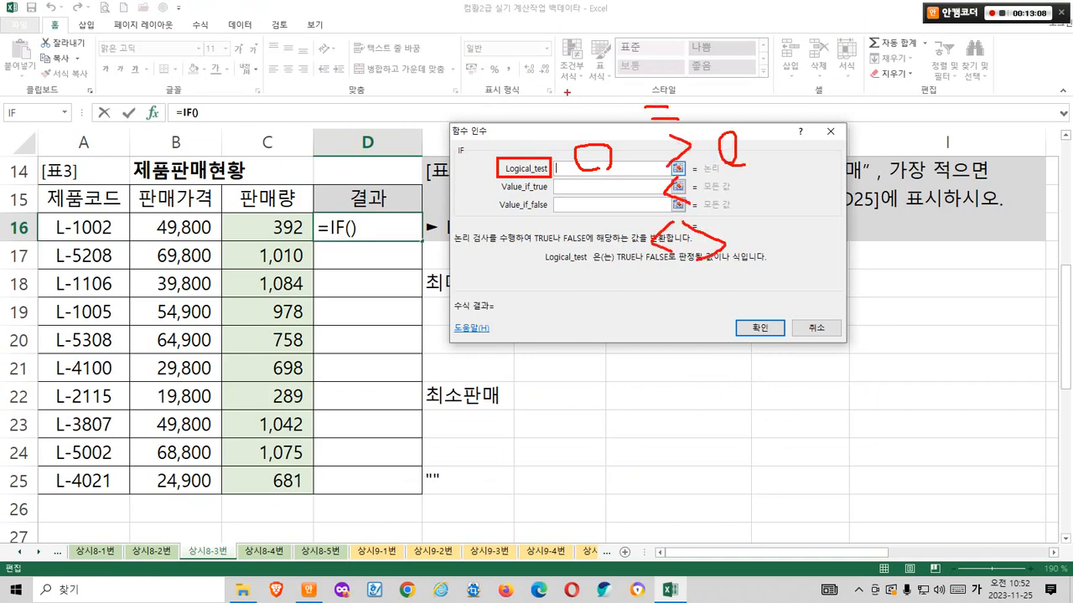
drag(567, 93, 768, 280)
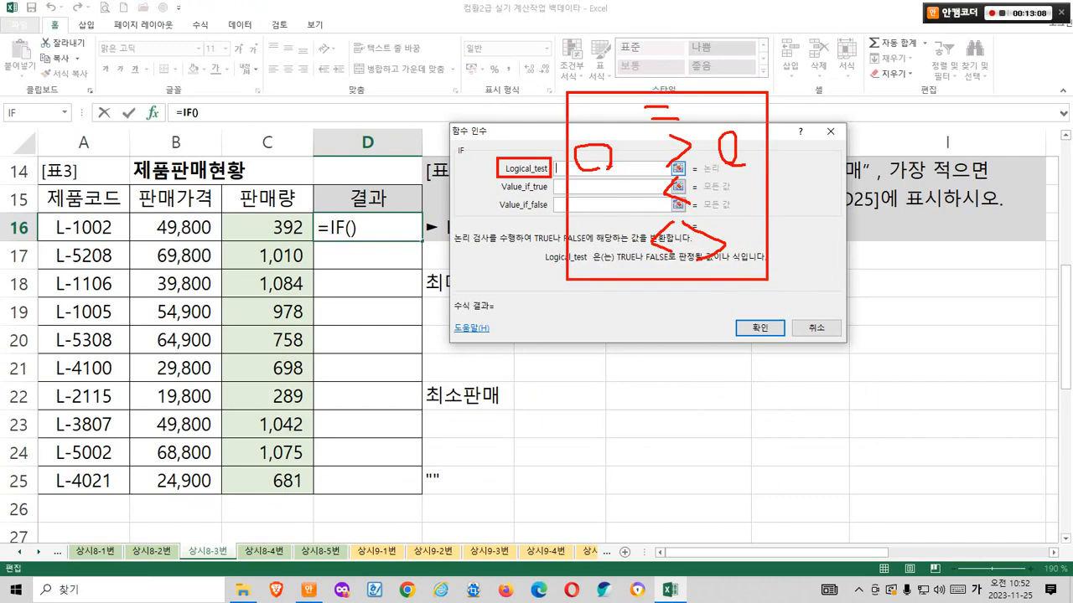
mouse_move(582, 126)
mouse_down()
mouse_move(591, 142)
mouse_move(605, 112)
mouse_move(655, 148)
mouse_move(676, 252)
mouse_up()
key(Escape)
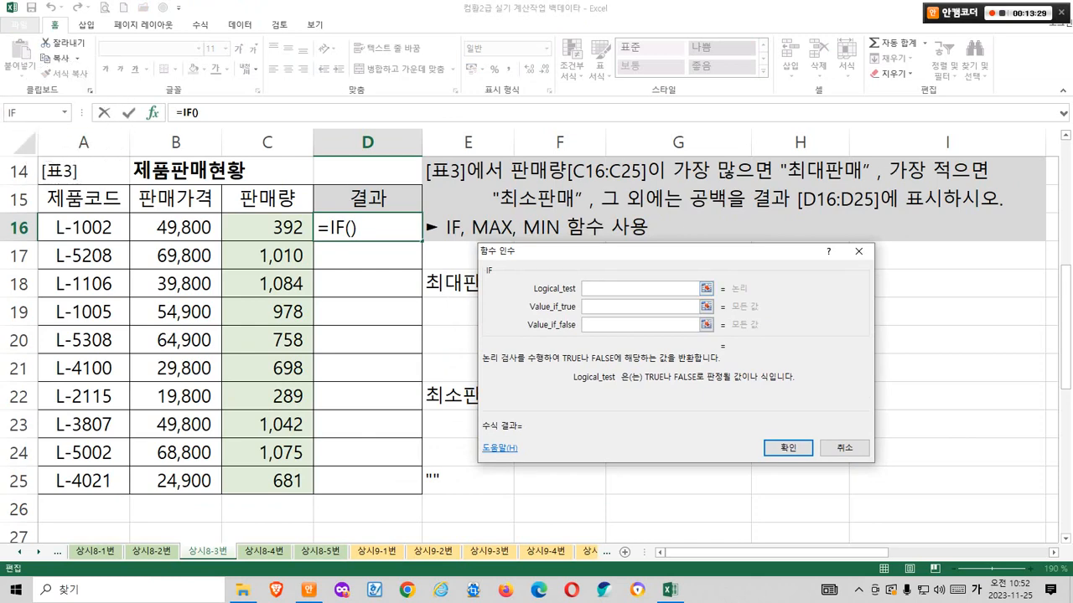
Start nesting another function inside IF's Logical_test and go to the functions beginning with M in the full list.
click(64, 112)
click(38, 290)
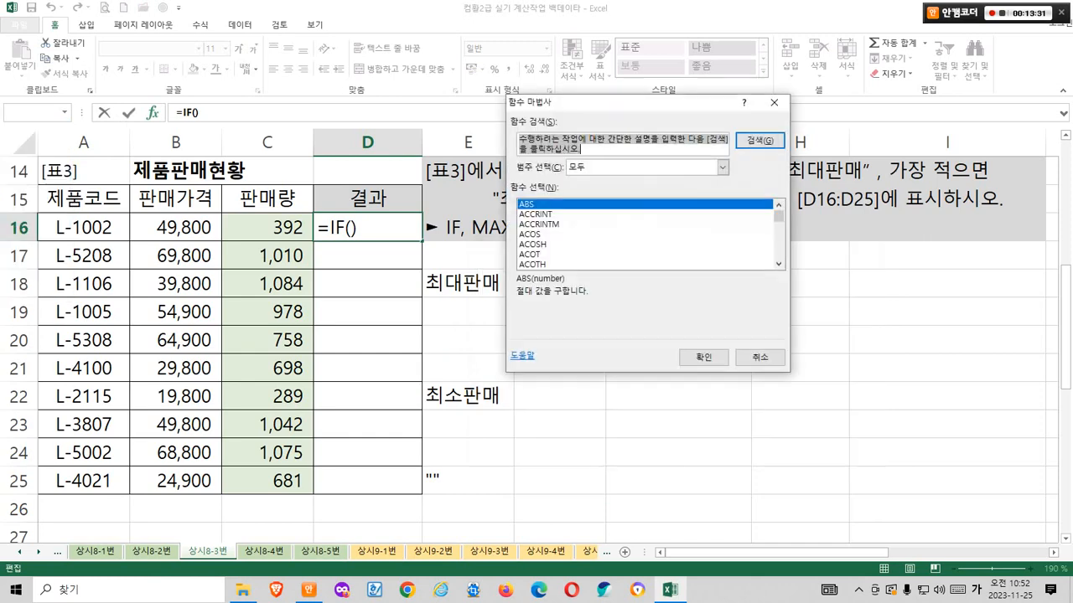
click(579, 235)
key(m)
scroll(578, 235, down, 2)
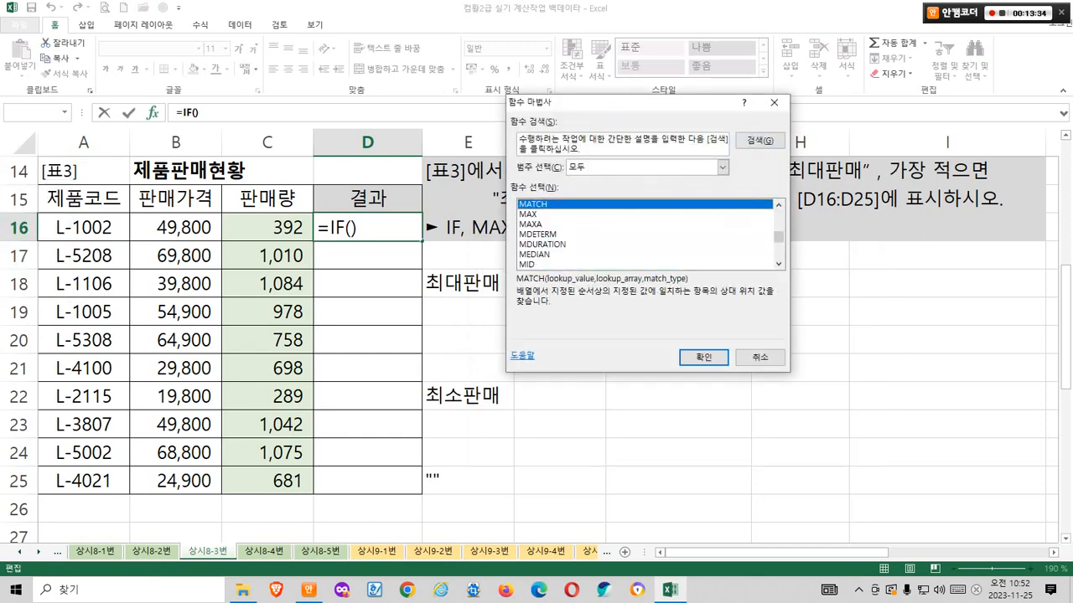
Insert the MAX function as the logical test of the IF formula in D16.
click(529, 215)
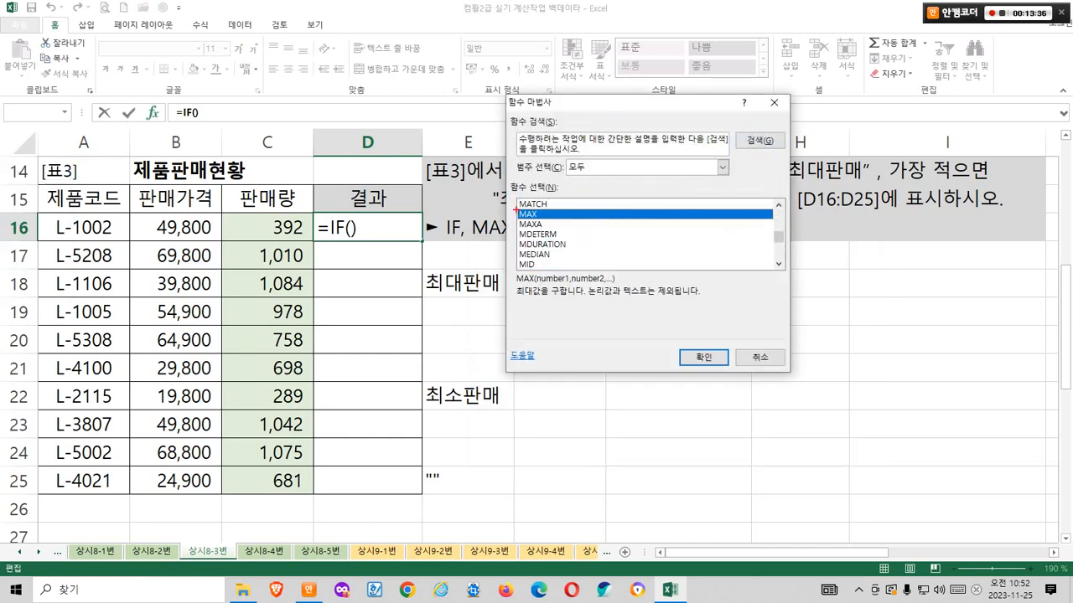
mouse_move(517, 210)
mouse_down()
mouse_move(484, 287)
mouse_move(682, 297)
mouse_up()
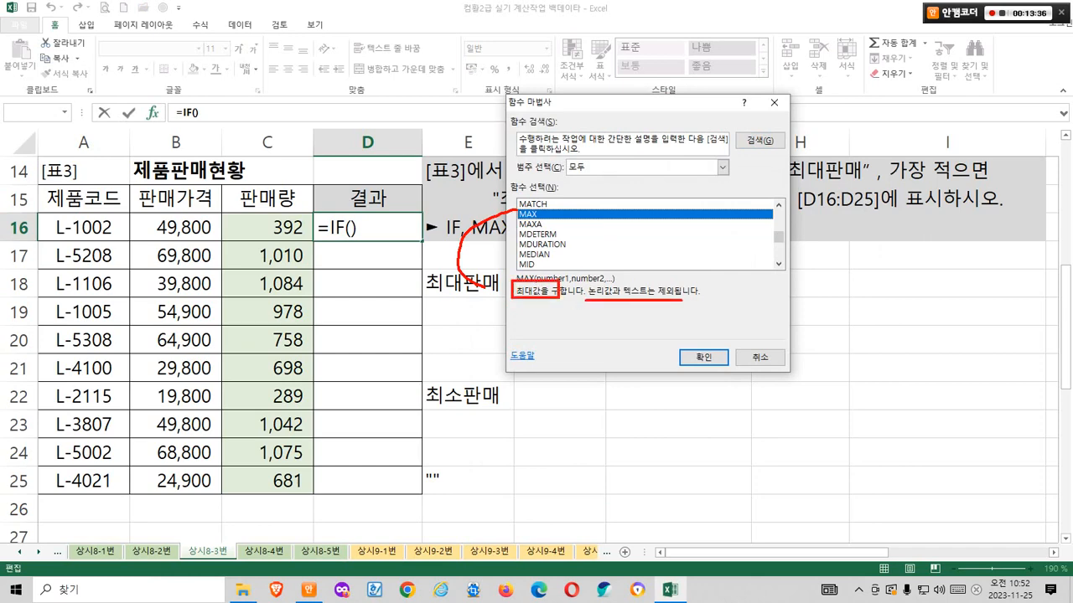
click(703, 357)
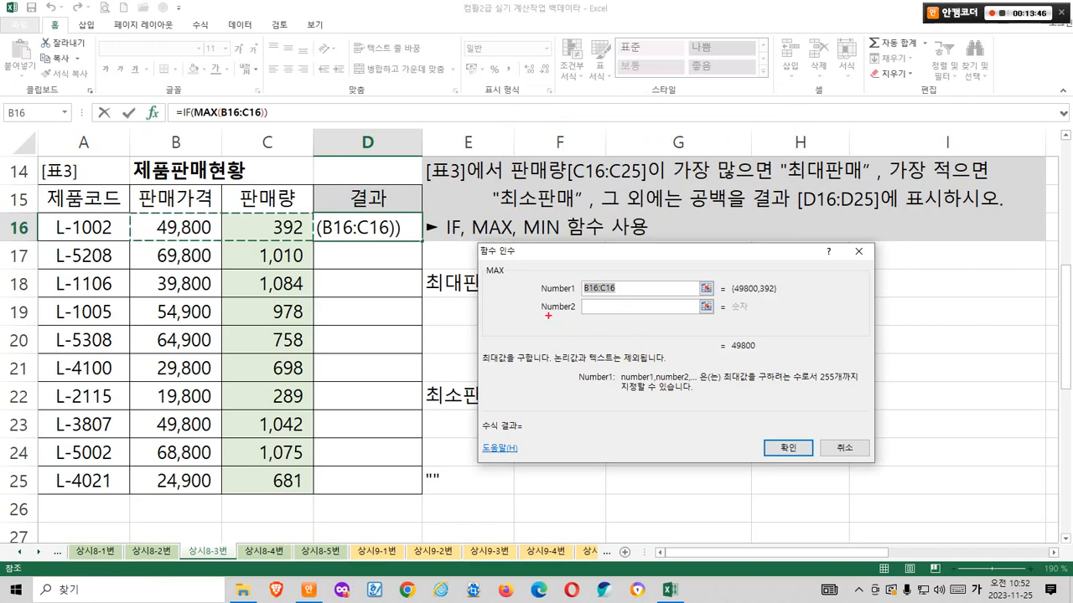
mouse_move(535, 308)
mouse_down()
mouse_move(765, 309)
mouse_move(775, 333)
mouse_up()
drag(773, 317, 807, 340)
mouse_move(589, 295)
mouse_down()
mouse_move(578, 268)
mouse_move(545, 381)
mouse_up()
mouse_move(618, 386)
mouse_down()
mouse_move(783, 388)
mouse_move(836, 374)
mouse_up()
mouse_move(685, 406)
mouse_down()
mouse_move(616, 409)
mouse_move(643, 412)
mouse_up()
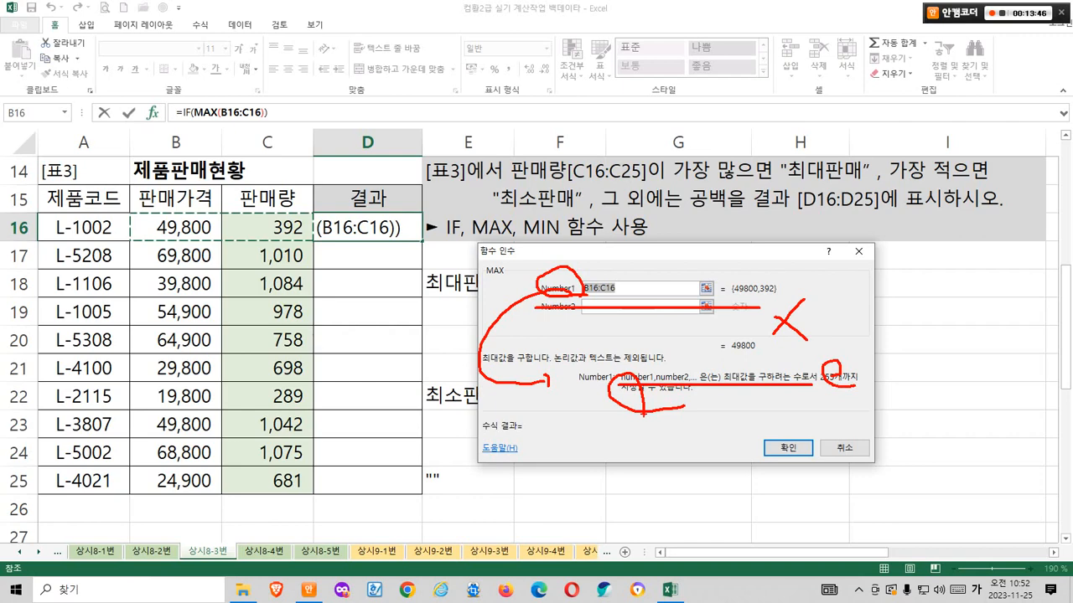
key(Escape)
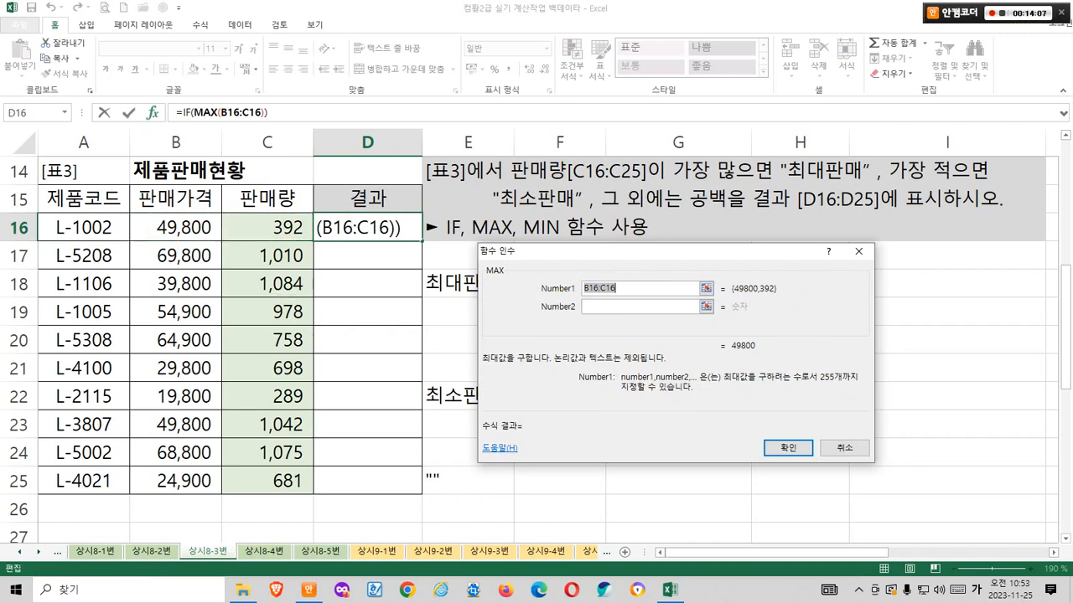
Set the MAX range to the sales quantities C16:C25 and return to the arguments of the enclosing IF function.
drag(266, 227, 268, 480)
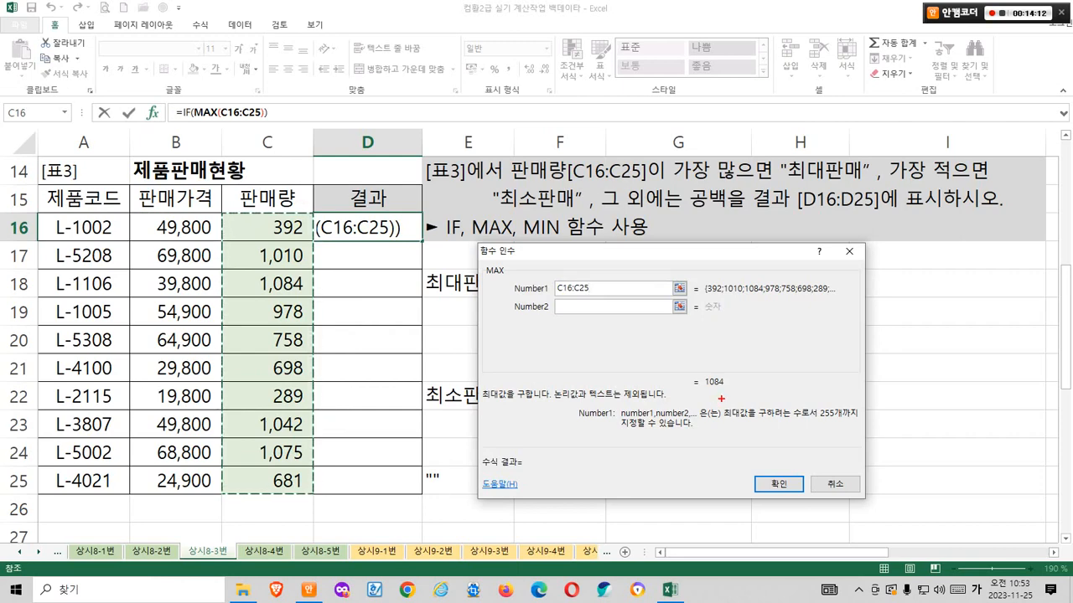
mouse_move(721, 399)
mouse_down()
mouse_move(681, 381)
mouse_move(718, 392)
mouse_up()
mouse_move(308, 300)
mouse_down()
mouse_move(306, 275)
mouse_move(536, 342)
mouse_move(611, 381)
mouse_up()
drag(596, 340, 626, 338)
drag(609, 345, 637, 342)
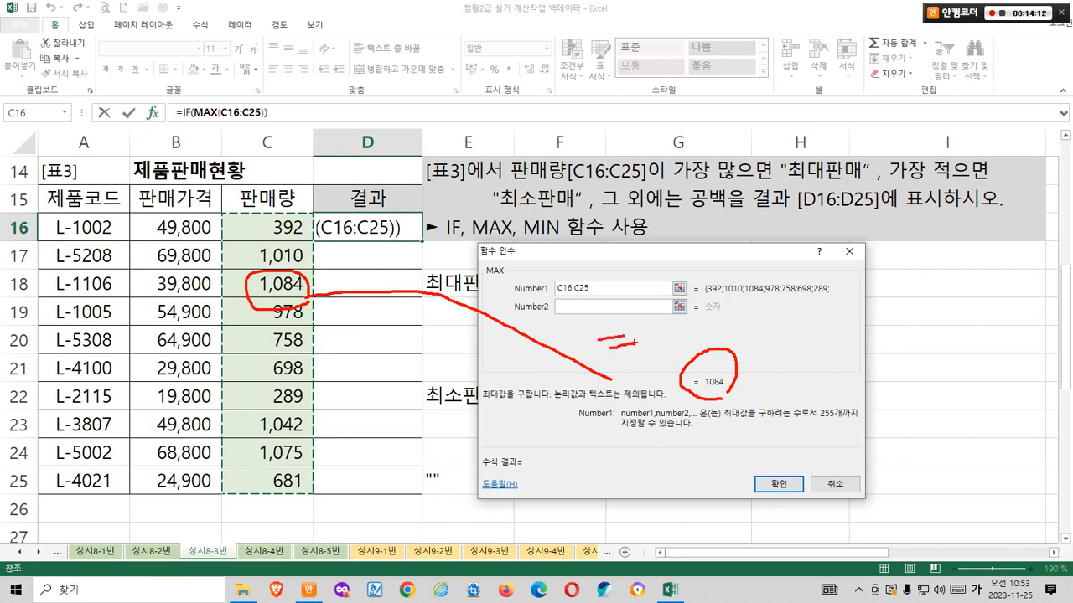
mouse_move(738, 461)
mouse_down()
mouse_move(765, 460)
mouse_move(760, 496)
mouse_move(786, 507)
mouse_up()
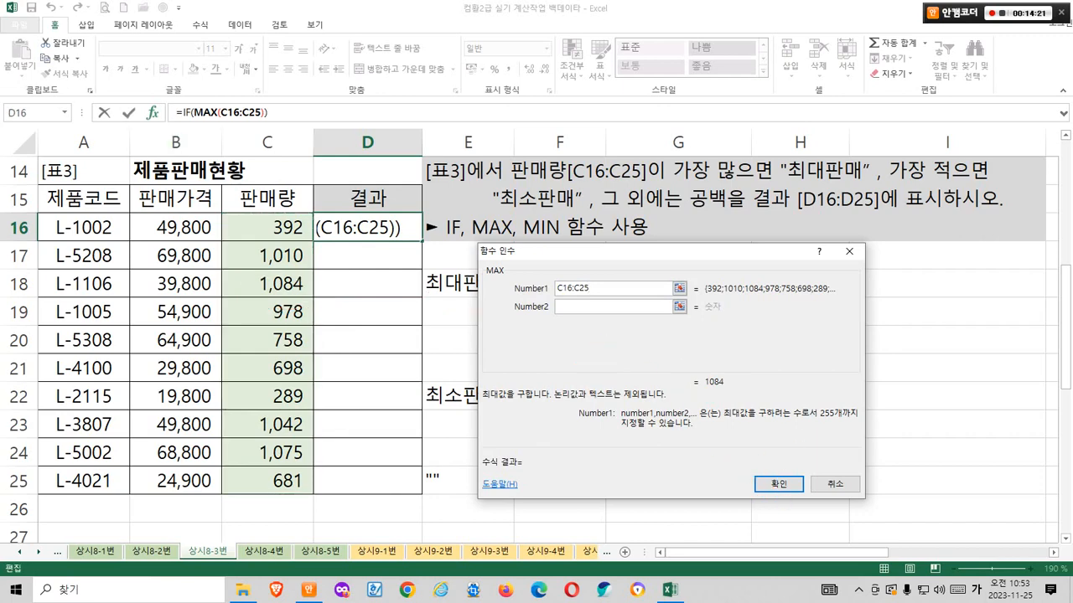
click(186, 112)
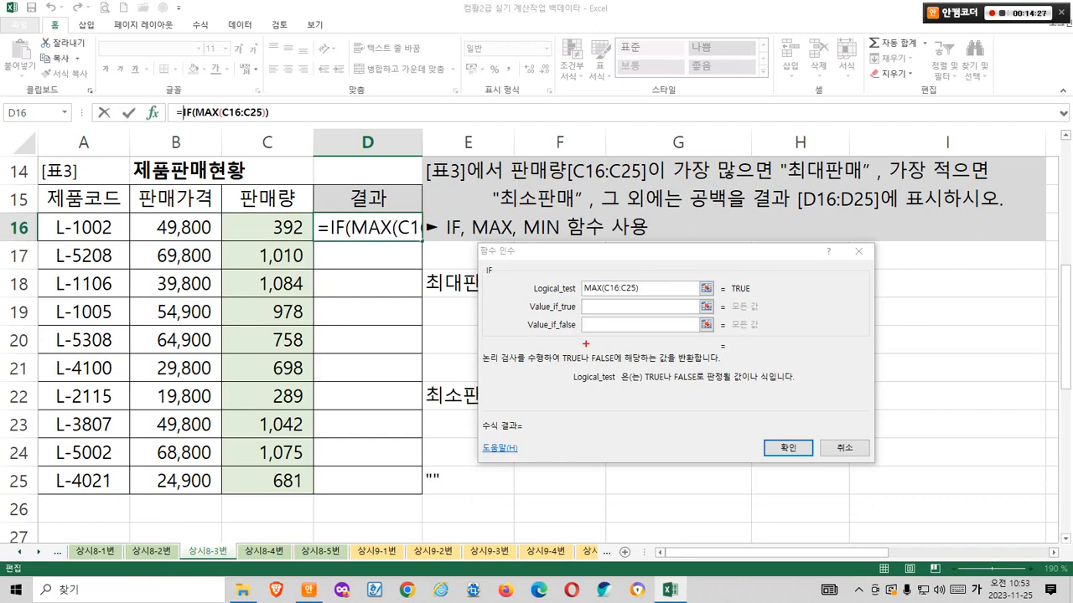
mouse_move(527, 278)
mouse_down()
mouse_move(616, 303)
mouse_move(626, 284)
mouse_move(622, 306)
mouse_up()
drag(719, 262, 712, 268)
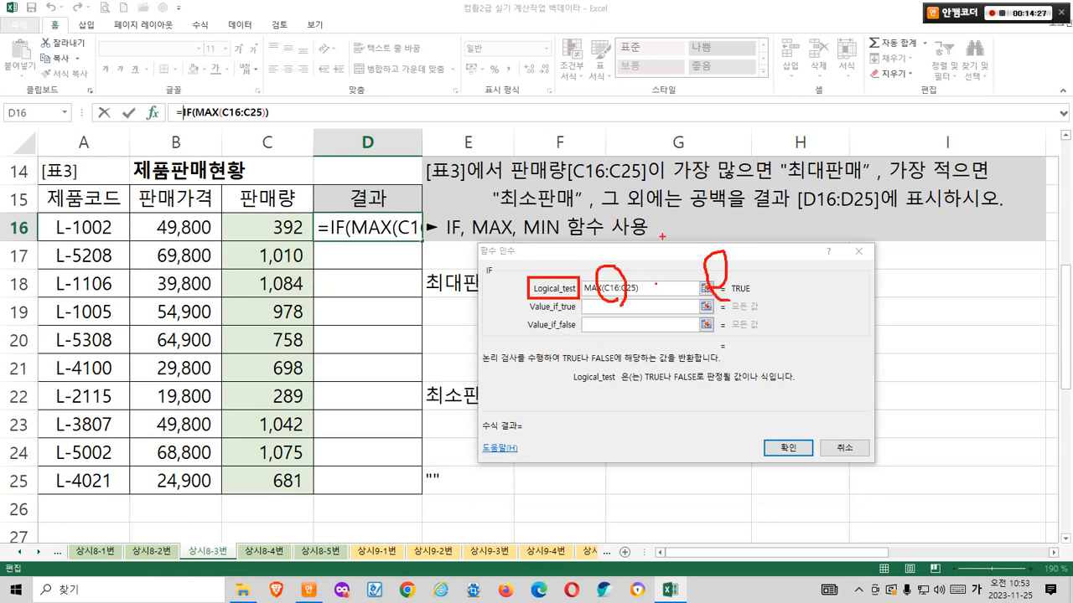
drag(659, 238, 675, 235)
mouse_move(666, 243)
mouse_down()
mouse_move(682, 240)
mouse_move(669, 335)
mouse_move(693, 345)
mouse_up()
mouse_move(627, 217)
mouse_down()
mouse_move(719, 238)
mouse_move(754, 367)
mouse_up()
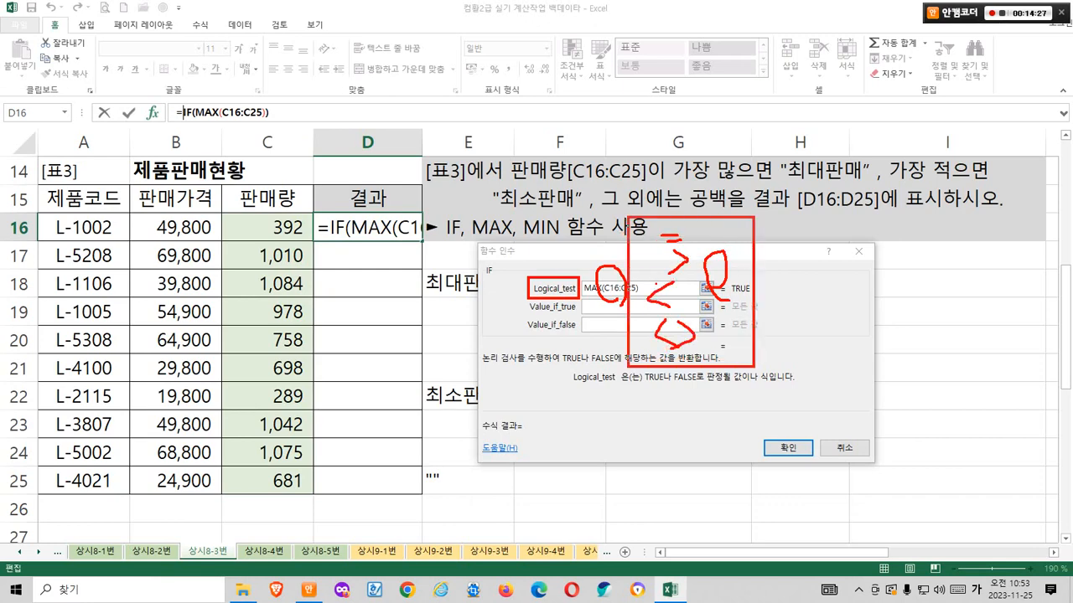
mouse_move(587, 238)
mouse_down()
mouse_move(602, 254)
mouse_move(614, 213)
mouse_up()
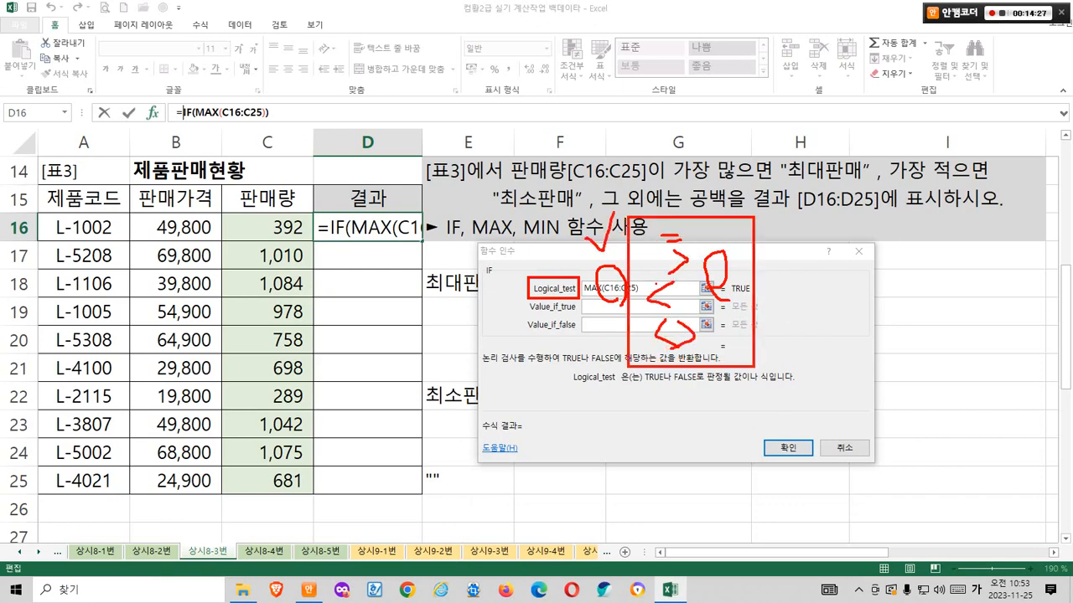
mouse_move(676, 177)
mouse_down()
mouse_move(657, 186)
mouse_move(675, 196)
mouse_up()
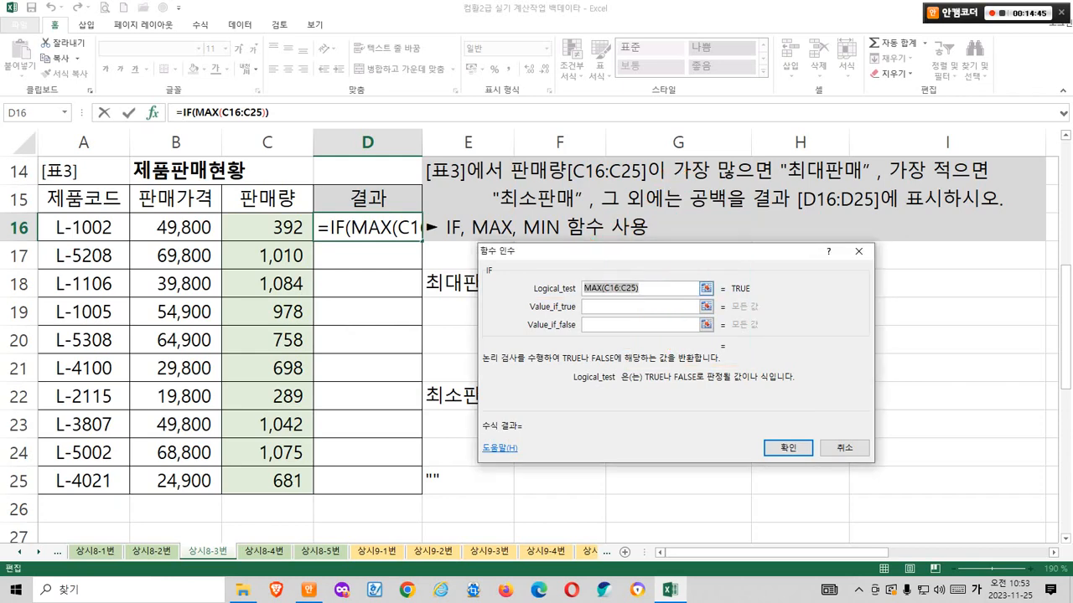
Complete the IF logical test as MAX(C16:C25)=C16.
click(644, 289)
text(=)
click(267, 227)
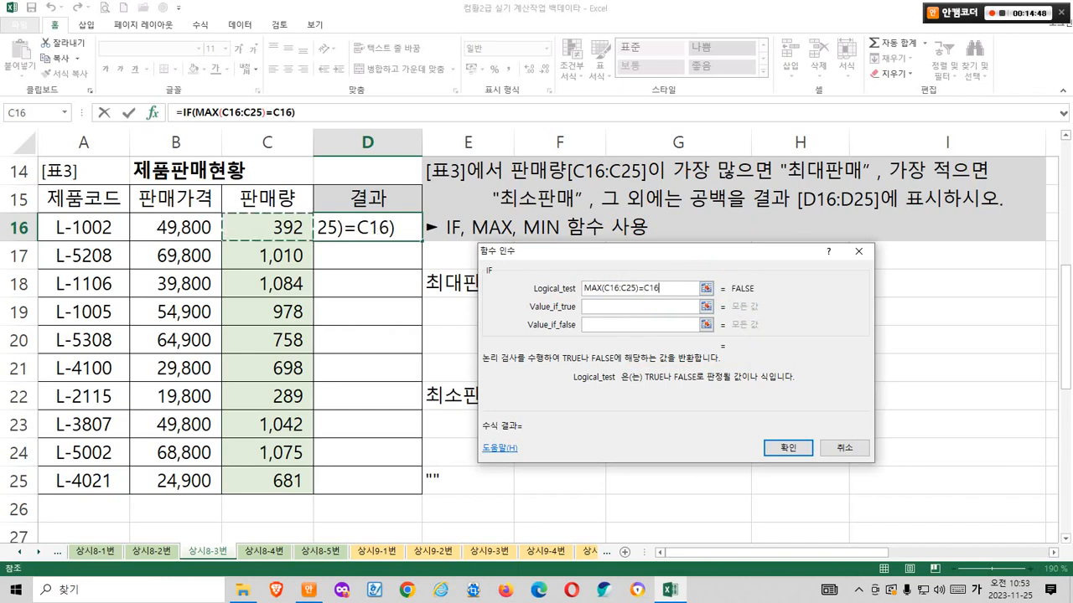
Enter "최대판매" as the IF function's value if true.
drag(637, 251, 479, 253)
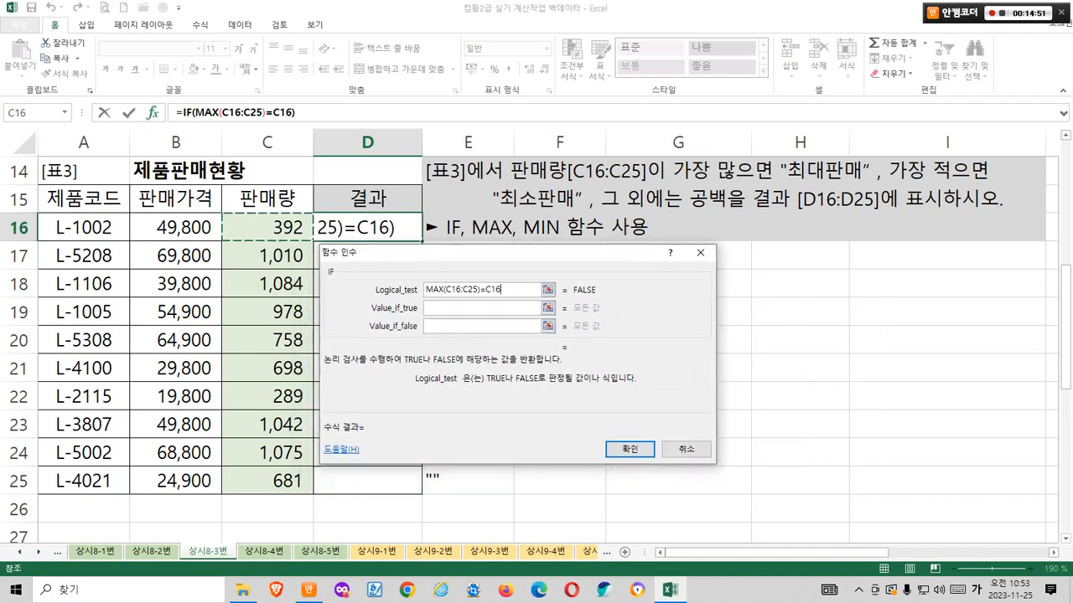
click(482, 309)
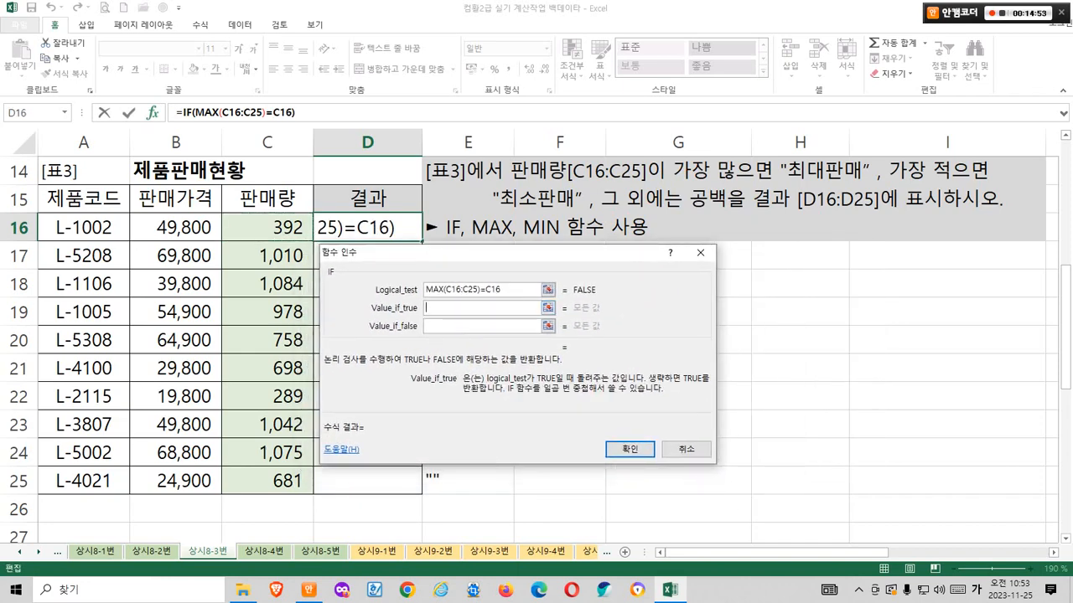
mouse_move(429, 310)
mouse_down()
mouse_move(409, 341)
mouse_move(445, 377)
mouse_up()
drag(530, 386, 635, 385)
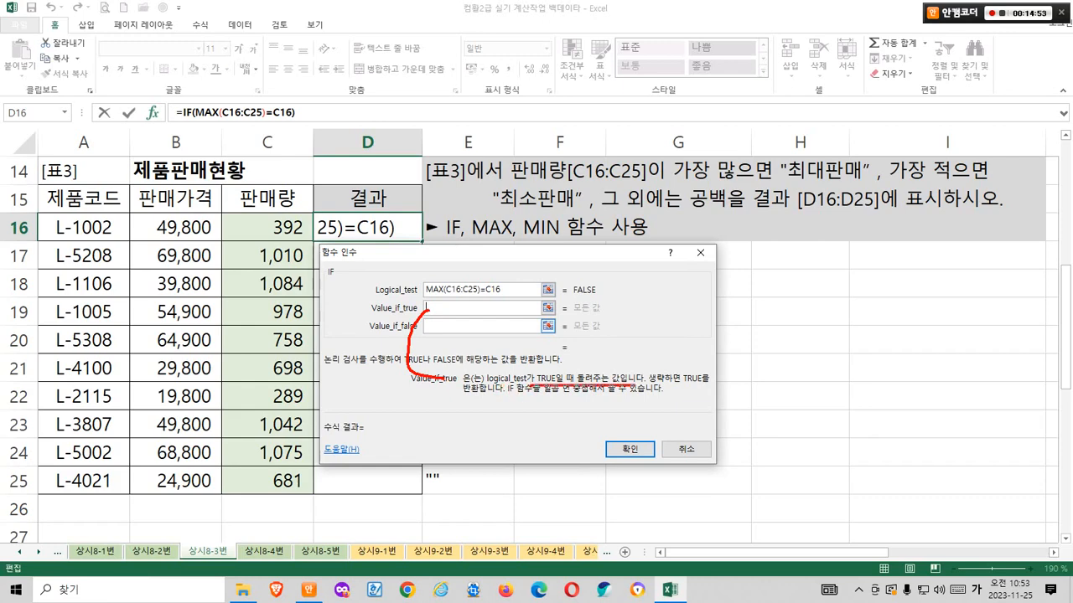
key(Escape)
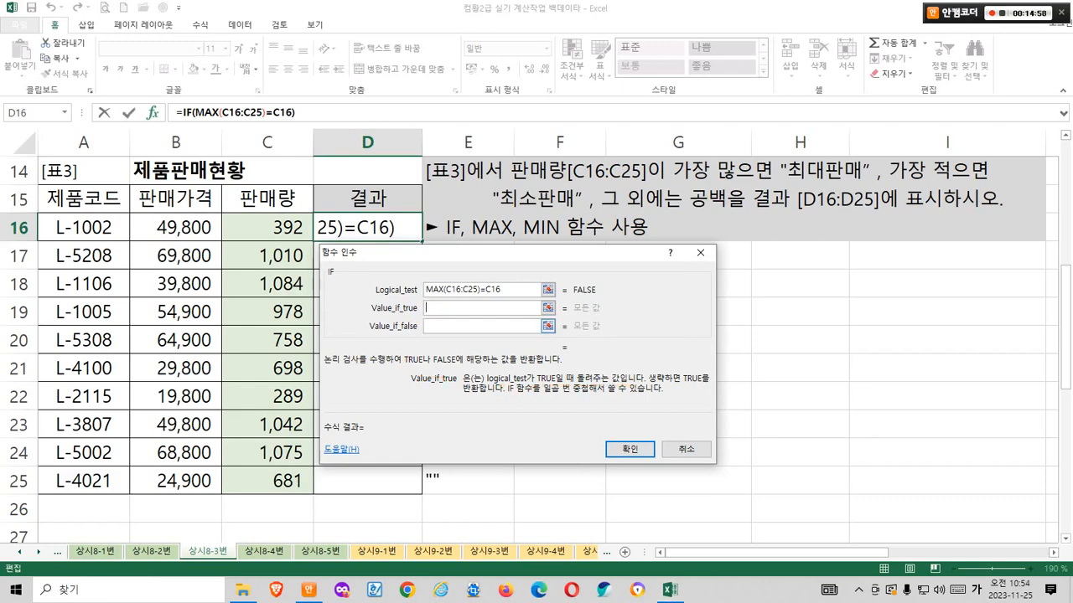
drag(781, 153, 866, 189)
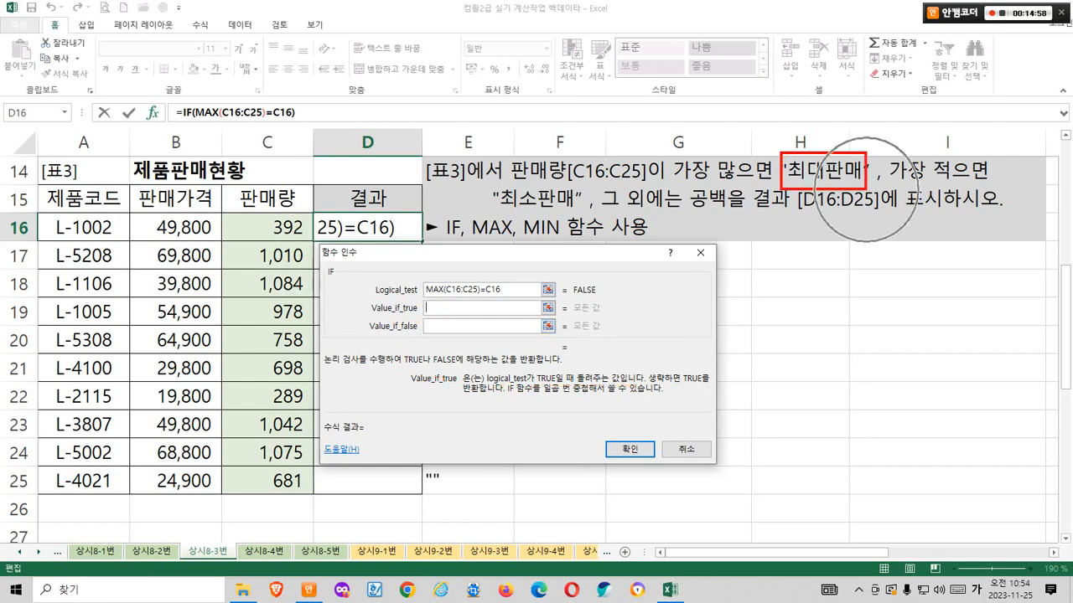
key(Escape)
text(최대판매)
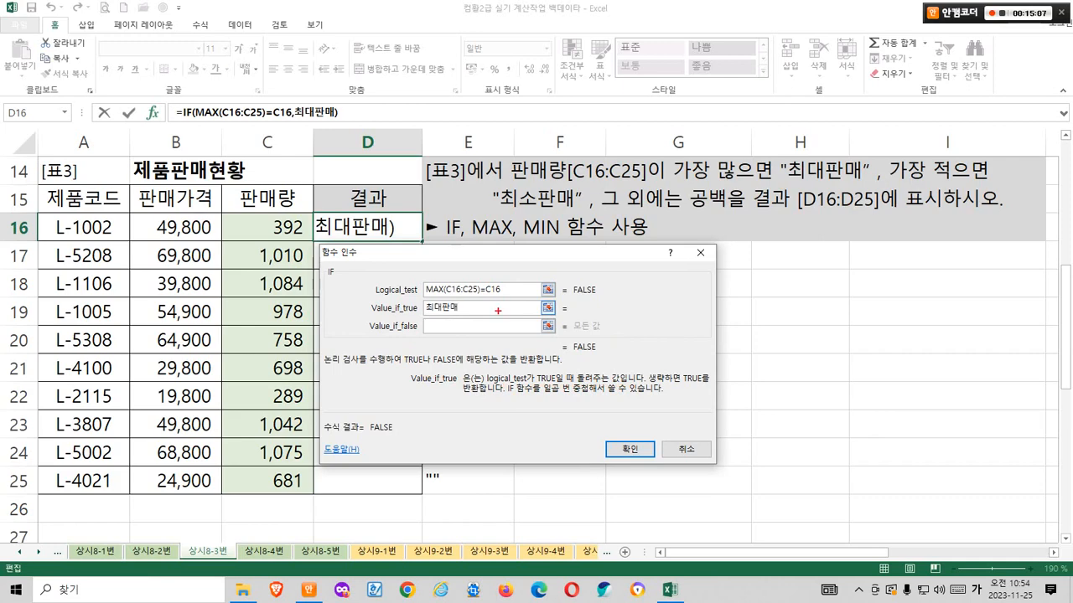
mouse_move(403, 295)
mouse_down()
mouse_move(414, 310)
mouse_move(467, 305)
mouse_up()
drag(473, 291, 471, 303)
key(Escape)
key(Tab)
mouse_move(435, 303)
mouse_down()
mouse_move(423, 315)
mouse_move(462, 311)
mouse_up()
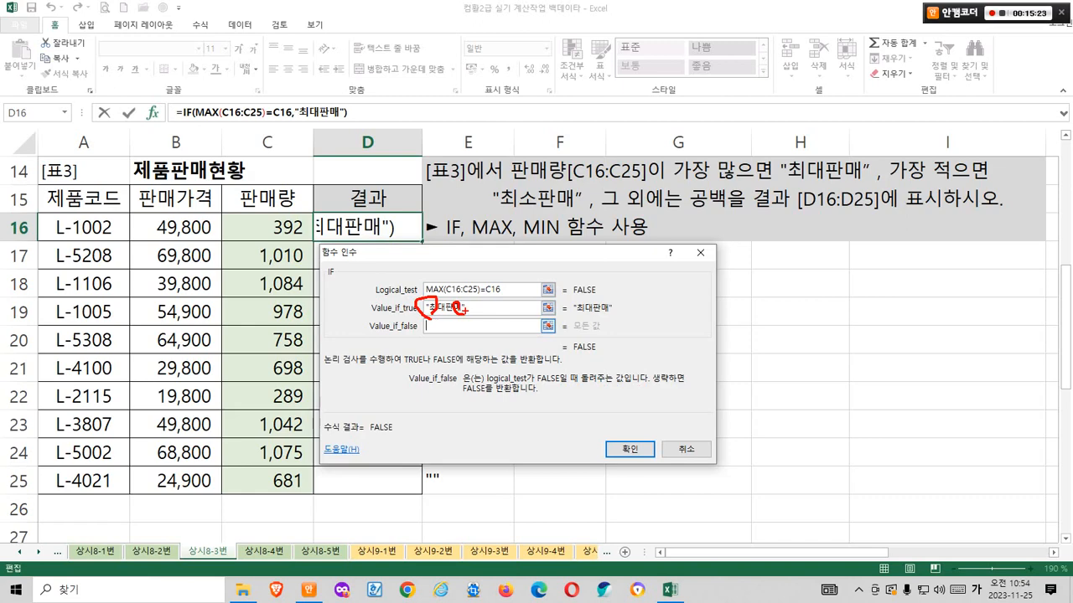
Nest a second IF function in the value-if-false argument of the first IF.
drag(503, 252, 660, 254)
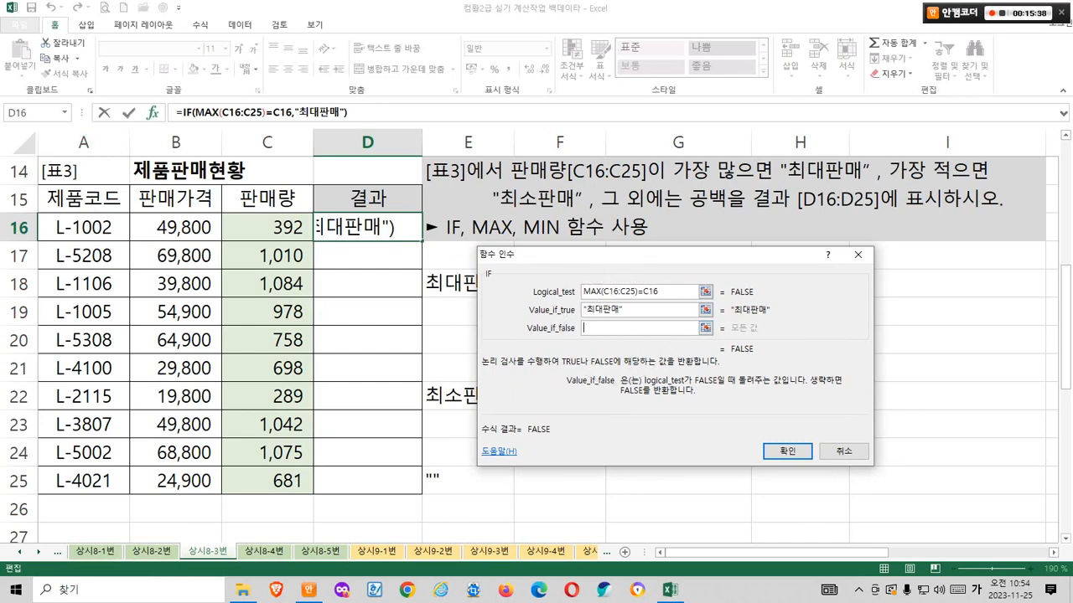
click(64, 112)
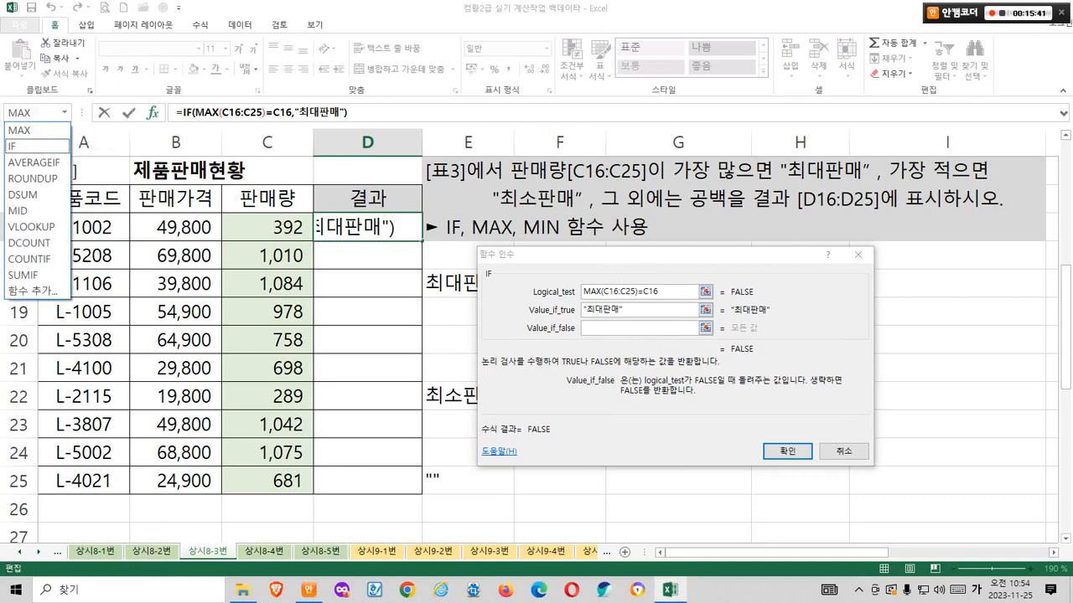
click(33, 145)
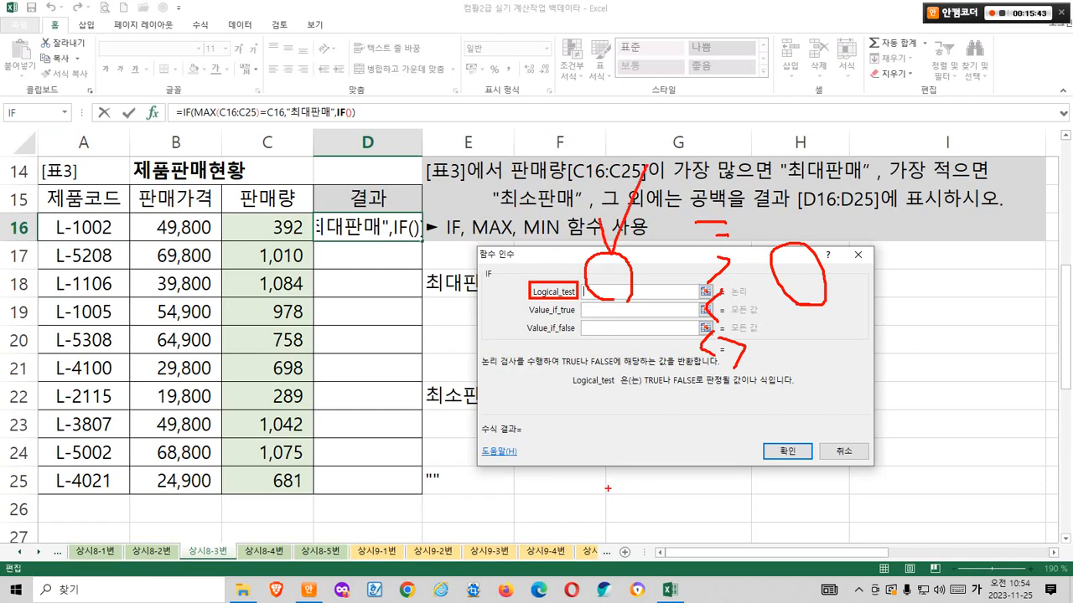
drag(260, 210, 310, 243)
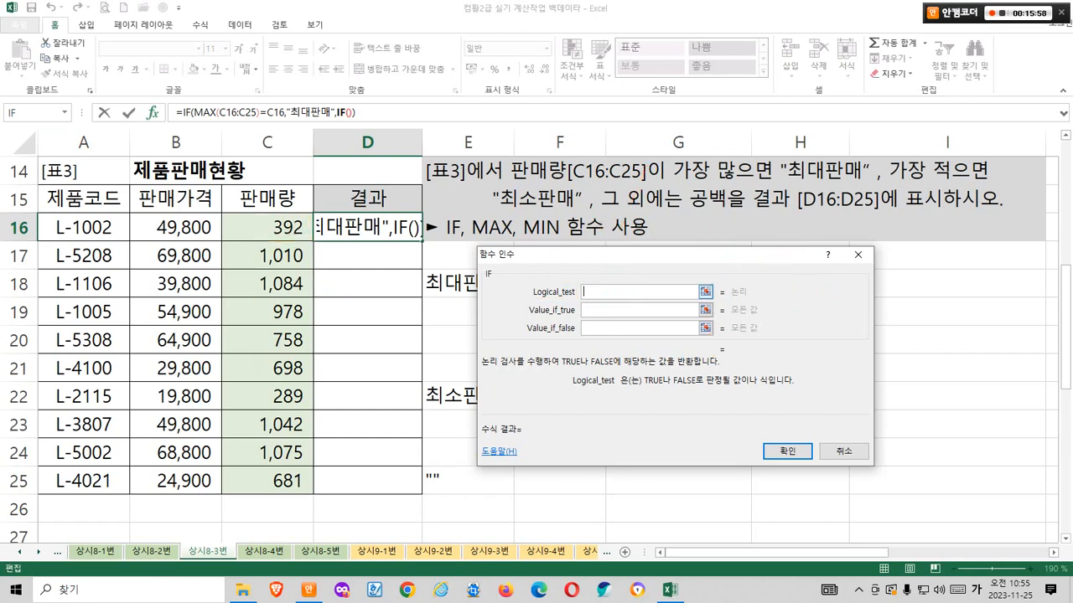
key(ctrl+2)
mouse_move(568, 251)
mouse_down()
mouse_move(521, 233)
mouse_move(570, 244)
mouse_up()
key(Escape)
Find the MIN function in the full function list and insert it as the nested IF's logical test.
click(64, 112)
click(38, 291)
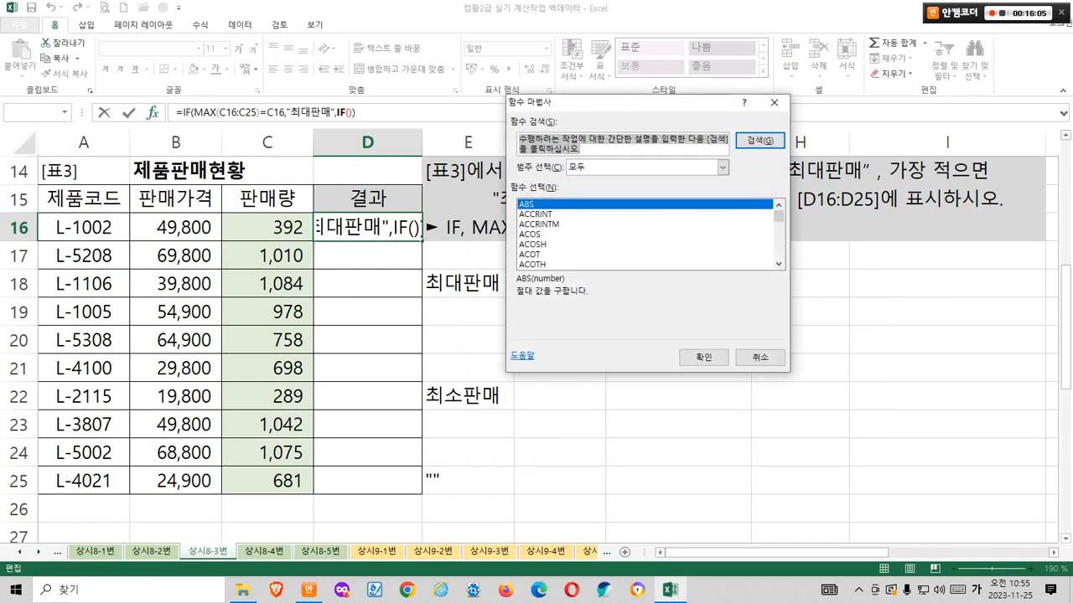
click(587, 244)
key(m)
scroll(587, 244, down, 2)
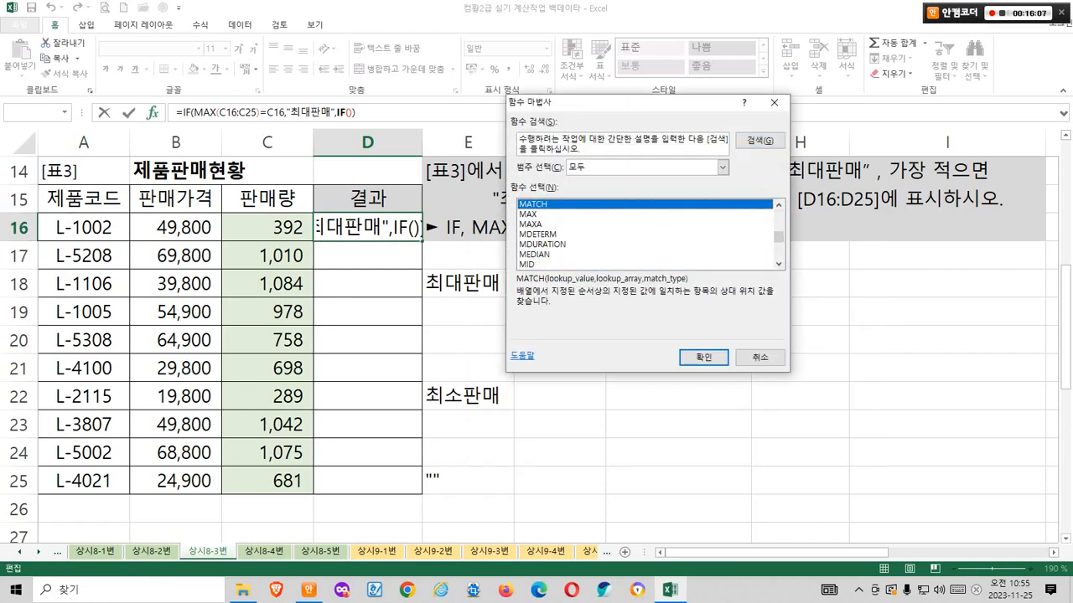
scroll(646, 234, down, 2)
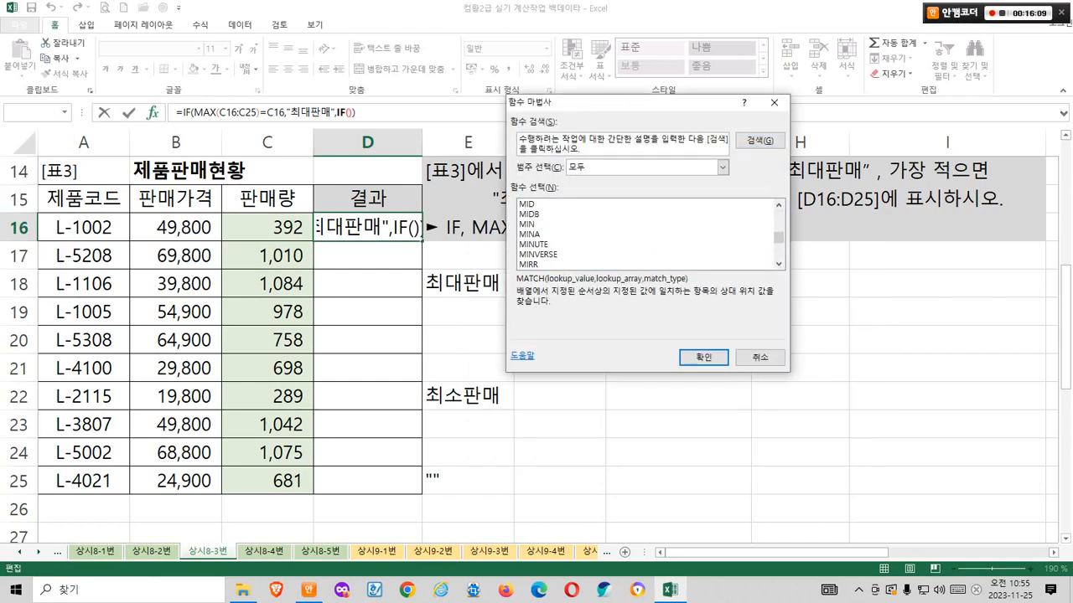
click(527, 224)
key(ctrl+2)
mouse_move(532, 241)
mouse_down()
mouse_move(502, 227)
mouse_move(518, 243)
mouse_up()
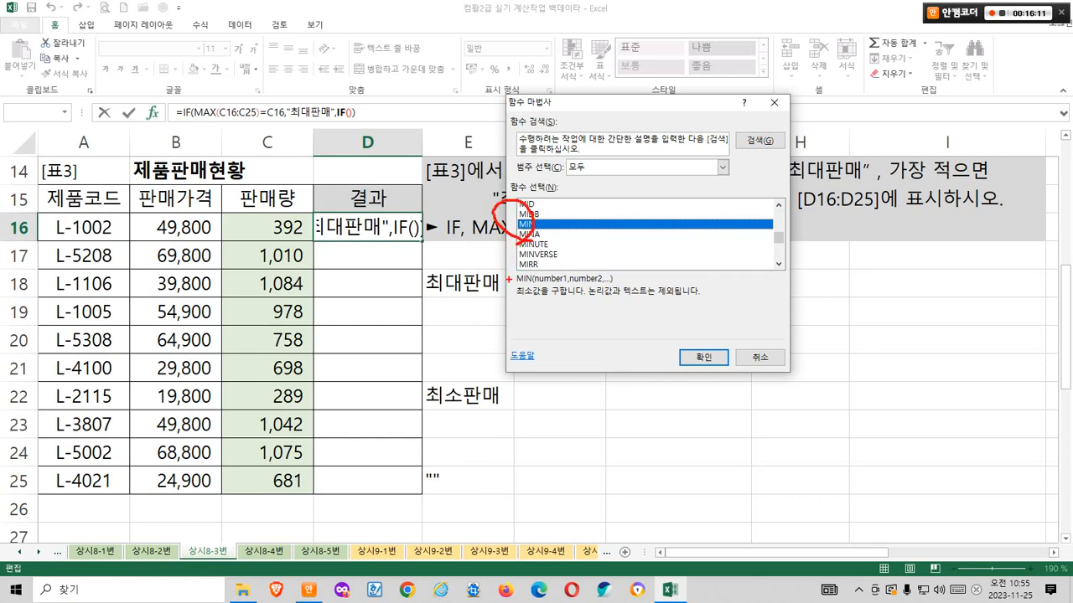
mouse_move(507, 281)
mouse_down()
mouse_move(581, 303)
mouse_move(703, 299)
mouse_move(598, 307)
mouse_move(612, 307)
mouse_up()
click(703, 357)
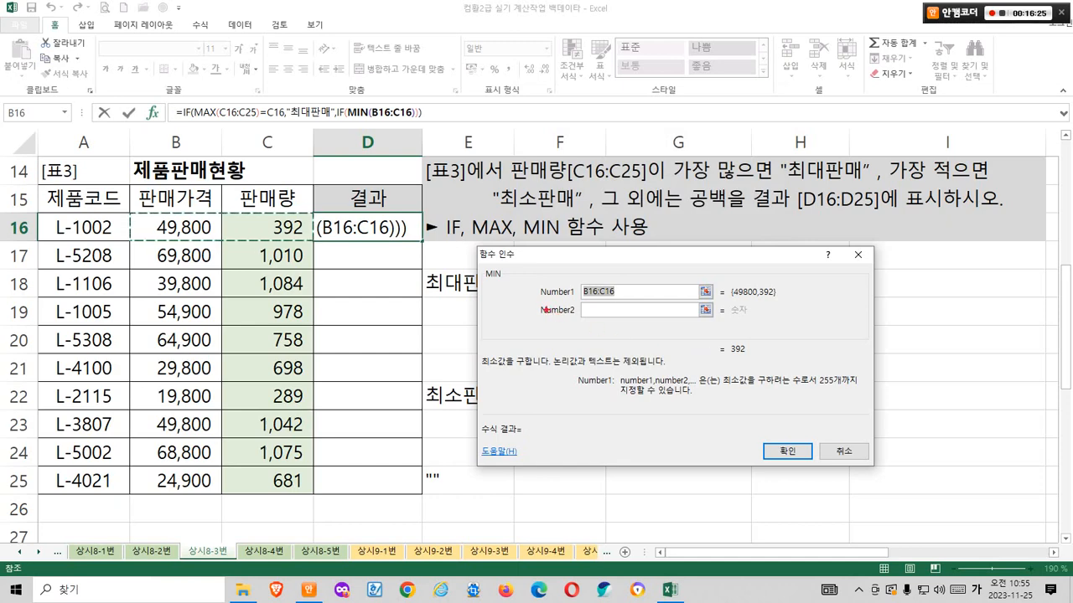
drag(547, 310, 768, 310)
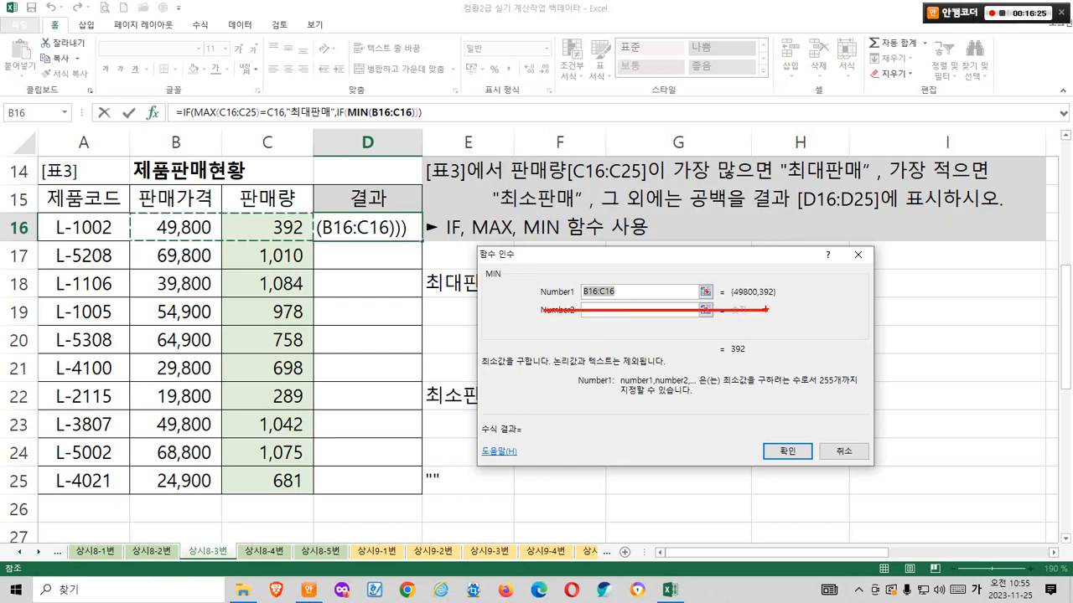
mouse_move(800, 301)
mouse_down()
mouse_move(778, 340)
mouse_move(815, 346)
mouse_up()
mouse_move(602, 293)
mouse_down()
mouse_move(564, 287)
mouse_move(523, 379)
mouse_move(590, 394)
mouse_up()
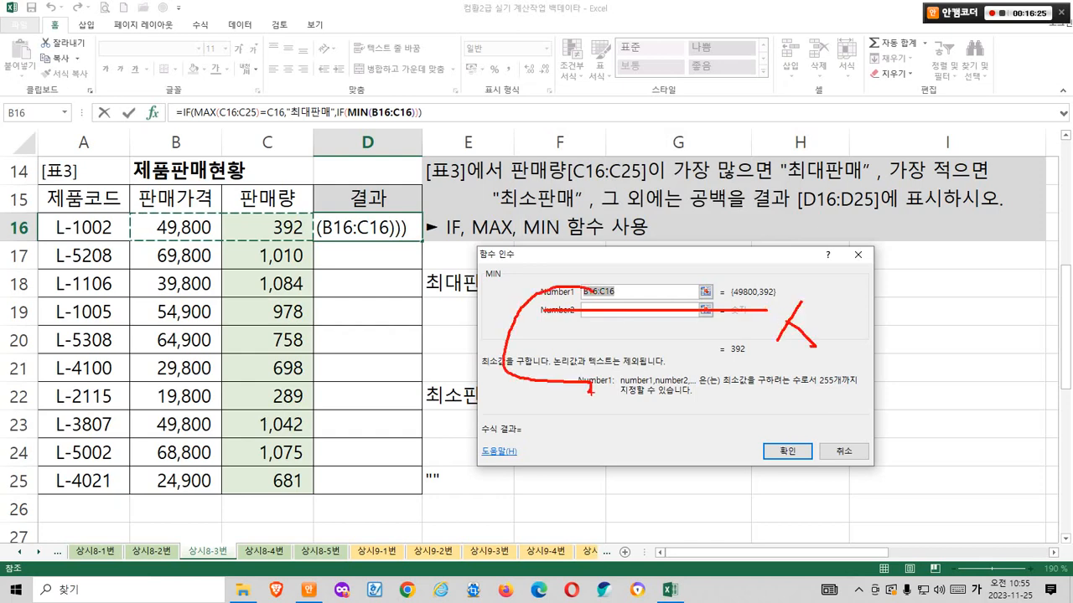
drag(714, 388, 851, 388)
drag(621, 402, 676, 401)
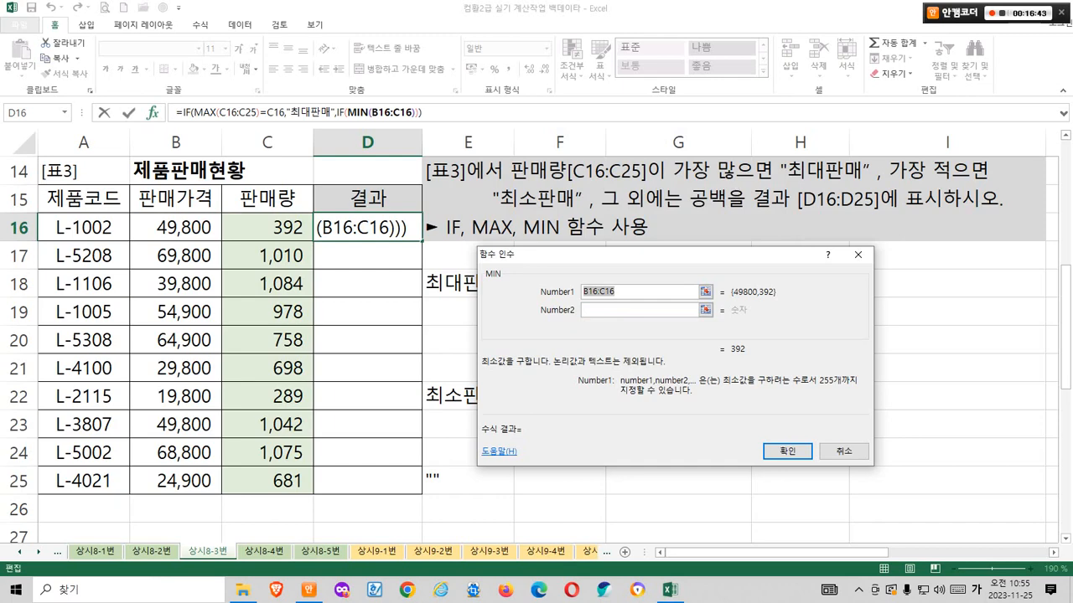
Set the MIN function's range to the sales quantities C16:C25.
drag(268, 228, 221, 473)
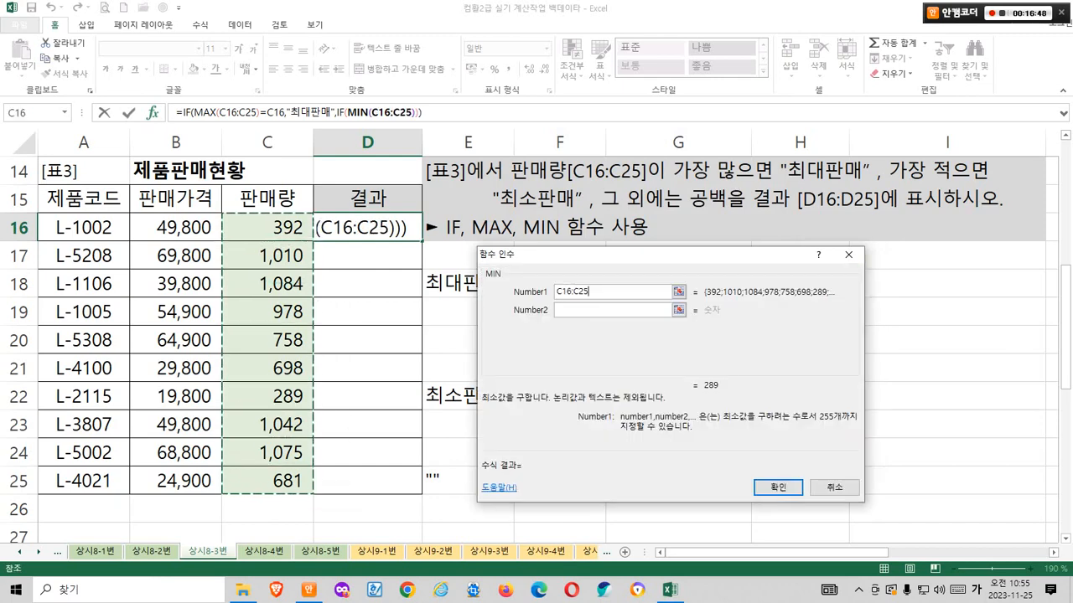
drag(265, 381, 316, 414)
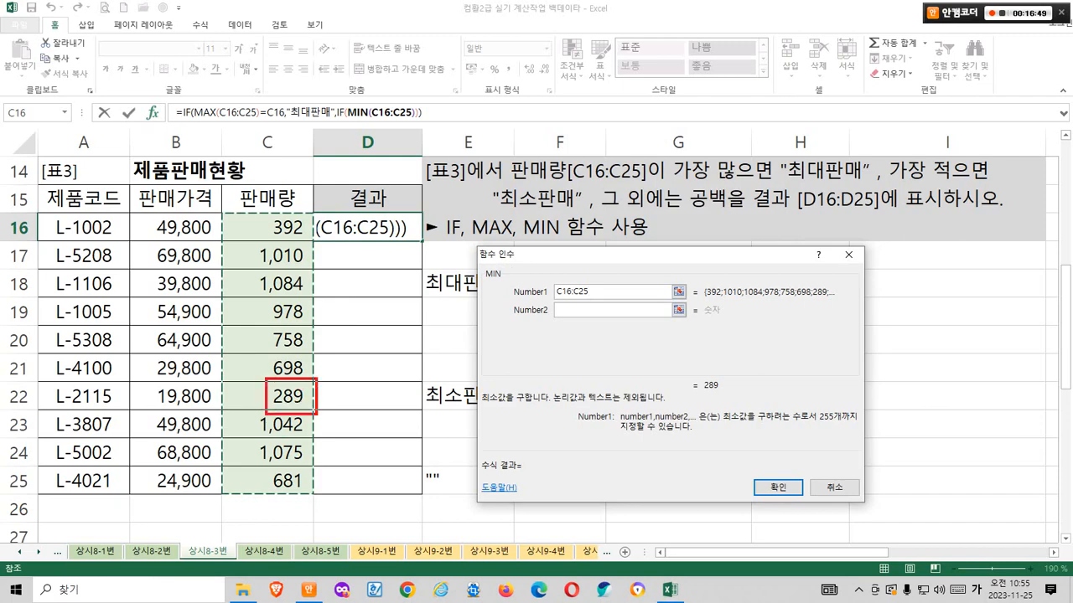
mouse_move(726, 396)
mouse_down()
mouse_move(677, 388)
mouse_move(726, 386)
mouse_up()
mouse_move(326, 392)
mouse_down()
mouse_move(470, 329)
mouse_move(619, 371)
mouse_up()
drag(573, 326, 615, 325)
drag(594, 336, 613, 336)
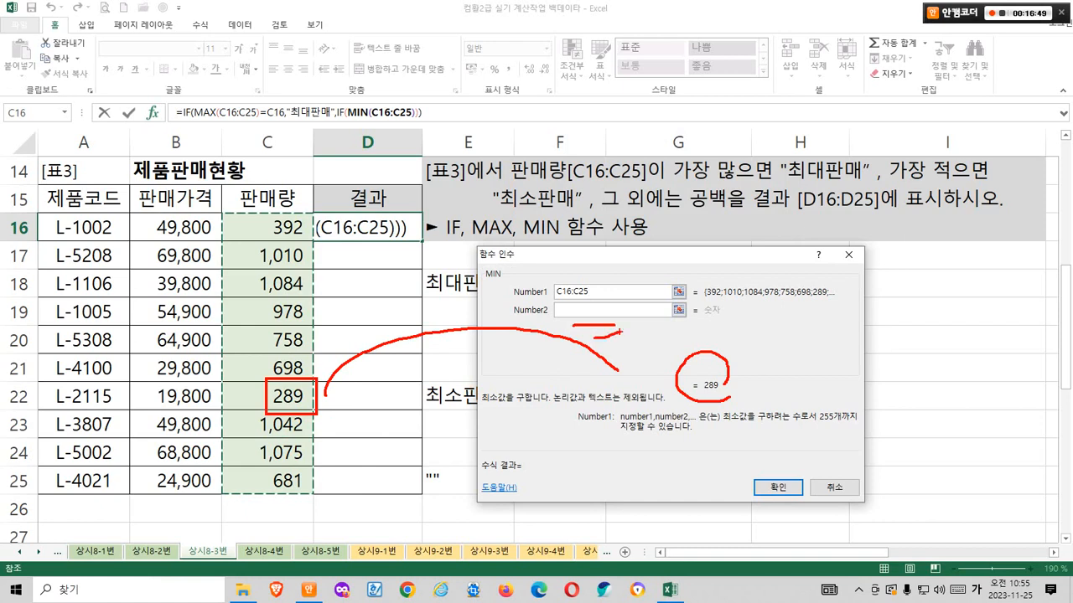
key(Escape)
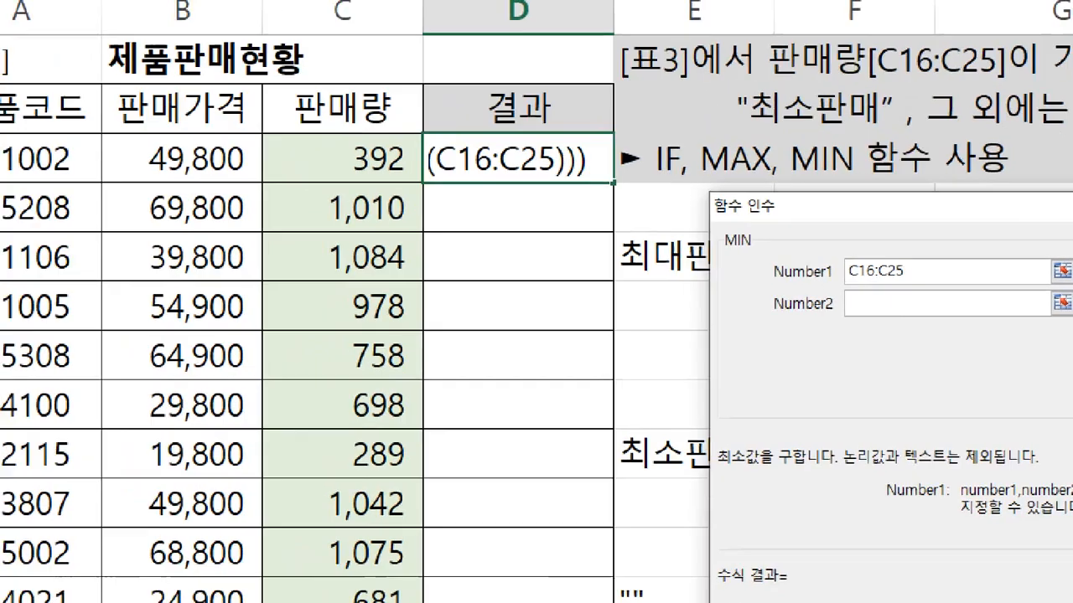
click(134, 170)
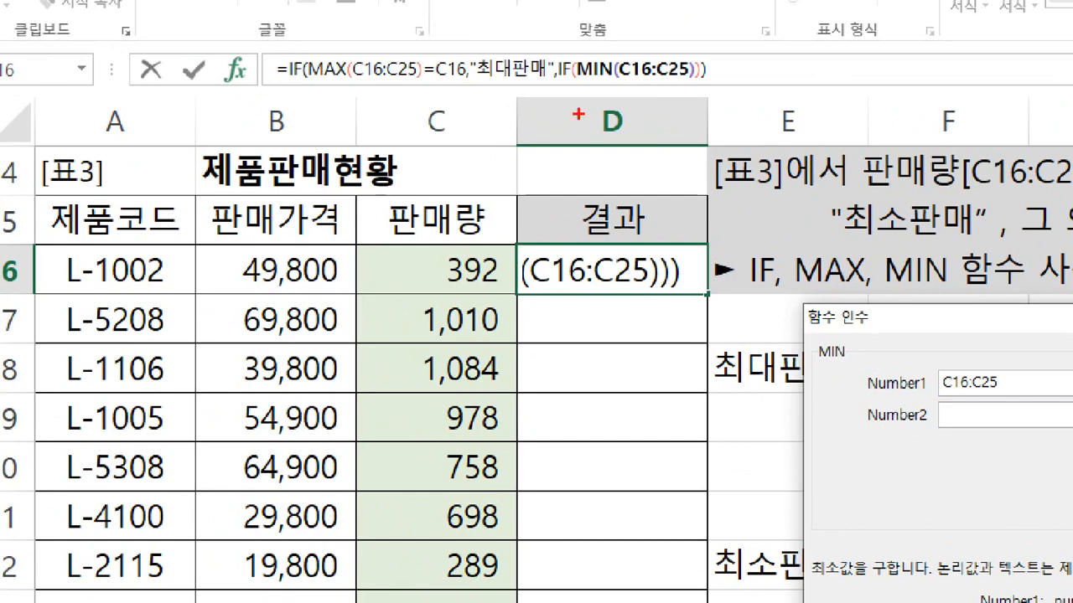
drag(570, 46, 697, 87)
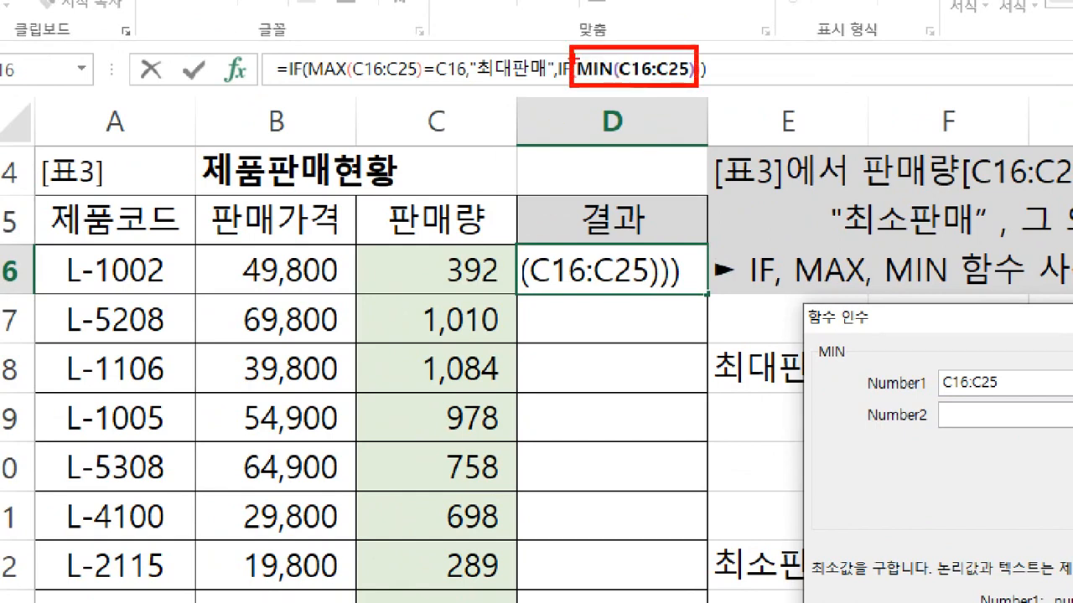
drag(551, 47, 580, 28)
key(Escape)
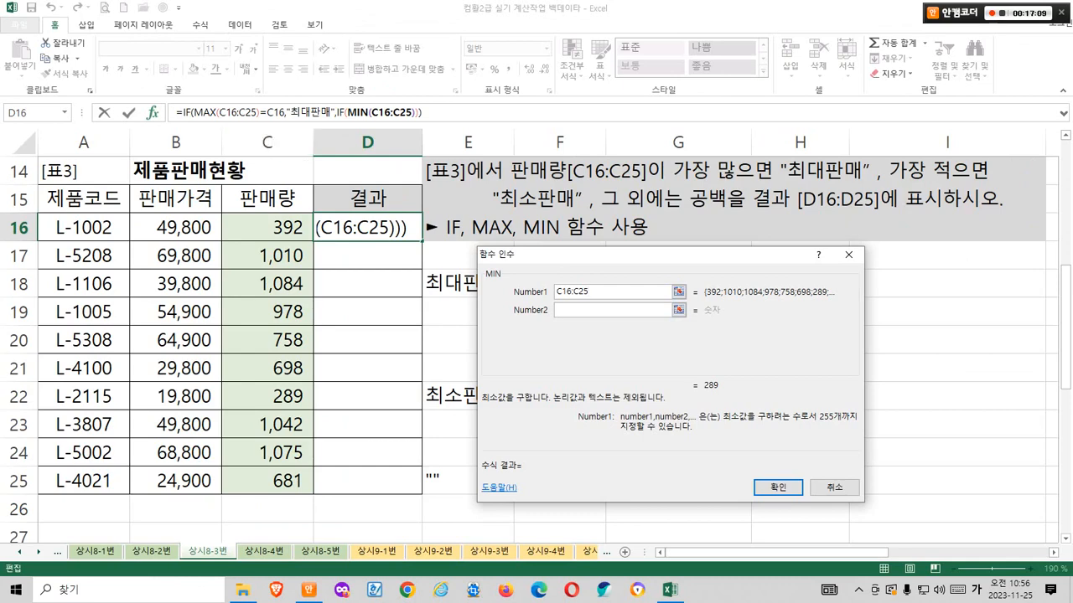
Return from the MIN function's arguments to those of the nested IF in D16's formula.
click(340, 112)
key(ctrl+2)
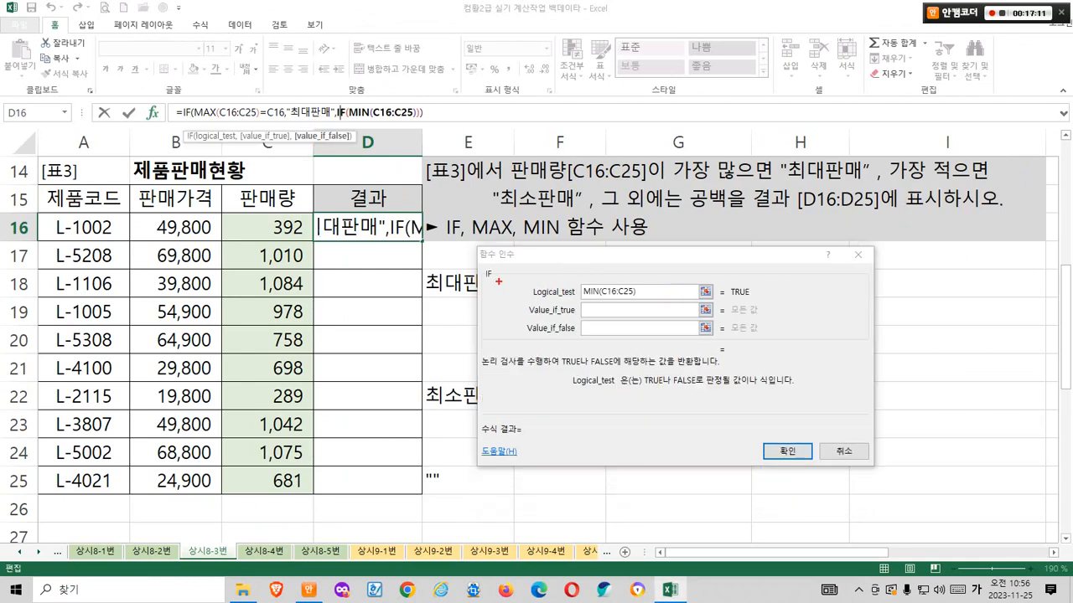
mouse_move(499, 282)
mouse_down()
mouse_move(491, 254)
mouse_move(498, 280)
mouse_up()
drag(563, 280, 642, 308)
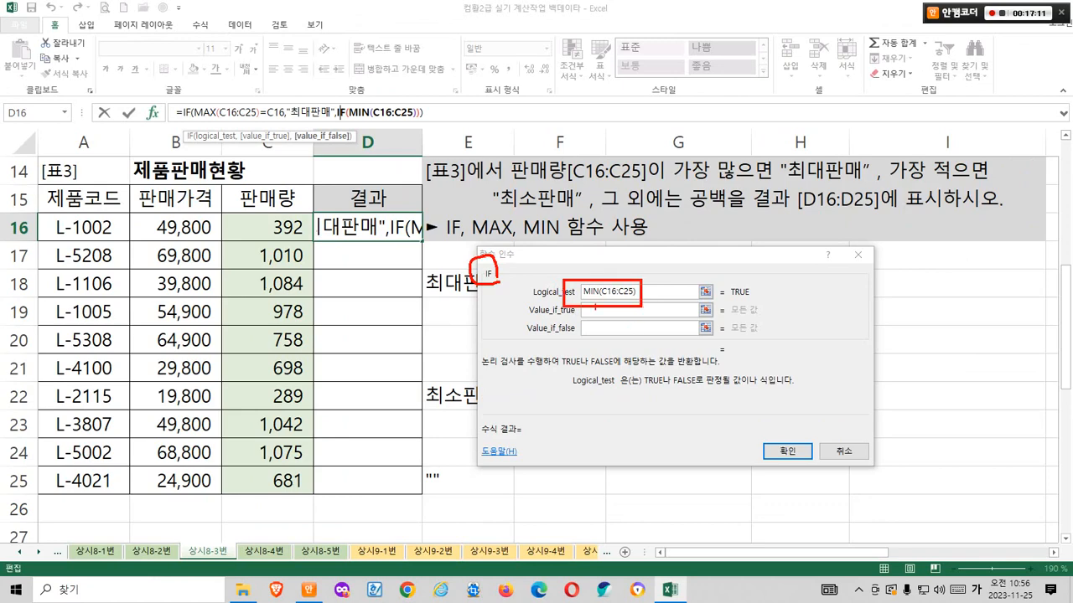
mouse_move(542, 269)
mouse_down()
mouse_move(550, 280)
mouse_move(565, 240)
mouse_up()
drag(714, 215, 735, 213)
mouse_move(729, 222)
mouse_down()
mouse_move(752, 219)
mouse_move(725, 271)
mouse_move(737, 362)
mouse_move(758, 372)
mouse_move(817, 331)
mouse_up()
mouse_move(828, 435)
mouse_down()
mouse_move(788, 449)
mouse_move(839, 440)
mouse_up()
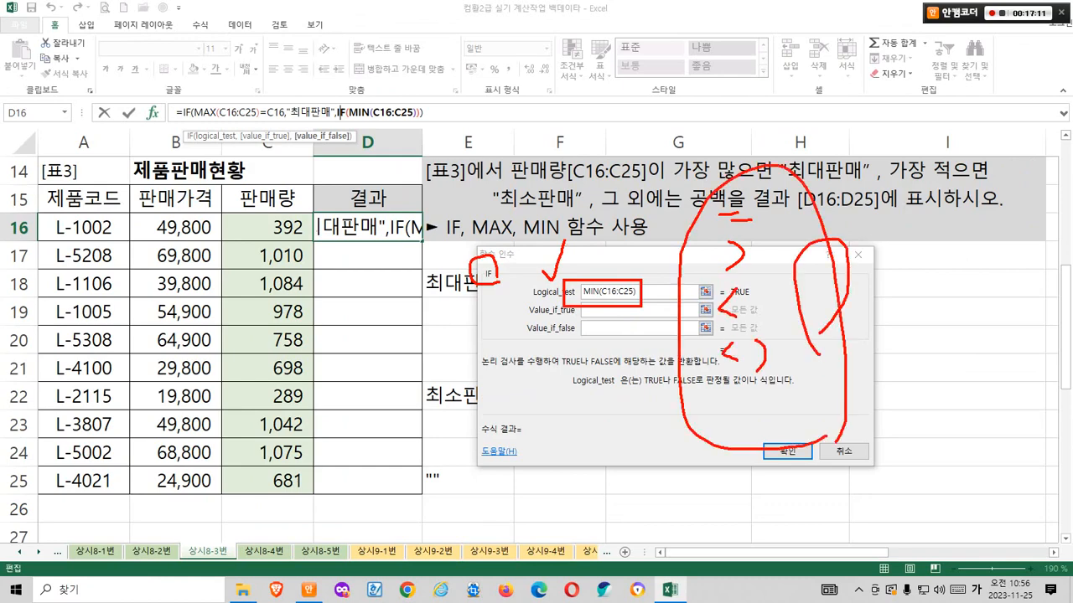
key(Escape)
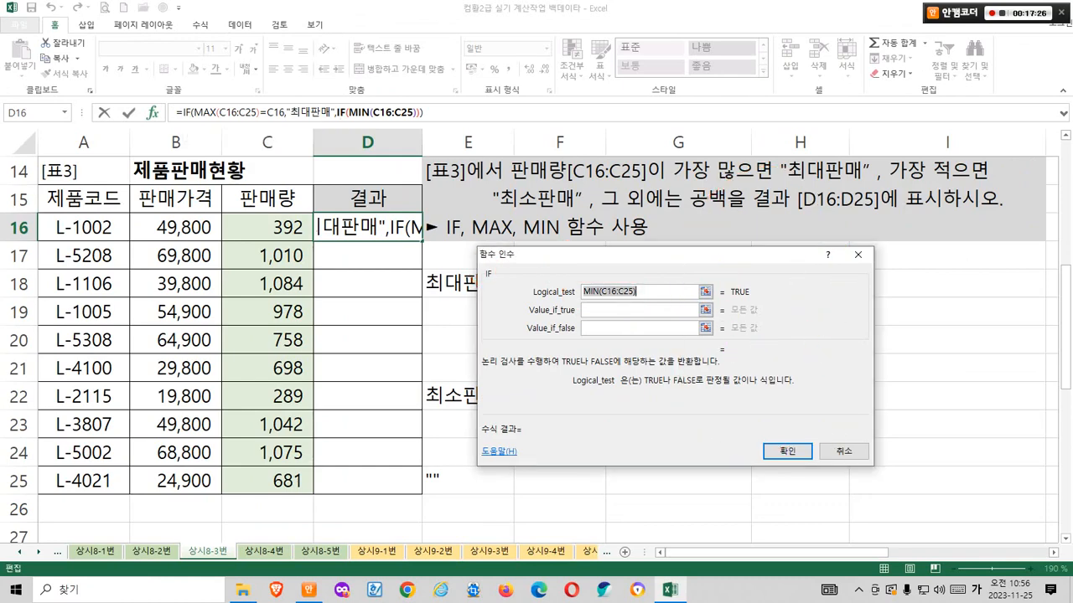
Complete the nested IF's logical test as MIN(C16:C25)=C16.
click(658, 292)
text(=)
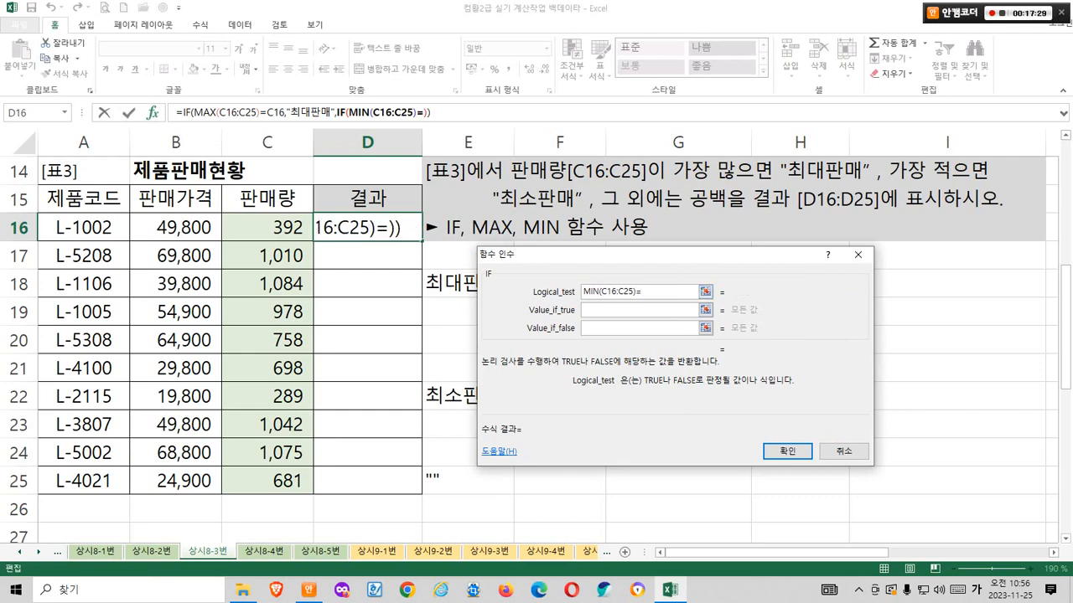
click(266, 227)
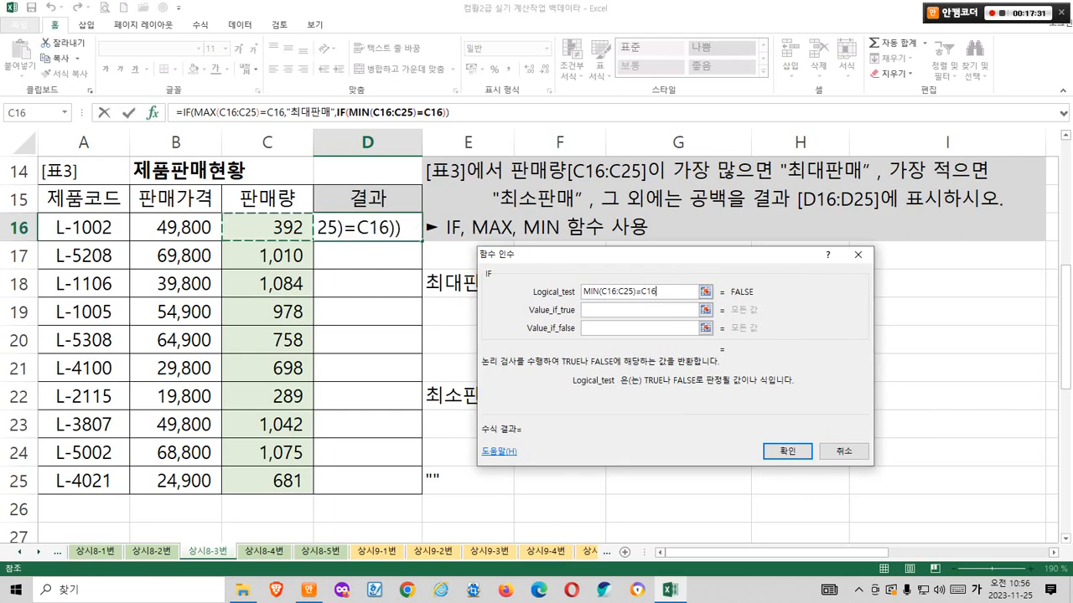
Set the nested IF's value if true to "최소판매" and its value if false to an empty string "".
click(640, 310)
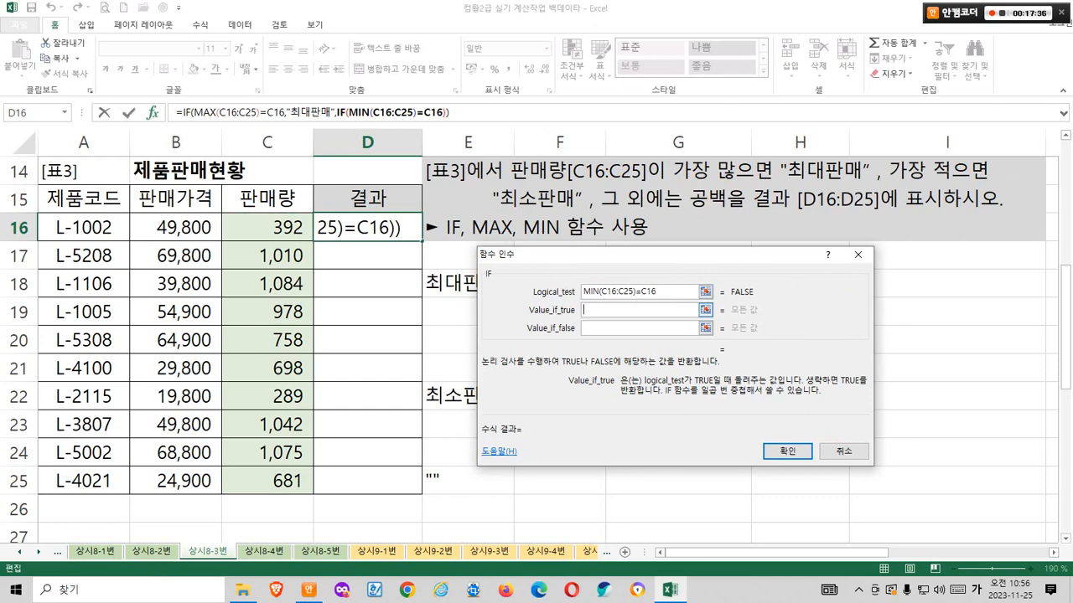
text(최소판매)
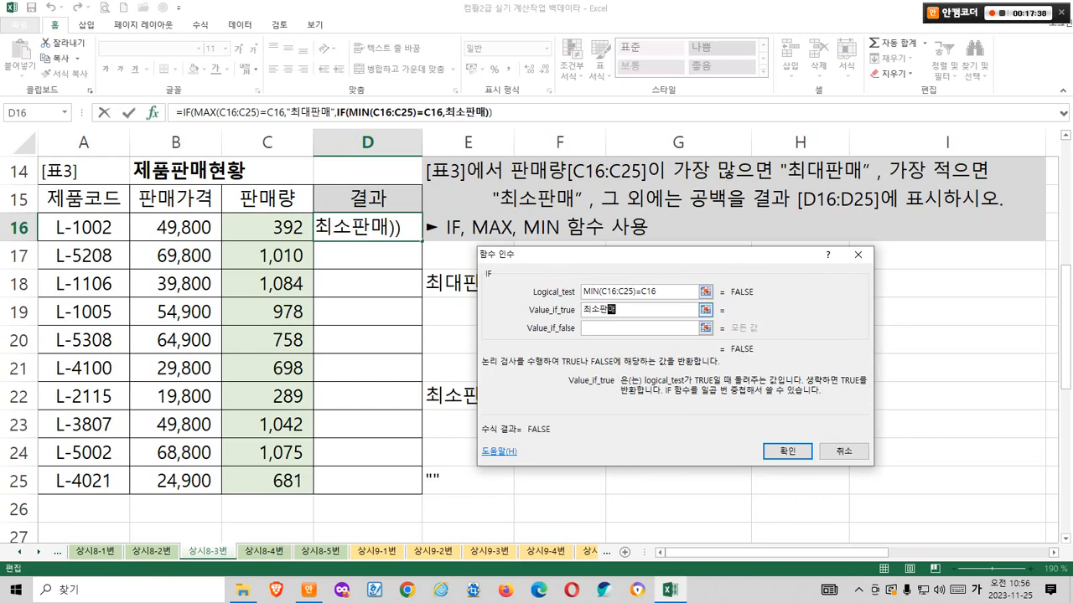
key(Tab)
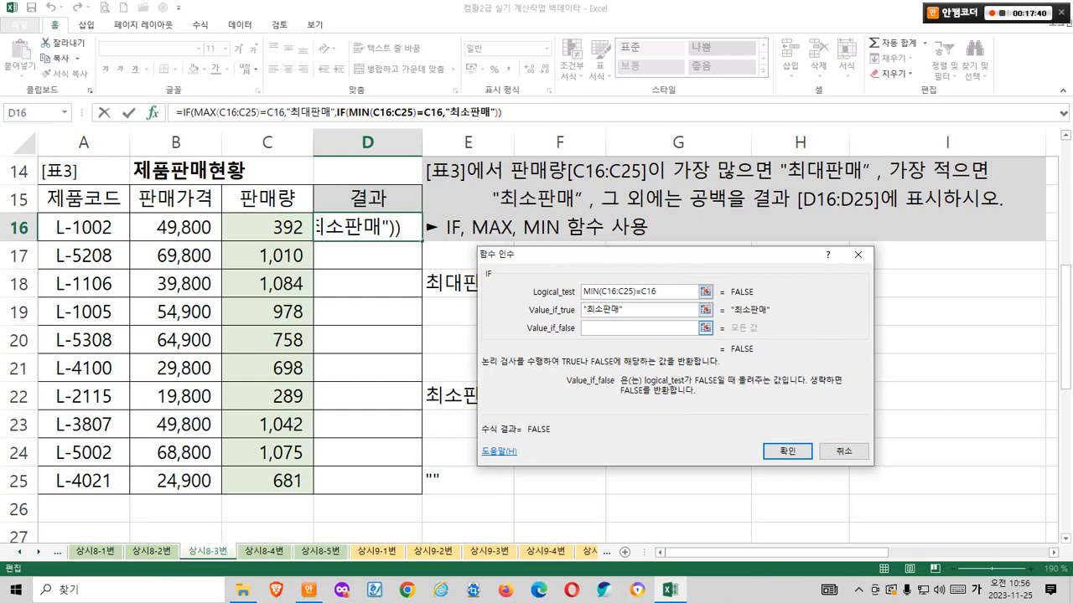
text("")
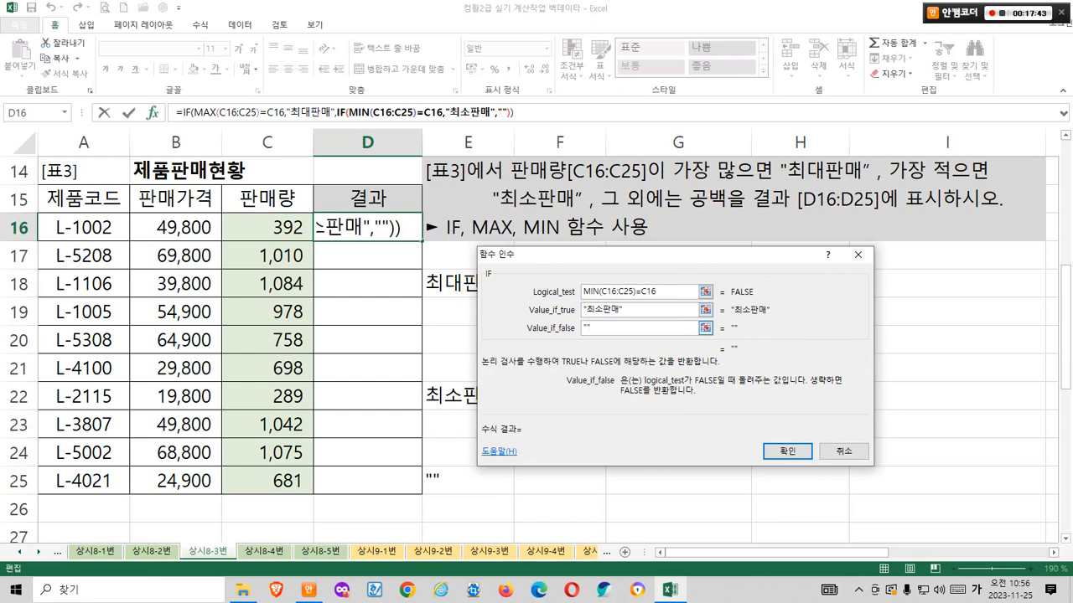
click(647, 310)
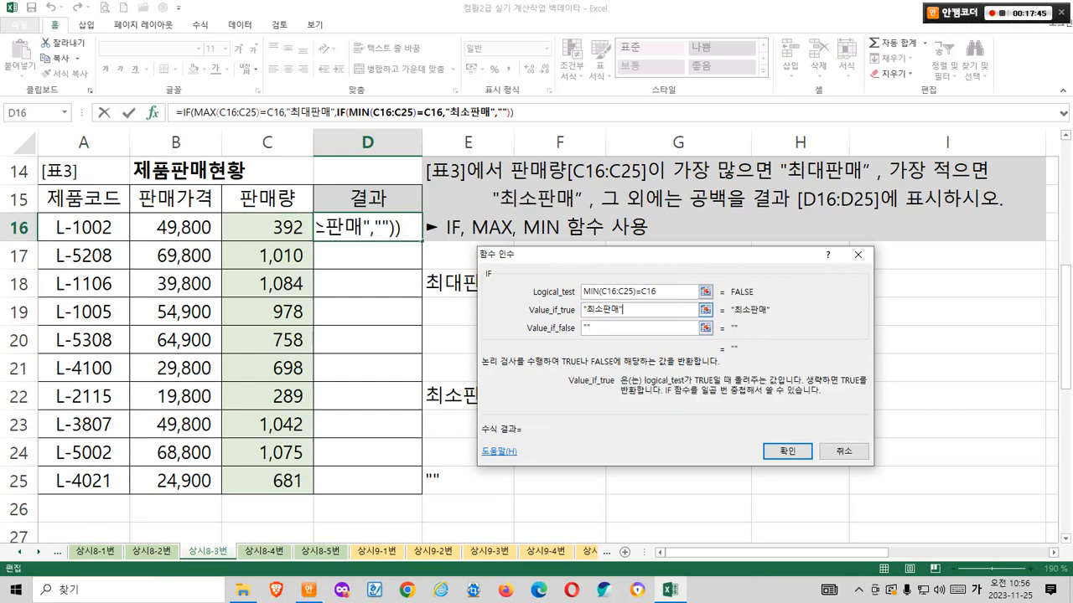
drag(241, 269, 329, 299)
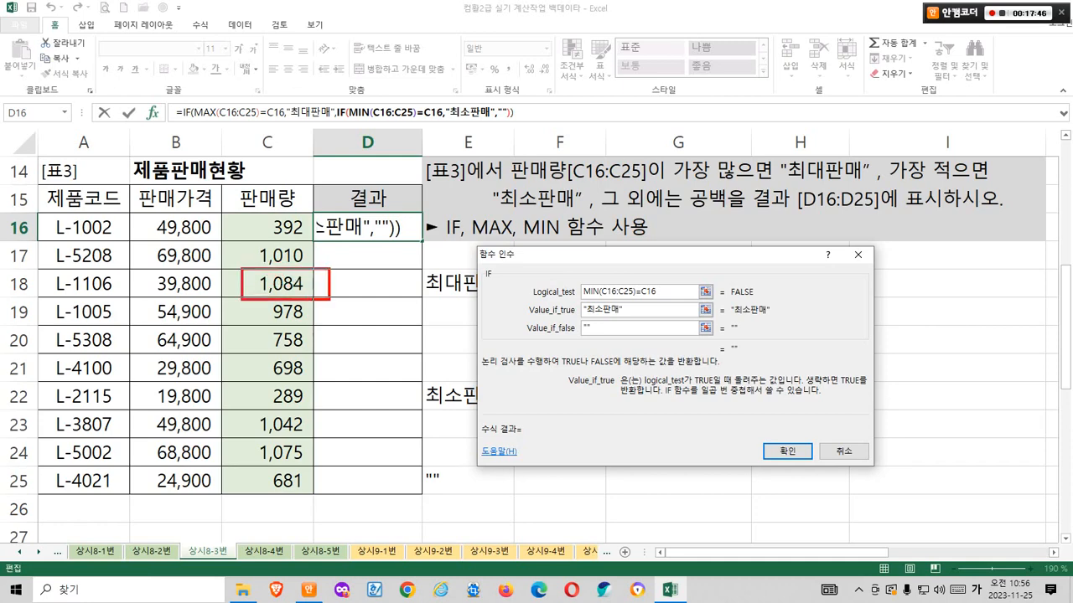
drag(260, 383, 326, 418)
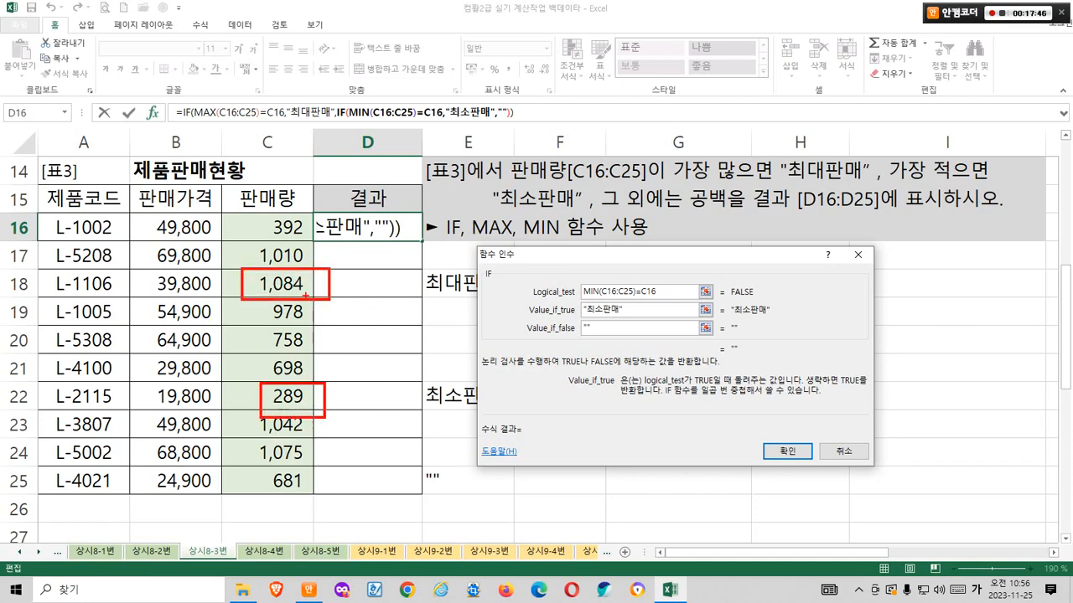
drag(290, 218, 278, 266)
drag(731, 337, 758, 369)
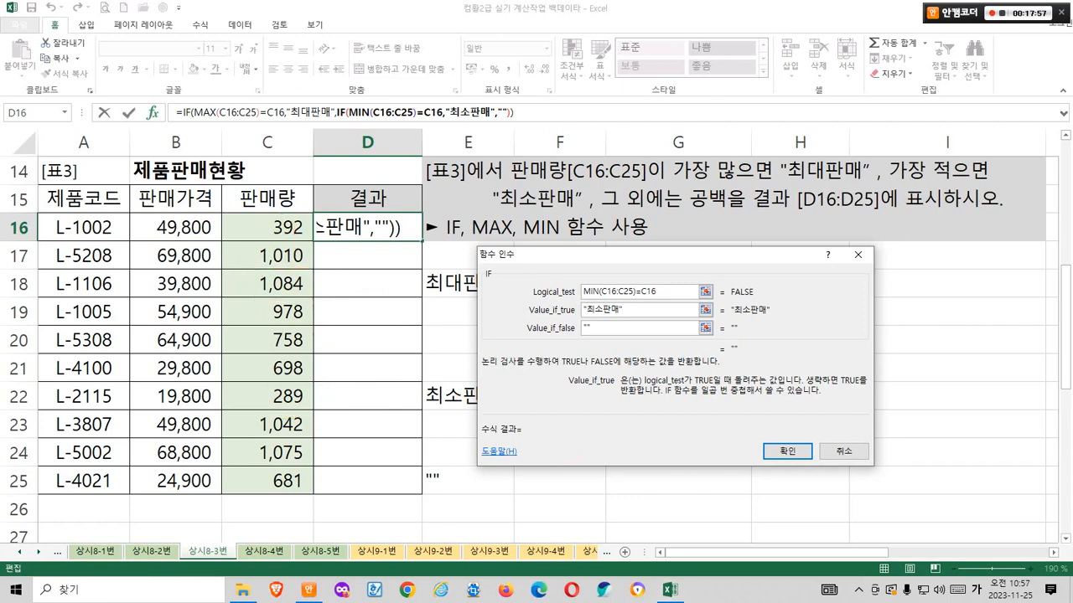
Accept the function arguments to enter the nested IF formula in D16.
click(787, 451)
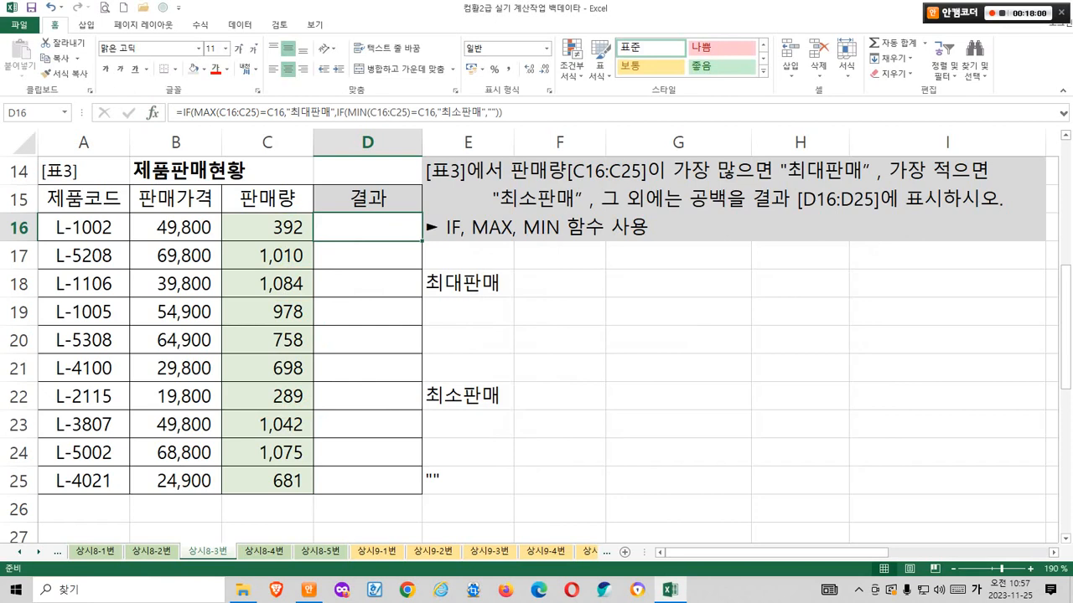
mouse_move(402, 249)
mouse_down()
mouse_move(461, 242)
mouse_move(423, 290)
mouse_up()
mouse_move(388, 291)
mouse_down()
mouse_move(365, 279)
mouse_move(388, 286)
mouse_up()
mouse_move(235, 215)
mouse_down()
mouse_move(280, 220)
mouse_move(310, 355)
mouse_move(314, 499)
mouse_up()
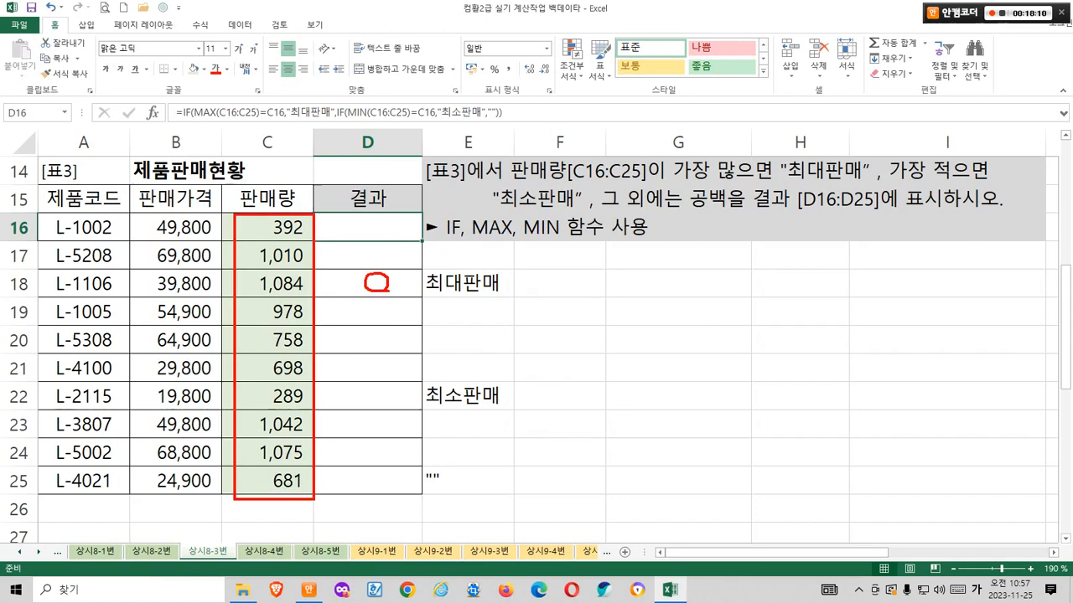
mouse_move(295, 299)
mouse_down()
mouse_move(275, 298)
mouse_move(298, 287)
mouse_up()
drag(386, 223, 385, 237)
mouse_move(236, 216)
mouse_down()
mouse_move(307, 243)
mouse_move(314, 498)
mouse_up()
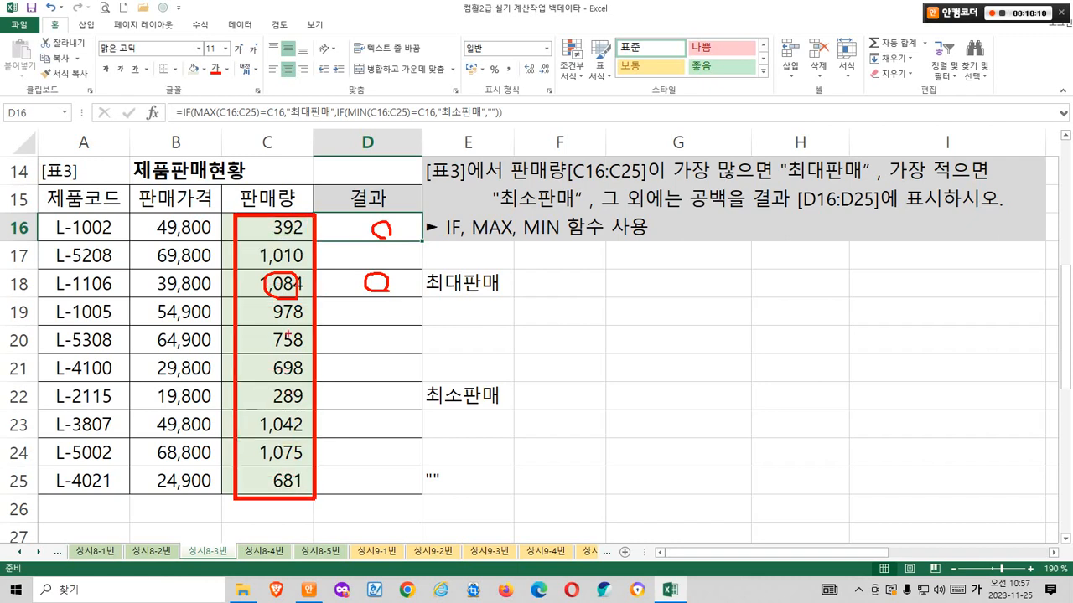
drag(273, 231, 290, 224)
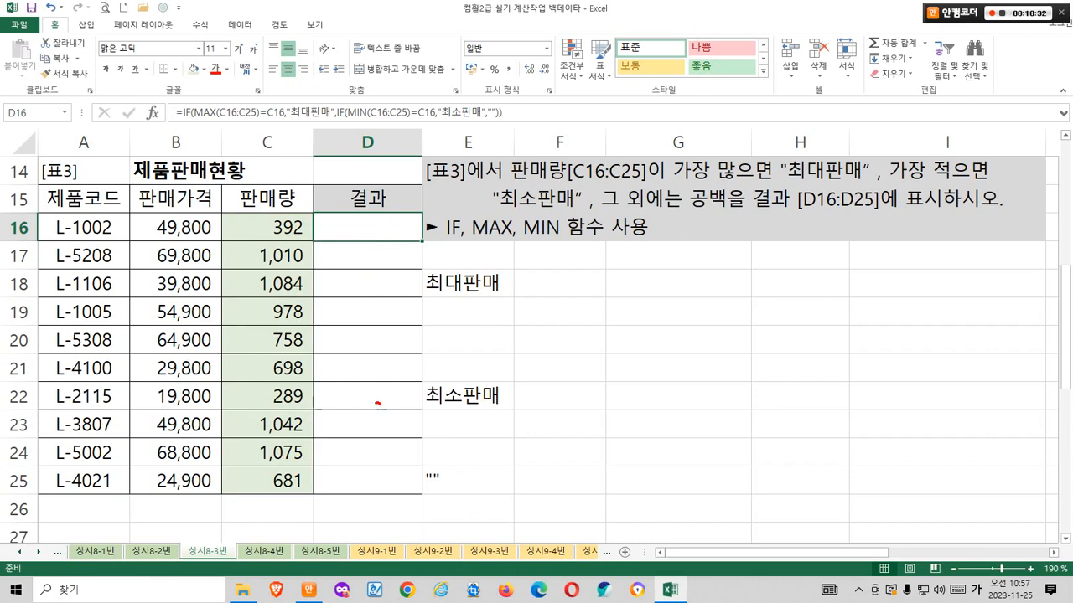
drag(376, 402, 381, 399)
mouse_move(223, 214)
mouse_down()
mouse_move(281, 234)
mouse_move(314, 495)
mouse_up()
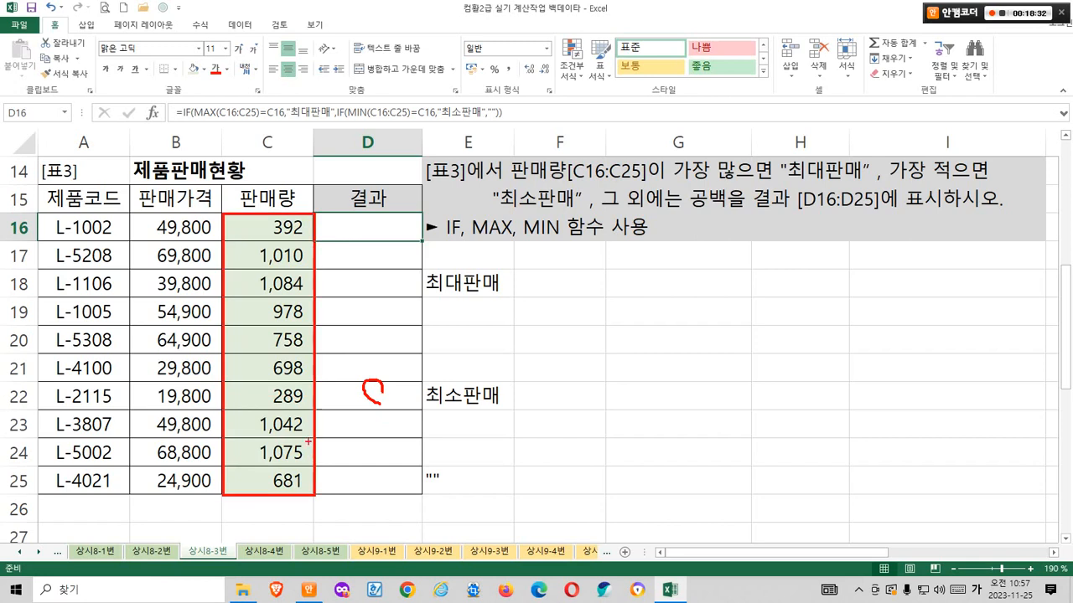
mouse_move(285, 411)
mouse_down()
mouse_move(271, 386)
mouse_move(302, 412)
mouse_up()
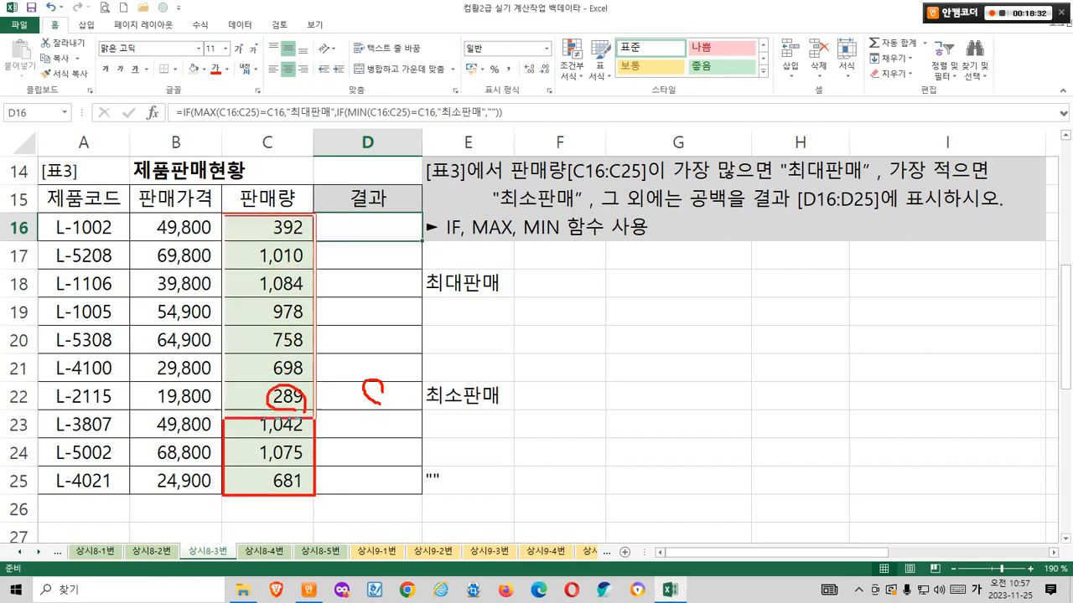
drag(270, 388, 295, 409)
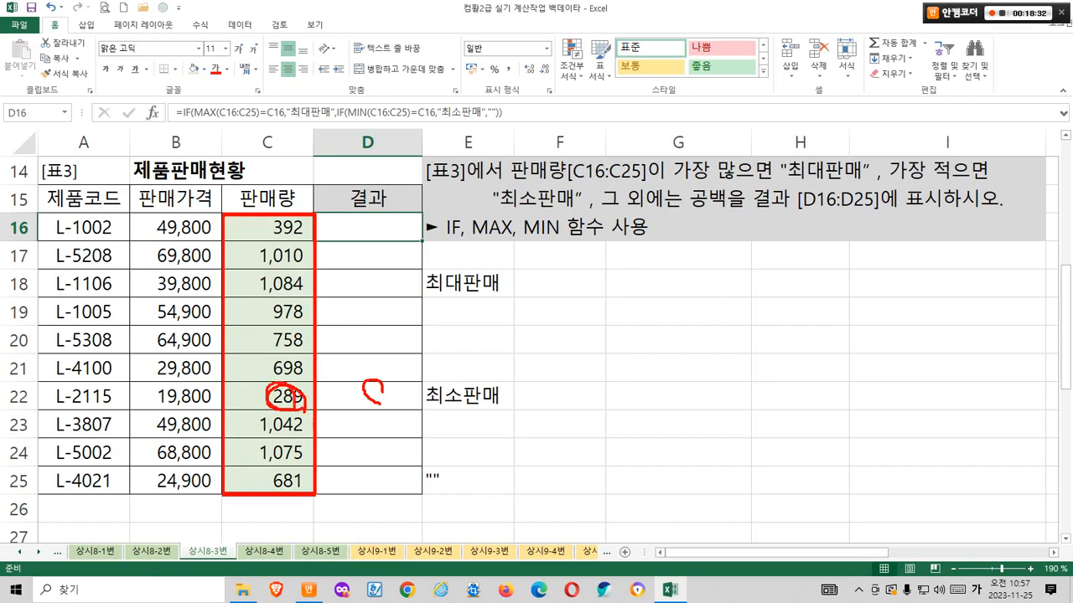
drag(357, 233, 370, 236)
mouse_move(293, 236)
mouse_down()
mouse_move(279, 236)
mouse_move(291, 234)
mouse_up()
mouse_move(224, 215)
mouse_down()
mouse_move(259, 217)
mouse_move(318, 455)
mouse_move(314, 491)
mouse_up()
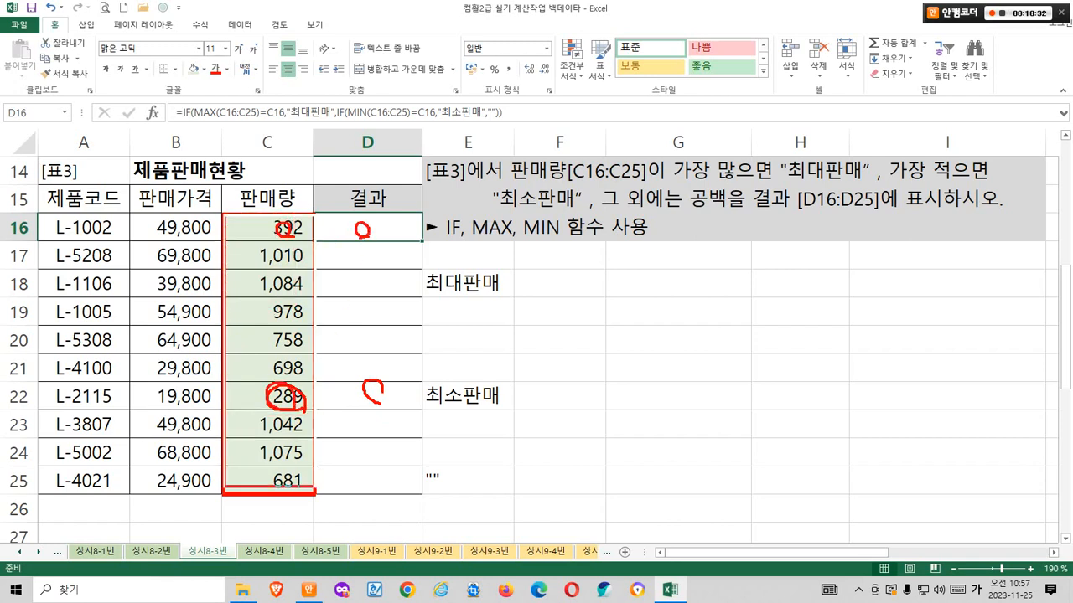
drag(239, 212, 259, 182)
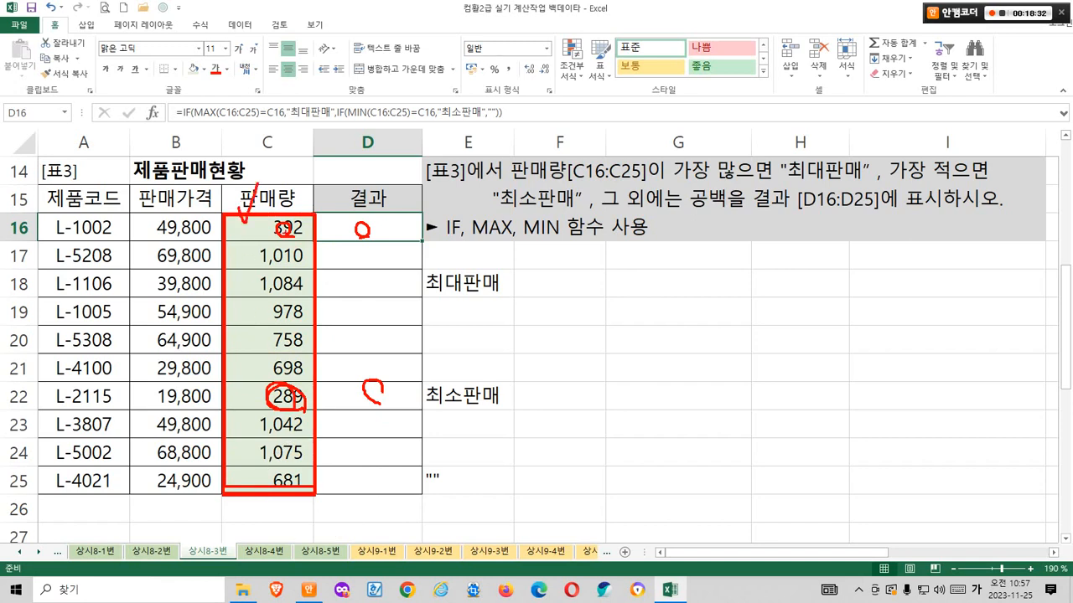
mouse_move(277, 237)
mouse_down()
mouse_move(251, 372)
mouse_move(266, 385)
mouse_up()
mouse_move(263, 204)
mouse_down()
mouse_move(262, 223)
mouse_move(265, 208)
mouse_up()
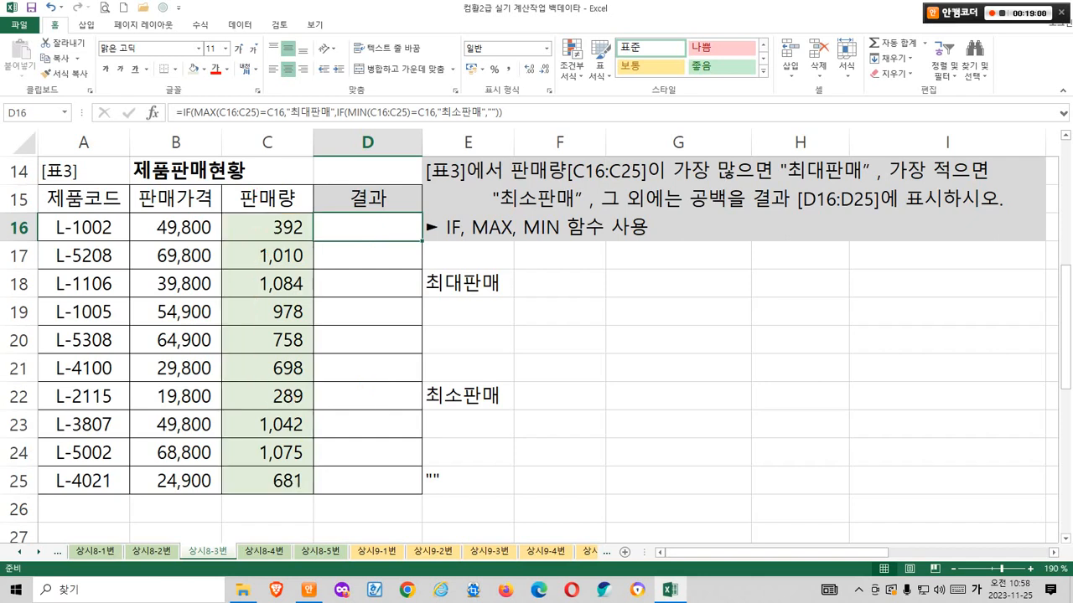
Make the C16:C25 ranges of both MAX and MIN in D16's formula absolute as $C$16:$C$25.
drag(225, 112, 255, 112)
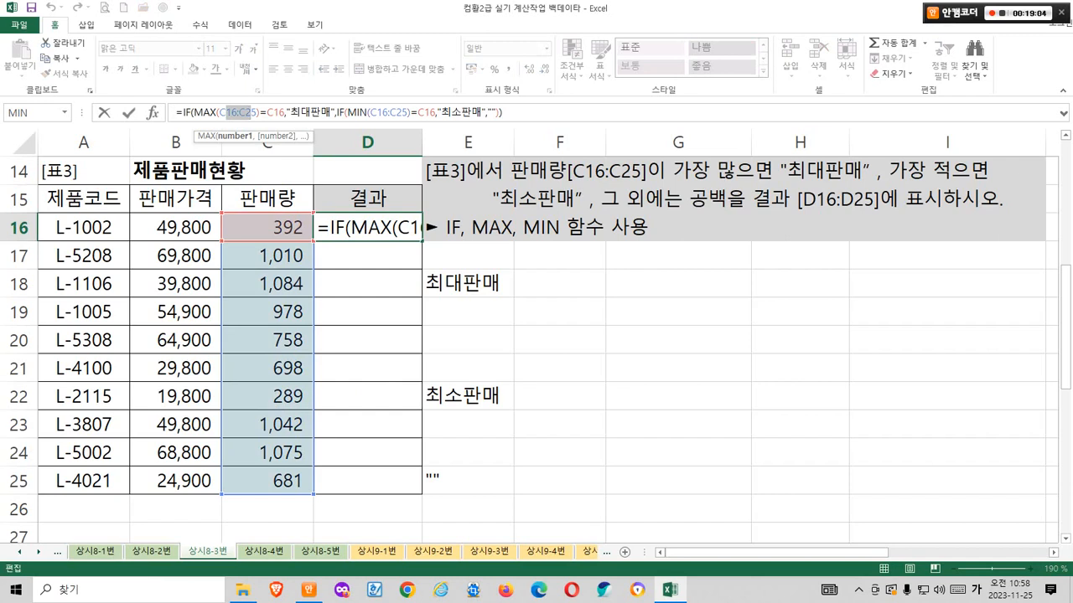
key(F4)
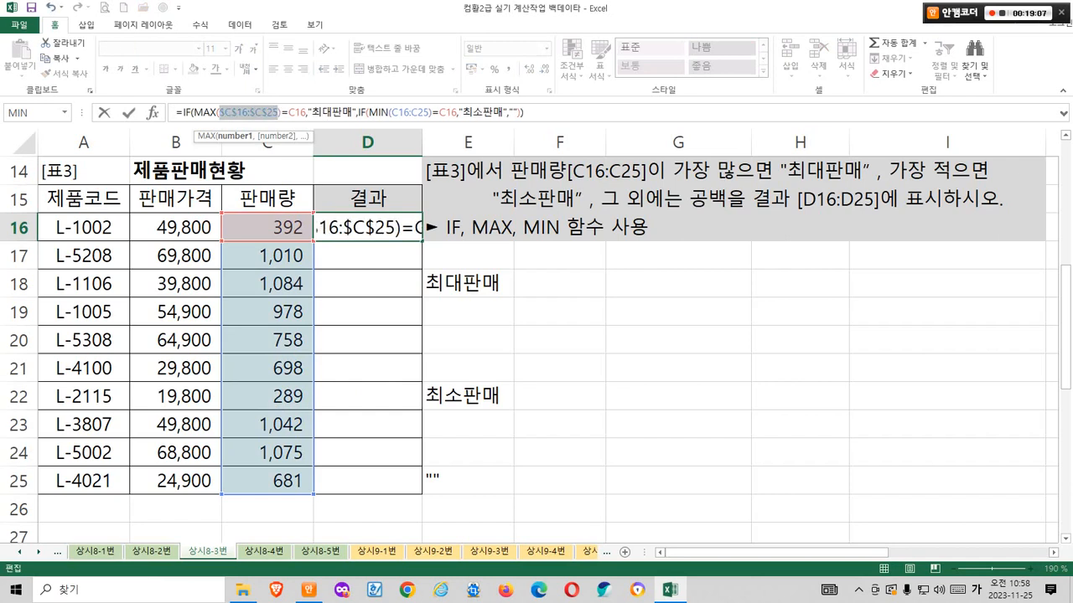
drag(398, 112, 432, 113)
key(F4)
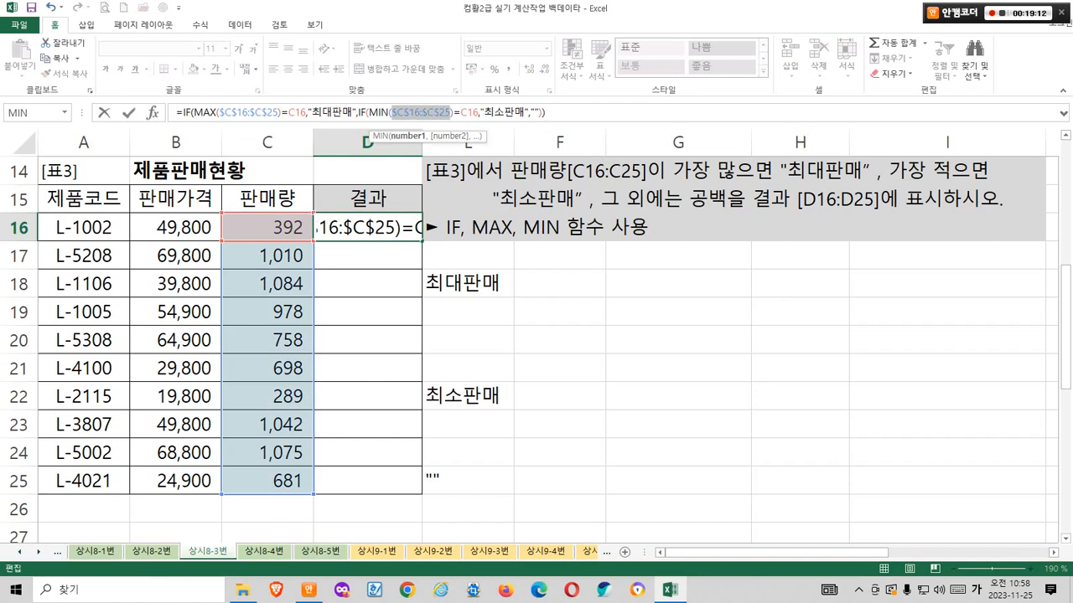
key(Return)
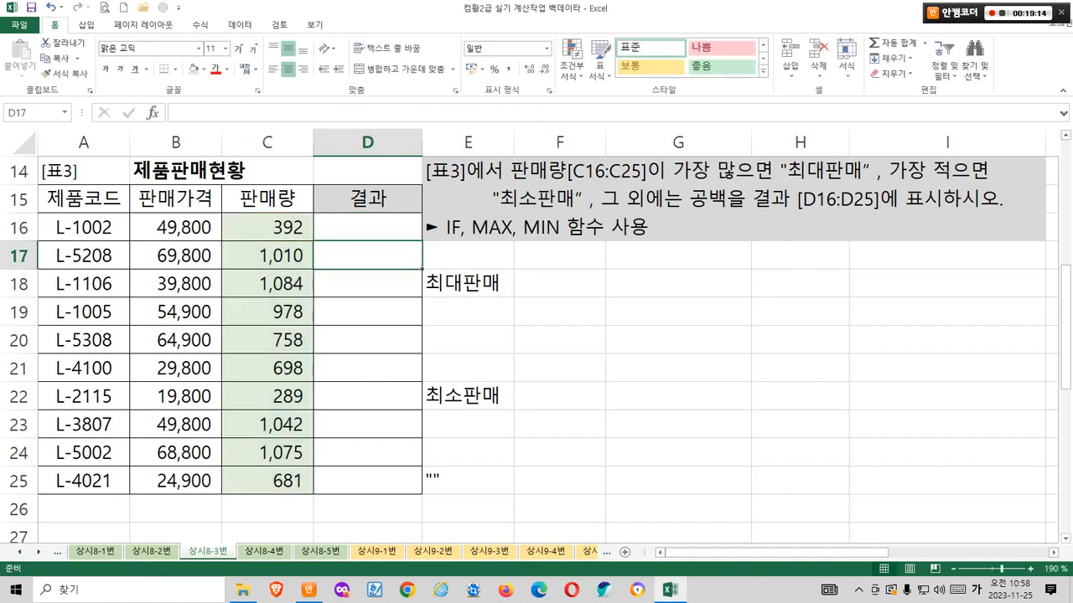
Fill the formula in D16 down the result column to D25.
click(367, 227)
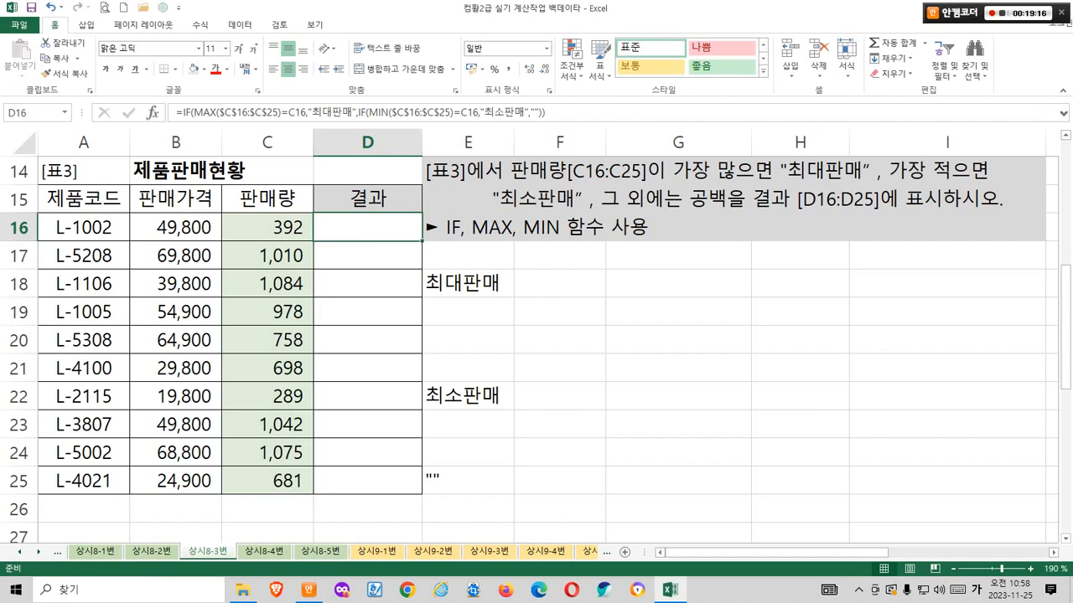
drag(421, 242, 415, 493)
click(559, 480)
drag(320, 268, 512, 301)
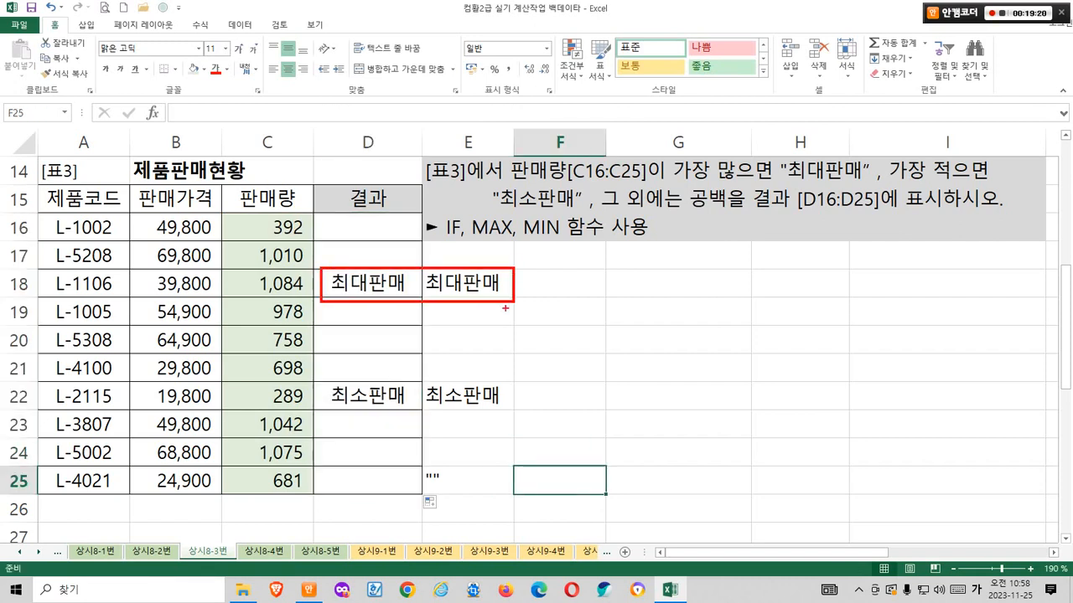
drag(330, 380, 510, 406)
drag(319, 473, 459, 494)
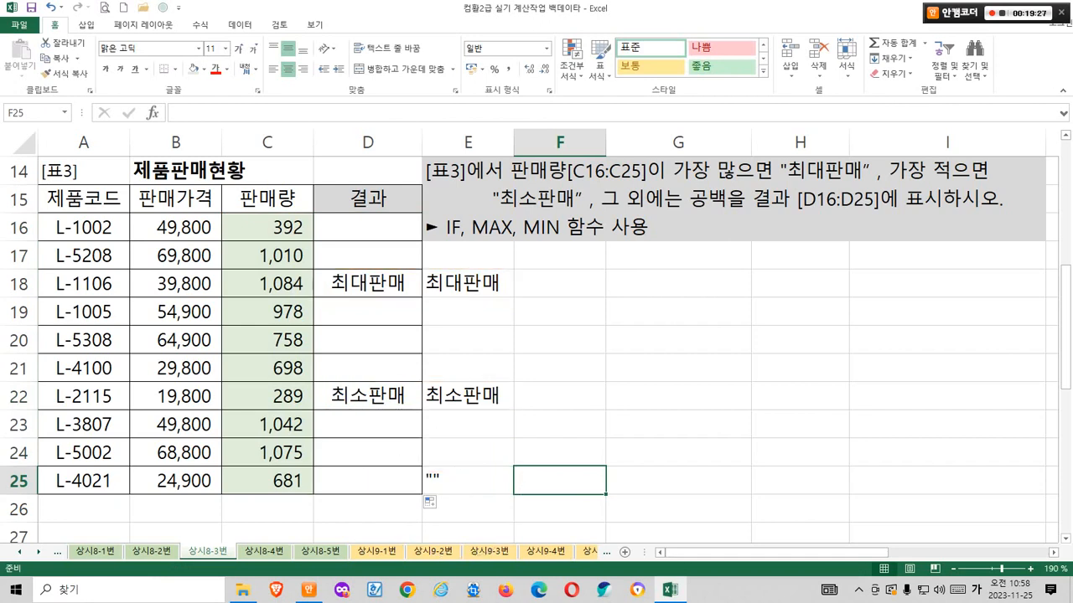
Delete the helper results in E18:E25 beside the sales table.
drag(468, 283, 467, 482)
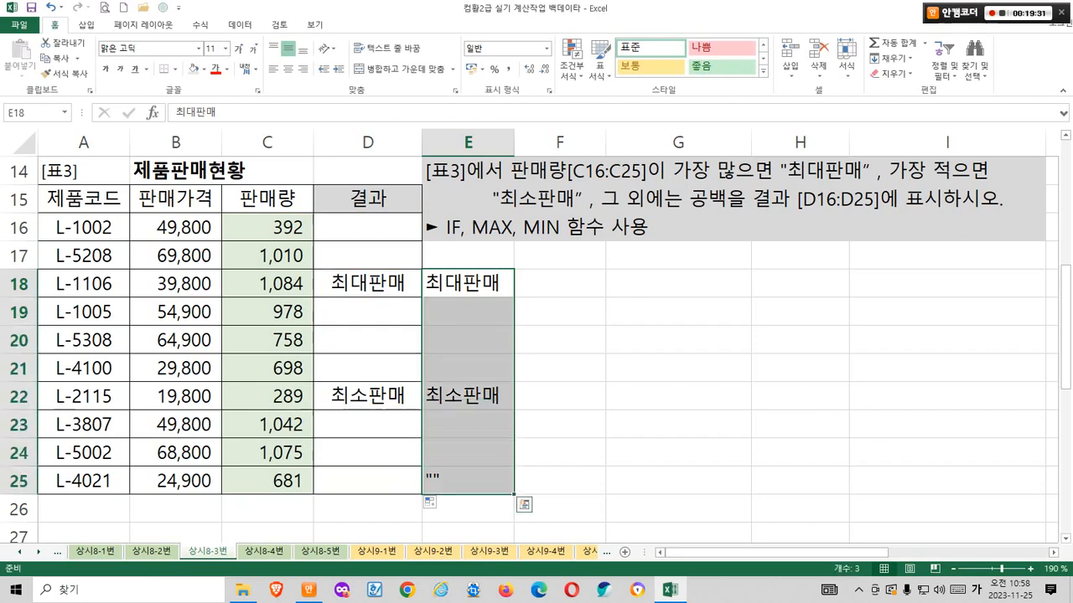
key(Delete)
Remove the fill colour from the sales quantities in C16:C25.
drag(266, 227, 267, 482)
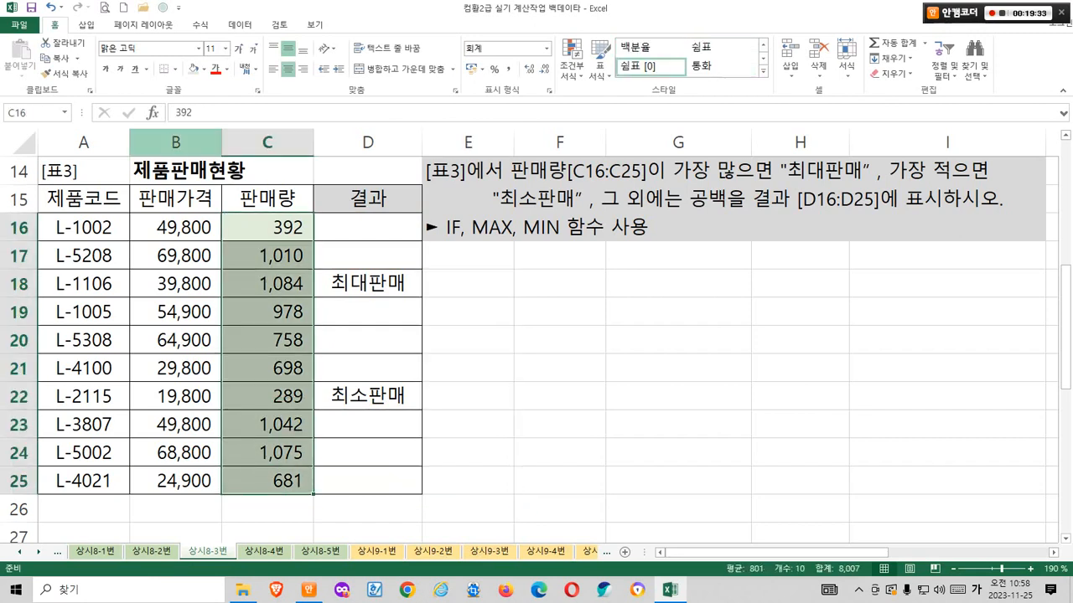
click(204, 68)
click(234, 188)
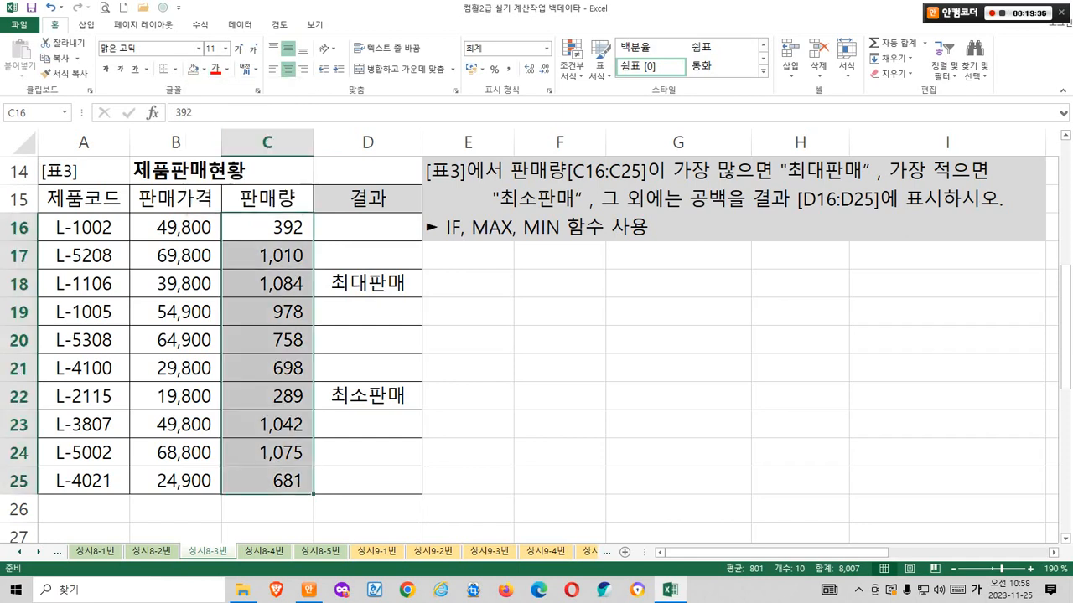
click(560, 397)
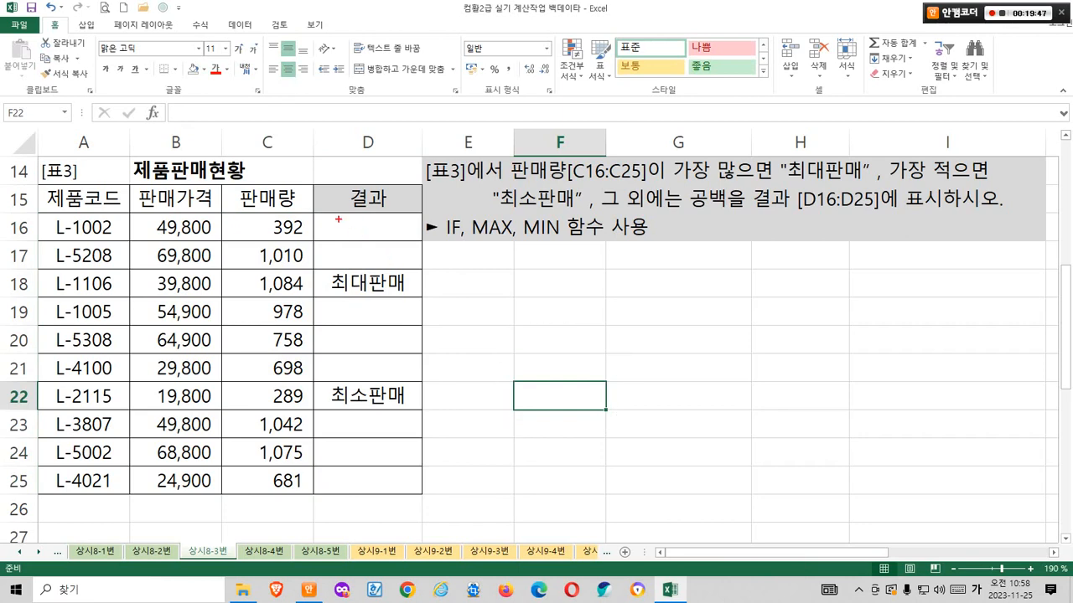
mouse_move(324, 215)
mouse_down()
mouse_move(408, 326)
mouse_move(423, 489)
mouse_up()
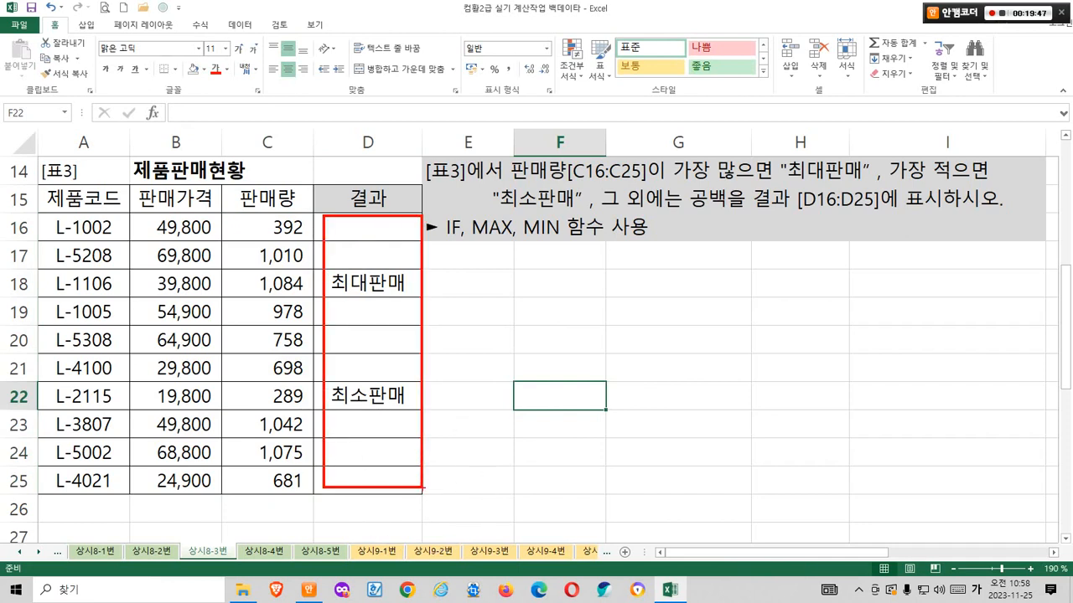
key(Escape)
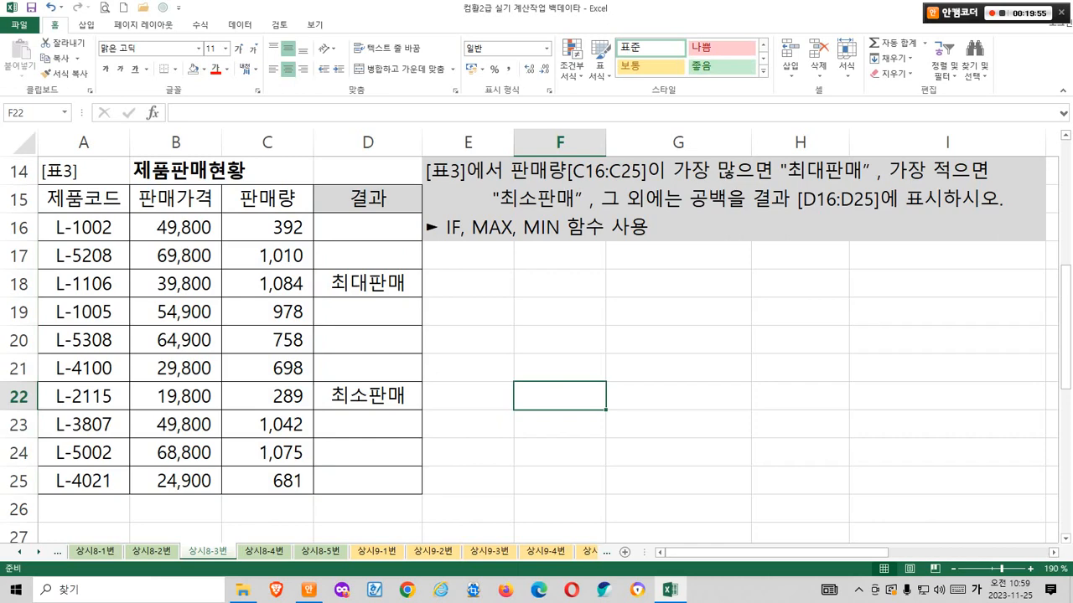
Switch to the sheet 상시8-4번 and read the task for table 4's team names, home cities and remarks.
key(ctrl+Page_Down)
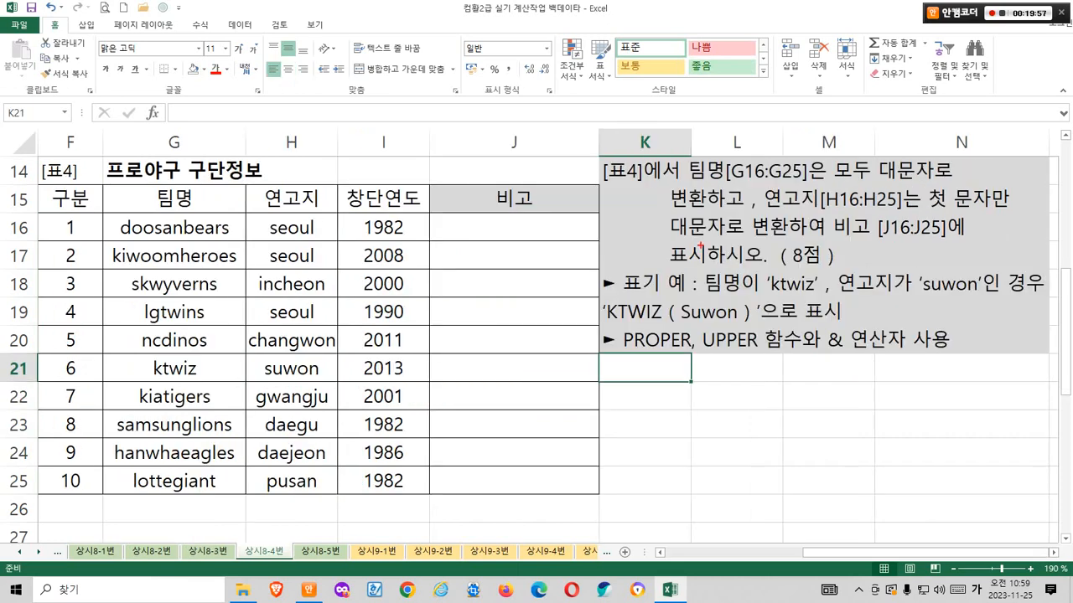
drag(250, 363, 226, 331)
drag(334, 348, 291, 346)
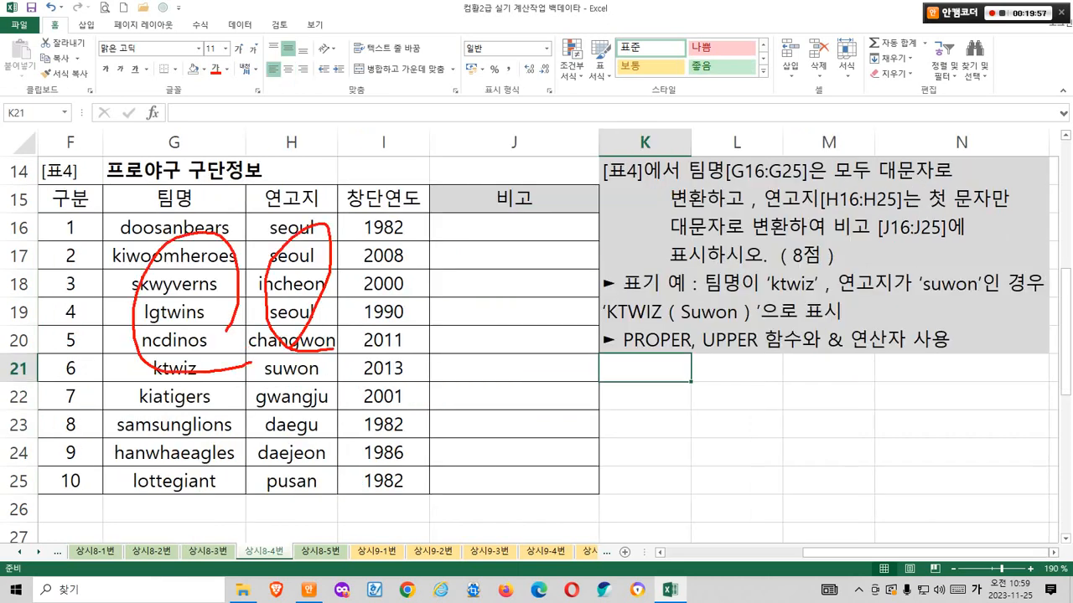
mouse_move(471, 257)
mouse_down()
mouse_move(478, 287)
mouse_move(442, 226)
mouse_move(465, 315)
mouse_up()
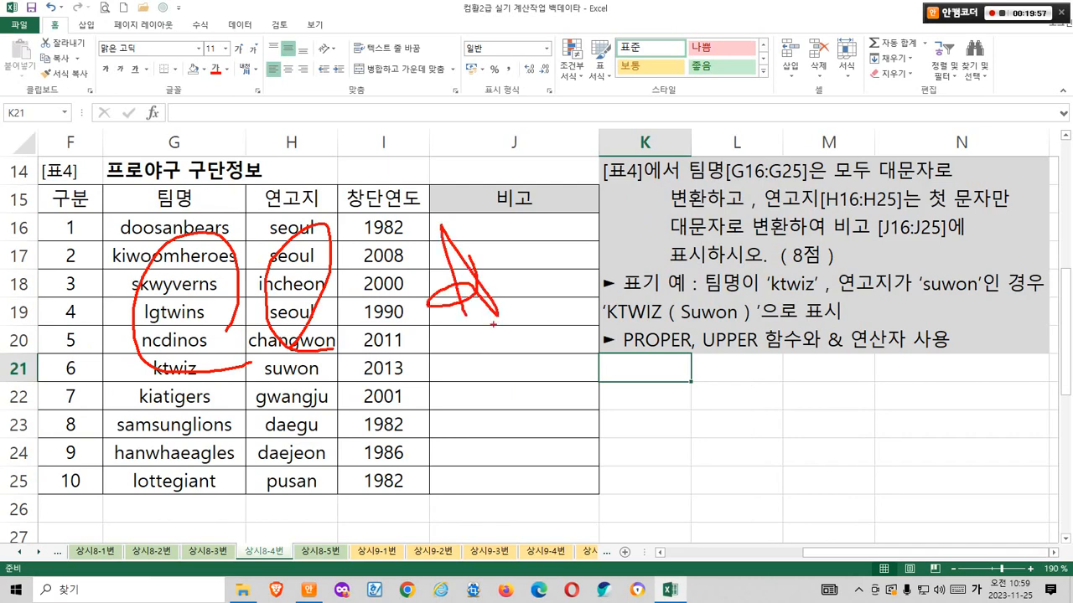
mouse_move(503, 351)
mouse_down()
mouse_move(502, 361)
mouse_move(501, 251)
mouse_move(514, 359)
mouse_up()
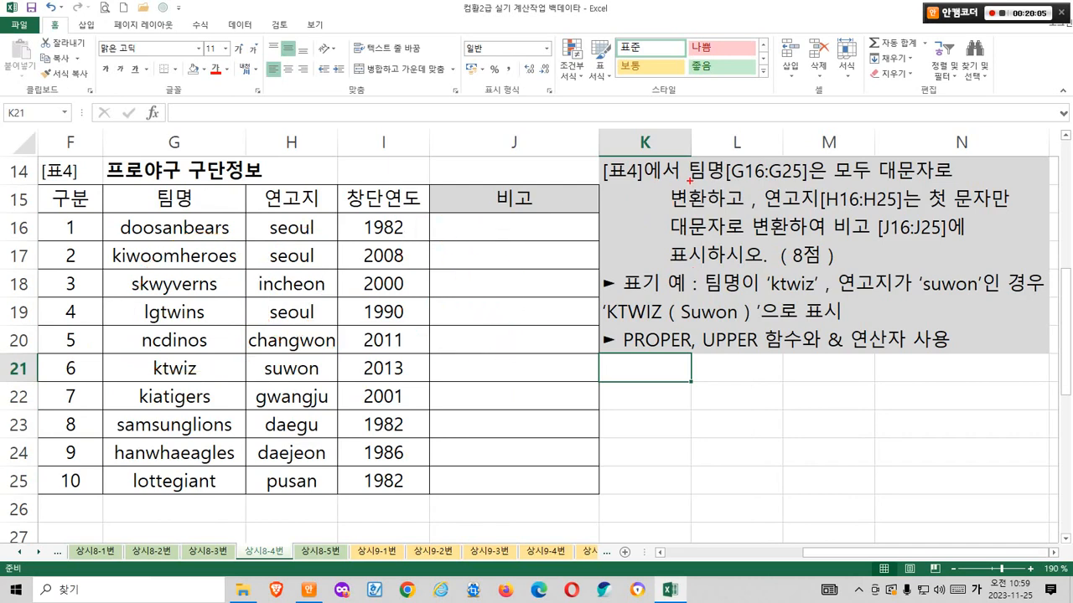
drag(689, 179, 813, 177)
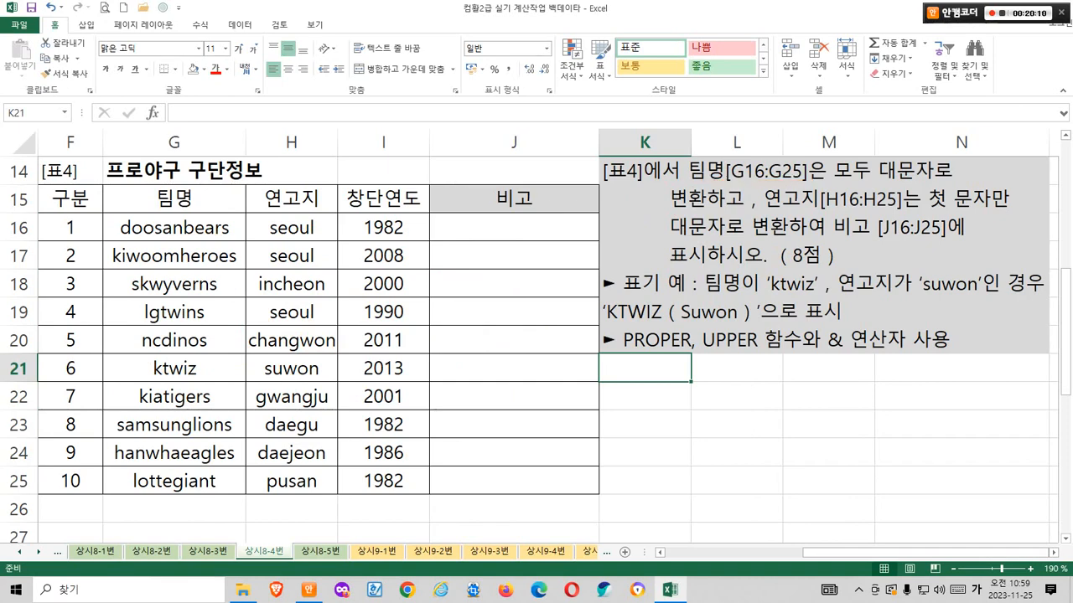
Shade the team names in G16:G25 and the home cities in H16:H25 light green, and select J16.
drag(173, 227, 174, 481)
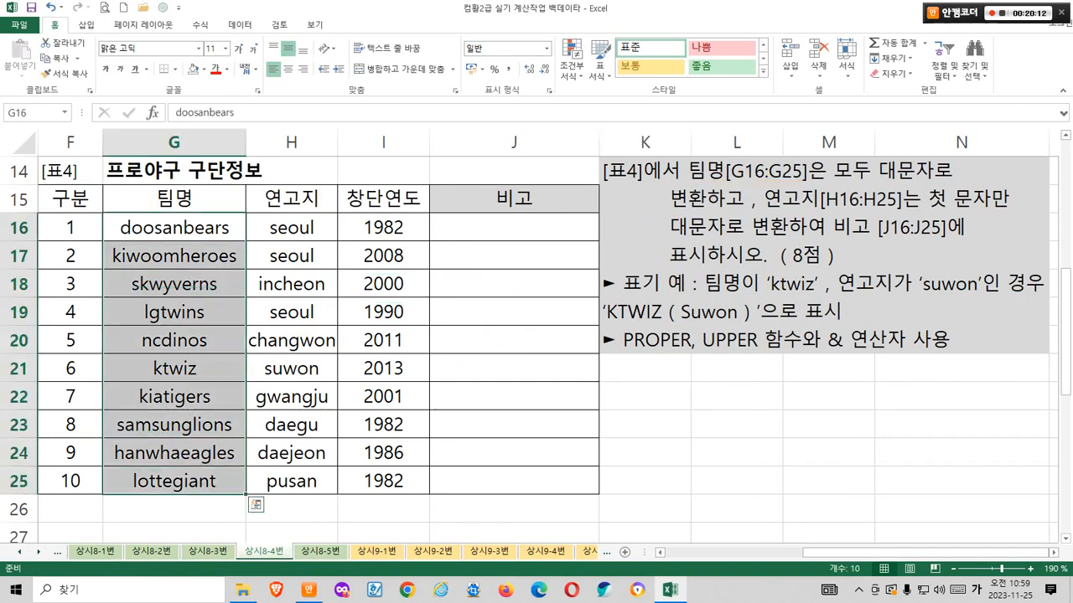
click(204, 69)
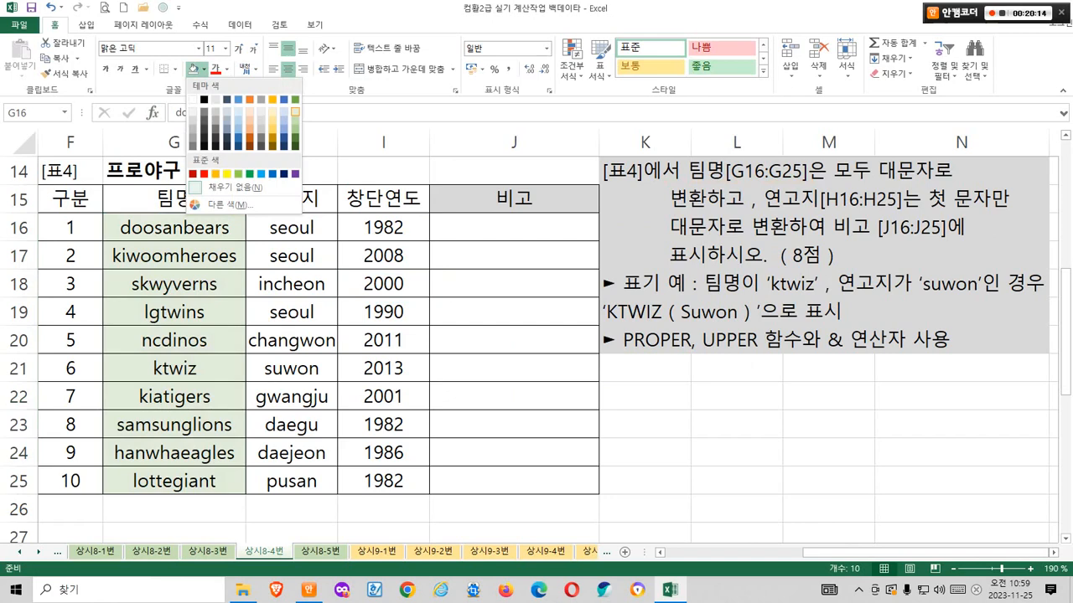
click(295, 112)
click(175, 228)
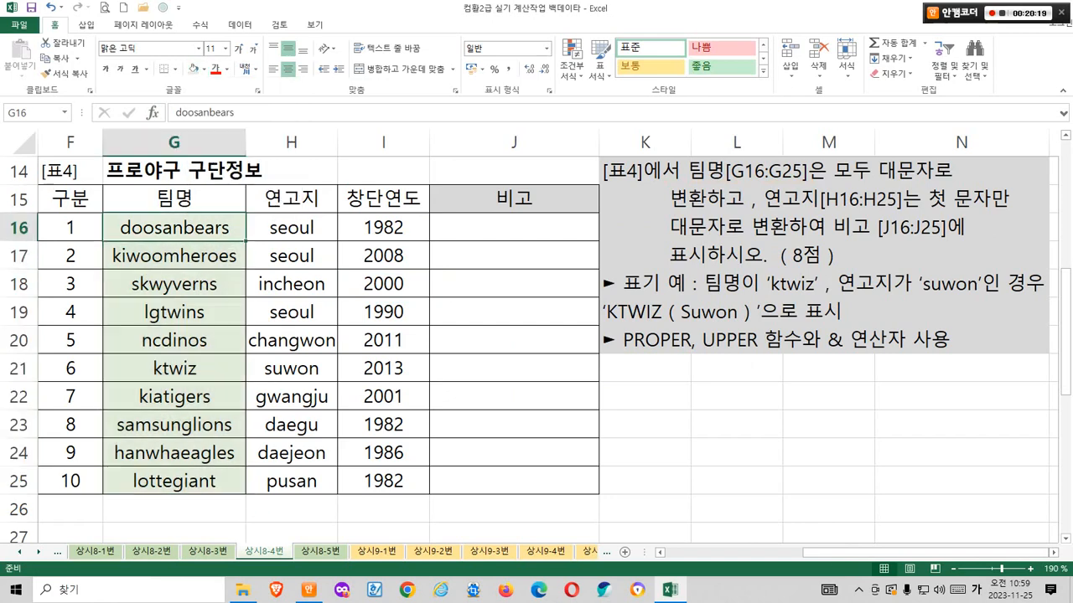
drag(292, 228, 292, 481)
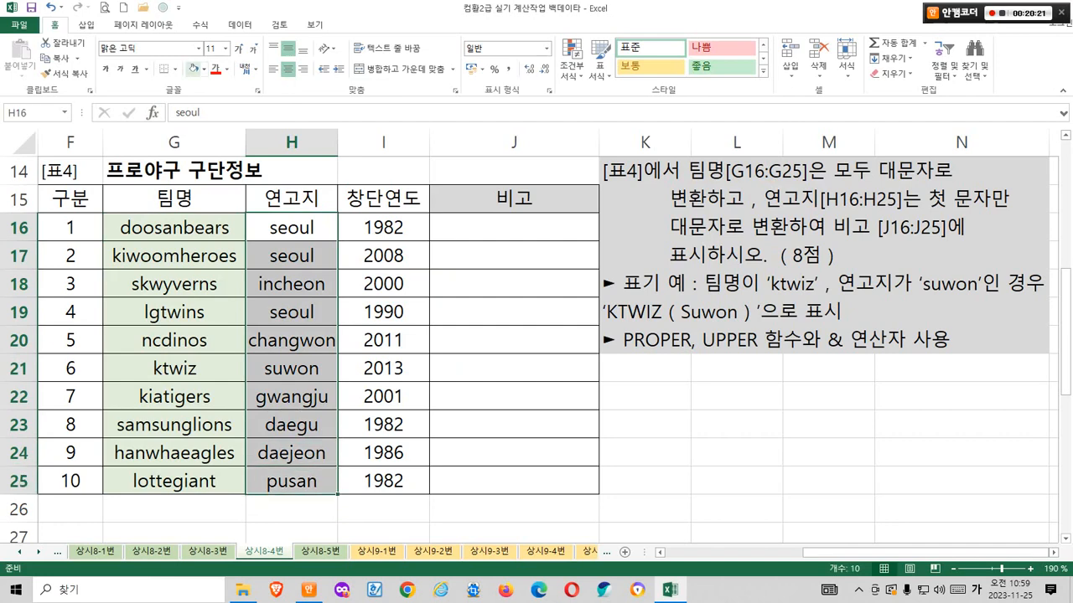
click(193, 70)
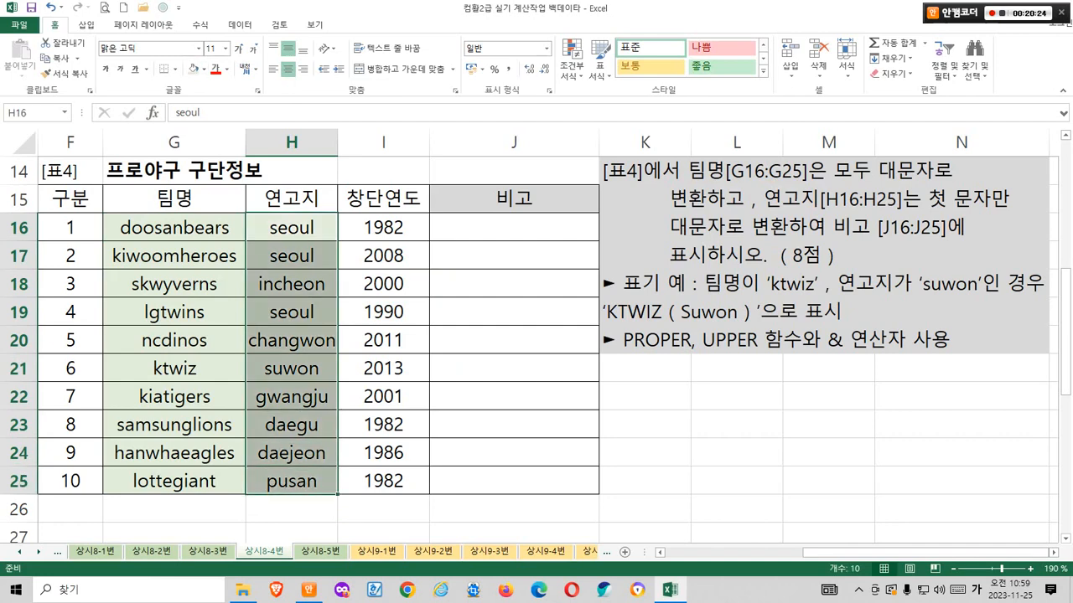
click(514, 228)
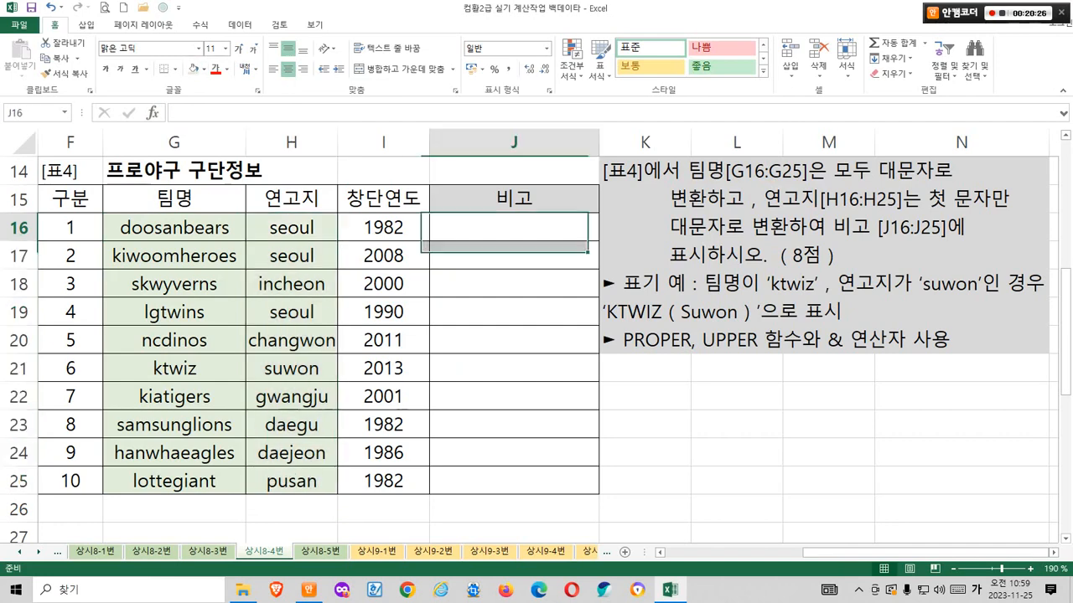
Examine the example output format for the remarks column and the required PROPER, UPPER and & operator.
key(ctrl+2)
mouse_move(111, 214)
mouse_down()
mouse_move(232, 242)
mouse_move(290, 196)
mouse_move(321, 235)
mouse_up()
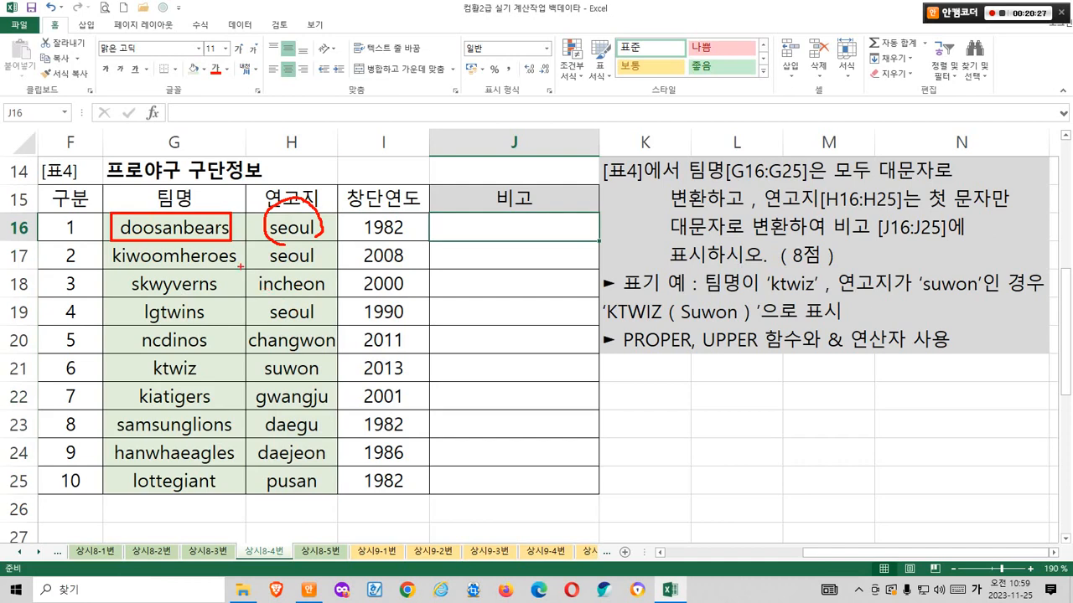
mouse_move(351, 220)
mouse_down()
mouse_move(442, 205)
mouse_move(455, 225)
mouse_up()
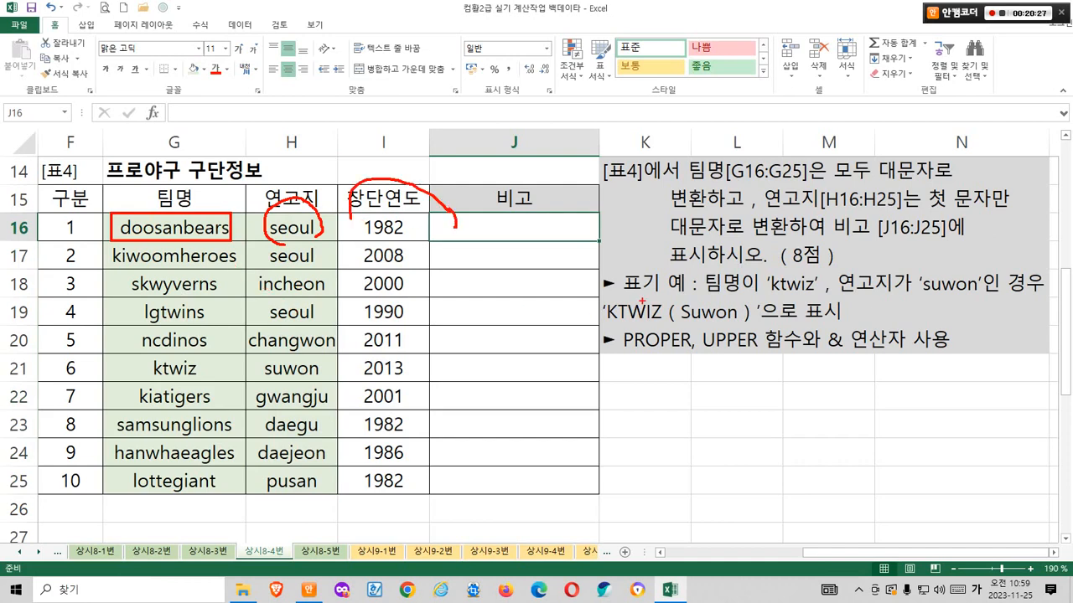
key(e)
drag(623, 298, 1014, 298)
mouse_move(614, 329)
mouse_down()
mouse_move(679, 330)
mouse_move(684, 310)
mouse_move(684, 332)
mouse_move(752, 324)
mouse_up()
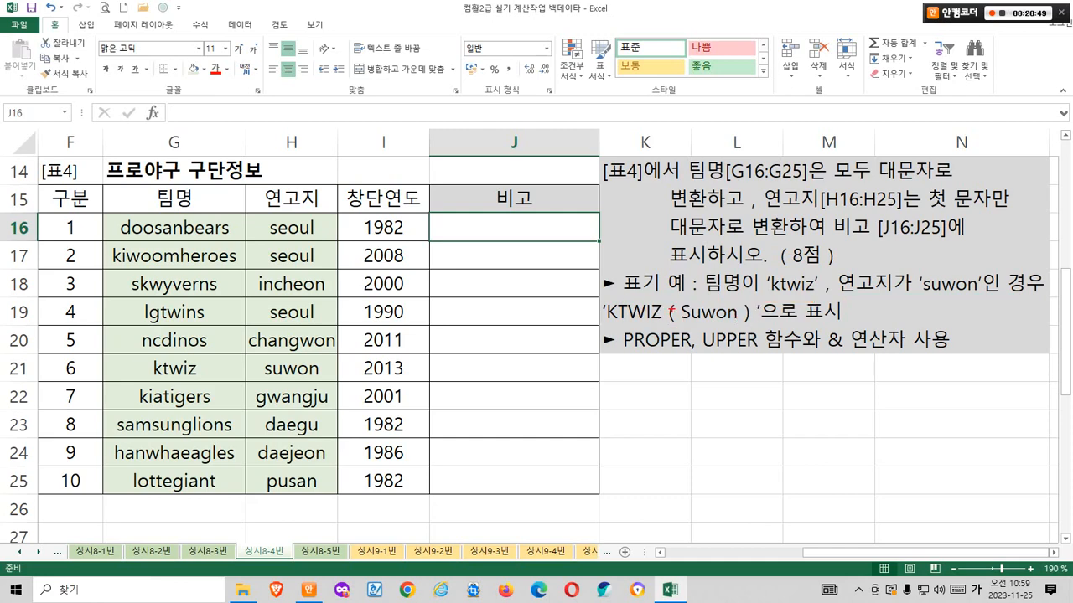
mouse_move(670, 310)
mouse_down()
mouse_move(684, 307)
mouse_move(664, 334)
mouse_up()
drag(664, 244, 670, 288)
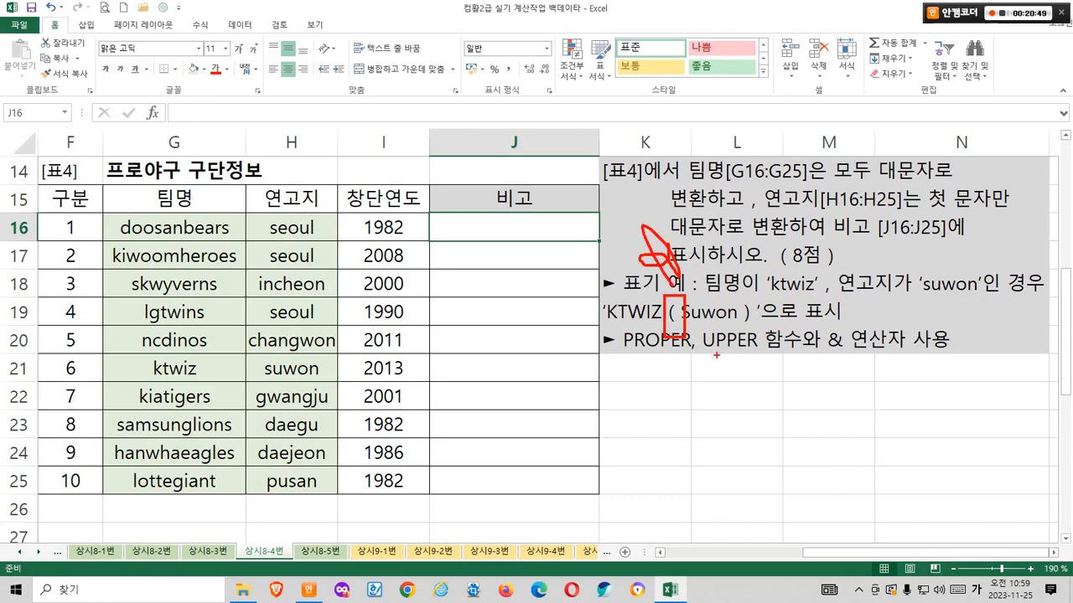
mouse_move(684, 358)
mouse_down()
mouse_move(656, 366)
mouse_move(680, 329)
mouse_move(740, 327)
mouse_move(751, 368)
mouse_up()
mouse_move(829, 362)
mouse_down()
mouse_move(848, 364)
mouse_move(868, 328)
mouse_up()
drag(636, 304, 656, 299)
drag(734, 295, 758, 290)
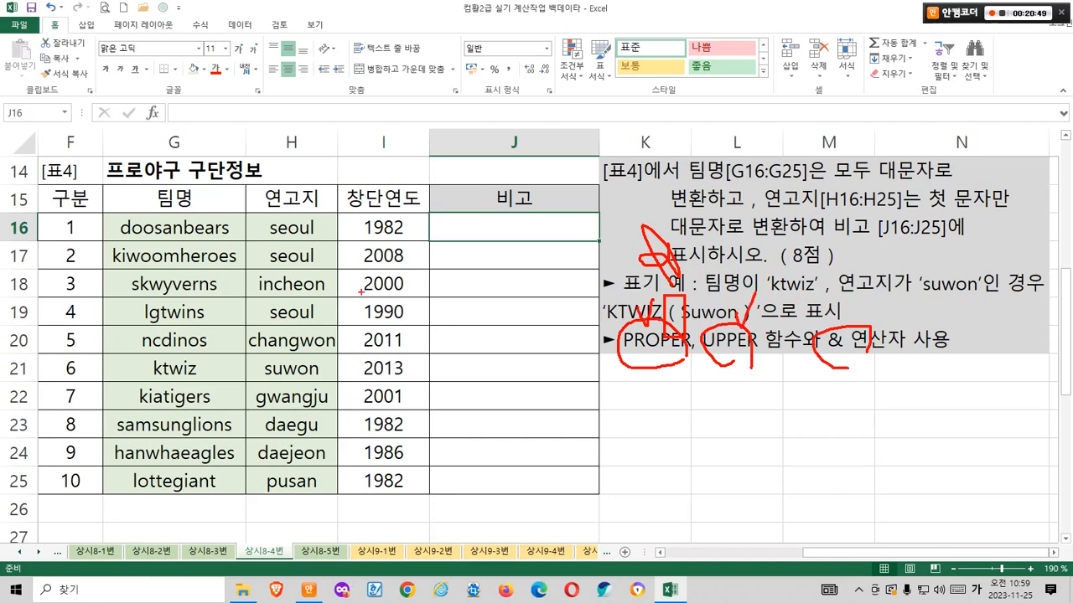
drag(116, 216, 246, 240)
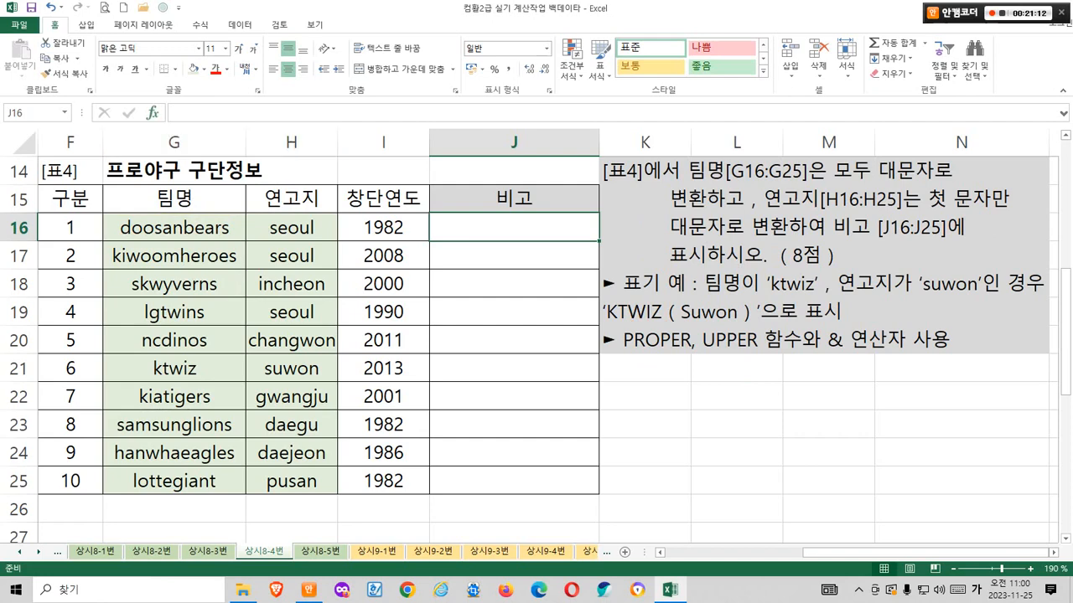
Start inserting a function in J16 and choose PROPER from the list of all functions.
key(shift+F3)
drag(586, 223, 419, 137)
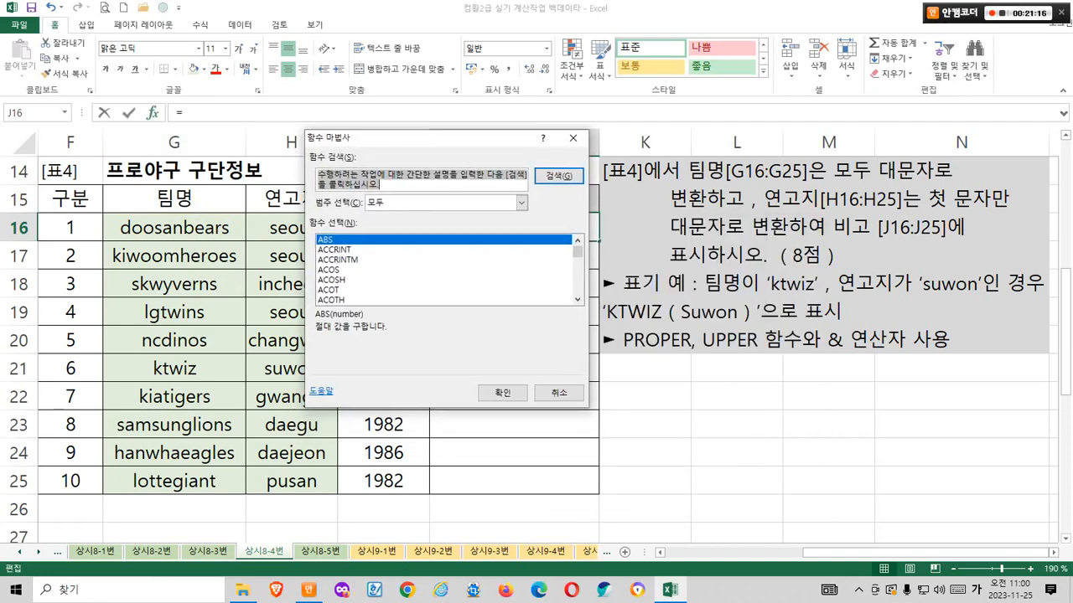
click(402, 280)
key(p)
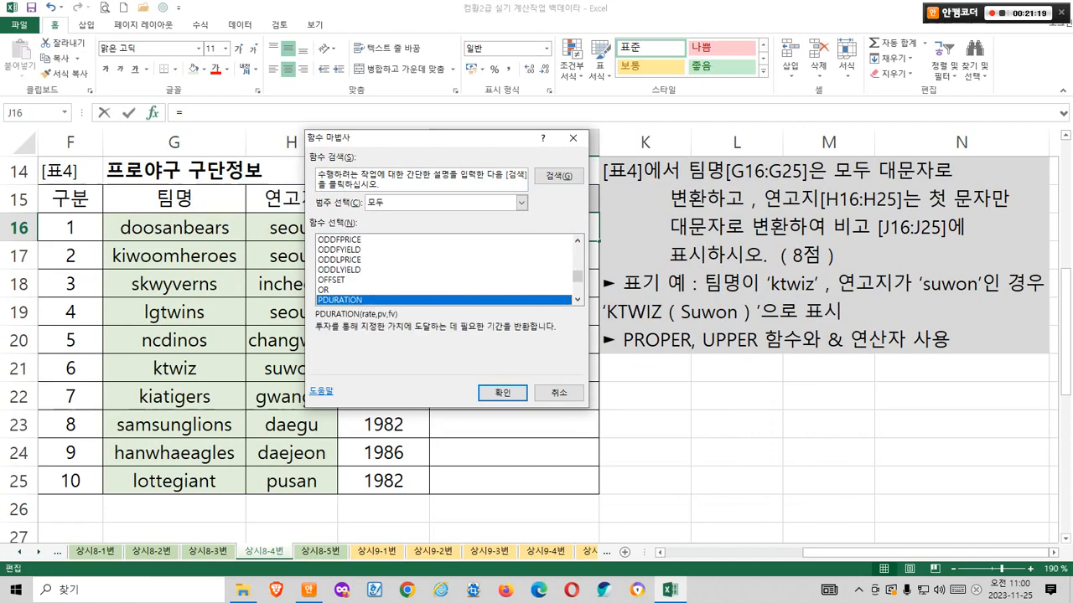
scroll(444, 269, down, 2)
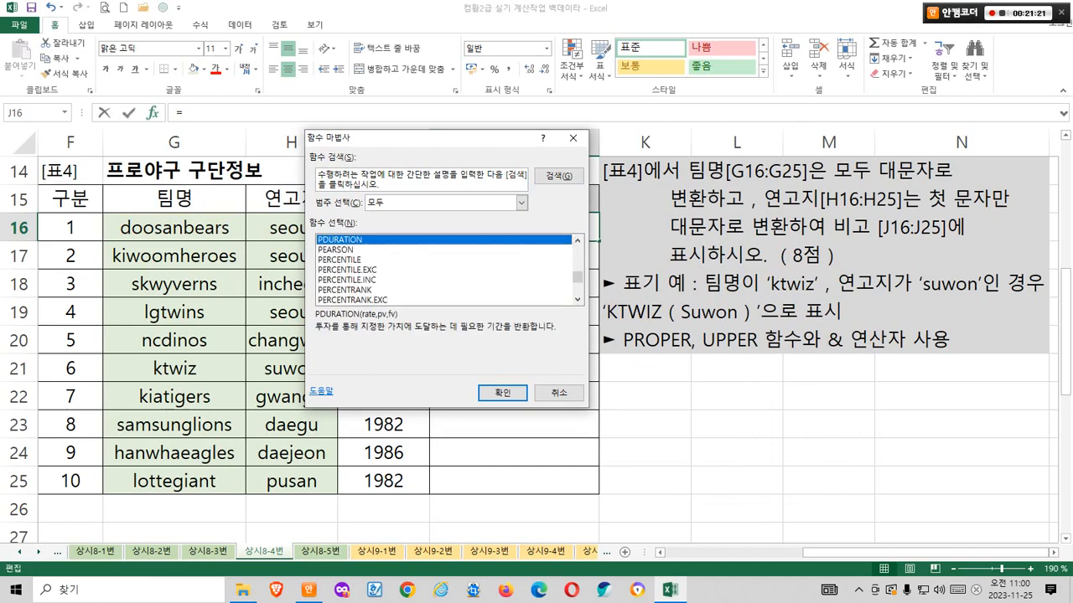
scroll(444, 269, down, 3)
scroll(444, 269, down, 2)
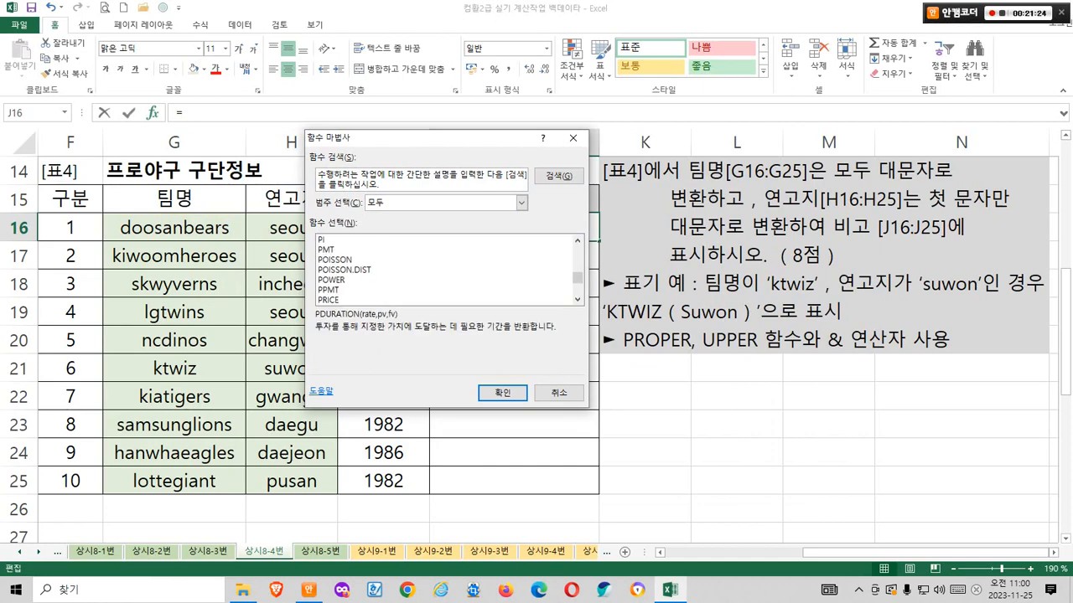
scroll(444, 269, down, 1)
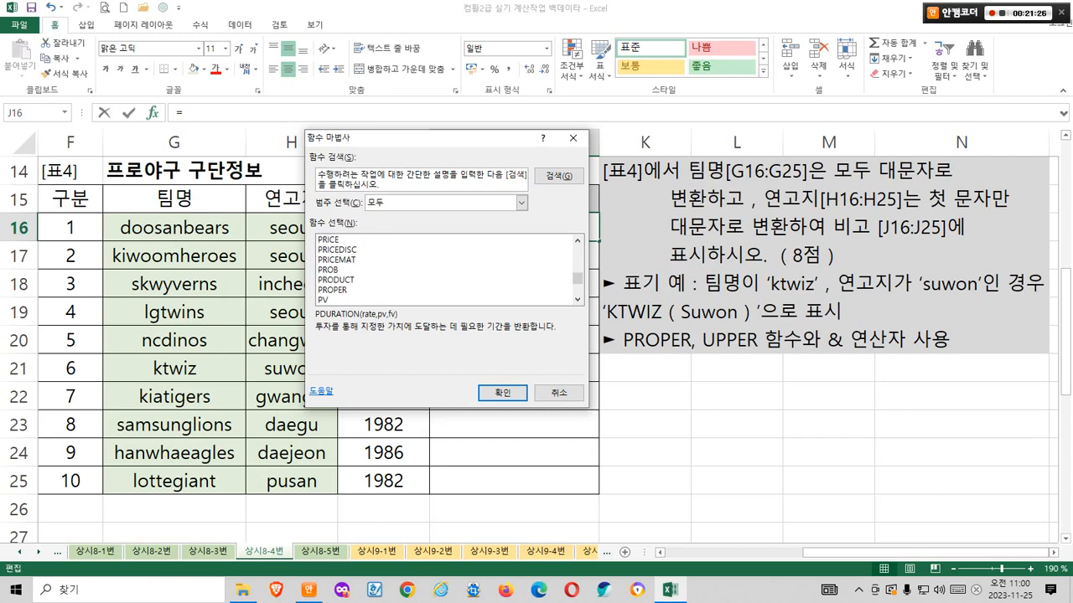
click(332, 290)
Read the description of the PROPER function and compare it with the task's capitalisation requirement for team names.
key(ctrl+2)
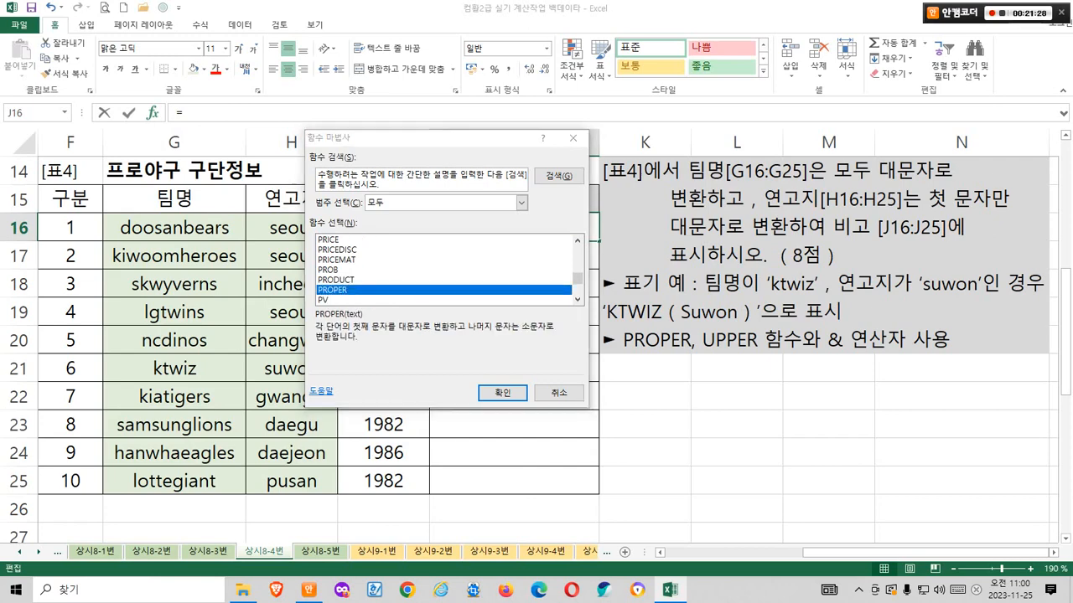
drag(666, 321, 663, 322)
drag(642, 358, 673, 358)
drag(342, 266, 360, 279)
key(Escape)
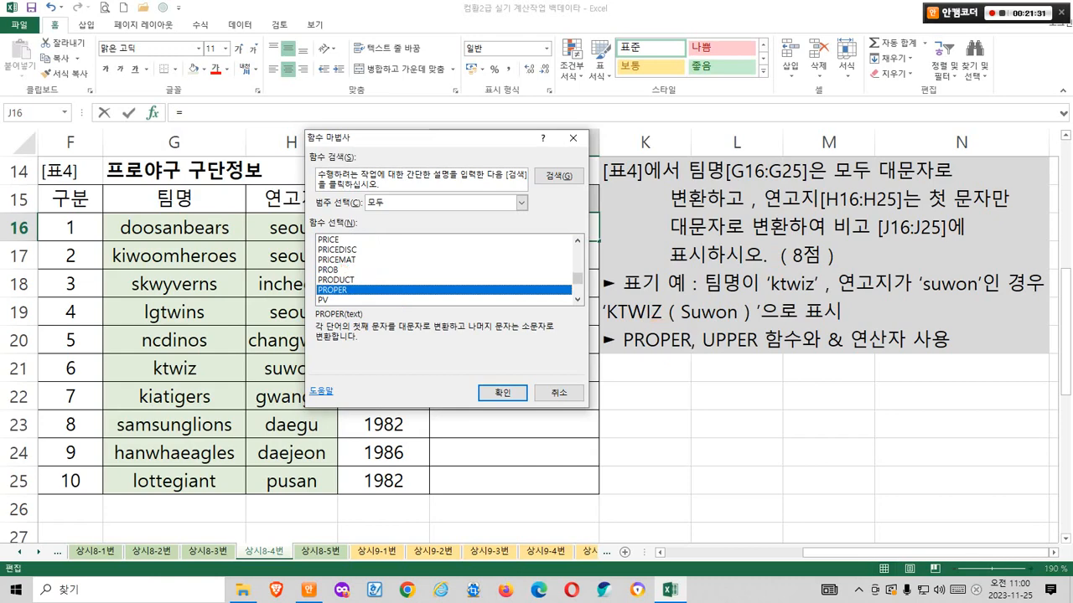
mouse_move(316, 334)
mouse_down()
mouse_move(455, 335)
mouse_move(431, 331)
mouse_move(454, 324)
mouse_up()
drag(468, 339, 565, 336)
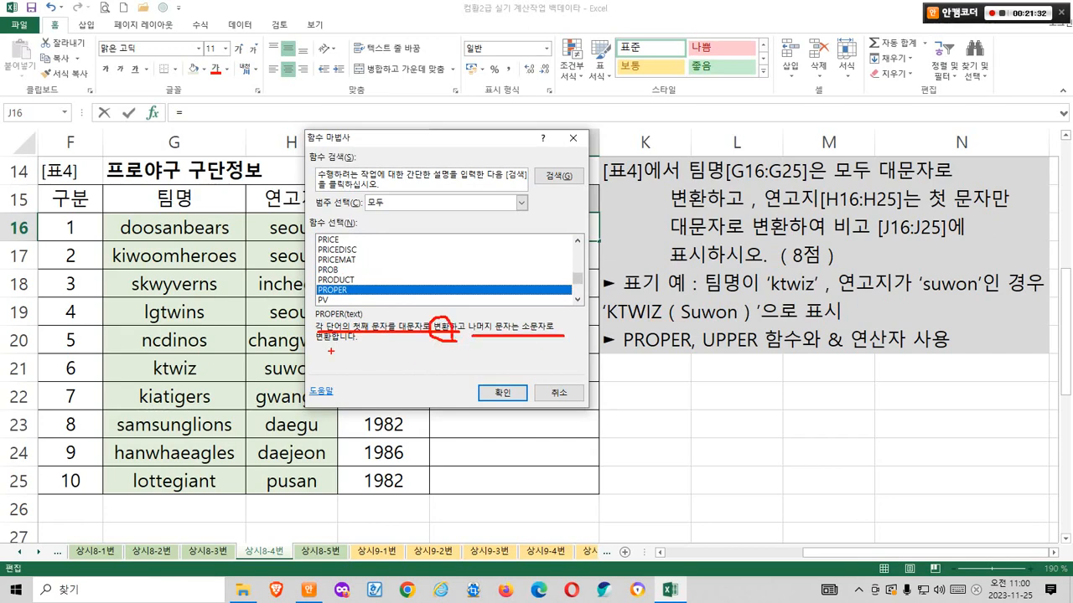
drag(322, 350, 347, 349)
mouse_move(352, 273)
mouse_down()
mouse_move(362, 285)
mouse_move(380, 251)
mouse_up()
drag(113, 213, 231, 242)
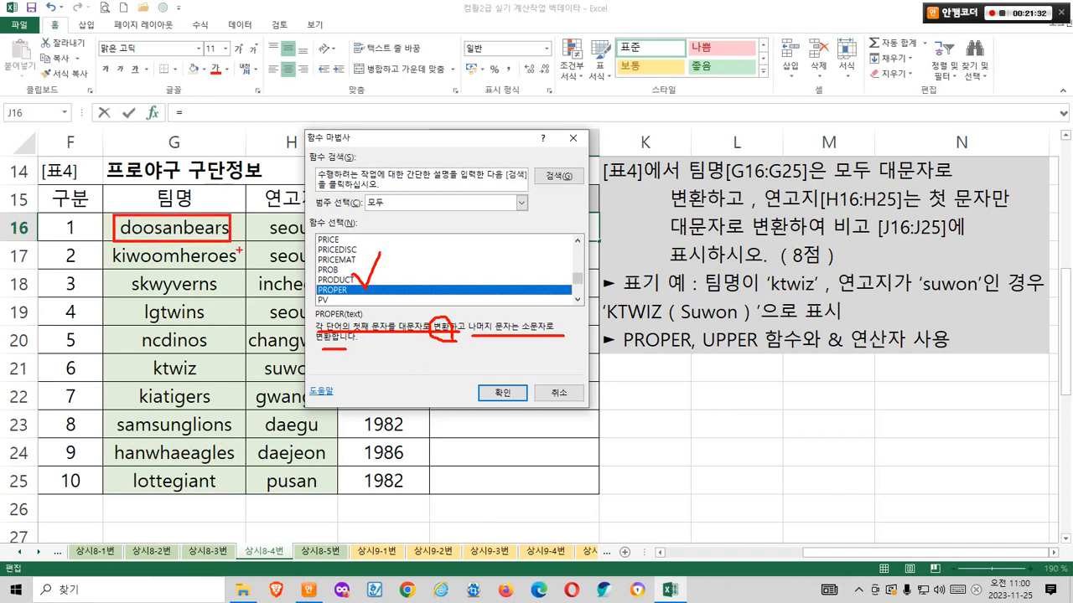
drag(868, 163, 923, 176)
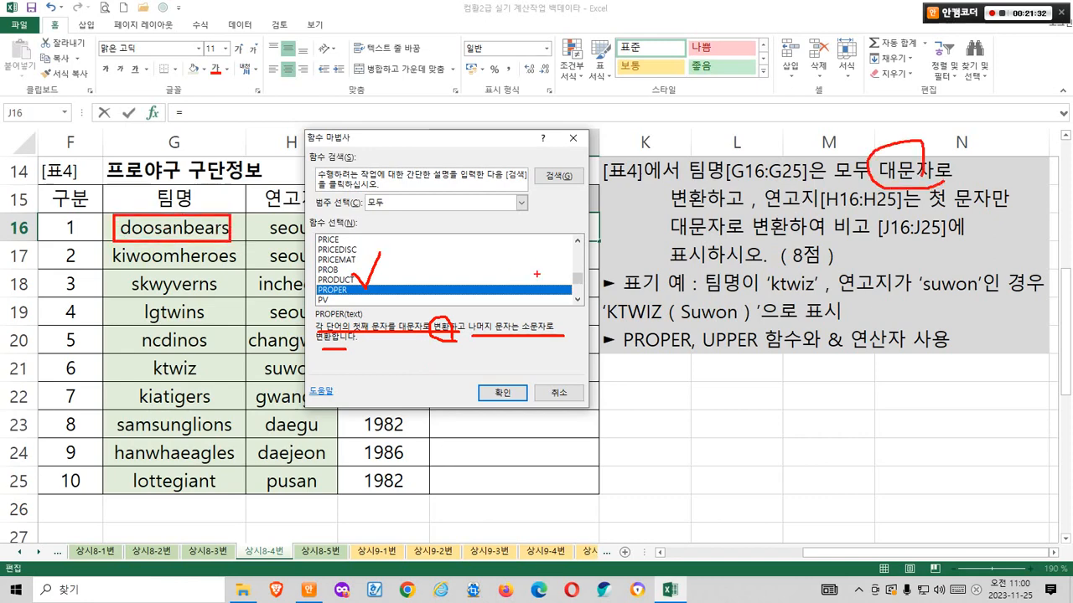
mouse_move(521, 287)
mouse_down()
mouse_move(536, 275)
mouse_move(549, 303)
mouse_up()
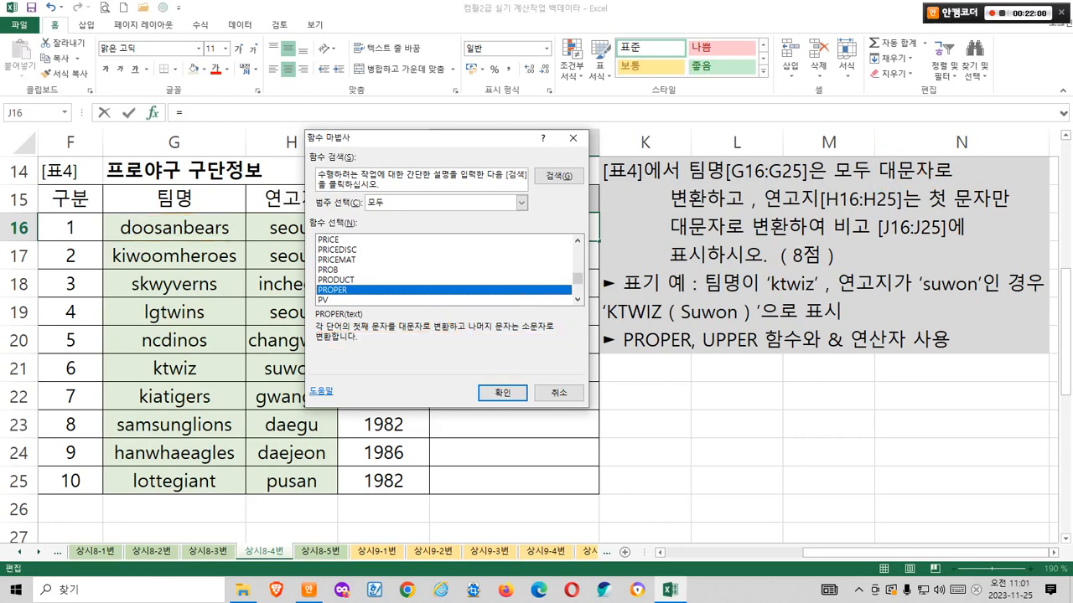
Choose UPPER from the list of all functions as the function for J16.
key(u)
scroll(444, 270, down, 2)
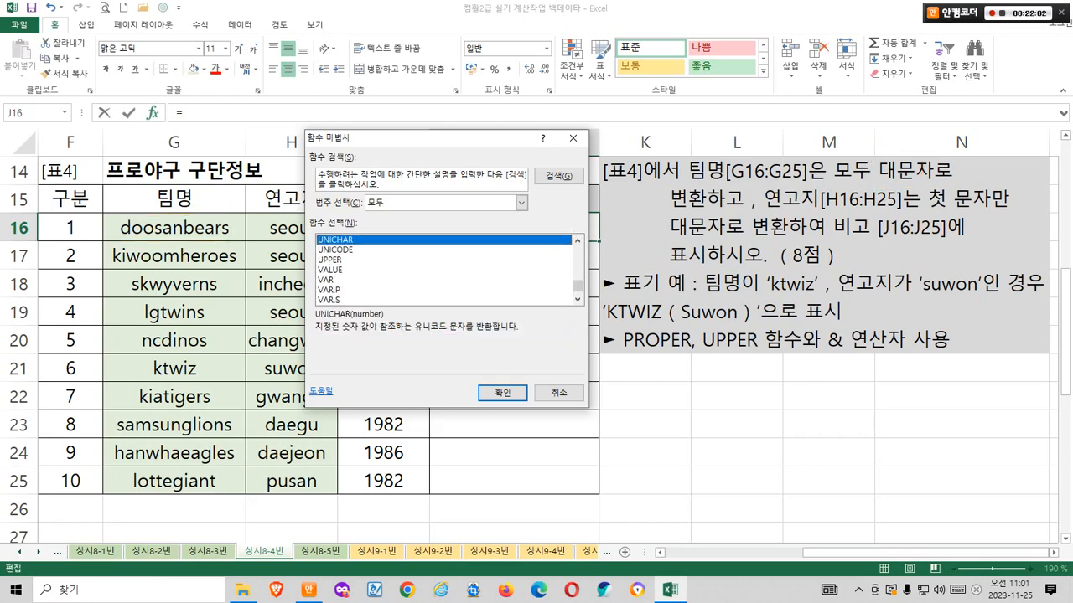
click(330, 259)
mouse_move(316, 337)
mouse_down()
mouse_move(476, 337)
mouse_move(375, 308)
mouse_move(420, 333)
mouse_up()
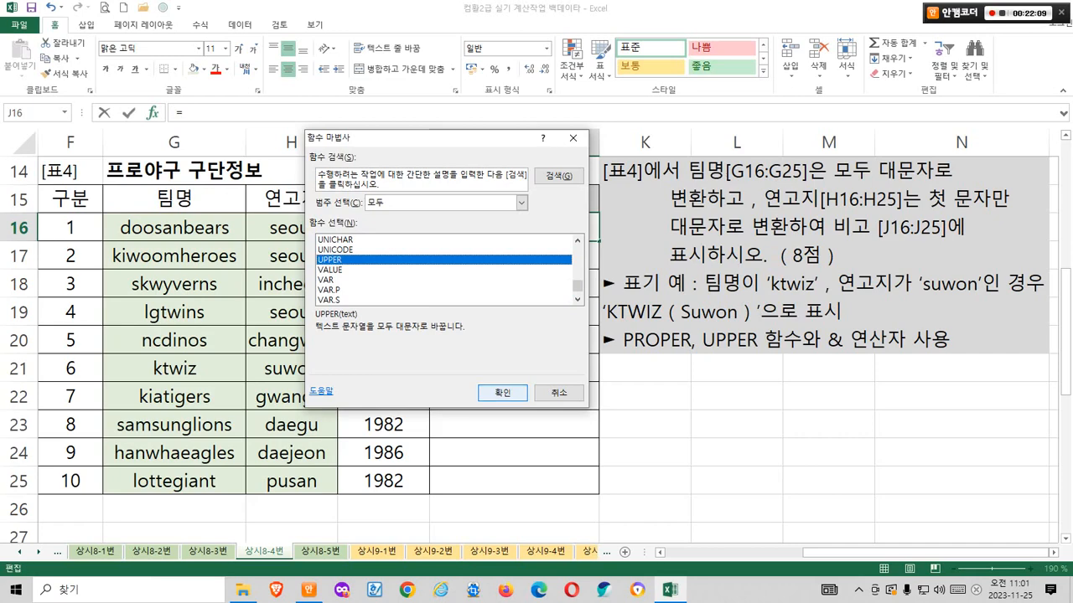
click(503, 393)
Set UPPER's text argument to the team name in G16 and complete the formula in J16.
drag(419, 196, 628, 314)
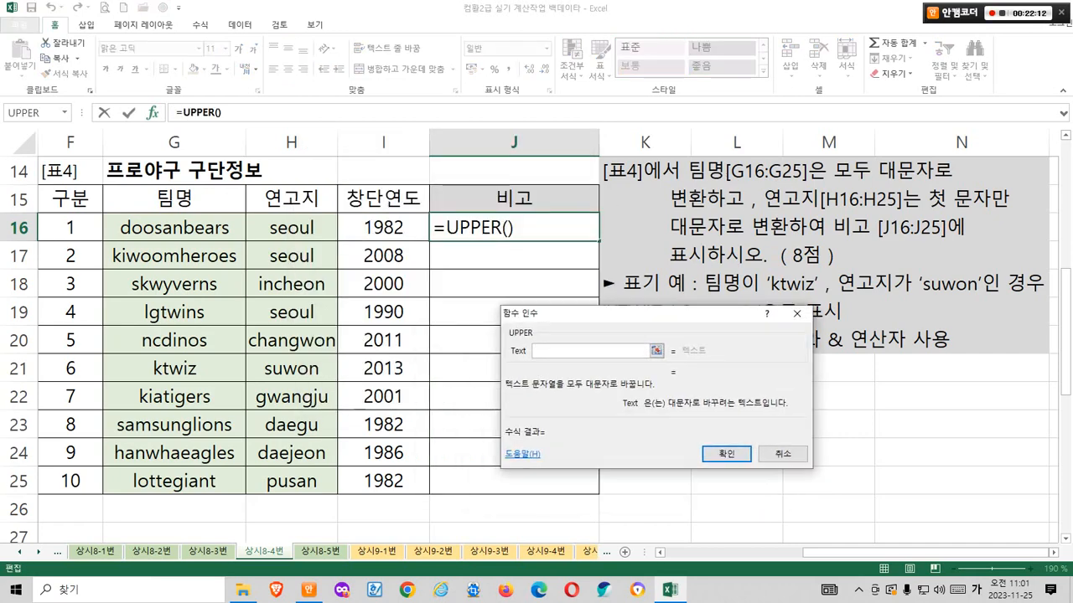
mouse_move(555, 356)
mouse_down()
mouse_move(541, 410)
mouse_move(789, 414)
mouse_move(741, 417)
mouse_move(761, 419)
mouse_up()
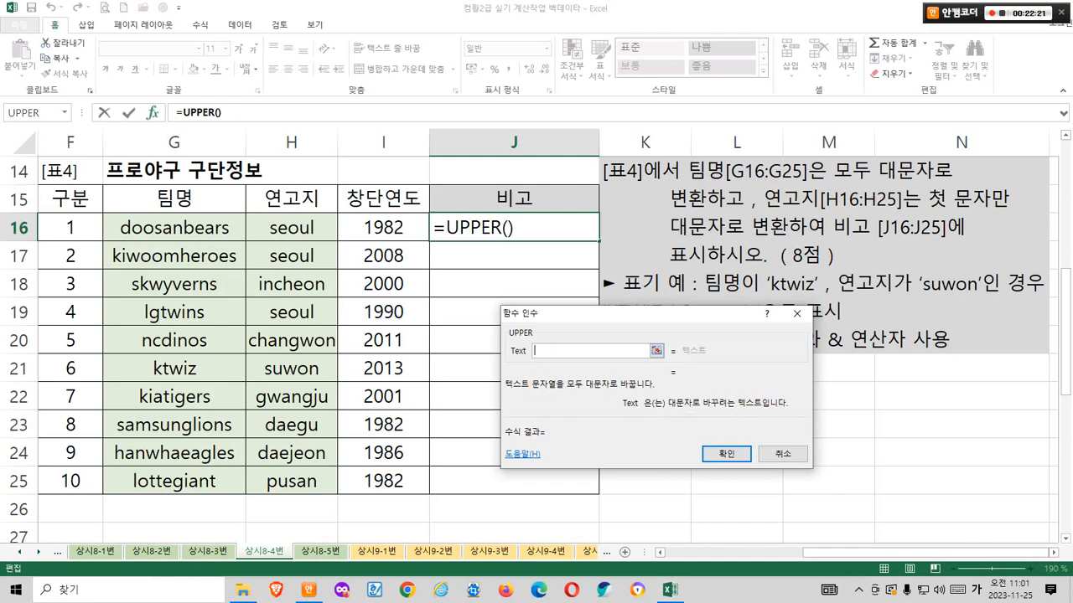
click(174, 228)
drag(604, 313, 557, 268)
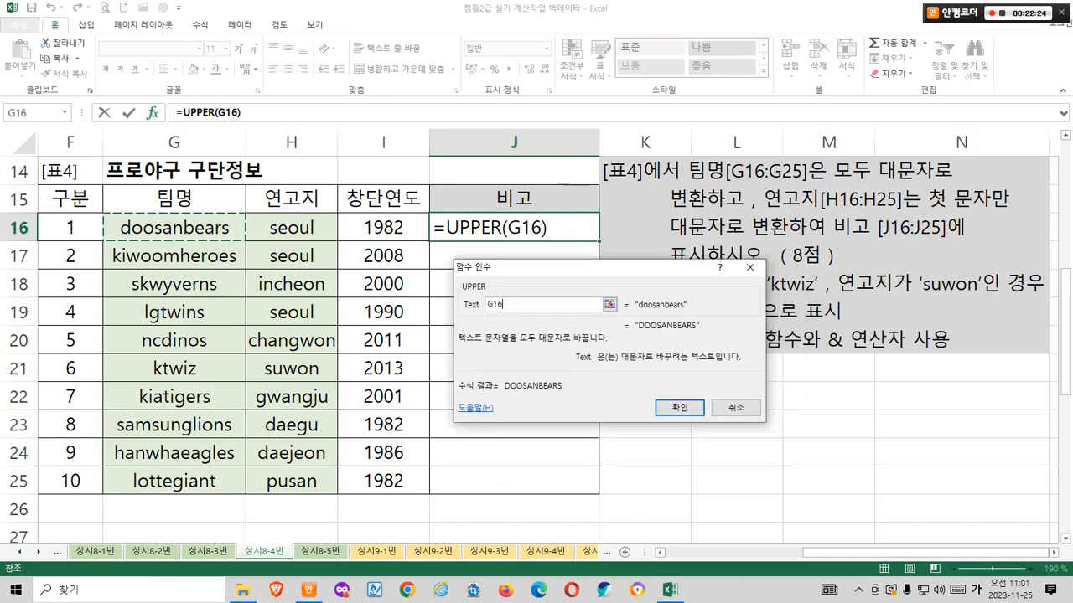
drag(631, 293, 700, 315)
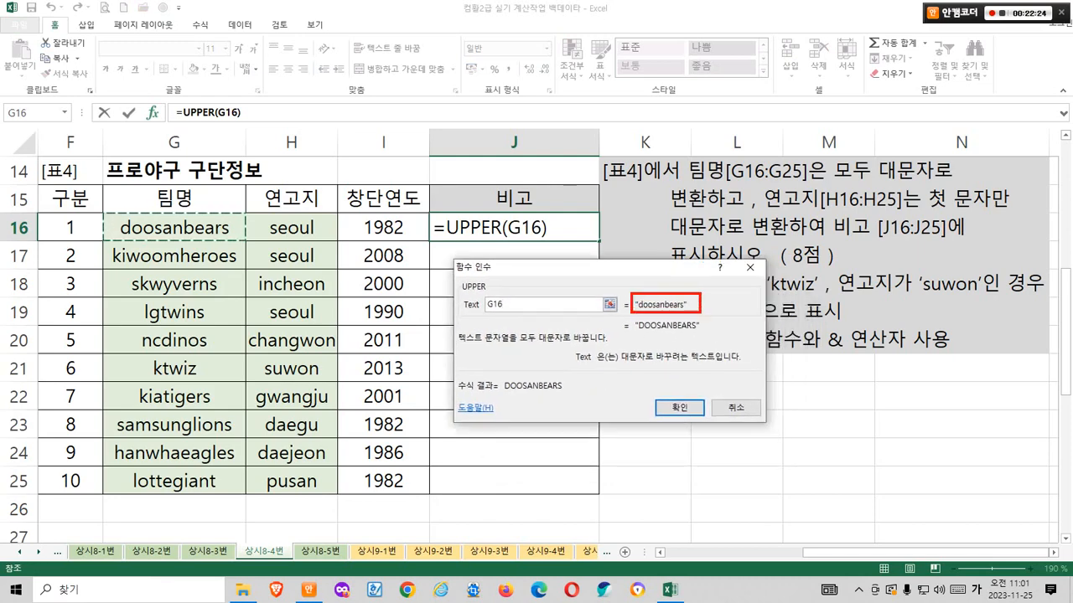
drag(631, 292, 712, 339)
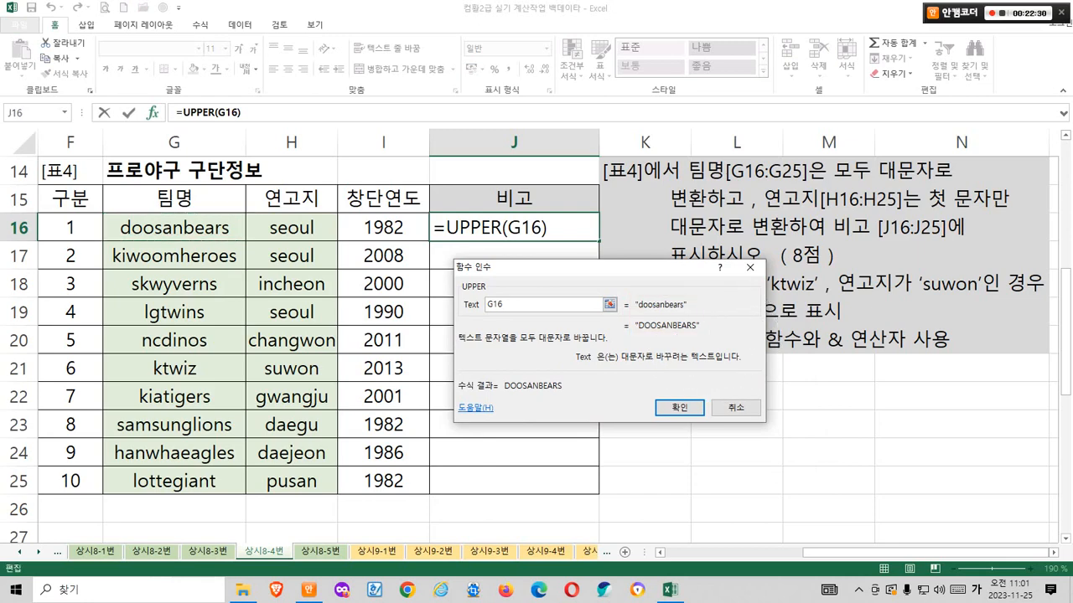
click(679, 407)
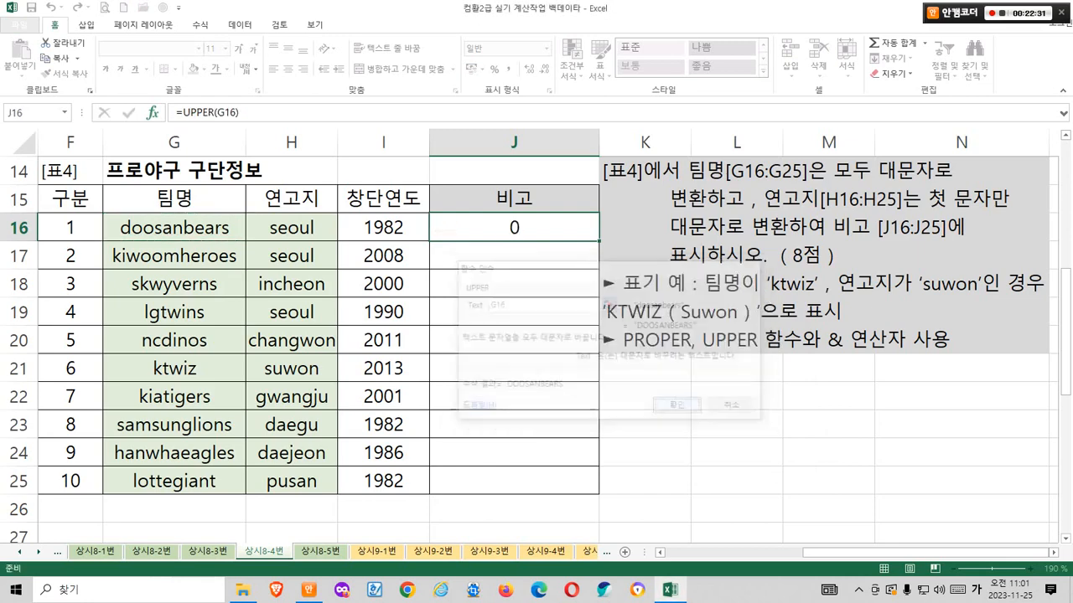
Append &"(" to the formula in J16 and compare the result with the example output format.
mouse_move(651, 330)
mouse_down()
mouse_move(628, 334)
mouse_move(592, 302)
mouse_move(656, 286)
mouse_move(645, 337)
mouse_move(664, 320)
mouse_move(686, 329)
mouse_up()
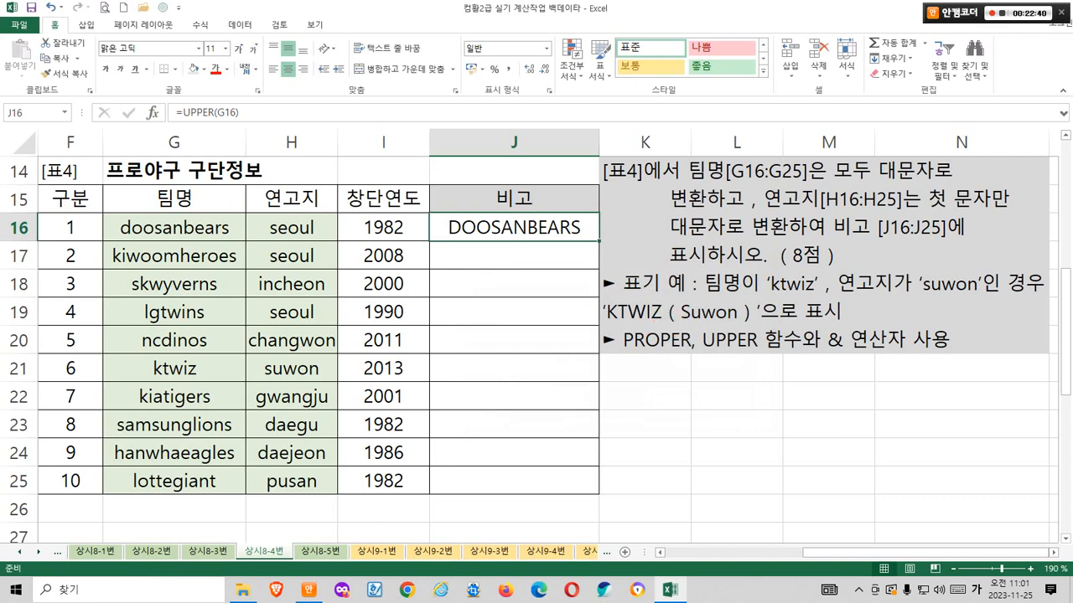
key(F2)
text(&)
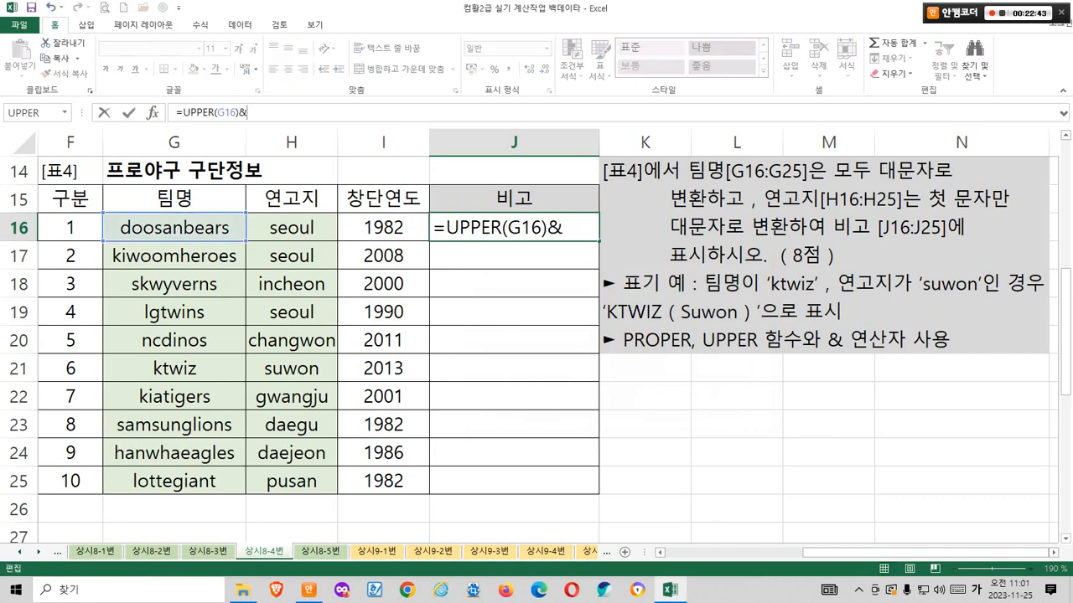
text("()
text(")
key(Return)
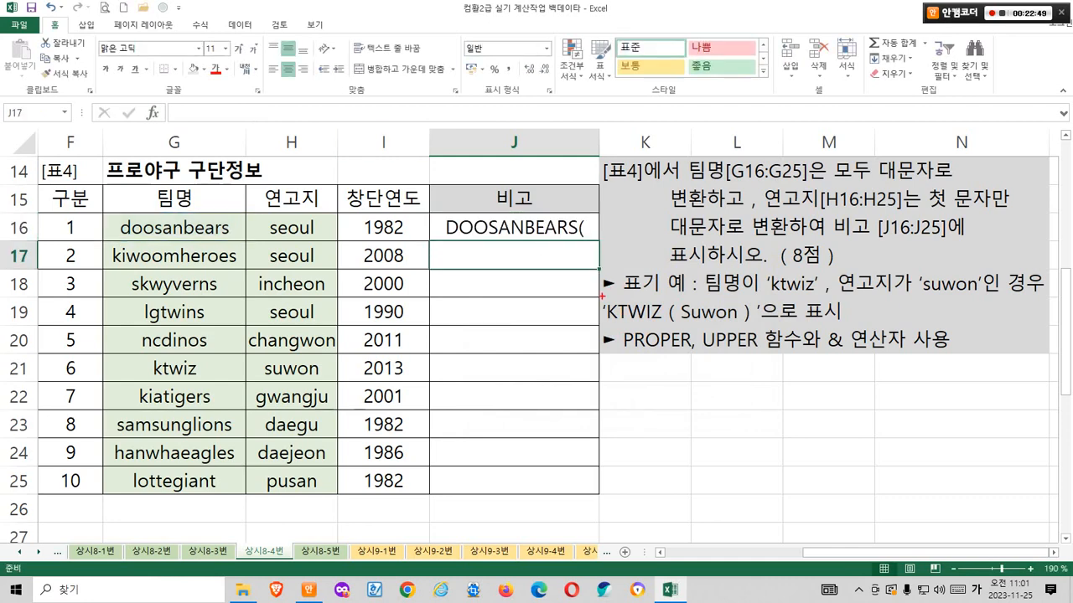
drag(600, 291, 679, 335)
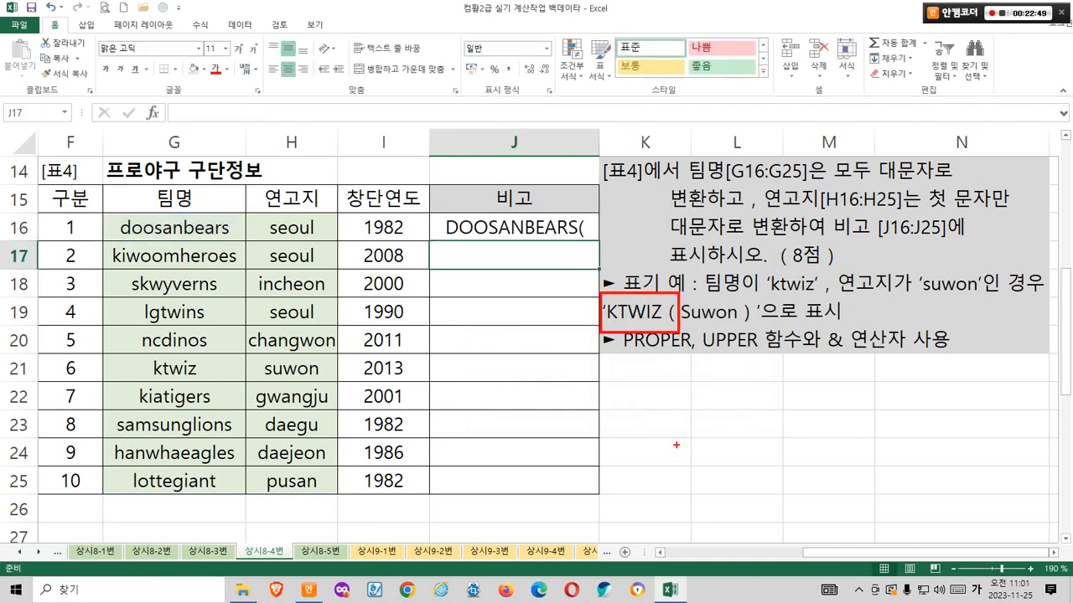
mouse_move(322, 203)
mouse_down()
mouse_move(324, 220)
mouse_move(556, 256)
mouse_move(596, 227)
mouse_move(605, 240)
mouse_move(595, 223)
mouse_up()
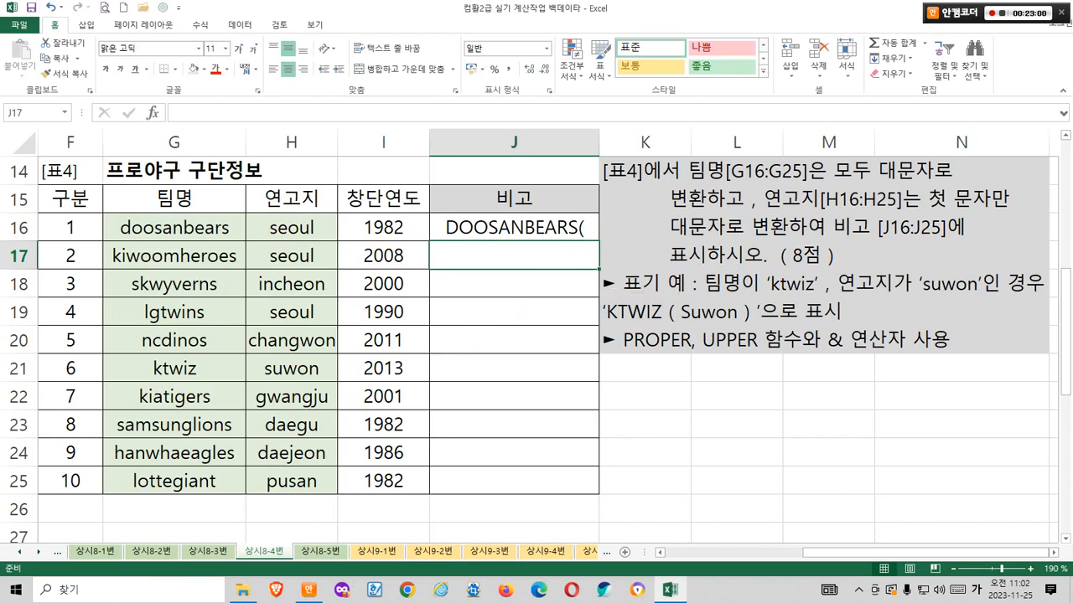
Append another & to the J16 formula and open the full function list to add a second function.
click(514, 228)
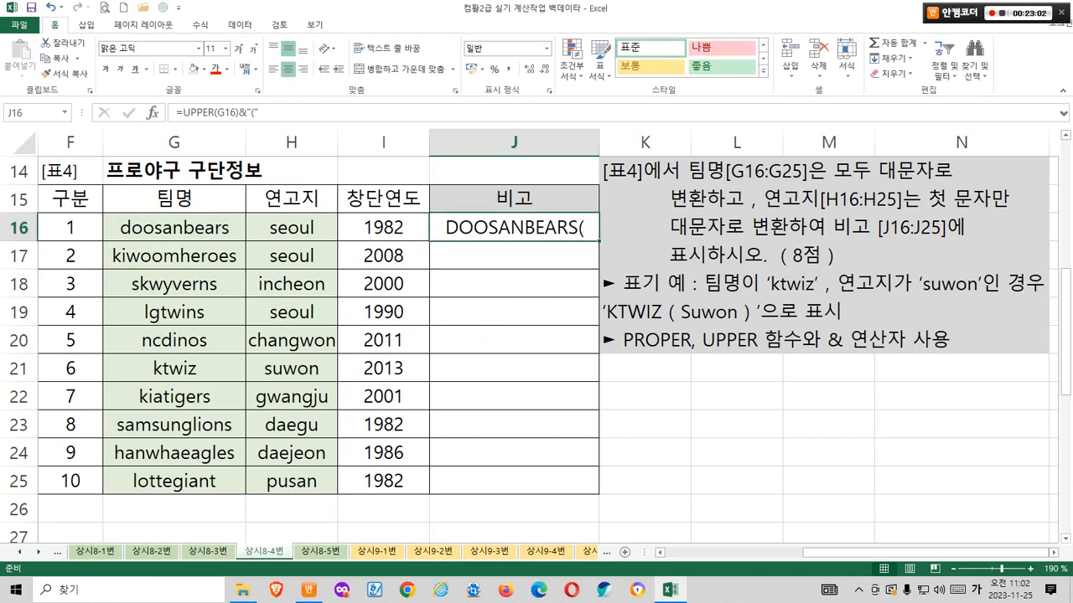
mouse_move(675, 287)
mouse_down()
mouse_move(675, 343)
mouse_move(690, 295)
mouse_up()
mouse_move(692, 249)
mouse_down()
mouse_move(698, 235)
mouse_move(729, 258)
mouse_up()
key(F2)
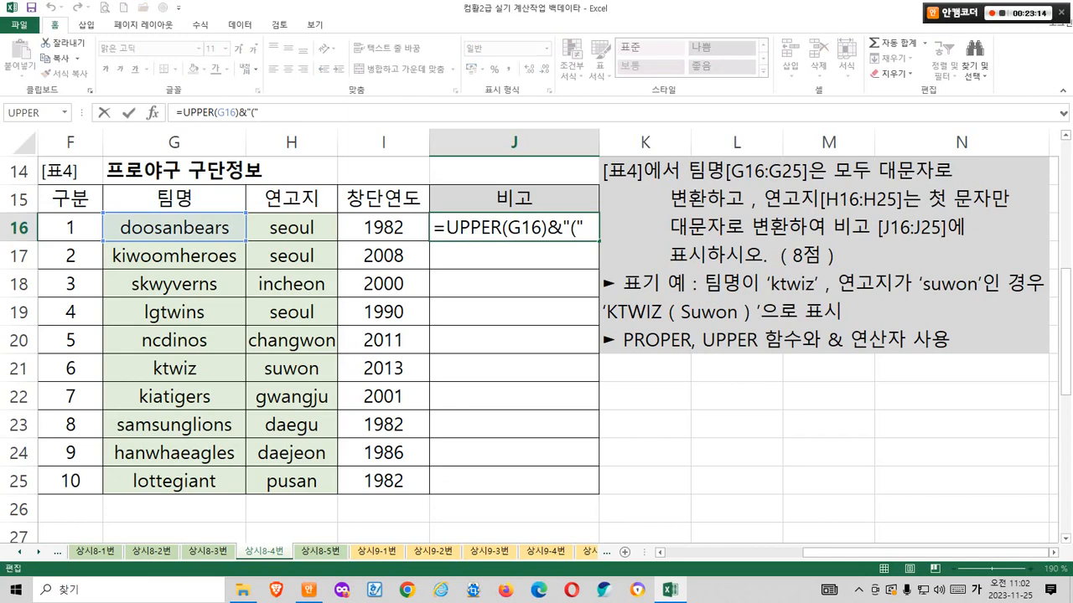
text(&)
click(65, 113)
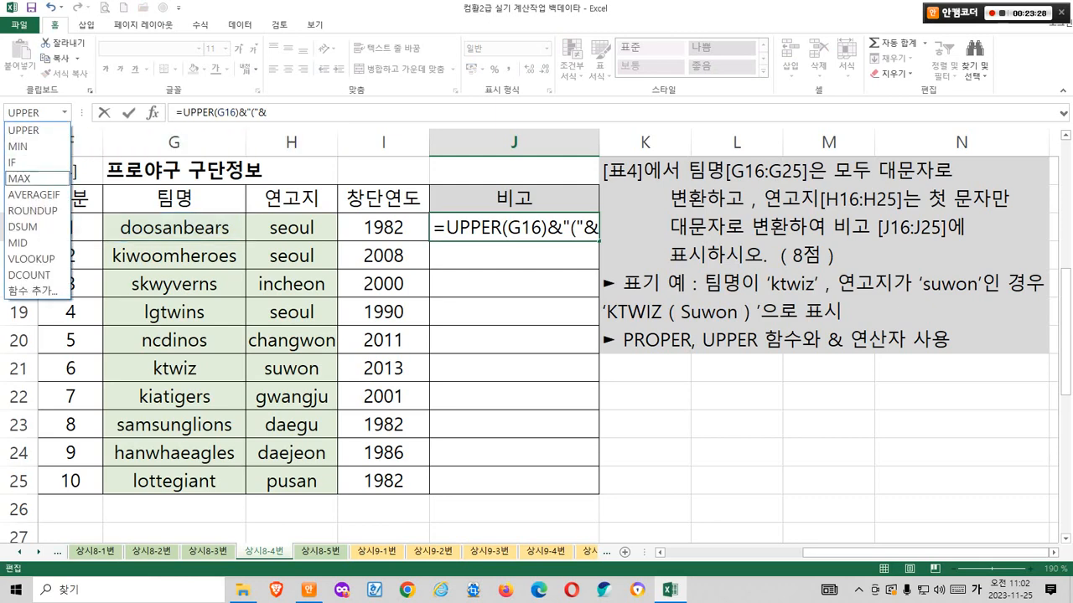
click(33, 291)
Find PROPER in the list of all functions, read its description and insert it into the J16 formula.
click(528, 342)
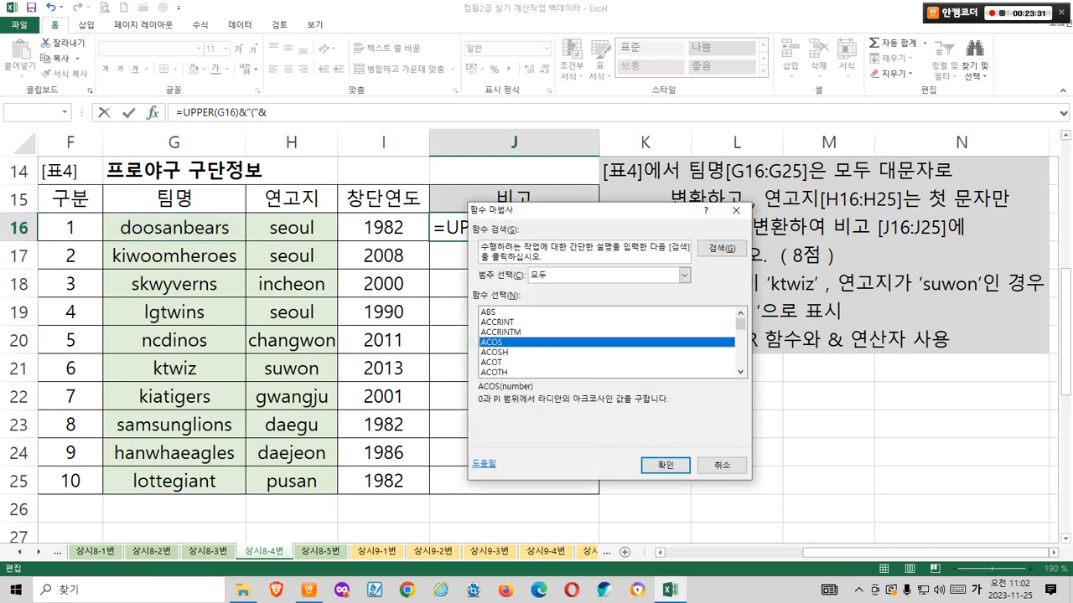
key(p)
scroll(528, 342, down, 2)
scroll(608, 342, down, 4)
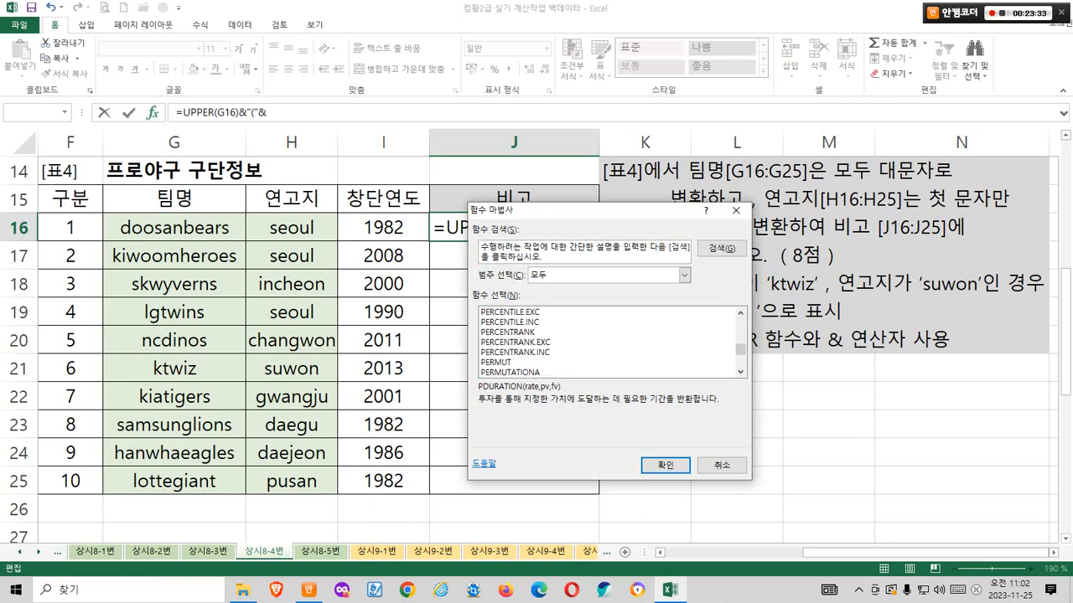
scroll(608, 342, down, 1)
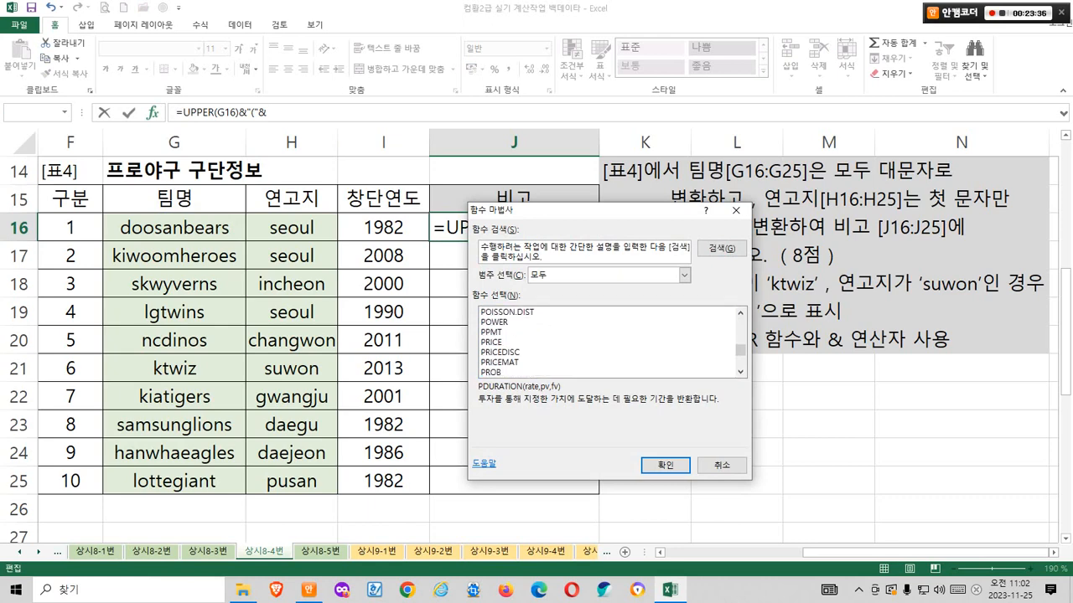
scroll(607, 342, down, 2)
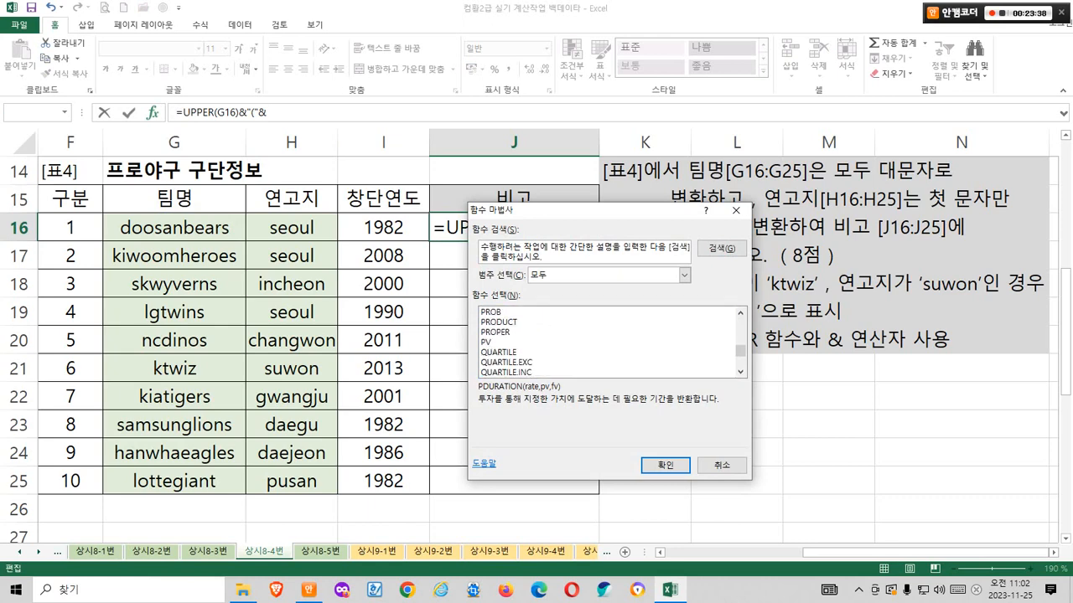
click(496, 333)
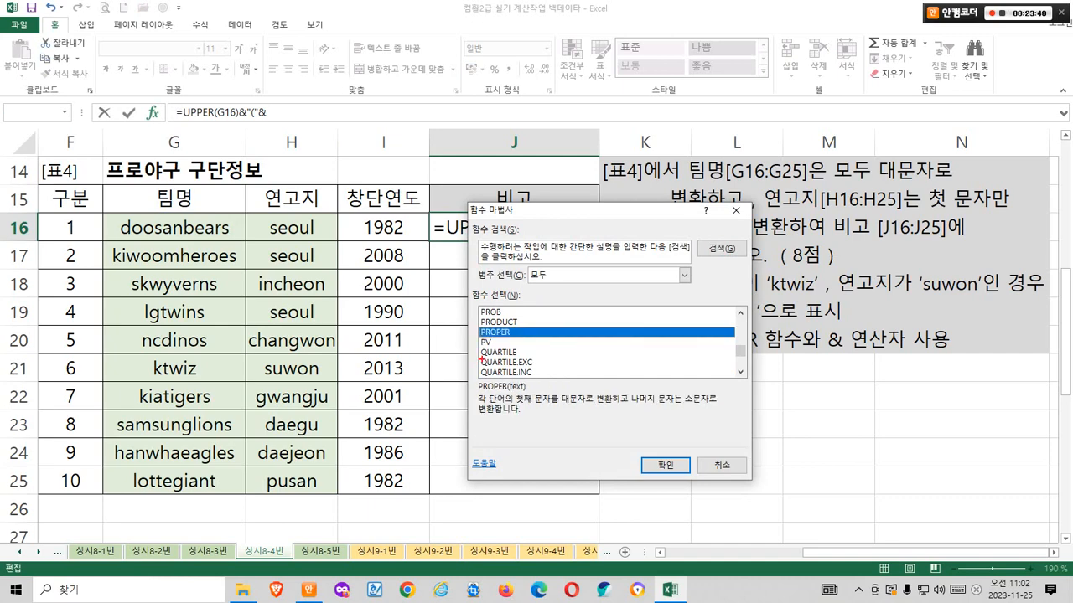
mouse_move(478, 331)
mouse_down()
mouse_move(437, 362)
mouse_move(442, 402)
mouse_move(736, 409)
mouse_up()
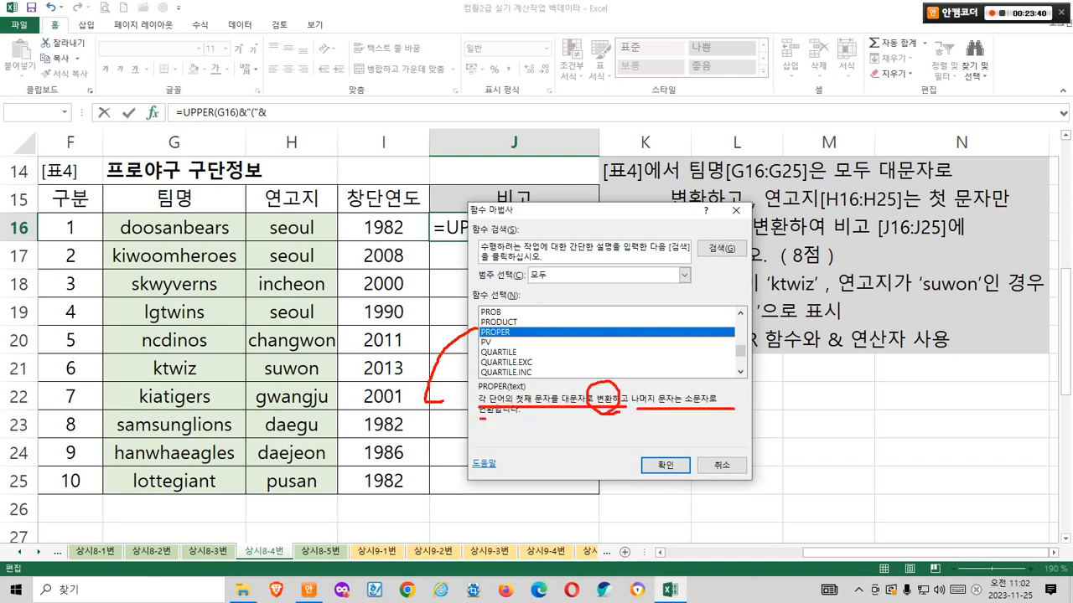
drag(479, 418, 539, 417)
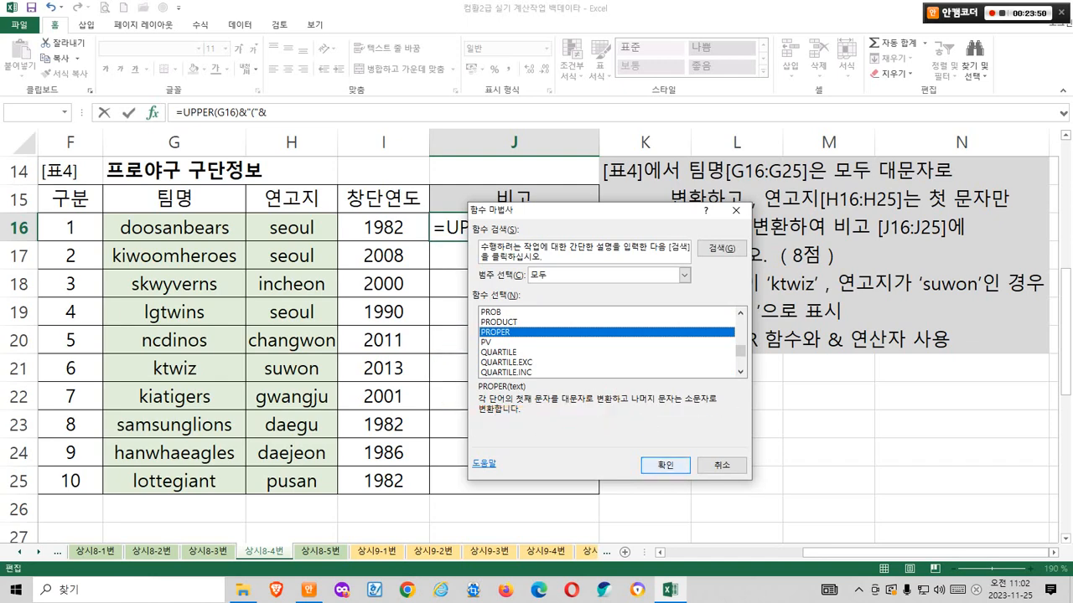
click(665, 465)
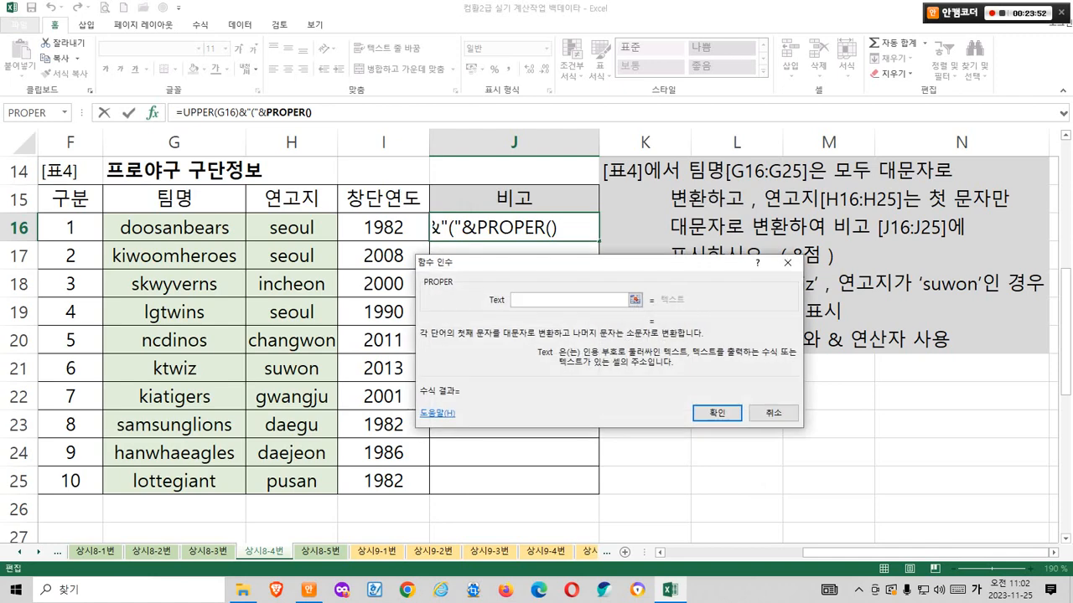
Set PROPER's text argument to the home city in H16 and complete the formula.
mouse_move(522, 301)
mouse_down()
mouse_move(539, 342)
mouse_move(776, 358)
mouse_up()
mouse_move(700, 360)
mouse_down()
mouse_move(731, 362)
mouse_move(719, 345)
mouse_up()
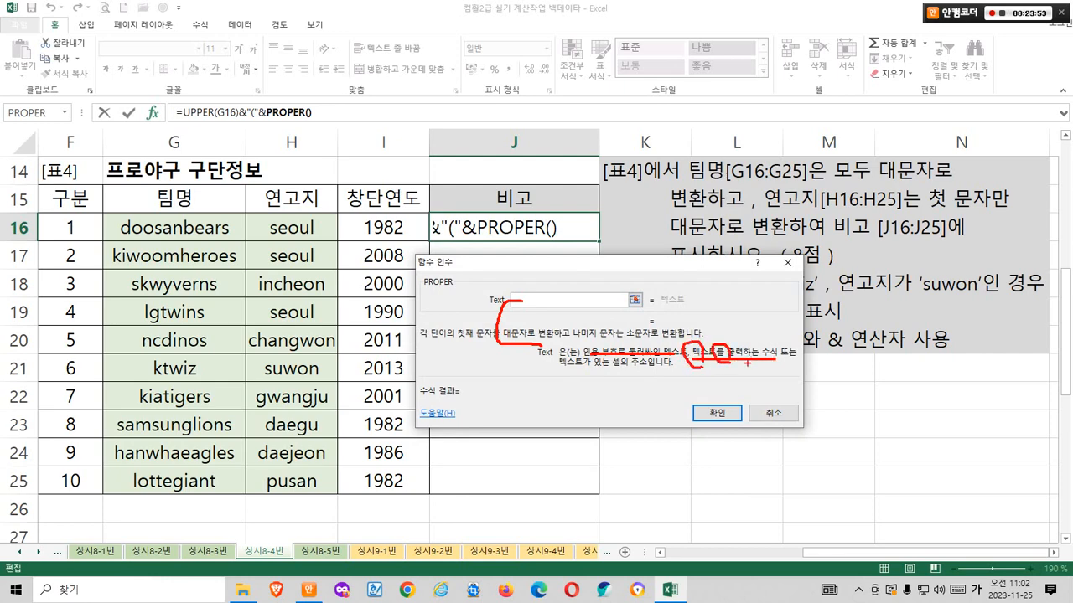
drag(562, 371, 655, 371)
mouse_move(319, 250)
mouse_down()
mouse_move(278, 252)
mouse_move(323, 247)
mouse_up()
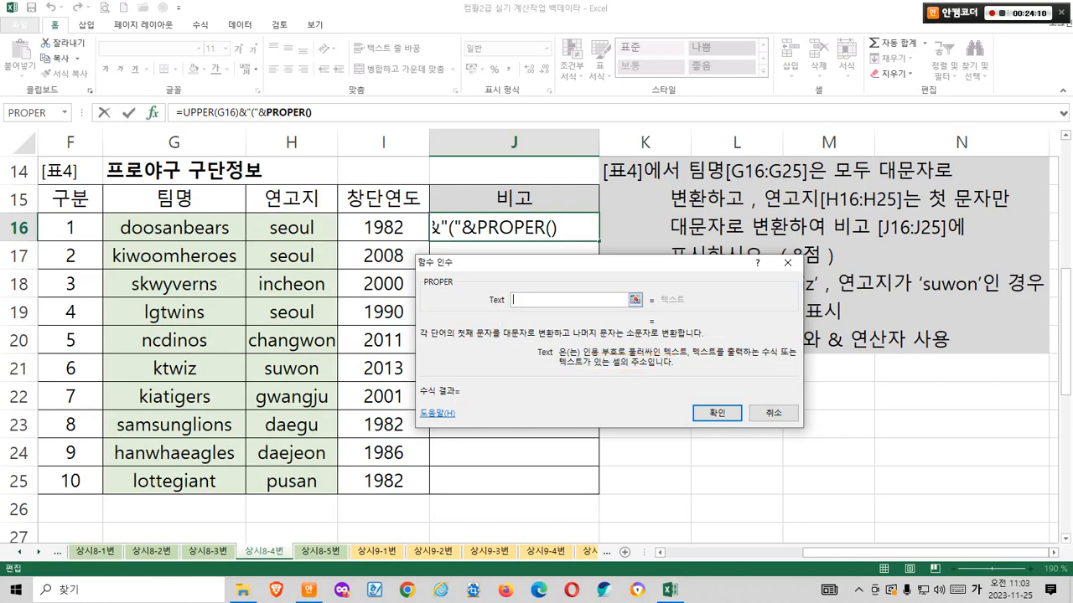
click(290, 227)
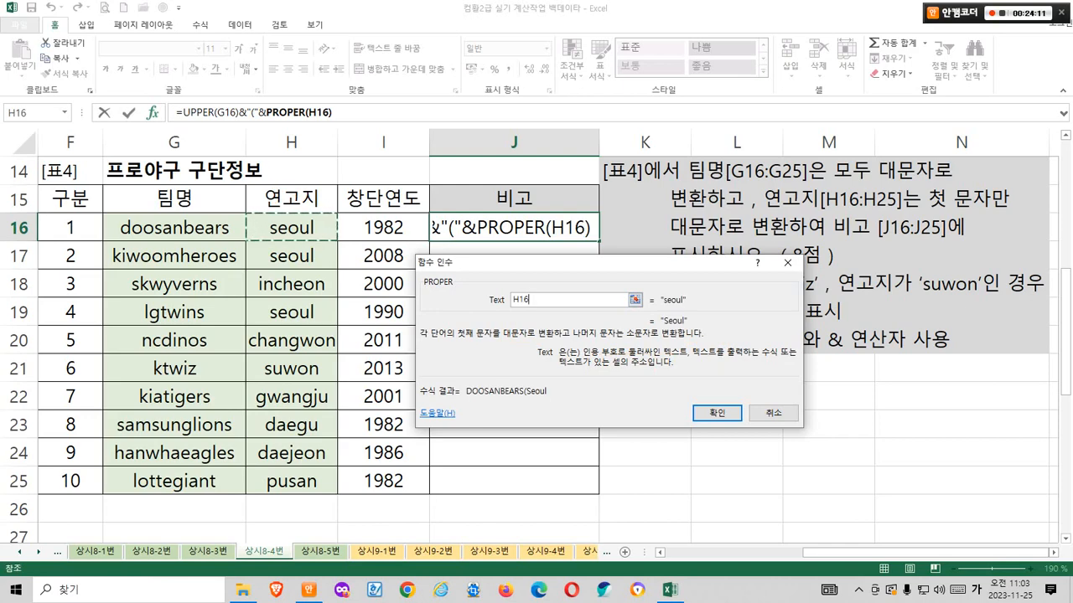
drag(654, 282, 701, 327)
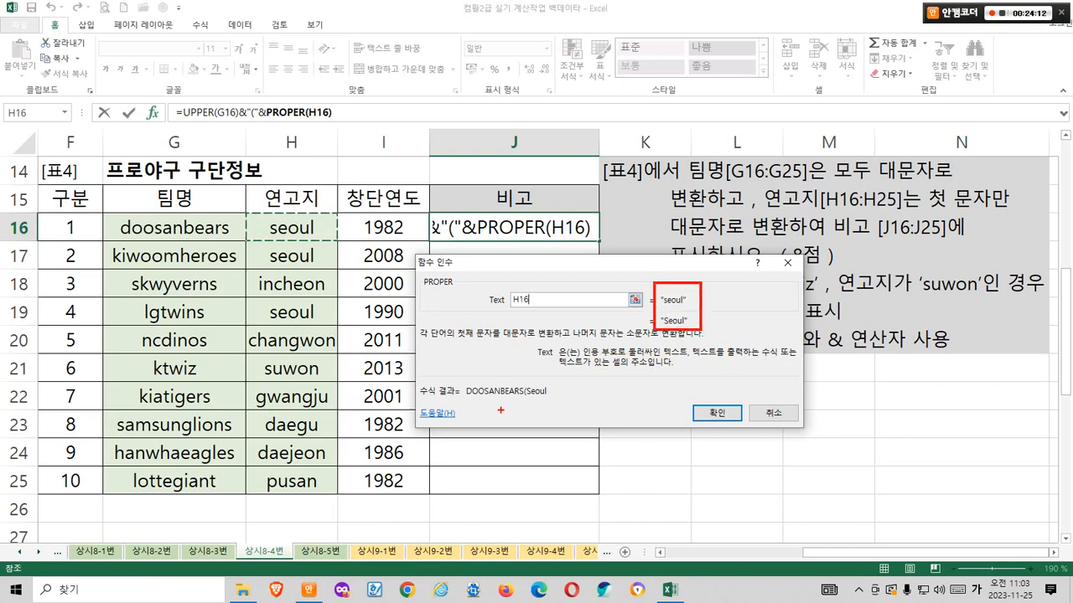
mouse_move(453, 375)
mouse_down()
mouse_move(513, 403)
mouse_move(549, 401)
mouse_up()
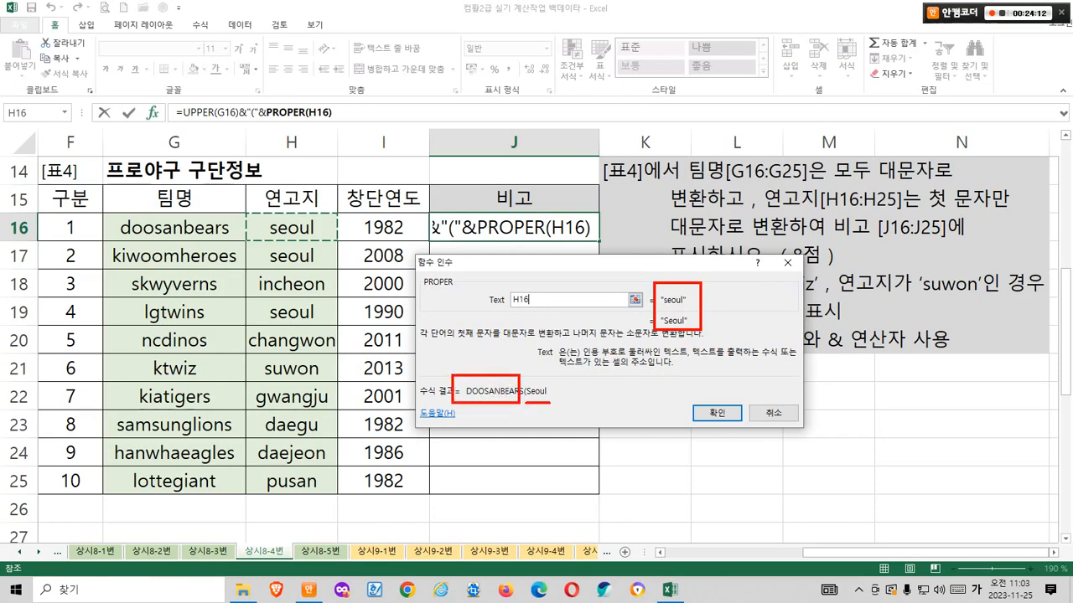
click(718, 412)
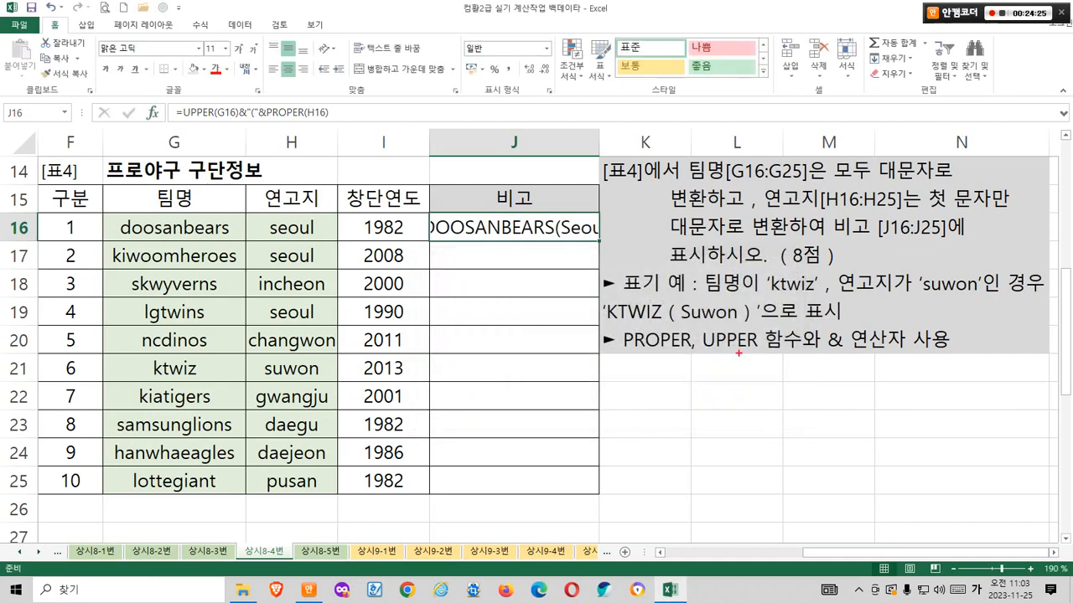
Append &")" to the J16 formula to close the parenthesis around the home city.
mouse_move(599, 297)
mouse_down()
mouse_move(738, 331)
mouse_move(748, 294)
mouse_move(758, 323)
mouse_up()
key(F2)
text(&)
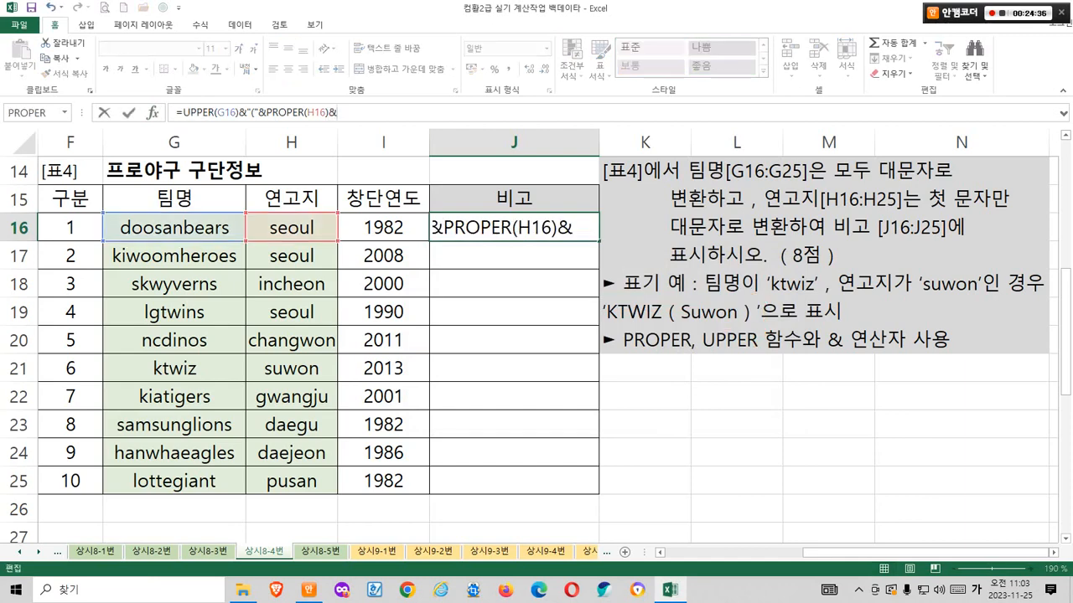
text(")")
key(Return)
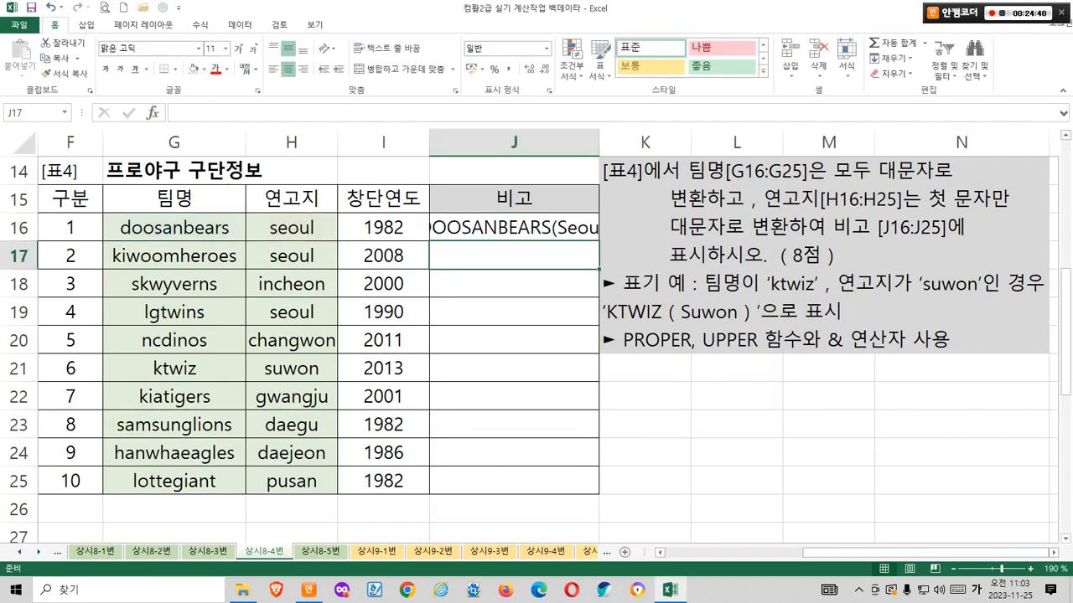
Widen column J until the full text in J16 fits, and select J16.
drag(599, 143, 656, 142)
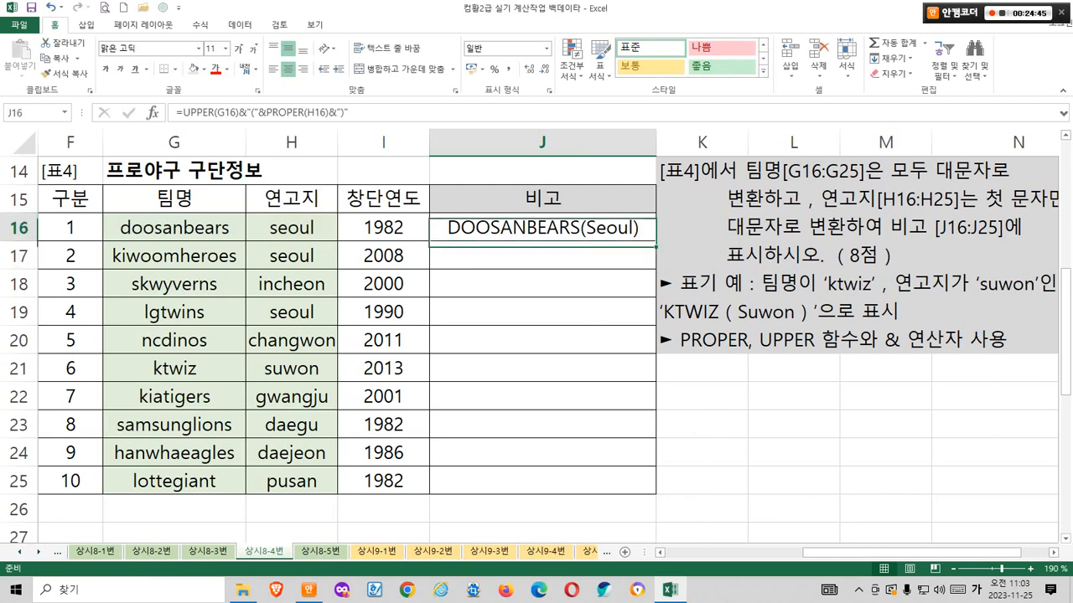
click(542, 228)
mouse_move(646, 244)
mouse_down()
mouse_move(694, 243)
mouse_move(687, 261)
mouse_up()
drag(670, 225, 689, 220)
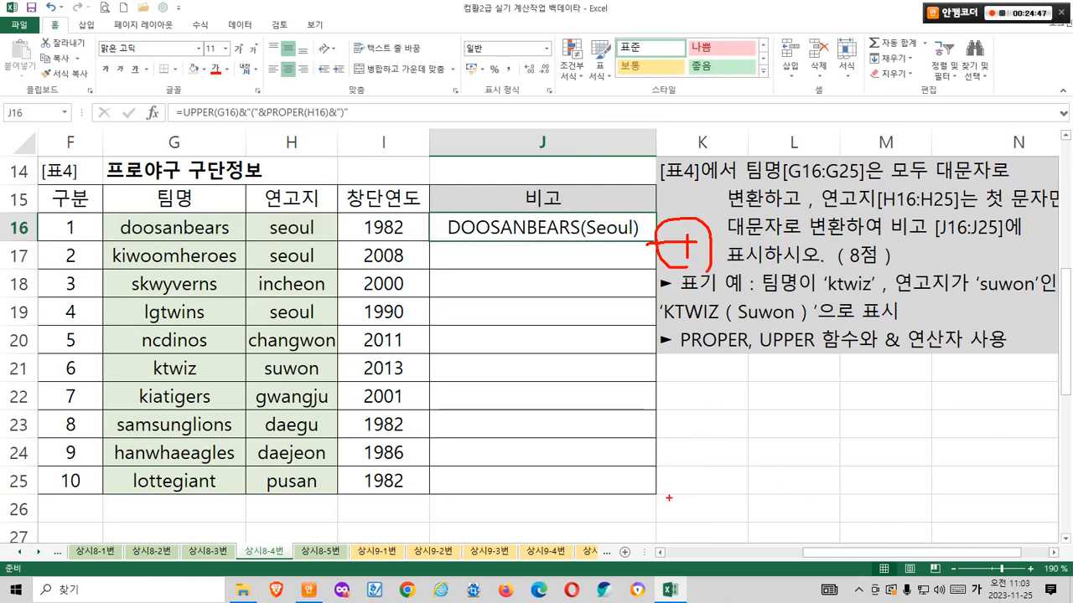
mouse_move(669, 499)
mouse_down()
mouse_move(649, 244)
mouse_move(669, 243)
mouse_up()
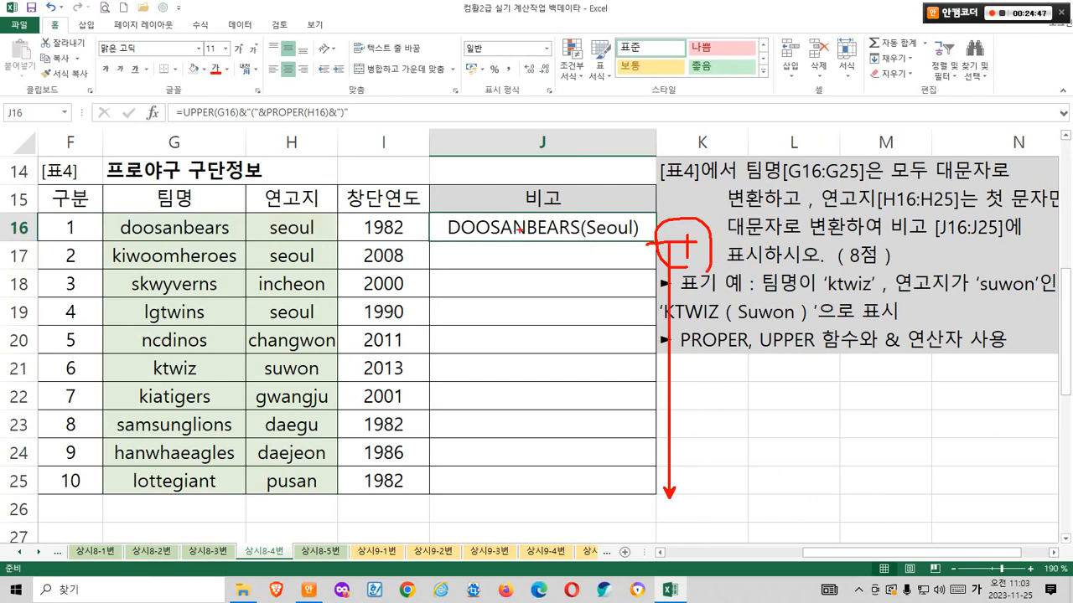
mouse_move(532, 231)
mouse_down()
mouse_move(514, 233)
mouse_move(528, 218)
mouse_up()
drag(173, 220, 201, 237)
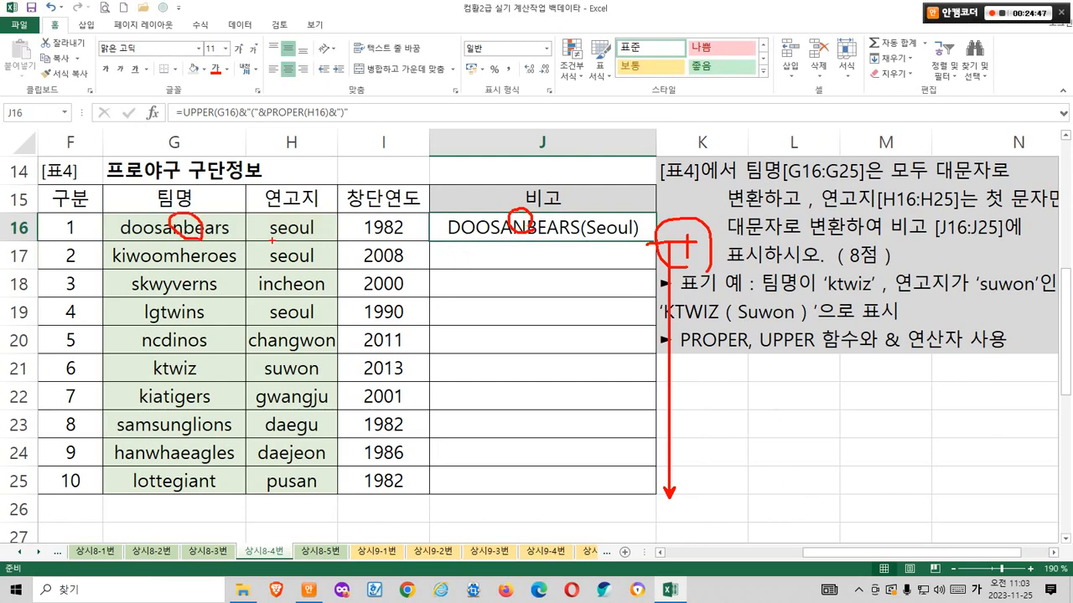
drag(267, 214, 271, 241)
mouse_move(504, 318)
mouse_down()
mouse_move(491, 304)
mouse_move(509, 315)
mouse_up()
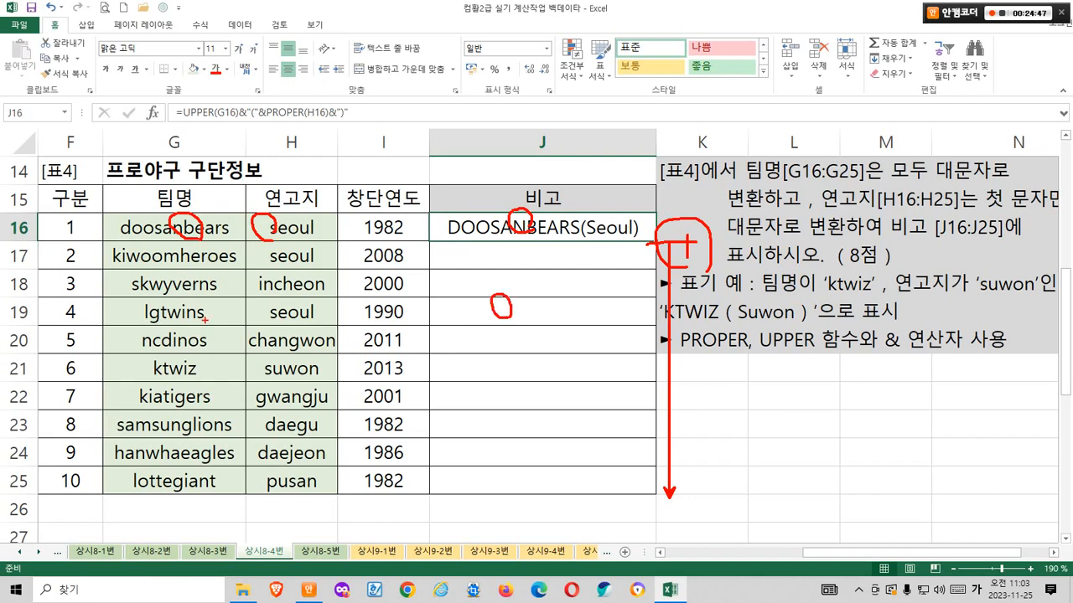
mouse_move(205, 321)
mouse_down()
mouse_move(166, 327)
mouse_move(138, 296)
mouse_move(180, 318)
mouse_up()
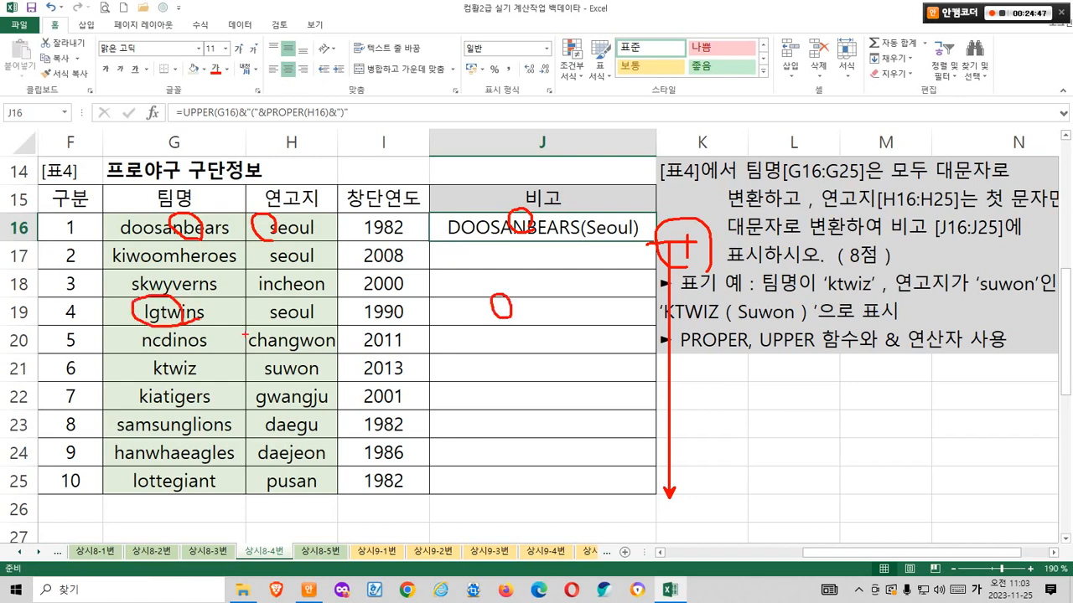
mouse_move(298, 326)
mouse_down()
mouse_move(271, 329)
mouse_move(282, 293)
mouse_move(305, 320)
mouse_up()
mouse_move(179, 237)
mouse_down()
mouse_move(157, 260)
mouse_move(169, 289)
mouse_up()
mouse_move(256, 260)
mouse_down()
mouse_move(258, 242)
mouse_move(256, 307)
mouse_up()
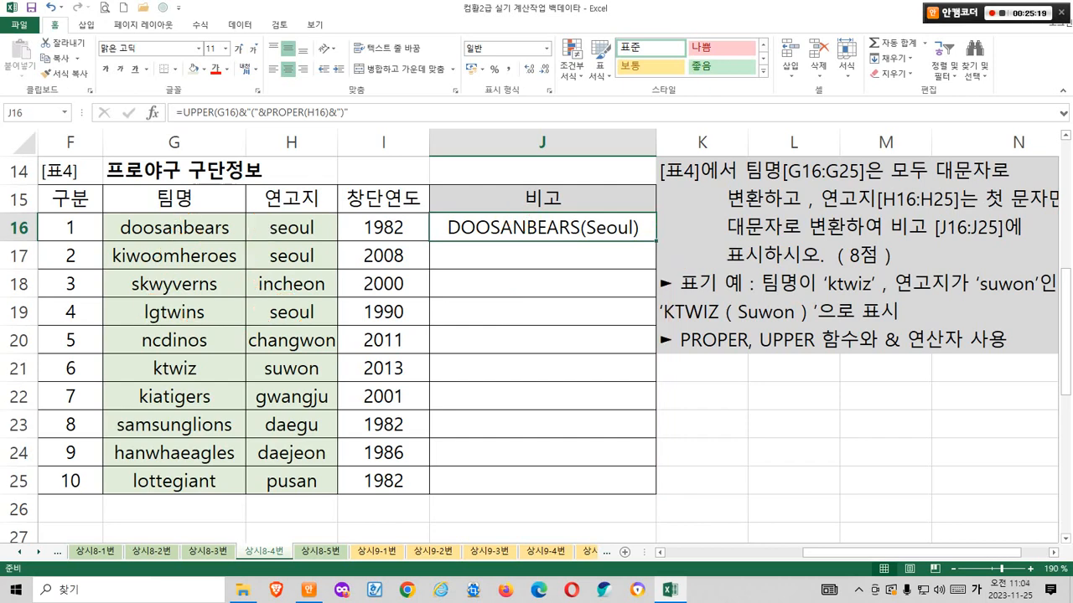
Fill the J16 formula down through J25.
drag(655, 241, 655, 495)
click(793, 481)
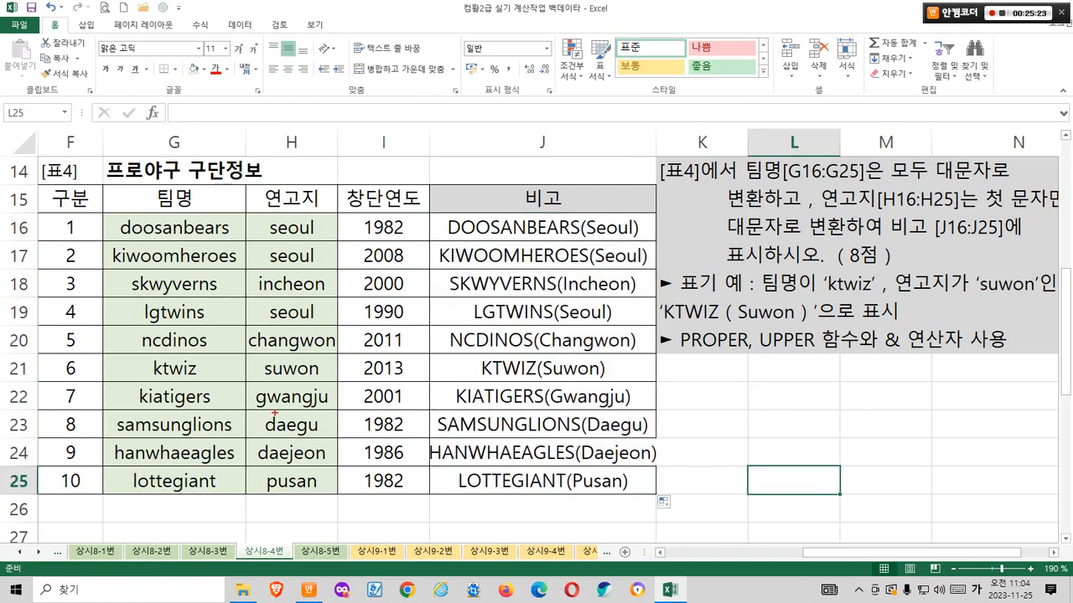
drag(126, 354, 634, 381)
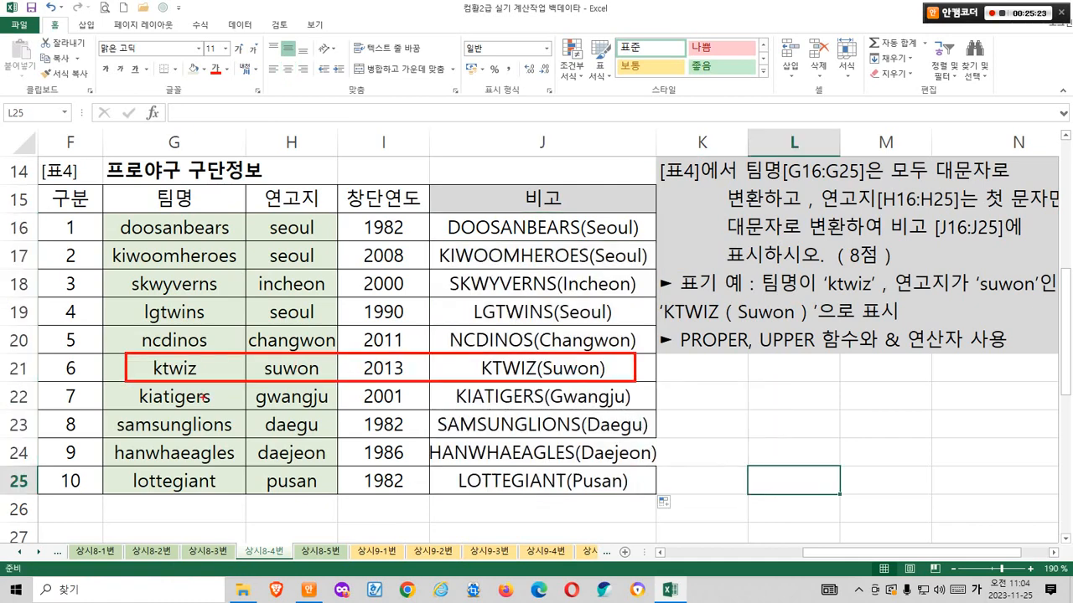
mouse_move(194, 390)
mouse_down()
mouse_move(137, 355)
mouse_move(192, 379)
mouse_up()
mouse_move(500, 390)
mouse_down()
mouse_move(478, 386)
mouse_move(513, 379)
mouse_up()
mouse_move(310, 391)
mouse_down()
mouse_move(270, 388)
mouse_move(308, 379)
mouse_up()
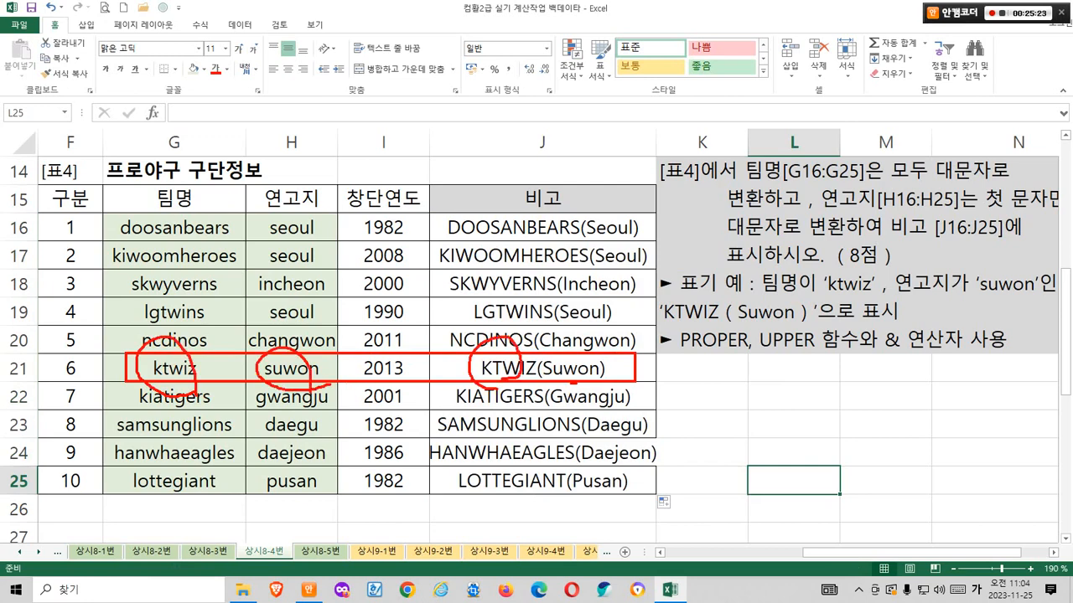
mouse_move(573, 386)
mouse_down()
mouse_move(585, 369)
mouse_move(585, 382)
mouse_move(532, 361)
mouse_move(545, 378)
mouse_move(604, 376)
mouse_up()
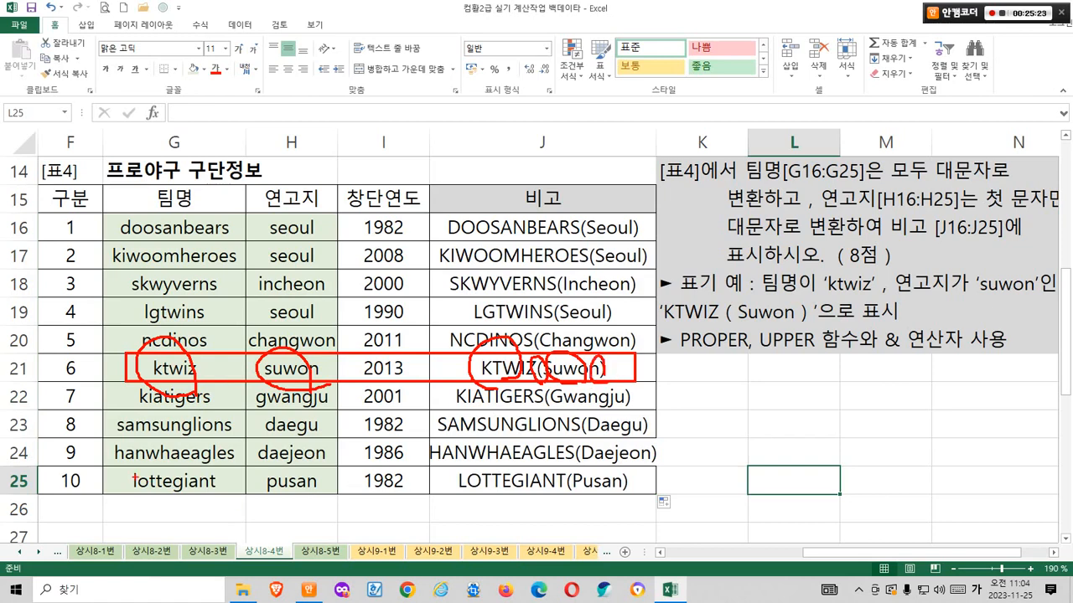
drag(123, 468, 224, 498)
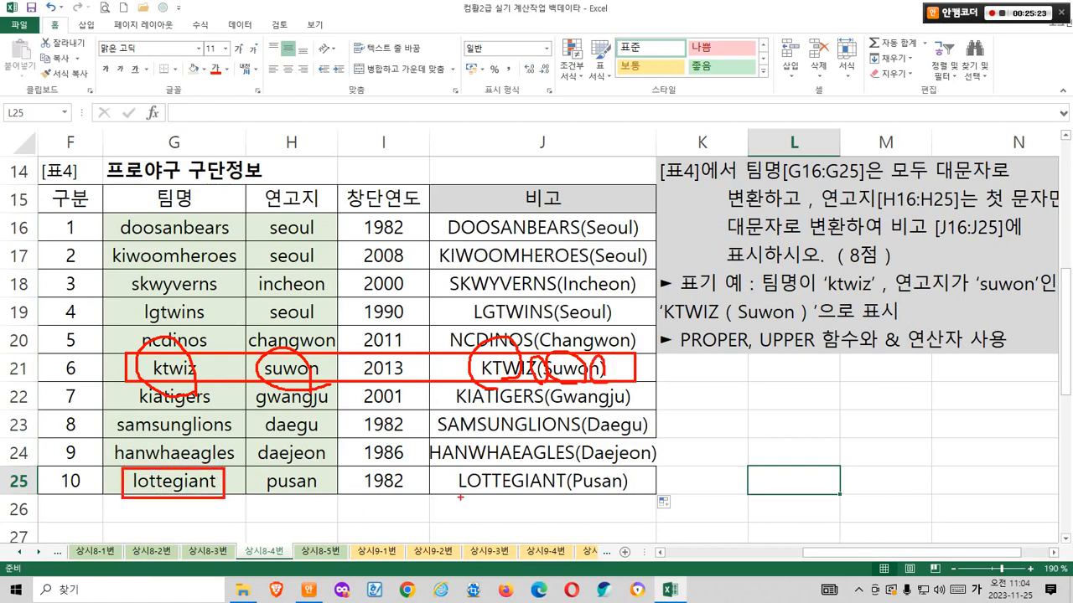
drag(451, 461, 560, 496)
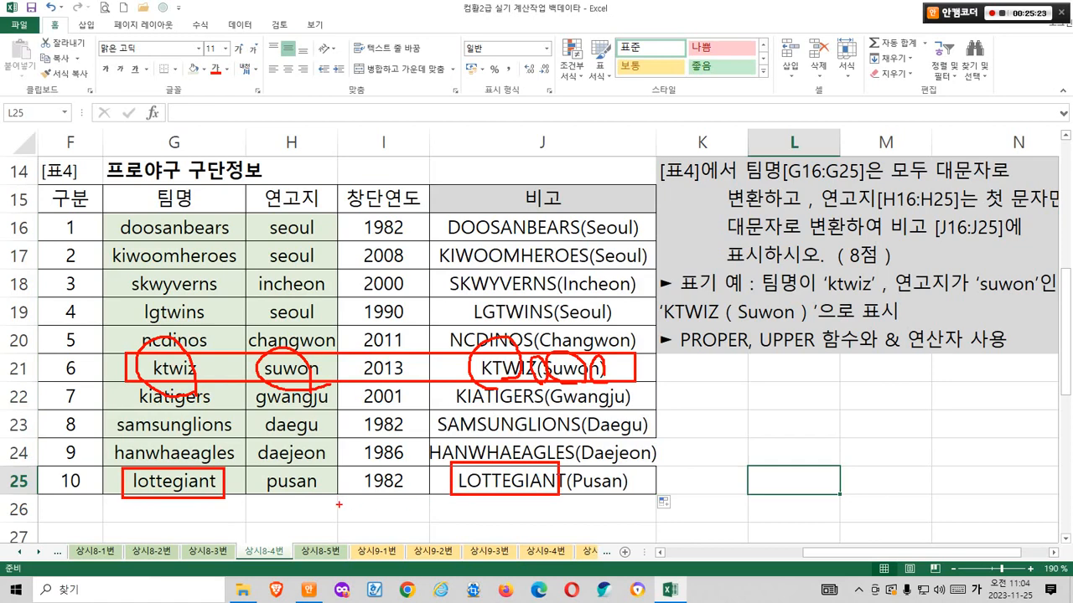
mouse_move(340, 505)
mouse_down()
mouse_move(310, 490)
mouse_move(473, 566)
mouse_move(590, 481)
mouse_move(575, 491)
mouse_move(640, 496)
mouse_up()
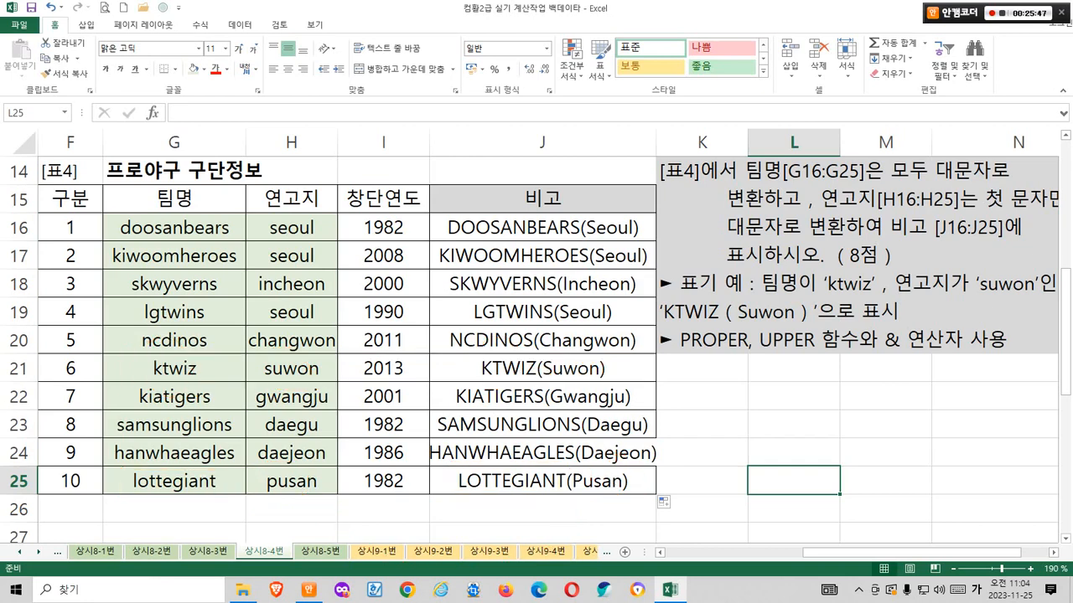
Remove the fill colour from the team names and home cities in G16:H25.
drag(174, 228, 335, 493)
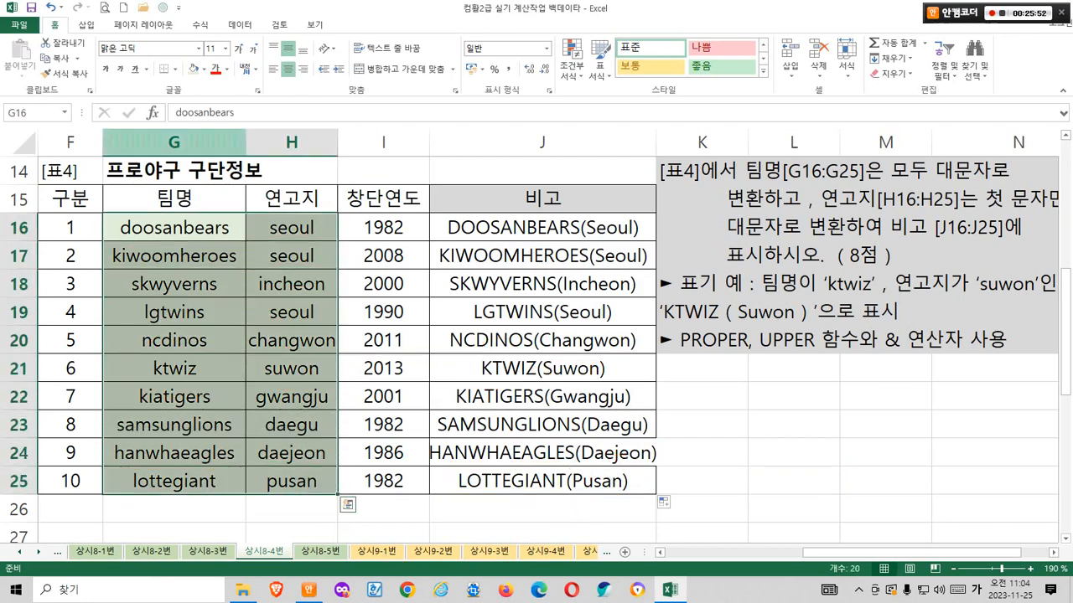
click(202, 70)
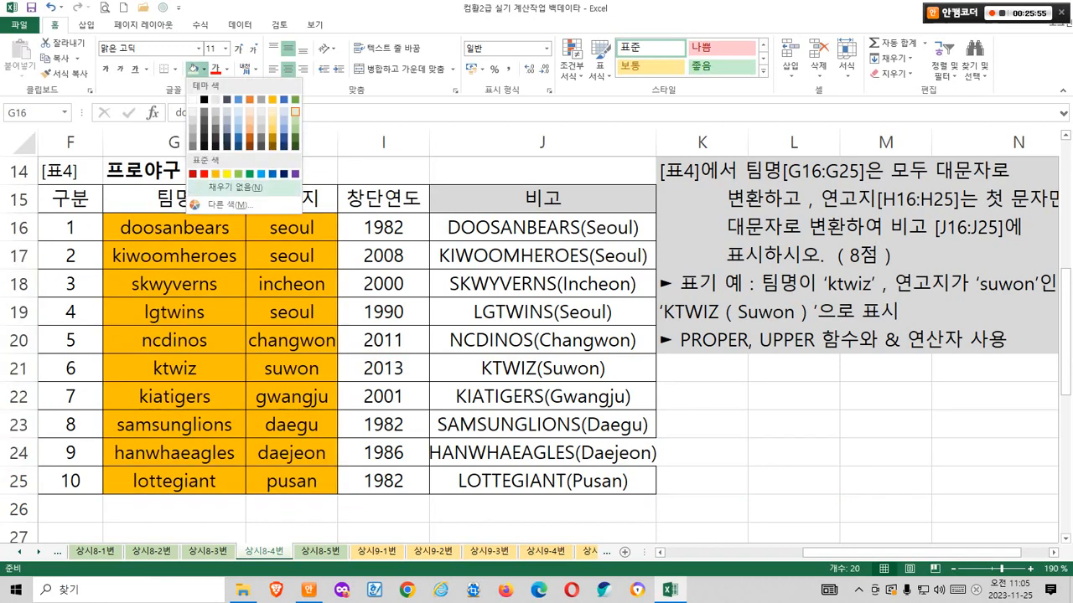
click(226, 188)
click(383, 311)
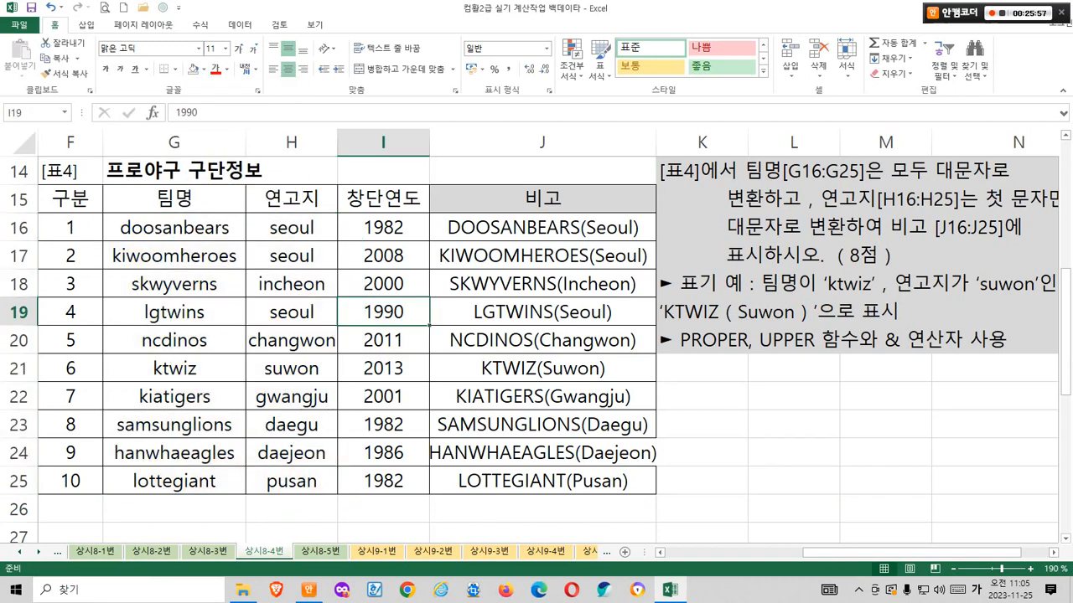
drag(117, 213, 313, 240)
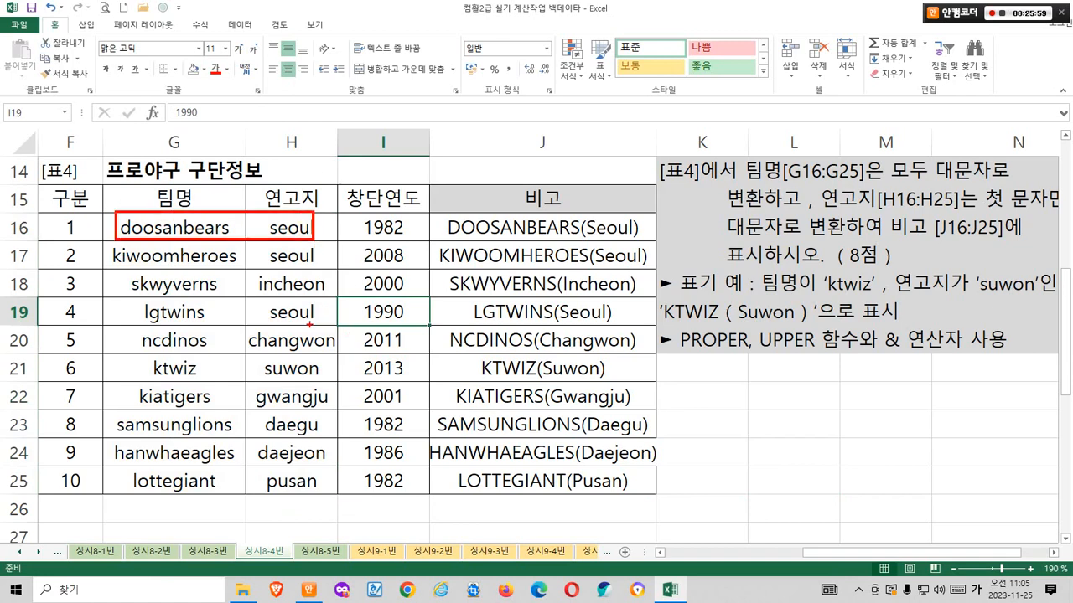
drag(144, 297, 259, 316)
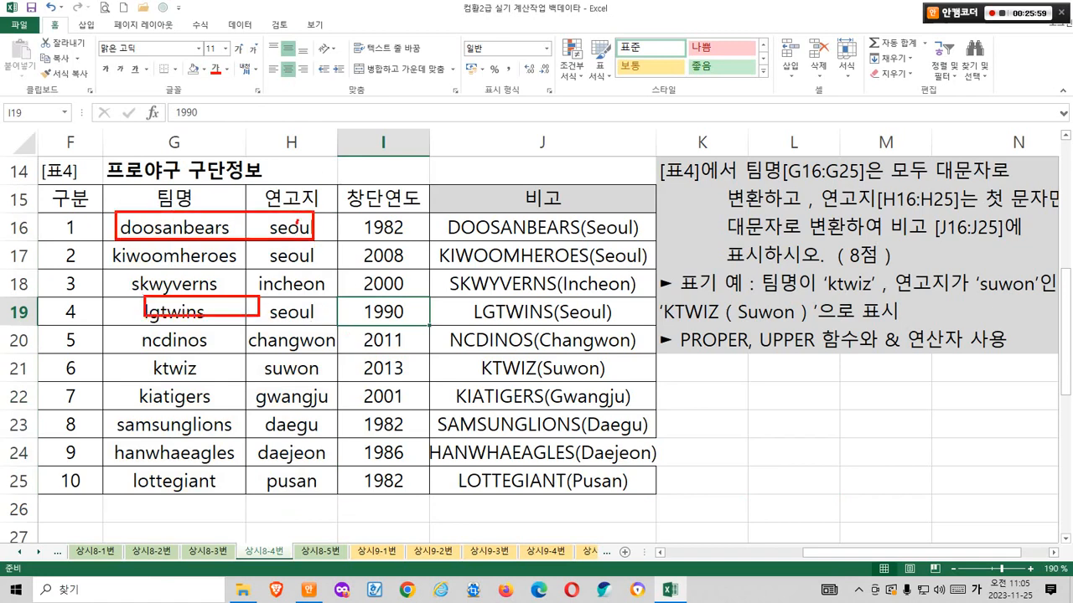
mouse_move(297, 222)
mouse_down()
mouse_move(476, 224)
mouse_move(474, 243)
mouse_up()
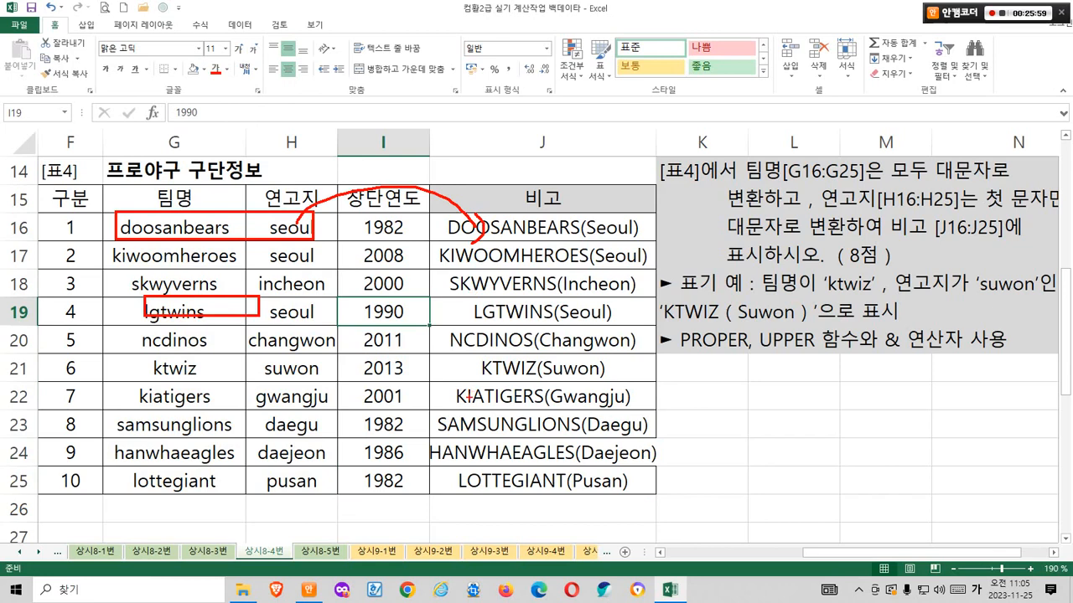
mouse_move(519, 324)
mouse_down()
mouse_move(446, 368)
mouse_move(534, 417)
mouse_move(549, 442)
mouse_move(463, 443)
mouse_move(586, 359)
mouse_move(549, 460)
mouse_up()
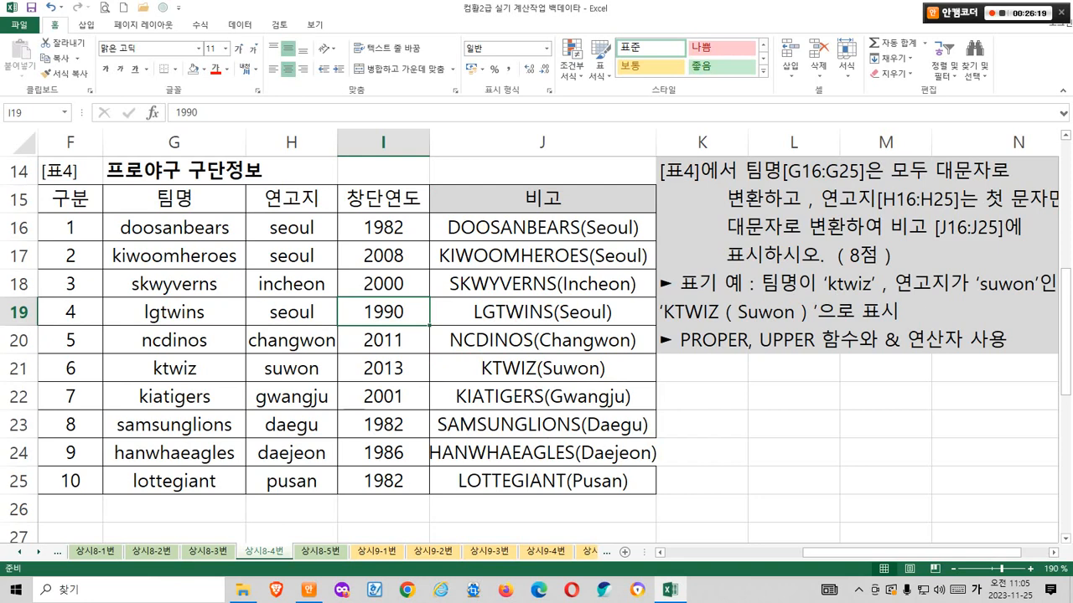
On sheet 상시8-5번, shade the midterm and final scores B29:C36 and the grading table B39:E40 light green.
key(ctrl+Page_Down)
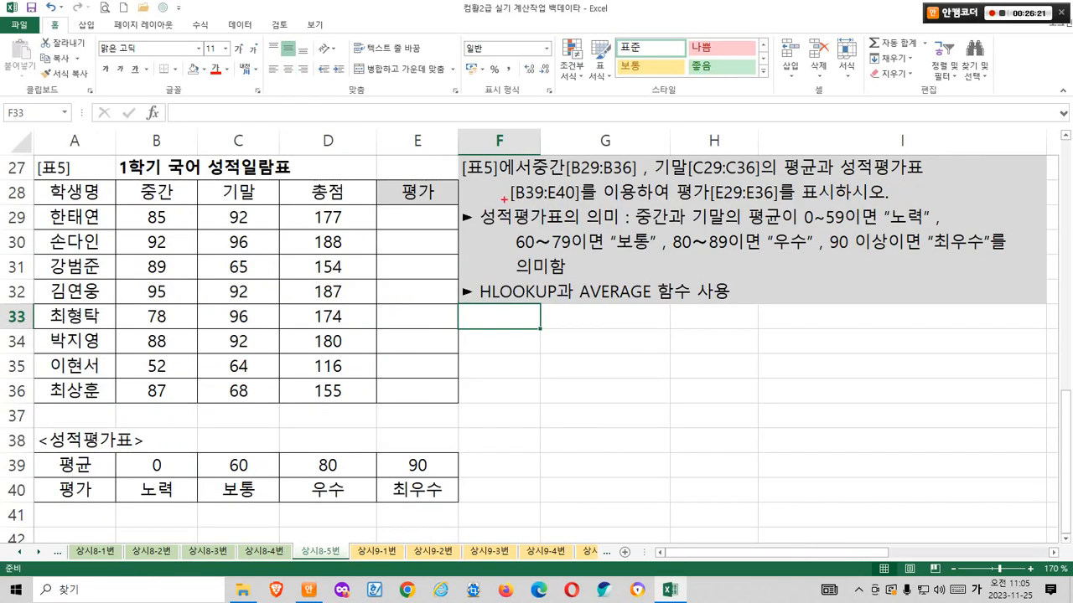
drag(533, 178, 638, 177)
drag(157, 218, 157, 391)
click(203, 69)
click(294, 97)
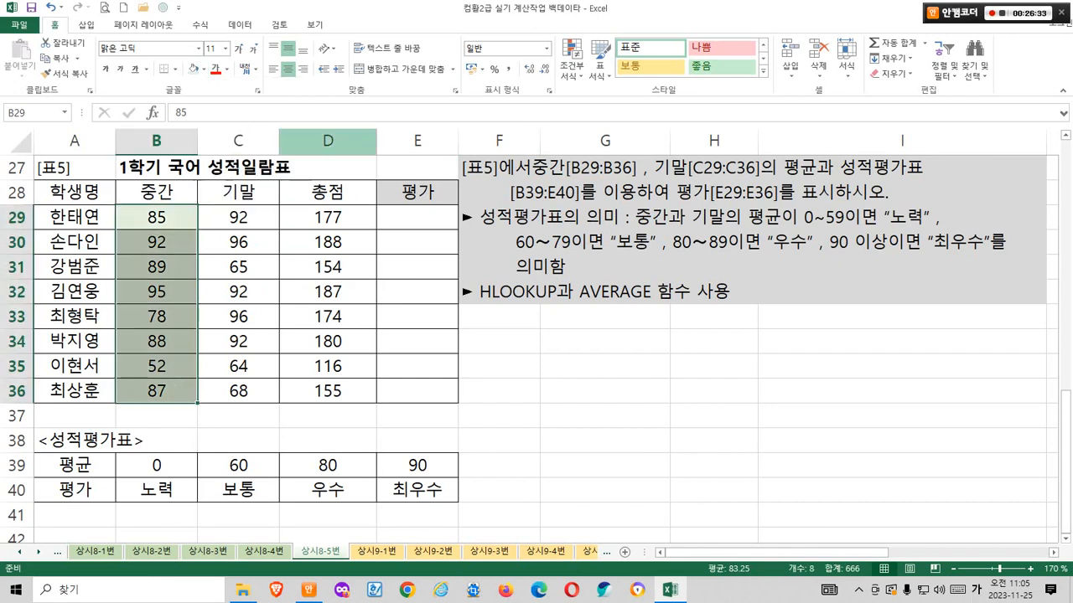
drag(238, 217, 238, 390)
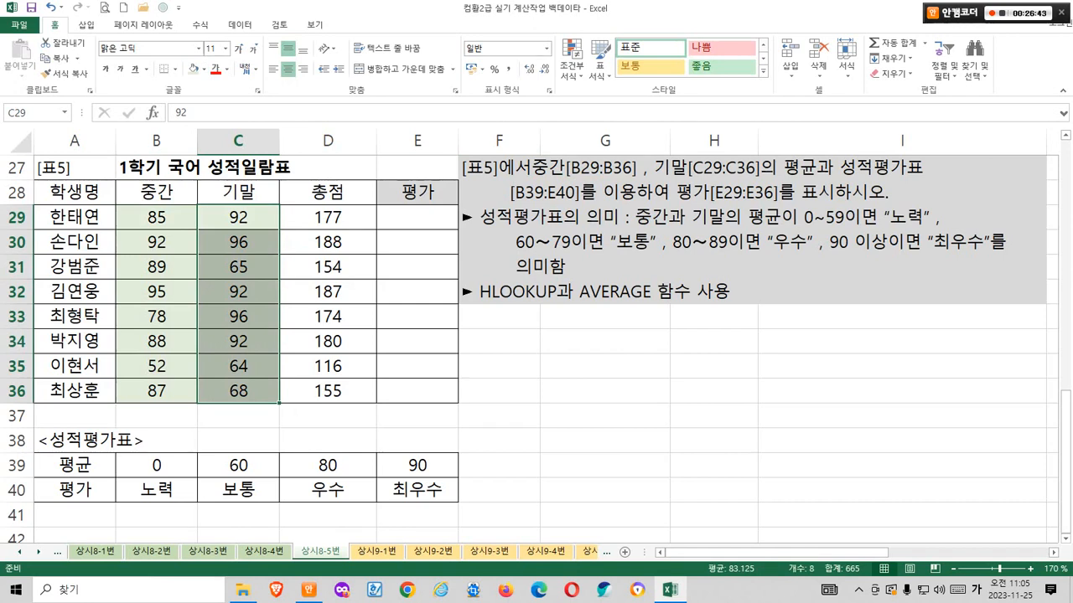
click(327, 217)
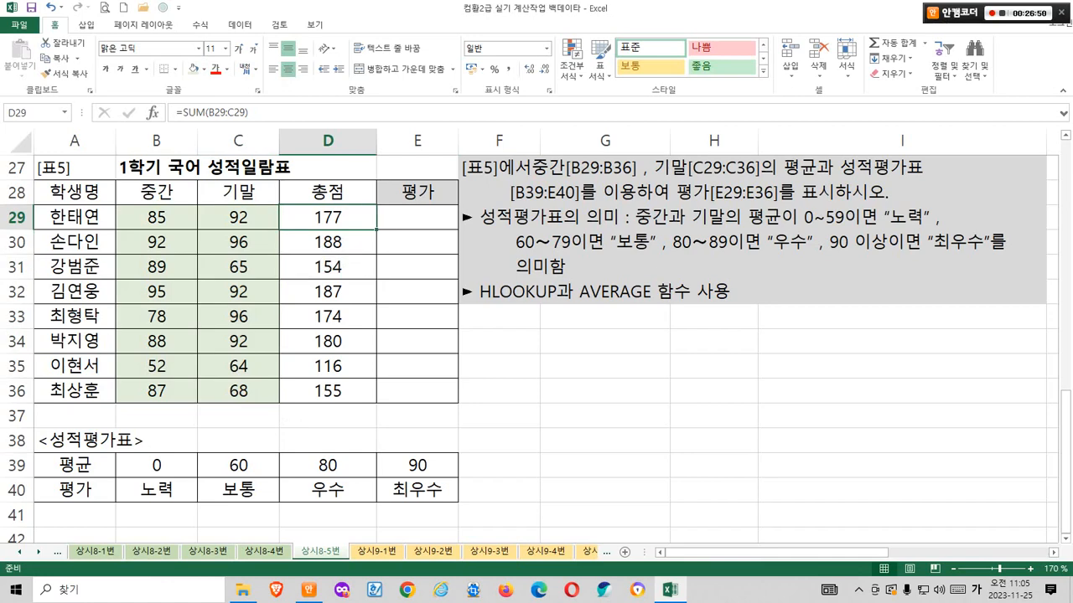
drag(157, 465, 417, 491)
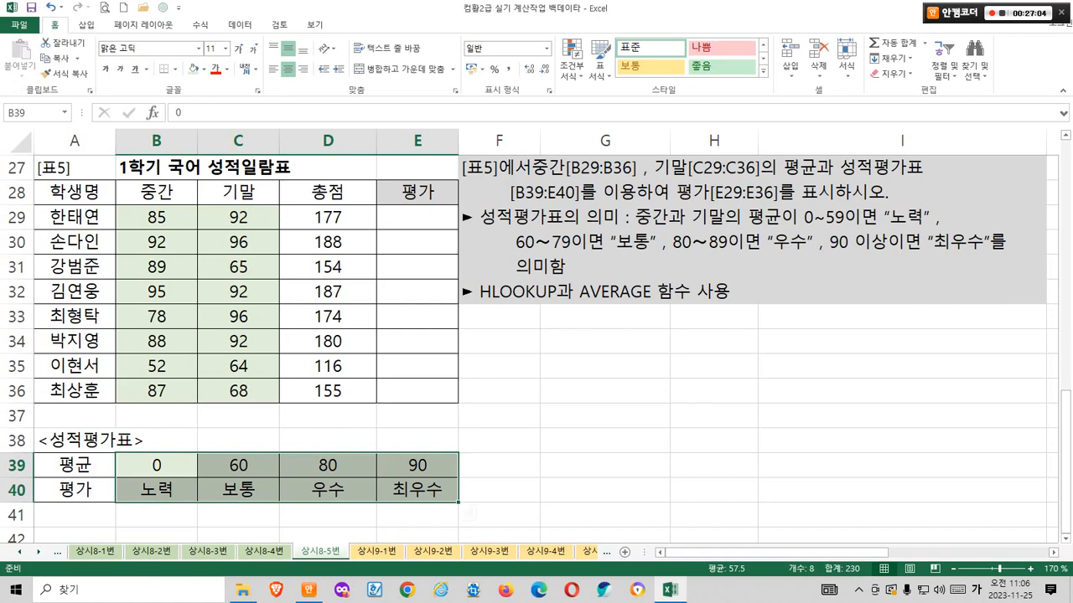
click(604, 367)
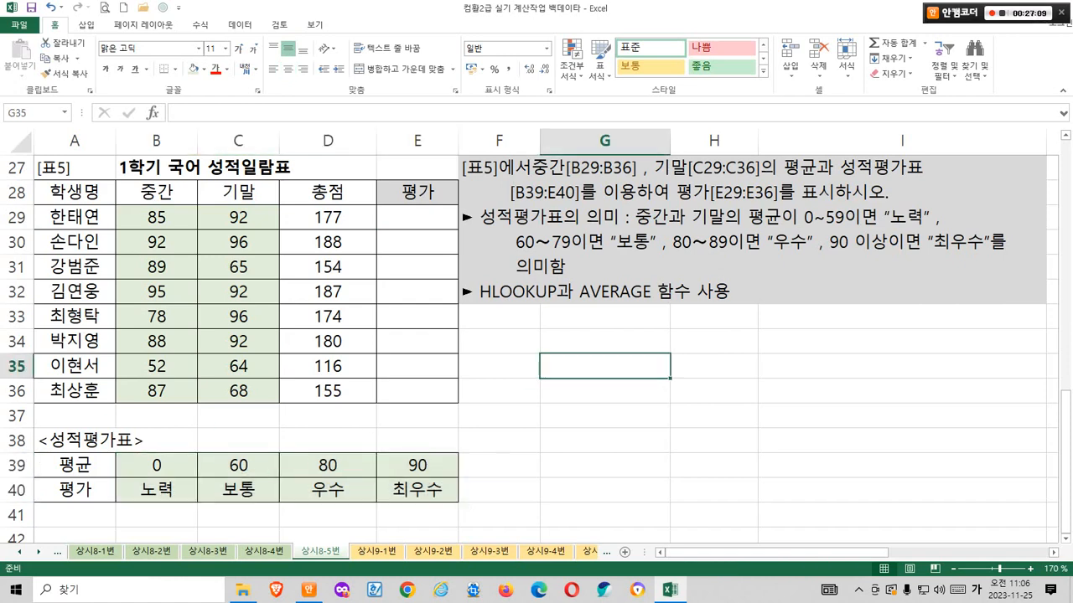
Enter an AVERAGE formula in E29 for the first student's midterm and final scores, B29:C29.
click(417, 218)
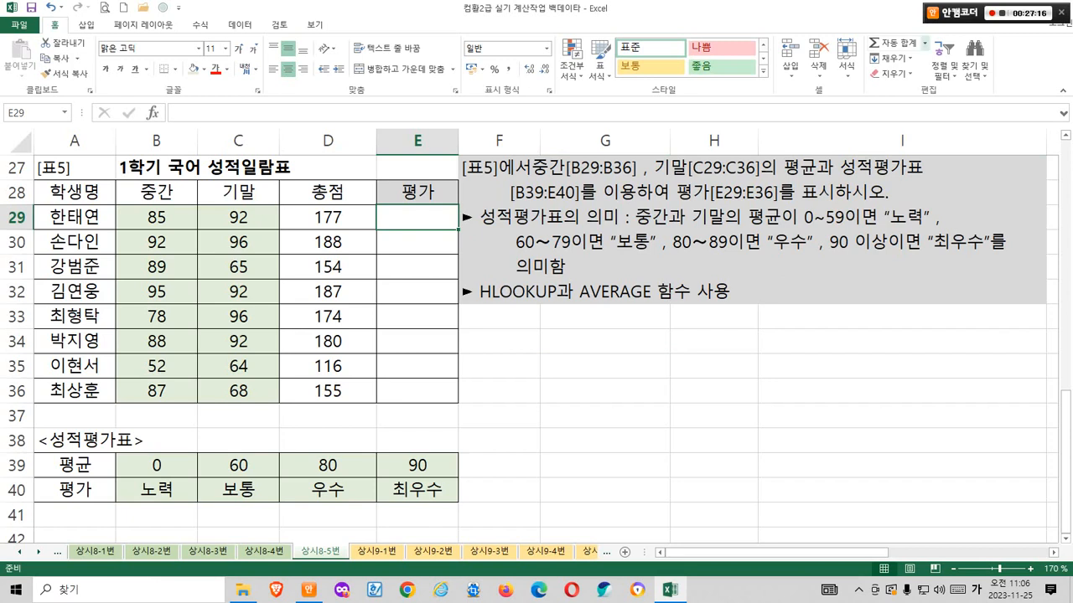
click(924, 43)
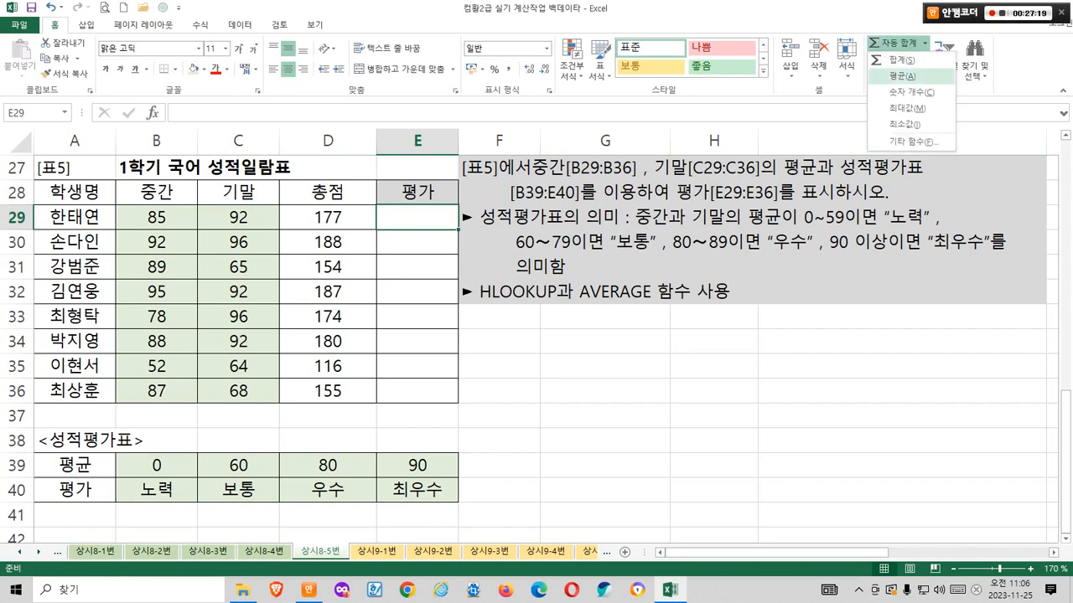
click(903, 75)
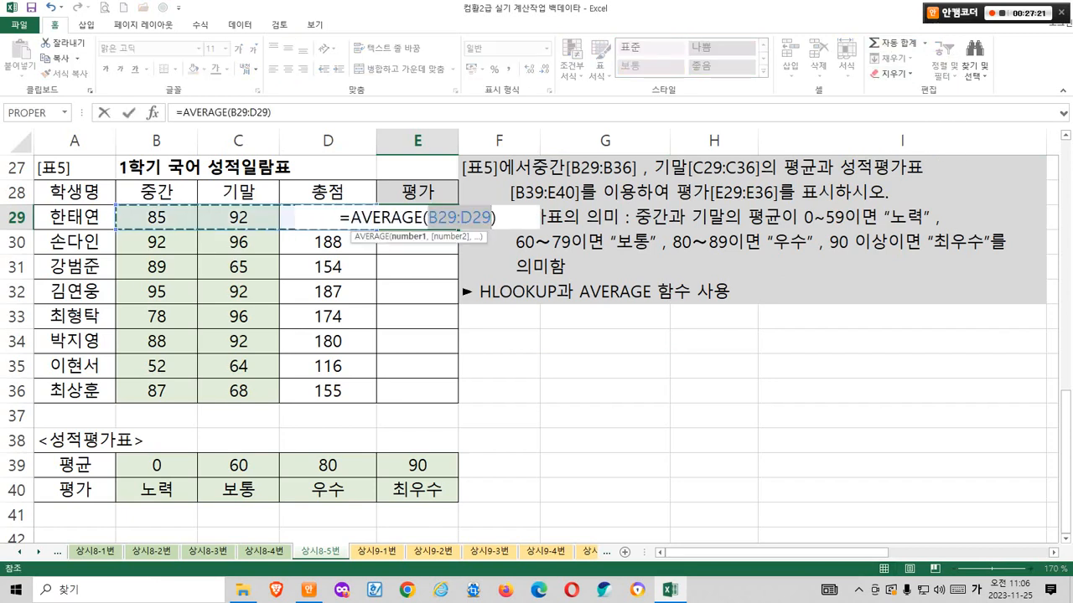
click(156, 217)
drag(155, 217, 238, 217)
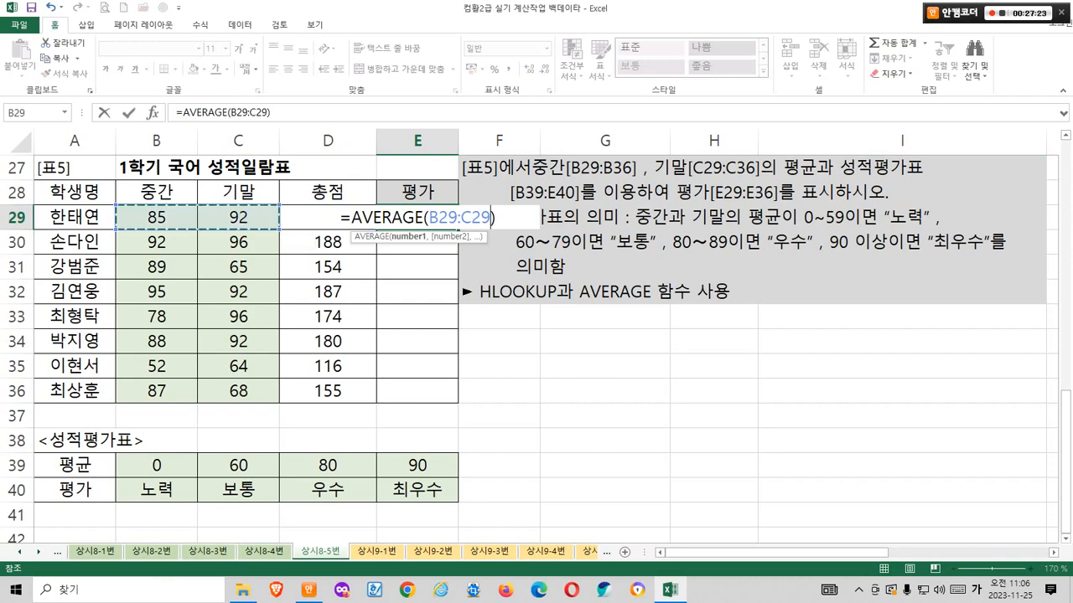
key(Return)
Fill the average formula in E29 down through E36.
click(417, 217)
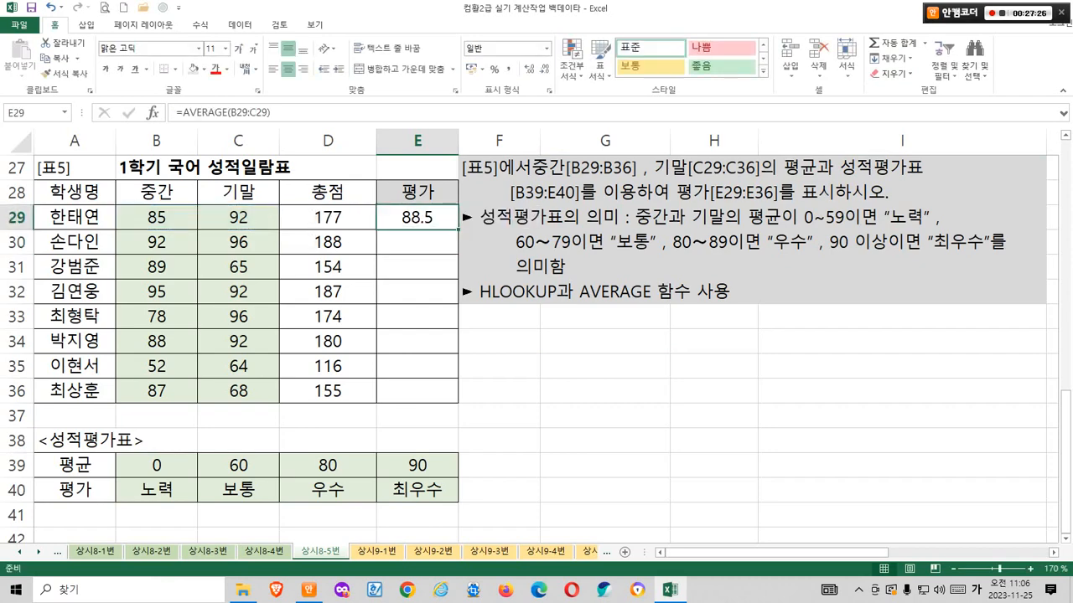
drag(457, 228, 458, 403)
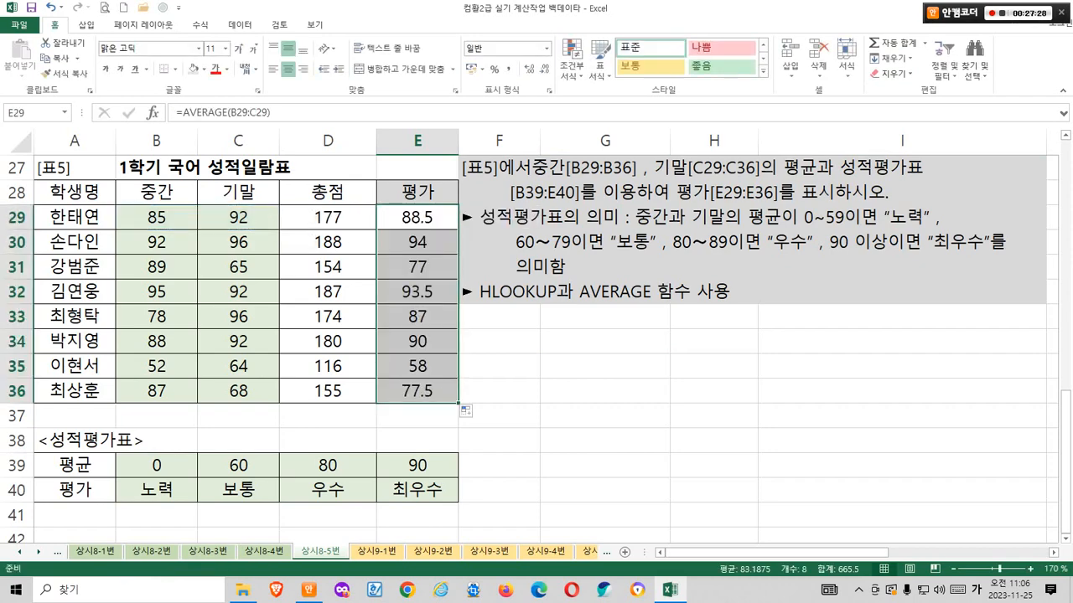
click(604, 415)
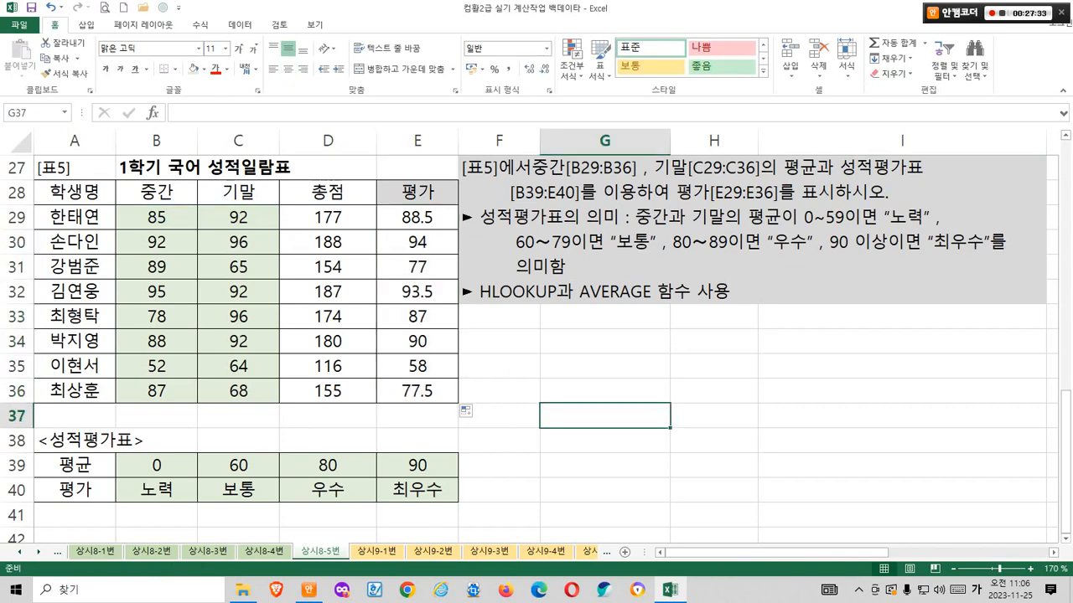
click(418, 218)
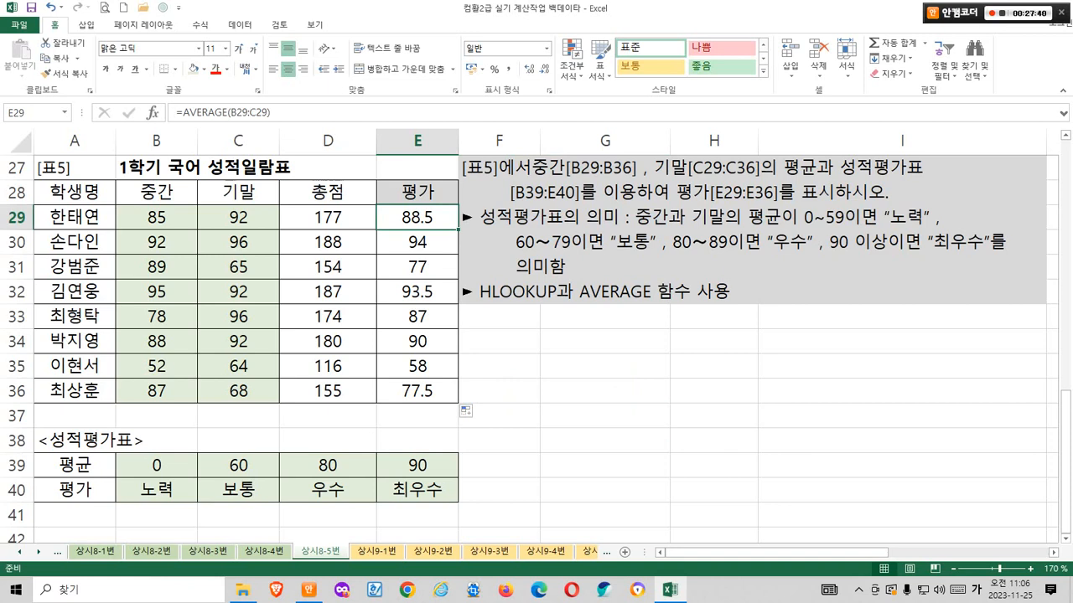
click(328, 491)
key(ctrl+c)
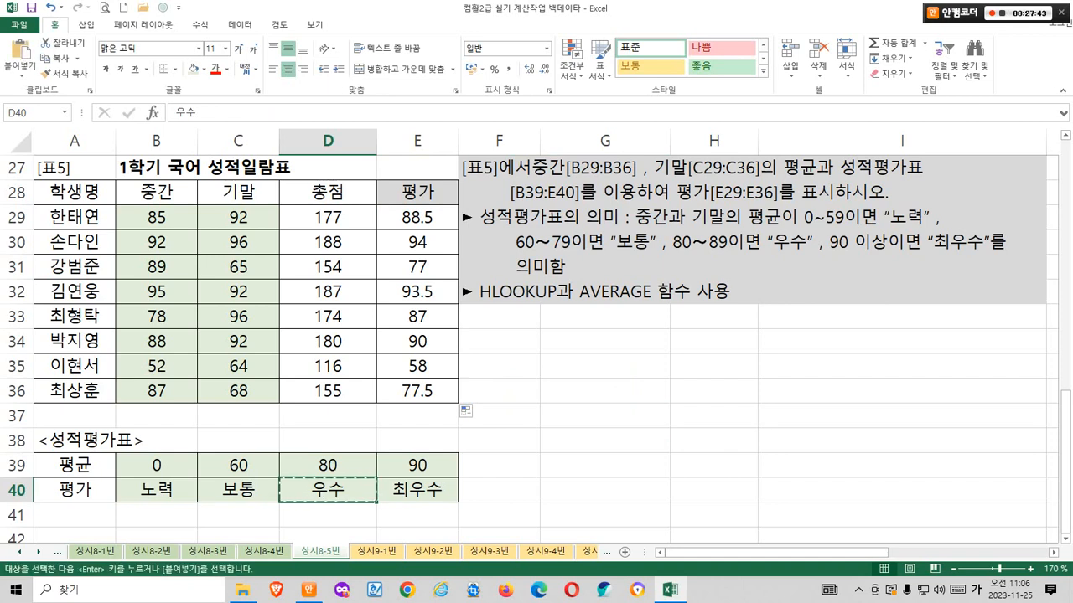
click(714, 317)
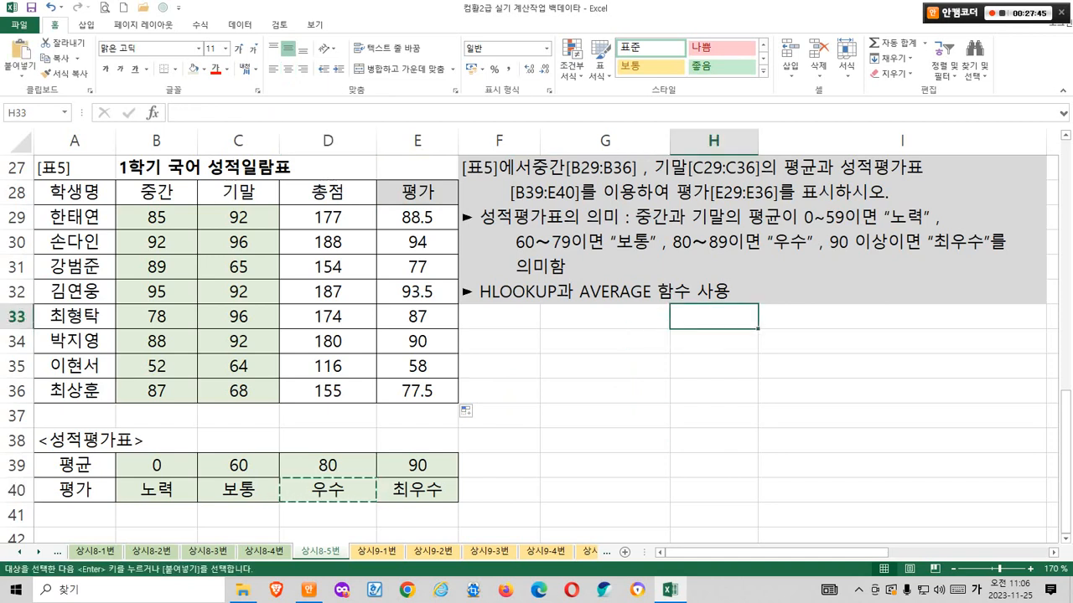
click(327, 218)
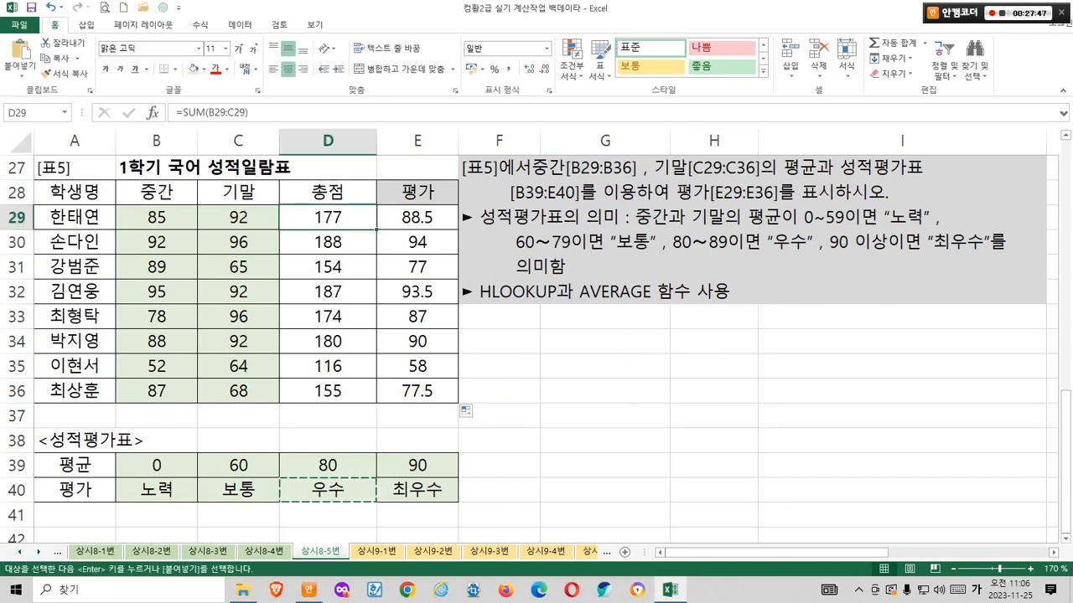
key(ctrl+v)
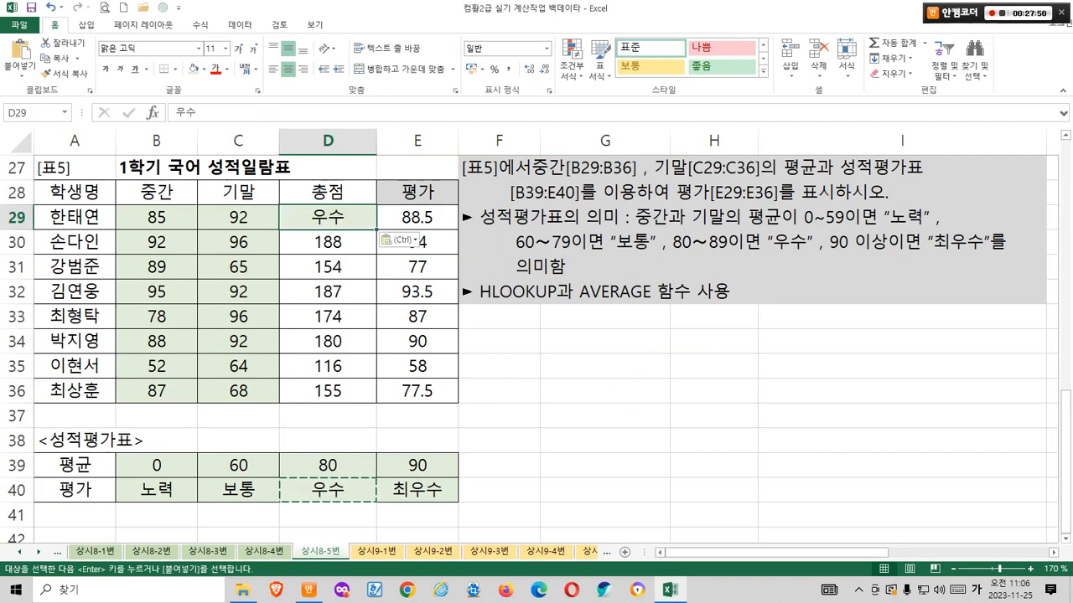
key(ctrl+z)
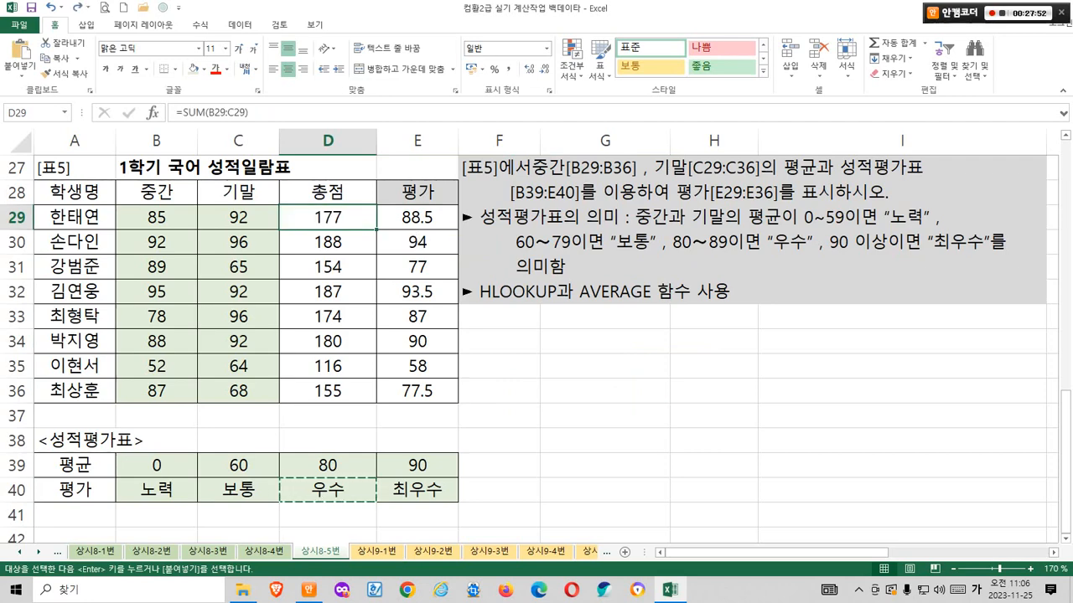
Copy the grade 우수 from D40 of the grading table into G33.
click(605, 317)
key(ctrl+c)
key(ctrl+v)
key(Escape)
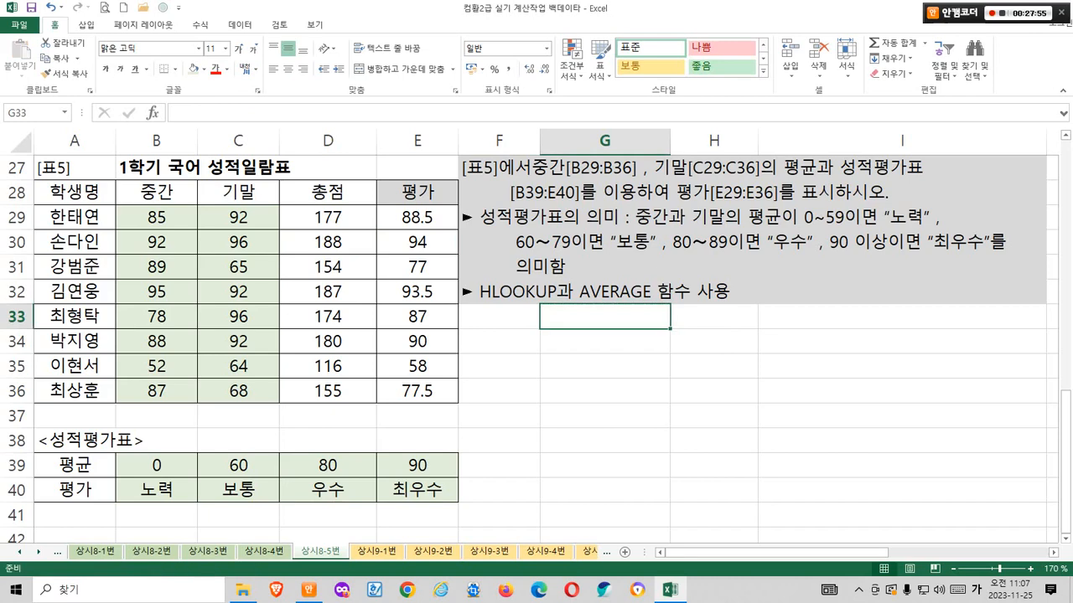
click(328, 490)
key(ctrl+c)
click(605, 316)
key(ctrl+v)
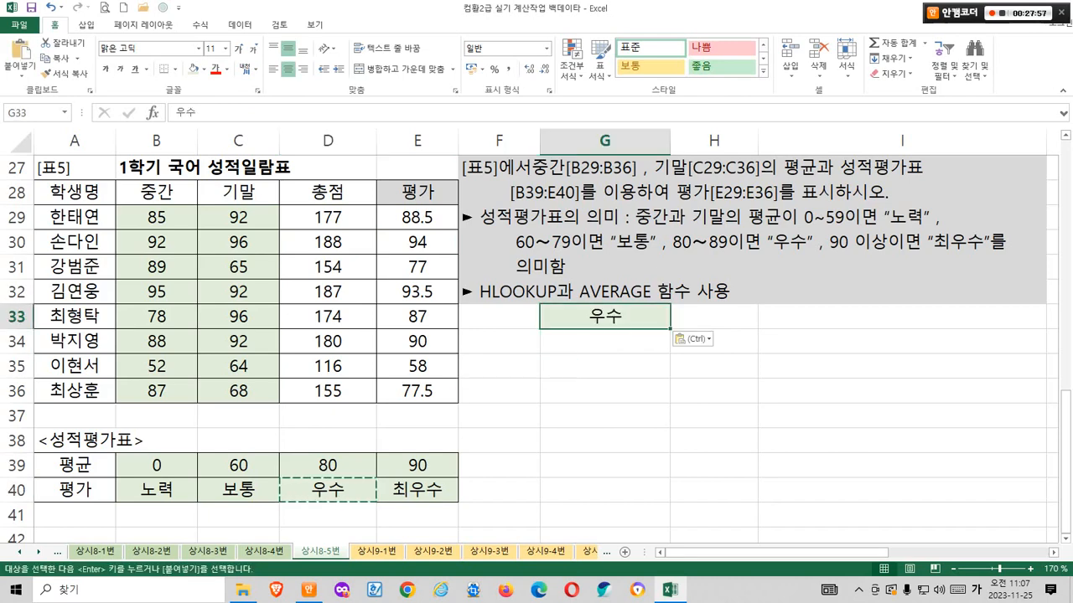
click(417, 317)
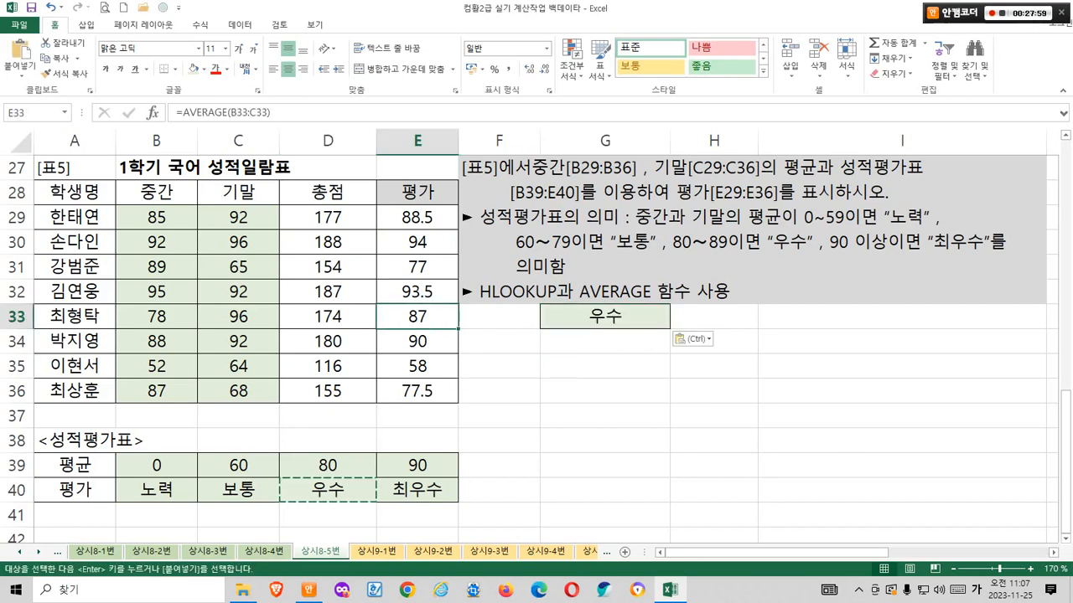
key(Escape)
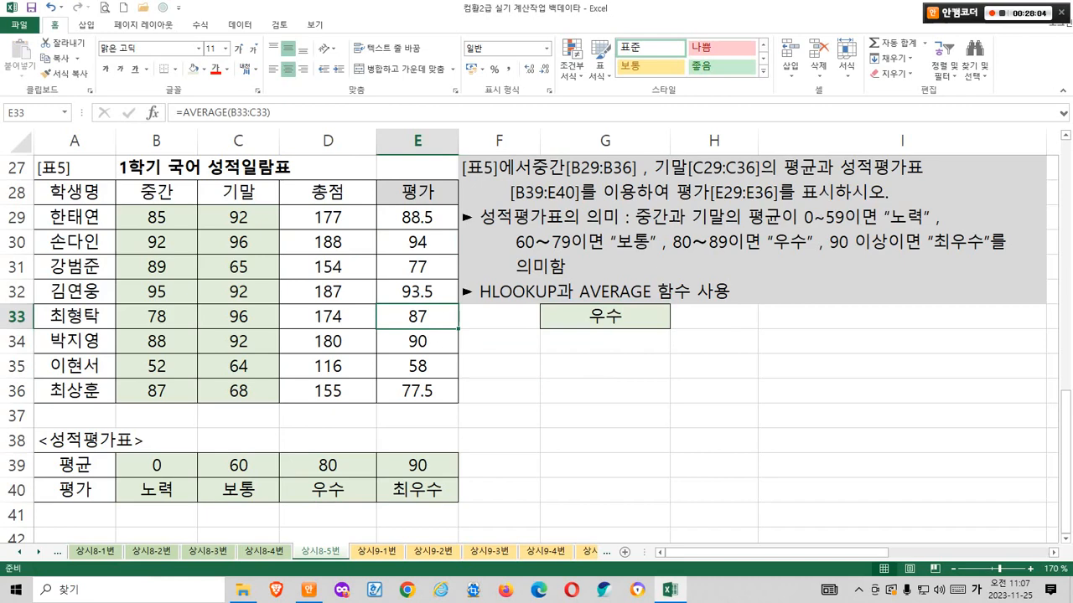
Copy the grade 우수 from D40 into F33, directly beside the average in E33.
click(327, 491)
key(ctrl+c)
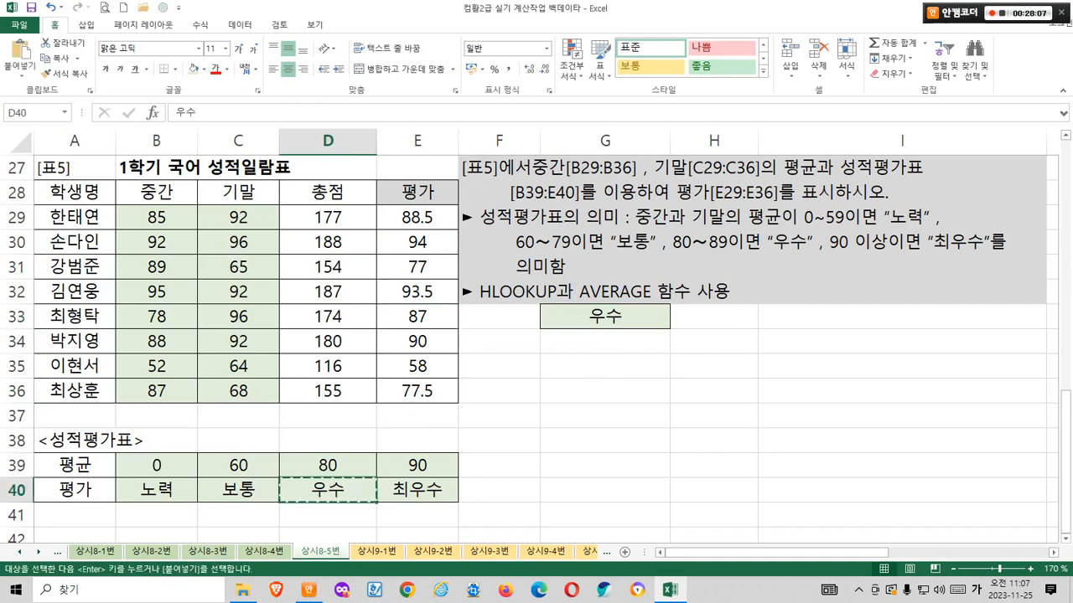
click(500, 317)
key(ctrl+v)
key(Escape)
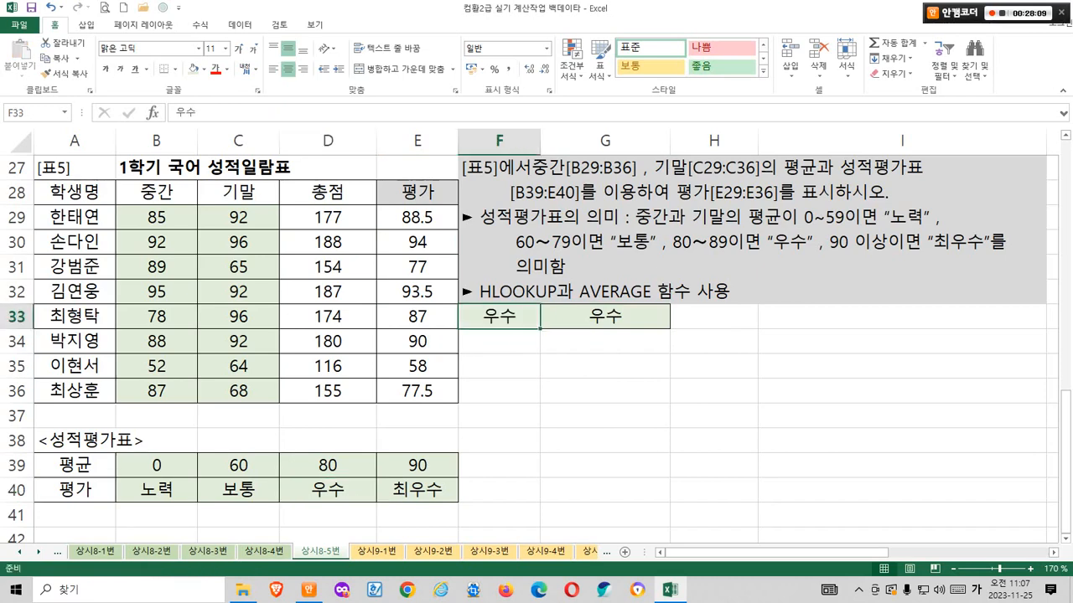
Copy the grade 보통 from C40 into F36, beside the average in E36.
click(417, 392)
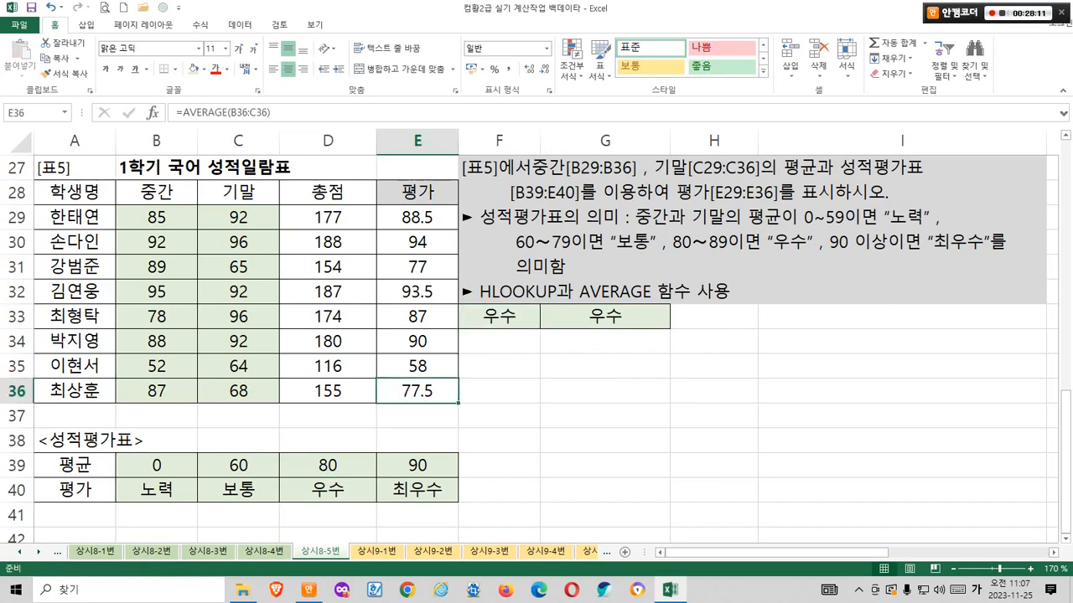
mouse_move(250, 465)
mouse_down()
mouse_move(256, 486)
mouse_move(343, 472)
mouse_move(255, 435)
mouse_move(259, 408)
mouse_up()
key(Escape)
click(238, 491)
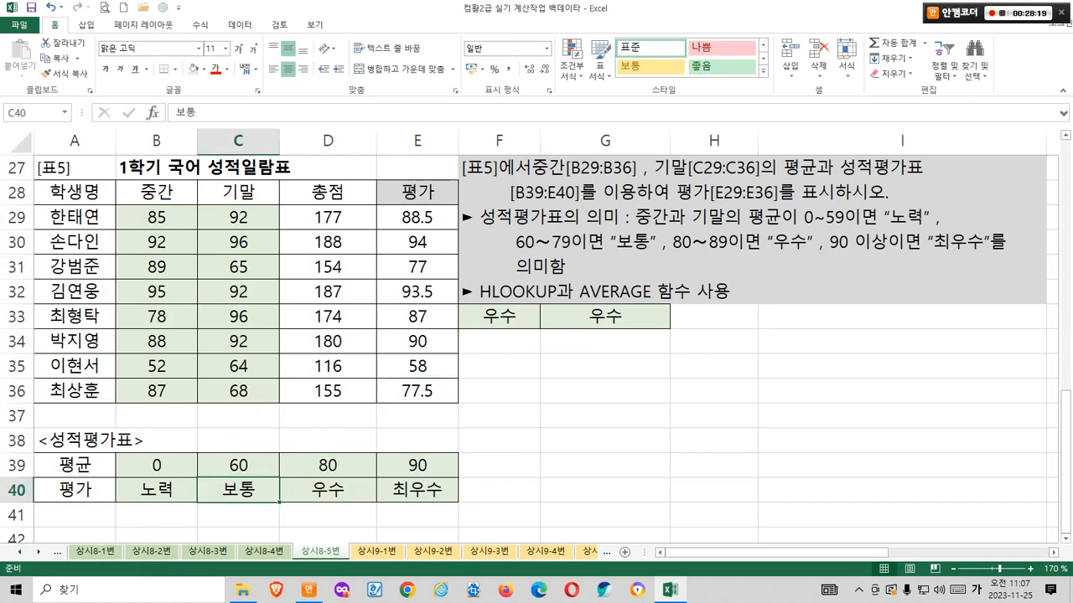
key(ctrl+c)
click(499, 391)
key(ctrl+v)
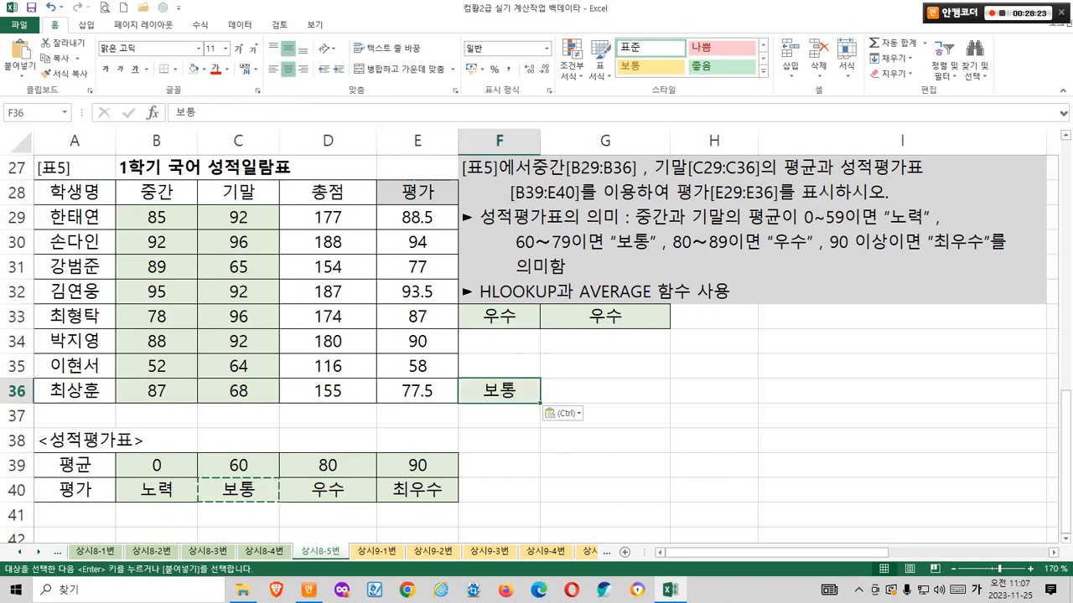
Copy the grade 노력 from B40 into F35, beside the average in E35.
click(418, 366)
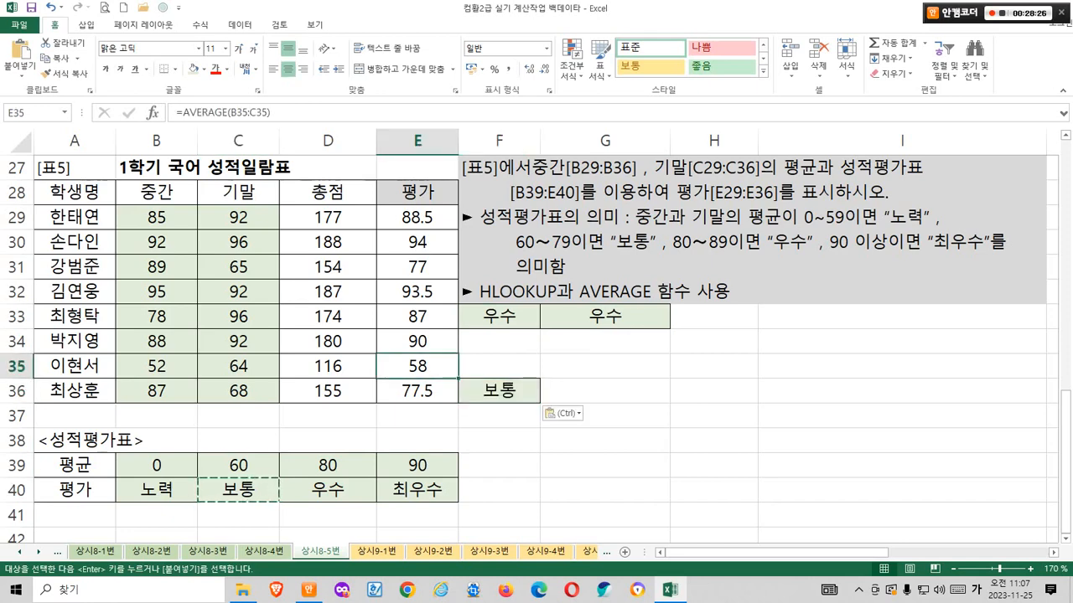
key(ctrl+2)
mouse_move(172, 480)
mouse_down()
mouse_move(173, 463)
mouse_move(175, 480)
mouse_up()
mouse_move(245, 489)
mouse_down()
mouse_move(240, 472)
mouse_move(239, 481)
mouse_up()
mouse_move(228, 461)
mouse_down()
mouse_move(172, 460)
mouse_move(164, 402)
mouse_up()
key(Escape)
click(168, 492)
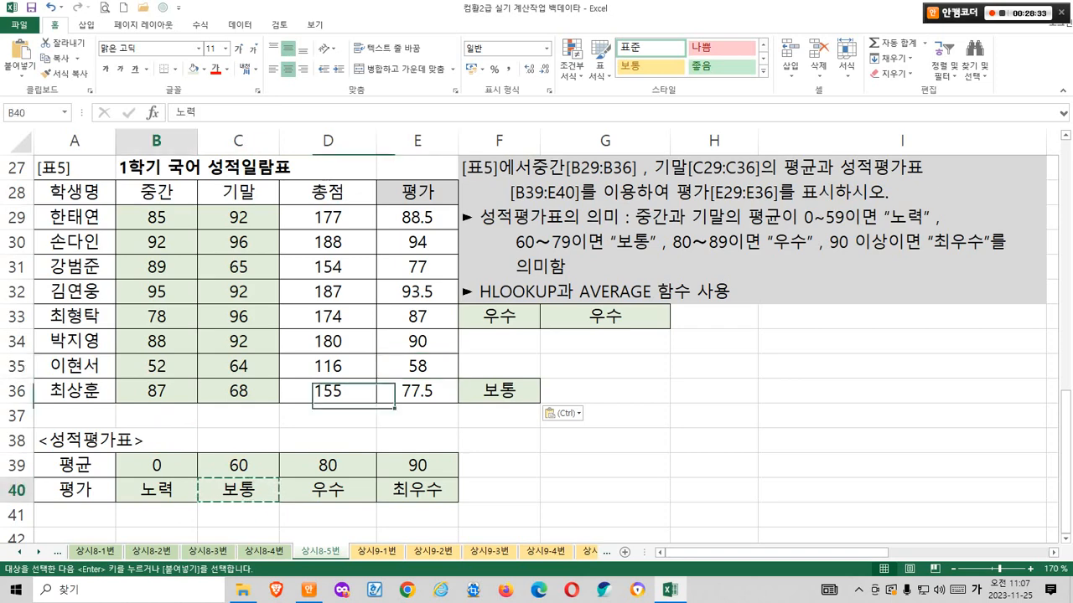
key(ctrl+c)
click(500, 367)
key(ctrl+v)
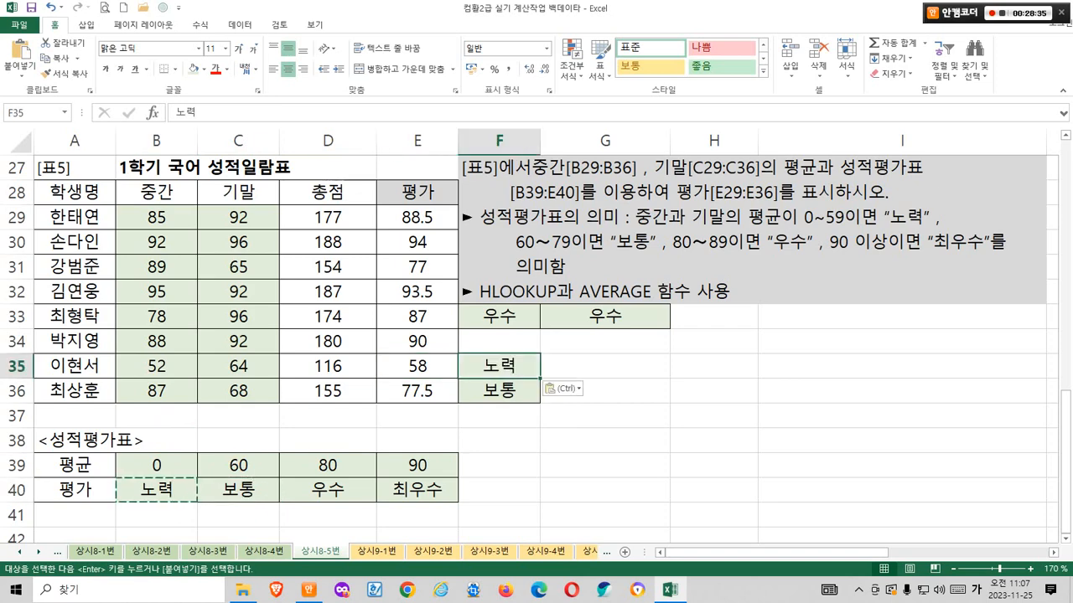
key(Escape)
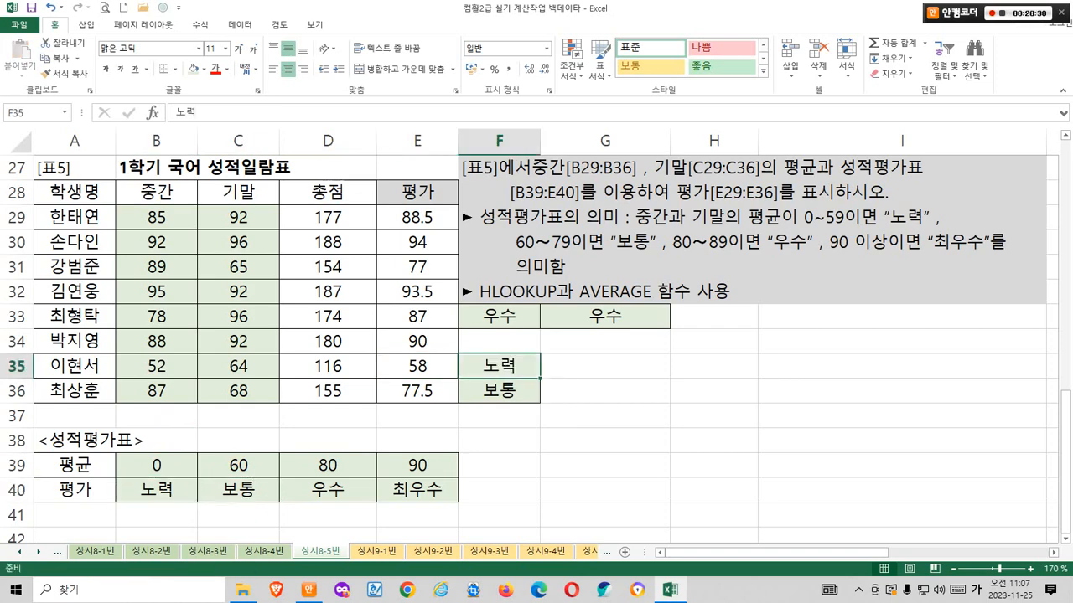
mouse_move(439, 238)
mouse_down()
mouse_move(377, 205)
mouse_move(438, 224)
mouse_up()
drag(401, 147, 404, 167)
drag(398, 177, 398, 177)
drag(430, 143, 461, 140)
drag(453, 141, 471, 157)
mouse_move(473, 144)
mouse_down()
mouse_move(488, 143)
mouse_move(486, 153)
mouse_up()
drag(501, 141, 502, 168)
mouse_move(489, 213)
mouse_down()
mouse_move(444, 281)
mouse_move(407, 100)
mouse_move(501, 220)
mouse_move(403, 452)
mouse_move(423, 453)
mouse_up()
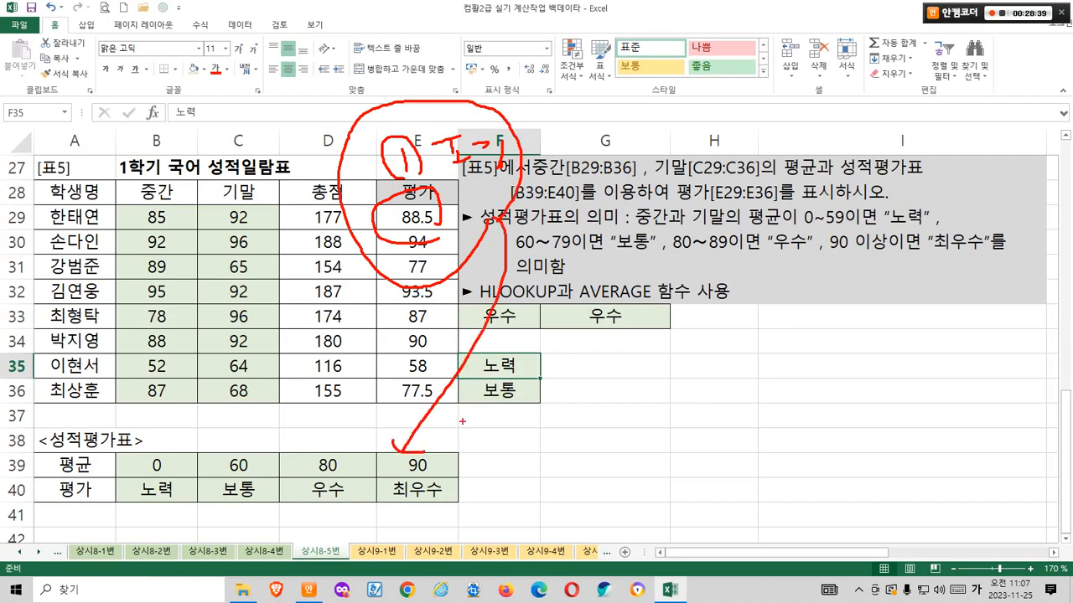
mouse_move(465, 413)
mouse_down()
mouse_move(492, 421)
mouse_move(491, 442)
mouse_up()
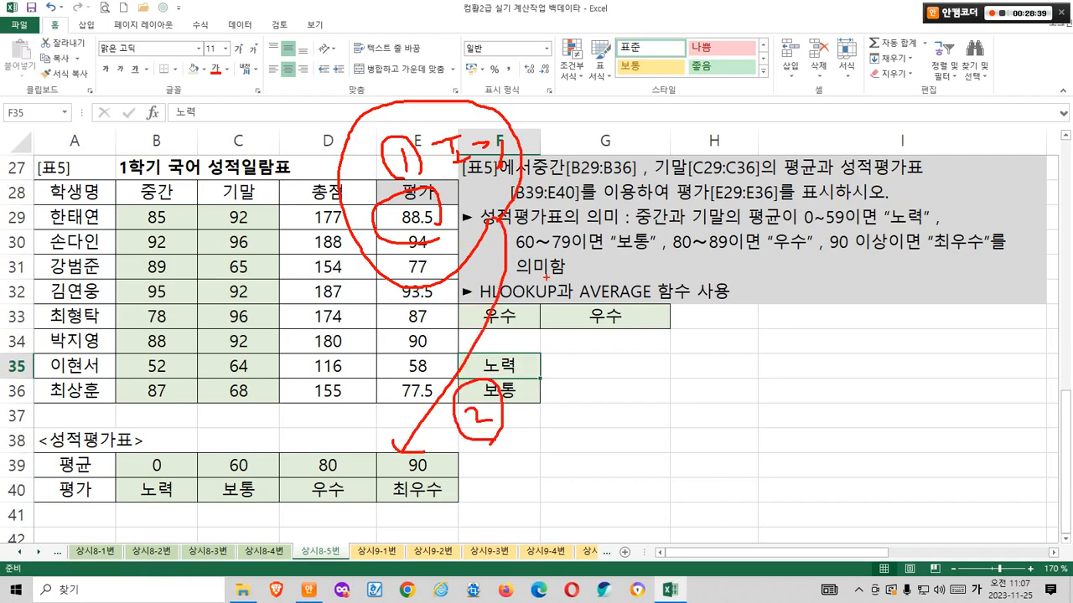
drag(573, 276, 655, 306)
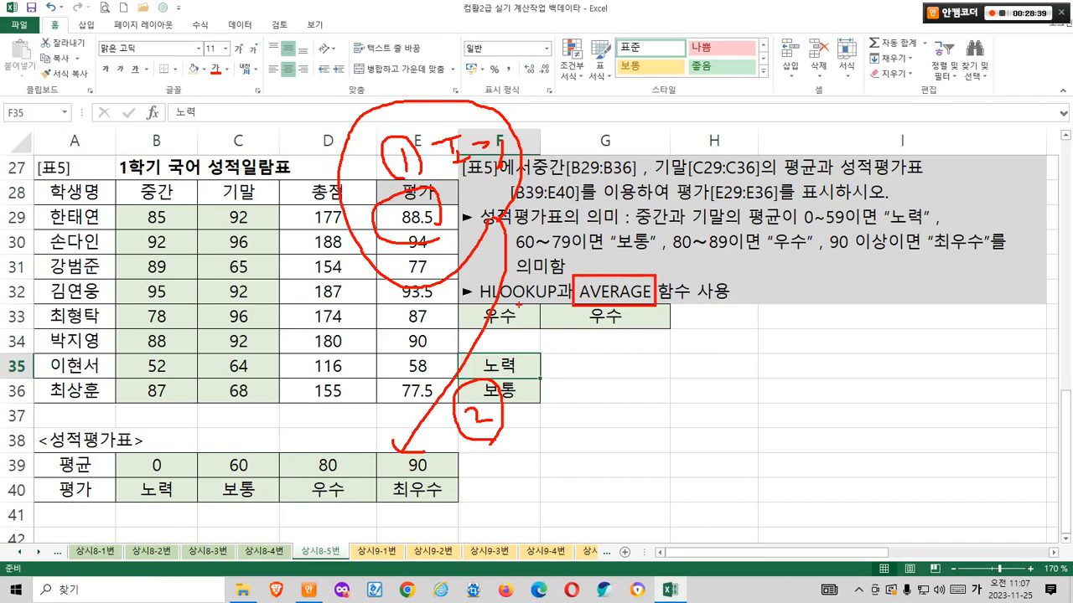
mouse_move(519, 309)
mouse_down()
mouse_move(472, 316)
mouse_move(556, 319)
mouse_up()
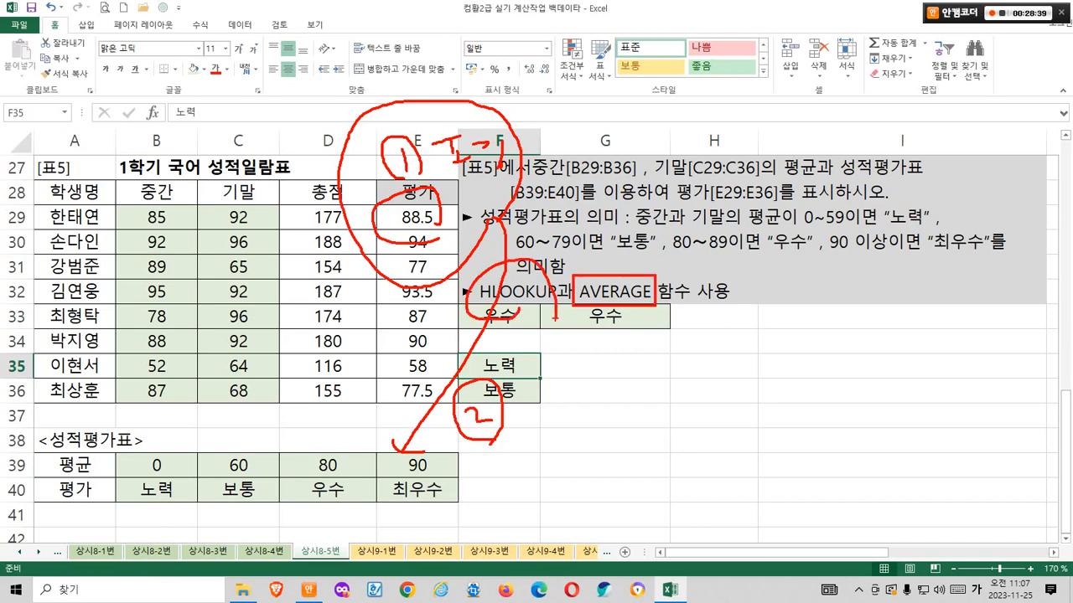
drag(426, 79, 456, 75)
mouse_move(363, 210)
mouse_down()
mouse_move(245, 401)
mouse_move(319, 491)
mouse_move(423, 251)
mouse_move(437, 269)
mouse_up()
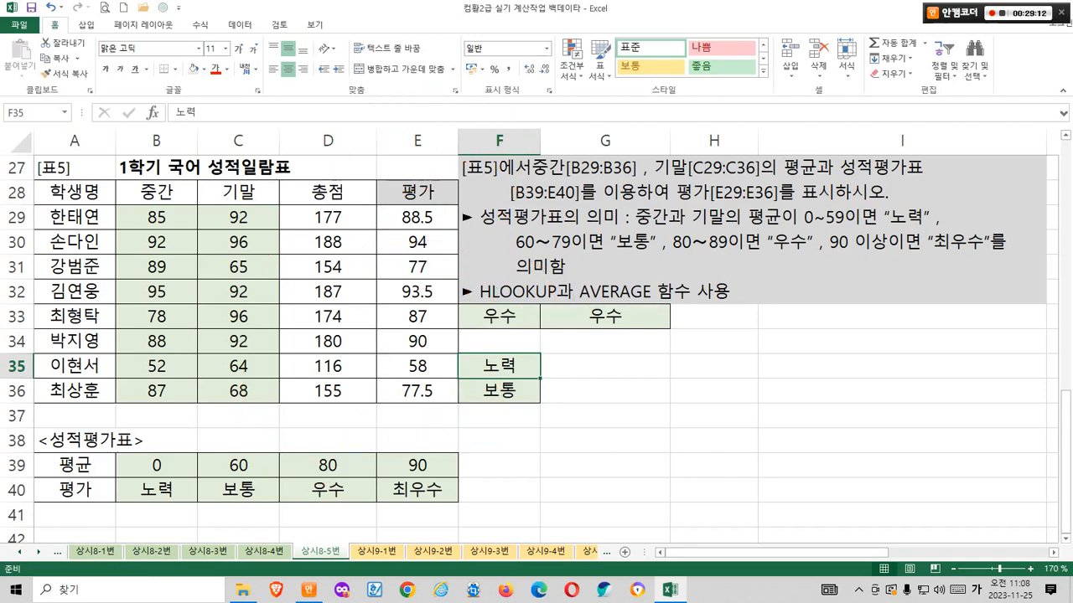
Clear the average formulas from E29:E36 and select E29.
drag(417, 217, 418, 390)
key(Delete)
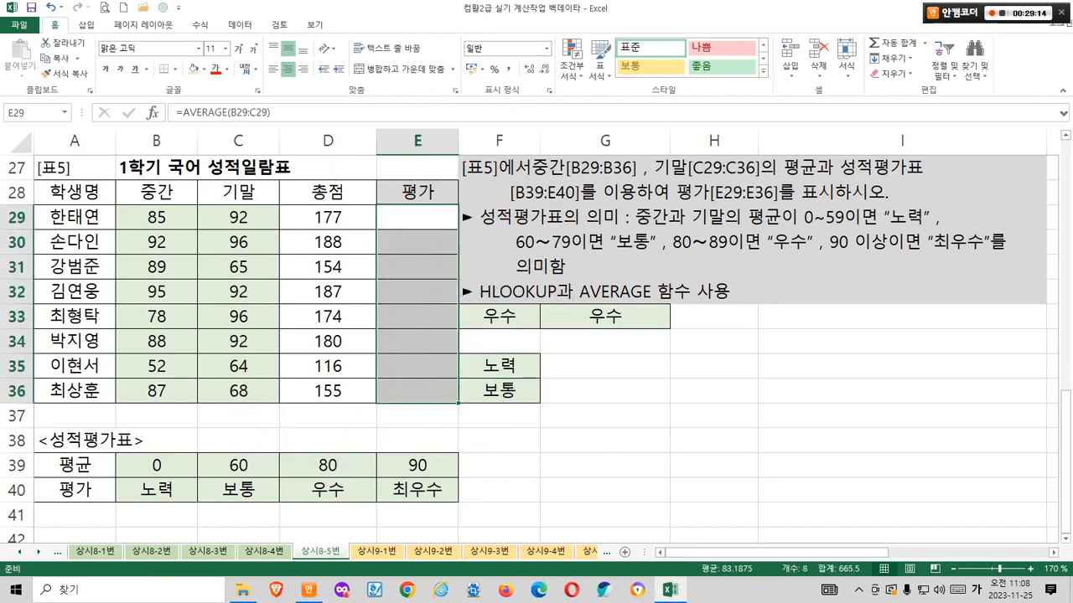
click(418, 217)
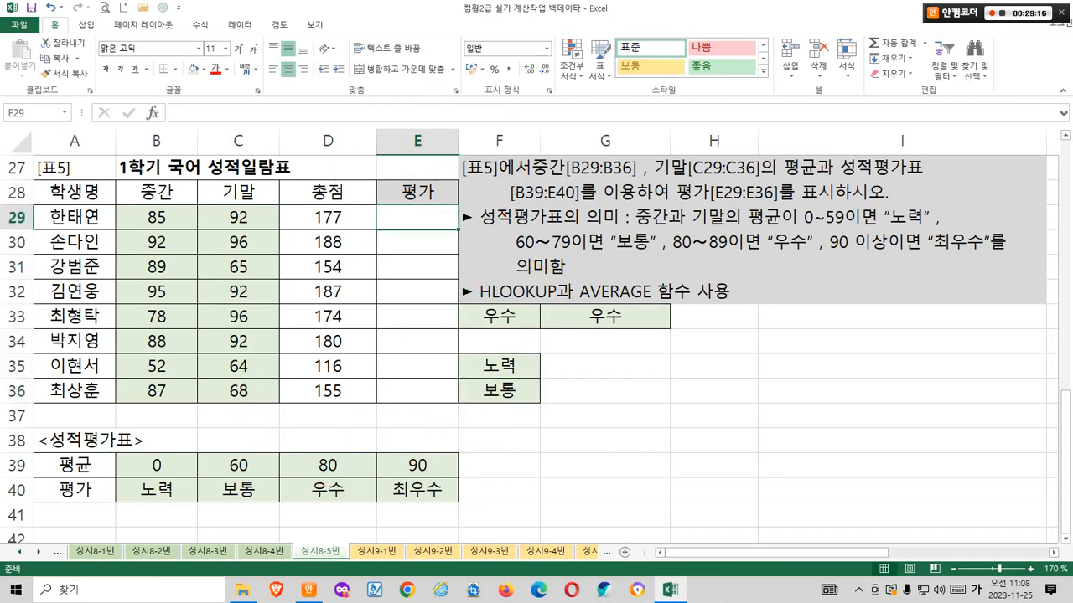
Start a formula in E29 with the function wizard and select HLOOKUP from the full function list.
mouse_move(418, 236)
mouse_down()
mouse_move(390, 225)
mouse_move(421, 220)
mouse_move(400, 215)
mouse_move(414, 228)
mouse_move(509, 240)
mouse_move(446, 450)
mouse_move(481, 466)
mouse_move(469, 488)
mouse_move(449, 193)
mouse_move(434, 205)
mouse_move(453, 208)
mouse_up()
key(shift+F3)
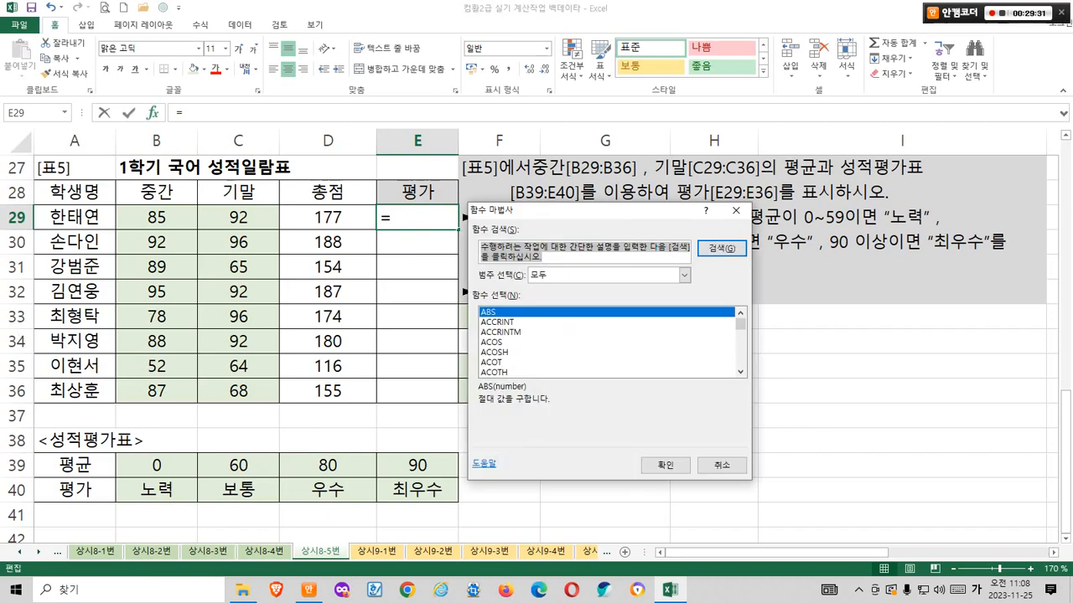
drag(597, 210, 620, 176)
click(654, 319)
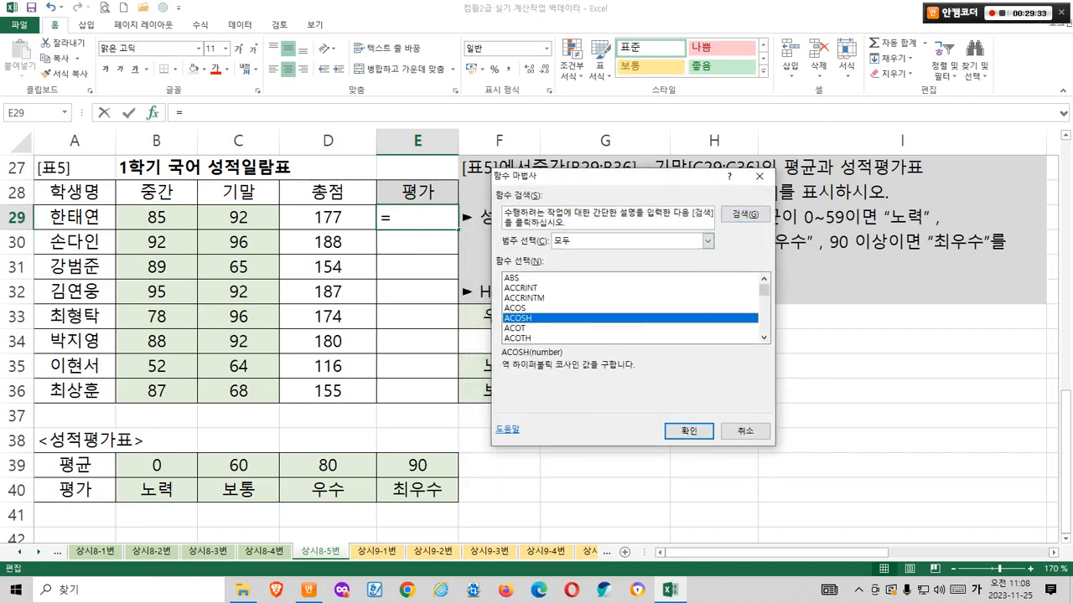
key(d)
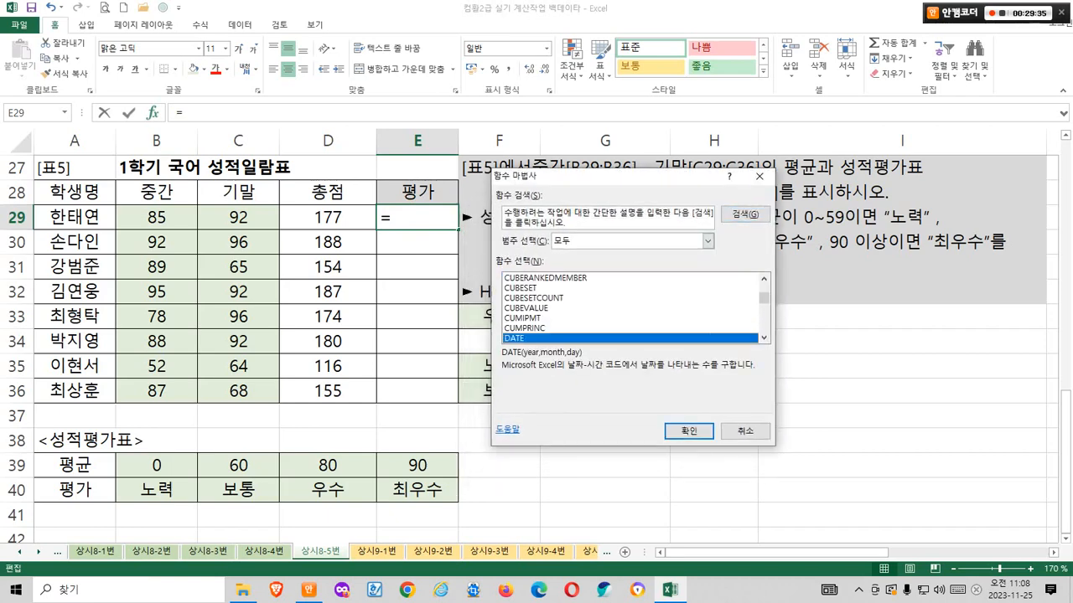
key(f)
key(h)
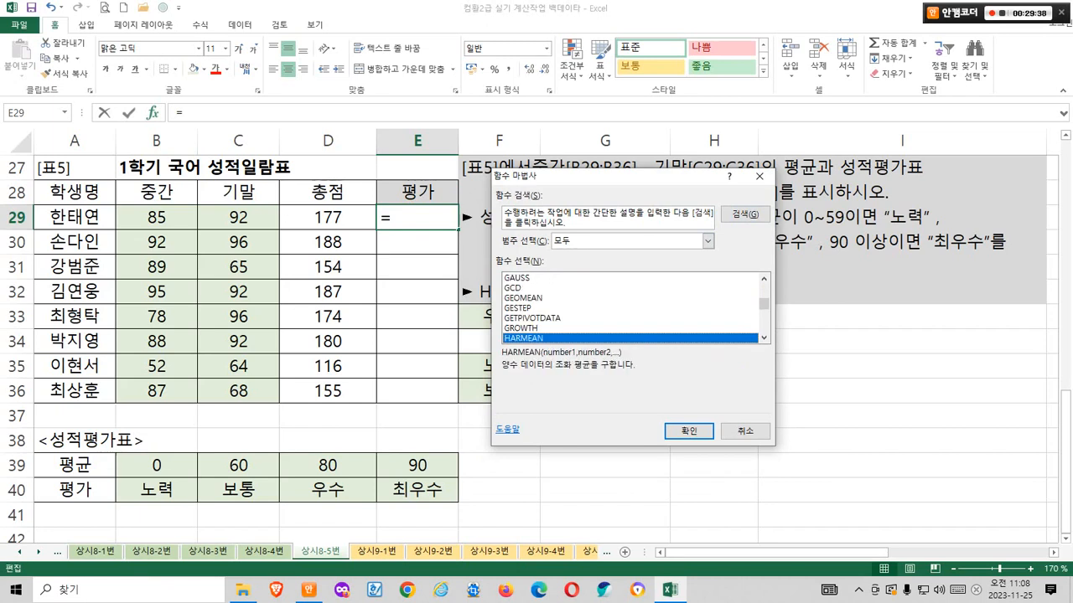
key(l)
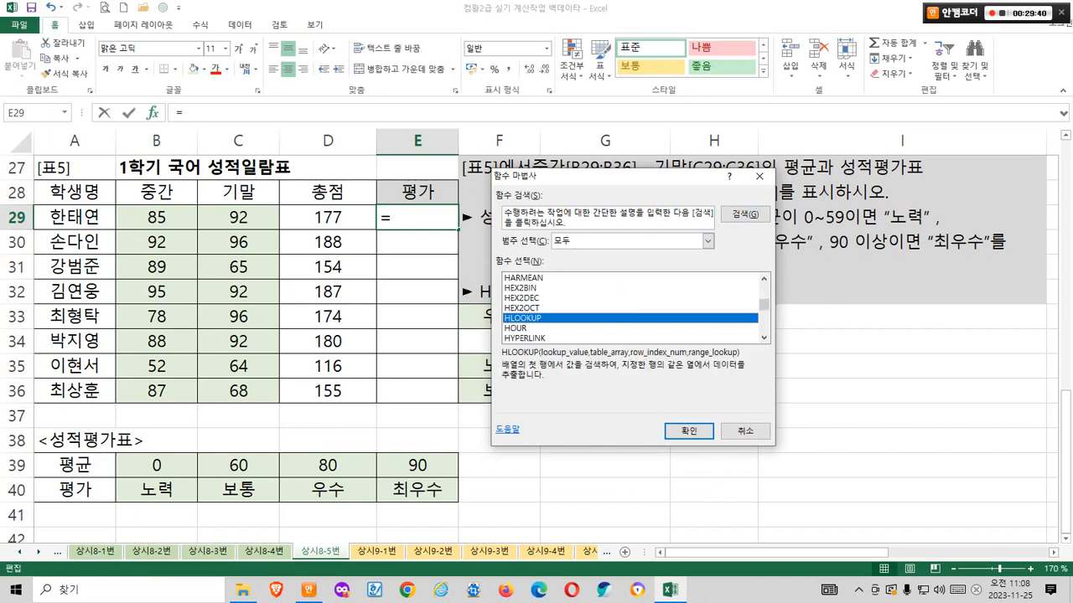
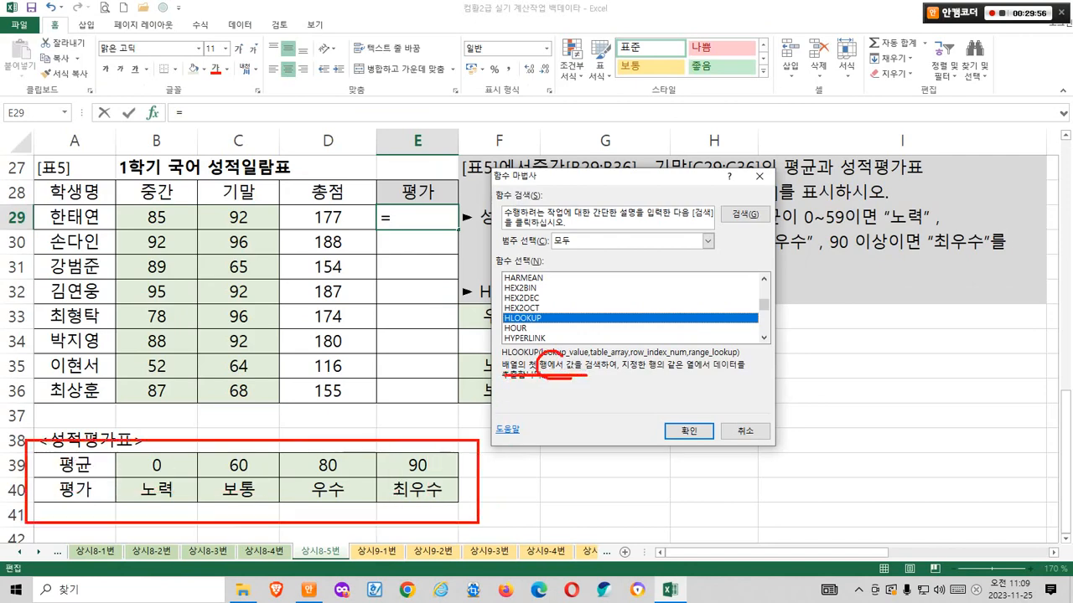
key(Escape)
key(ctrl+2)
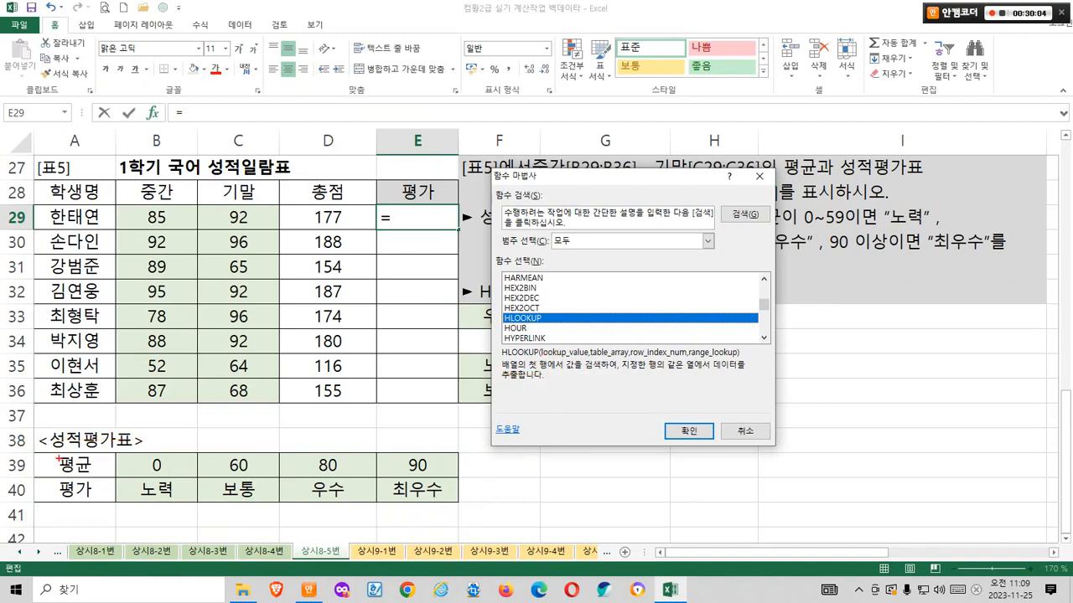
mouse_move(36, 456)
mouse_down()
mouse_move(431, 479)
mouse_move(460, 502)
mouse_move(466, 440)
mouse_up()
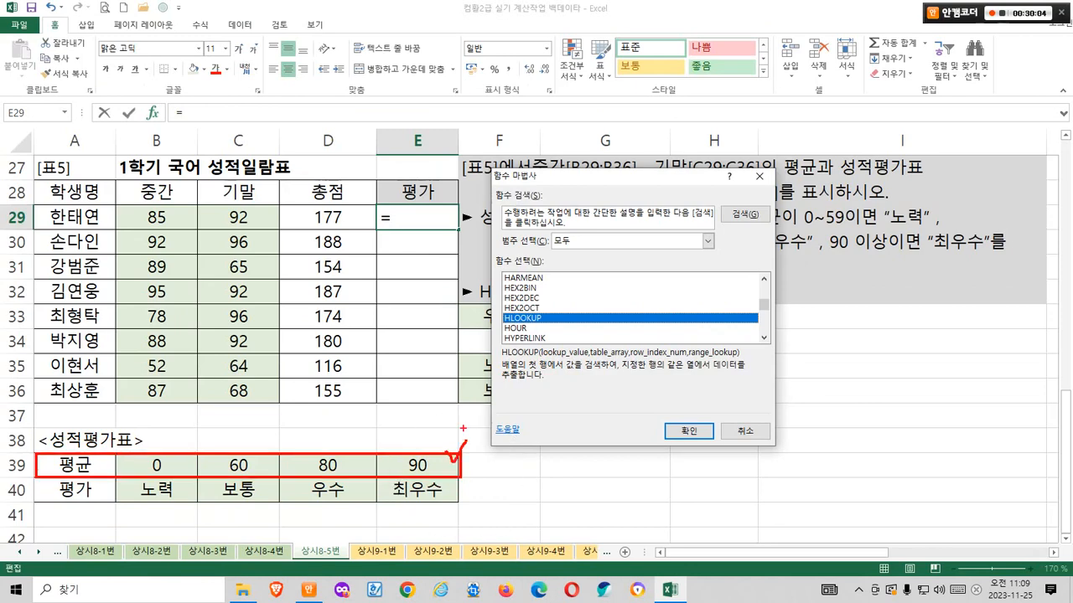
mouse_move(421, 224)
mouse_down()
mouse_move(365, 270)
mouse_move(338, 339)
mouse_move(351, 340)
mouse_up()
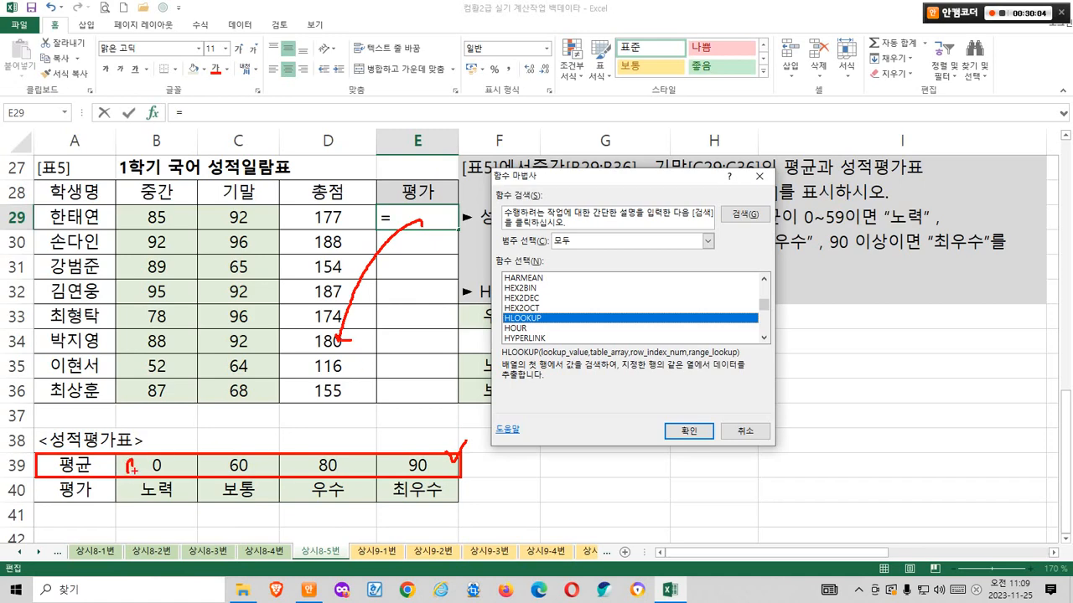
Confirm HLOOKUP as the function for E29 and open its arguments.
key(Escape)
mouse_move(114, 457)
mouse_down()
mouse_move(429, 487)
mouse_move(457, 501)
mouse_up()
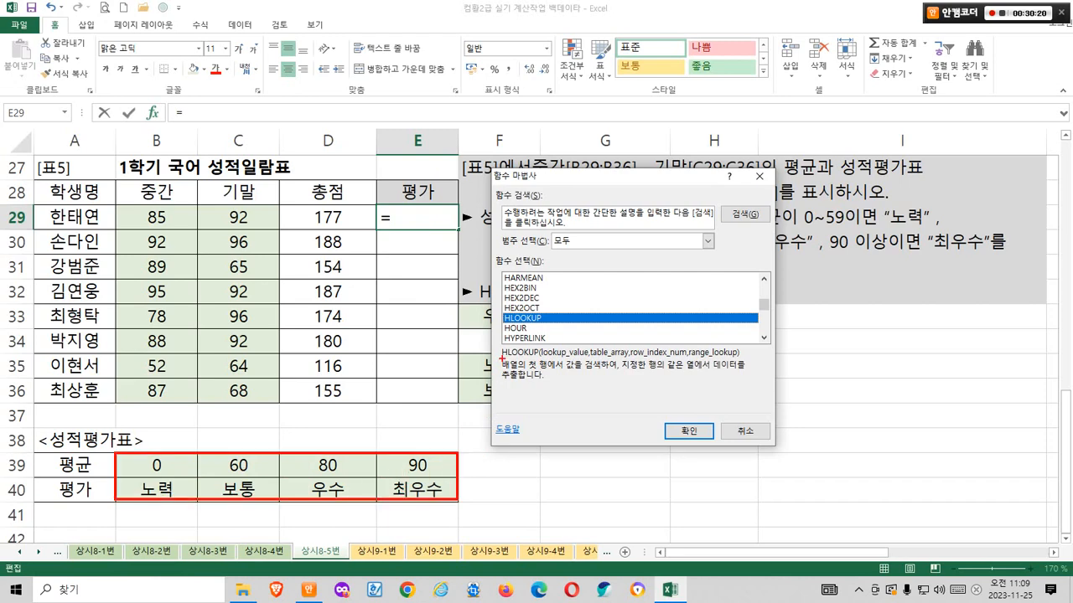
mouse_move(502, 358)
mouse_down()
mouse_move(584, 355)
mouse_move(610, 374)
mouse_move(441, 363)
mouse_move(370, 437)
mouse_up()
drag(683, 422, 706, 386)
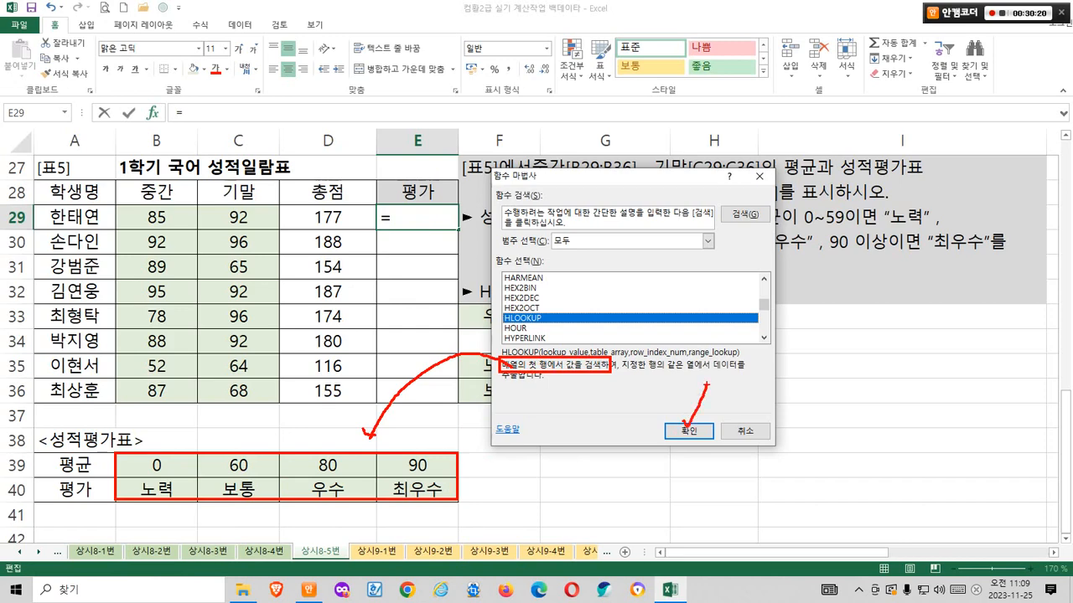
click(688, 431)
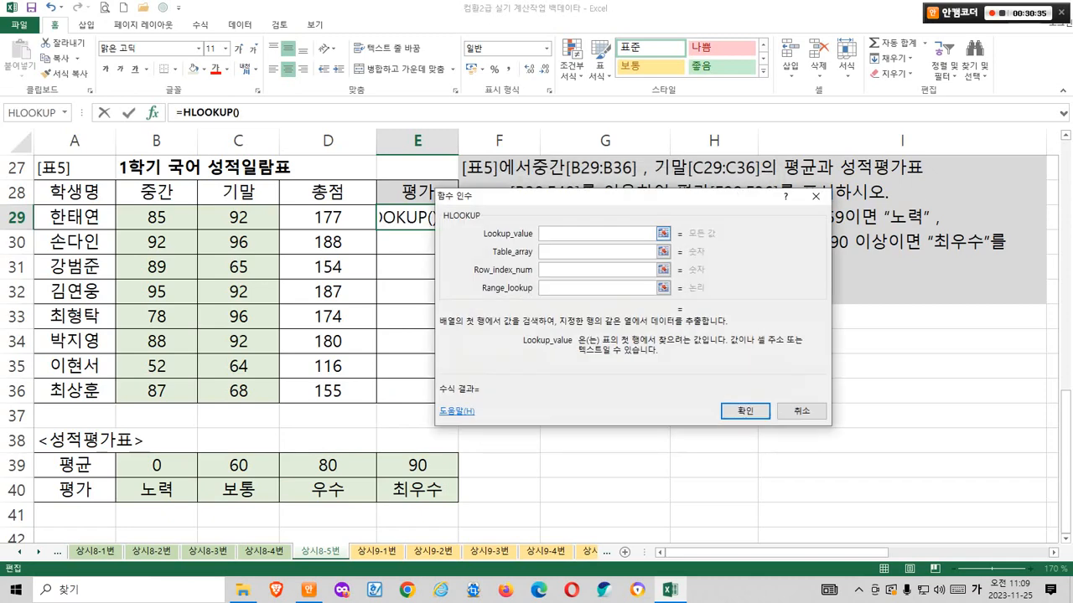
Nest AVERAGE from the full function list inside HLOOKUP as its Lookup_value argument.
mouse_move(570, 234)
mouse_down()
mouse_move(452, 308)
mouse_move(535, 333)
mouse_up()
drag(593, 352, 730, 344)
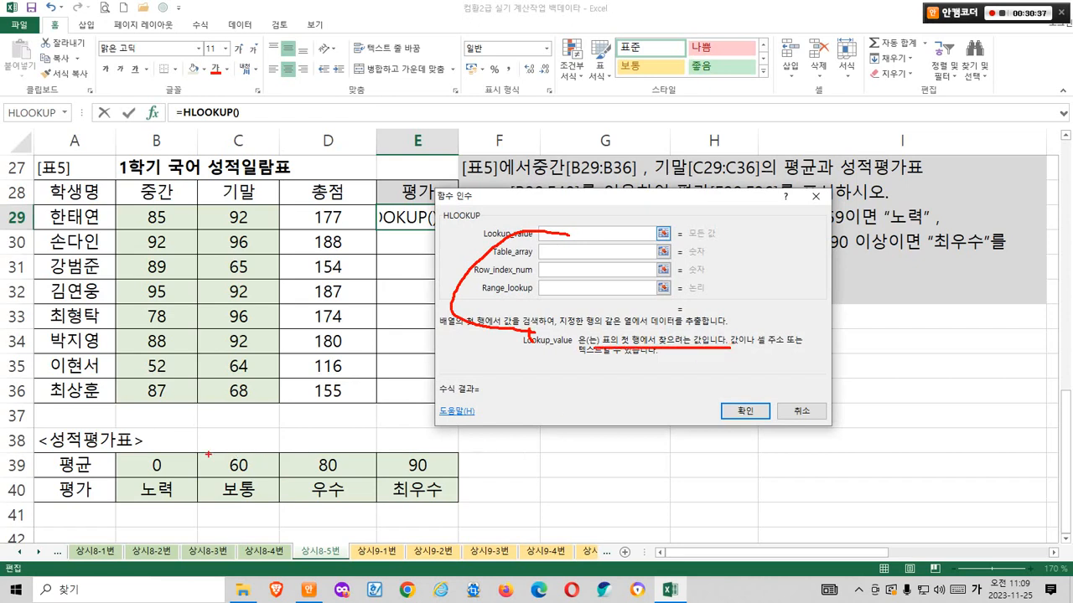
mouse_move(110, 455)
mouse_down()
mouse_move(375, 503)
mouse_move(456, 504)
mouse_move(460, 474)
mouse_up()
mouse_move(593, 215)
mouse_down()
mouse_move(600, 223)
mouse_move(613, 212)
mouse_up()
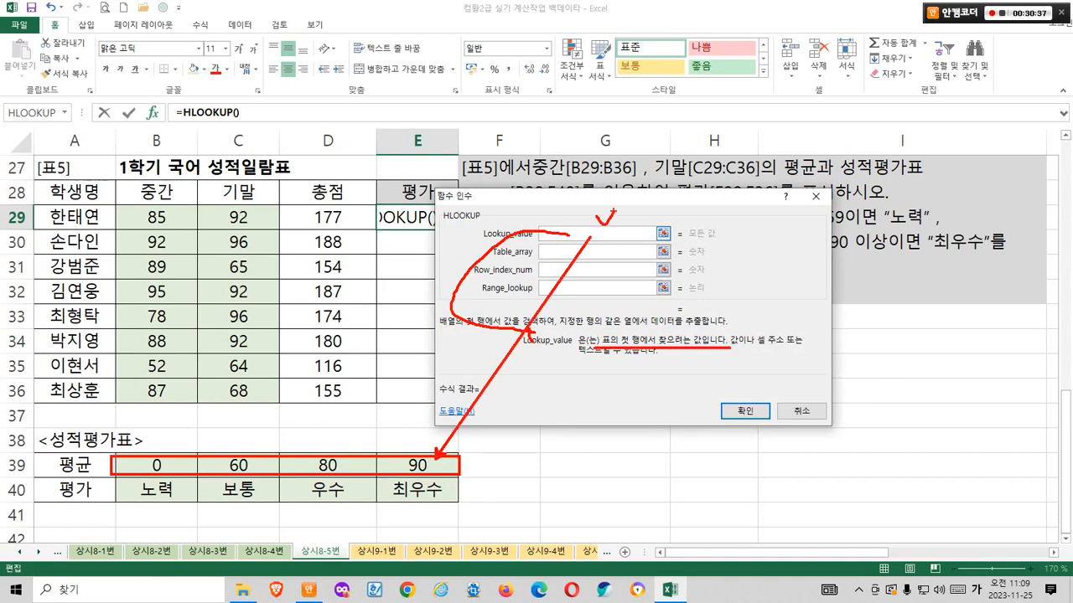
mouse_move(126, 204)
mouse_down()
mouse_move(192, 206)
mouse_move(270, 226)
mouse_move(126, 210)
mouse_up()
drag(260, 217, 285, 176)
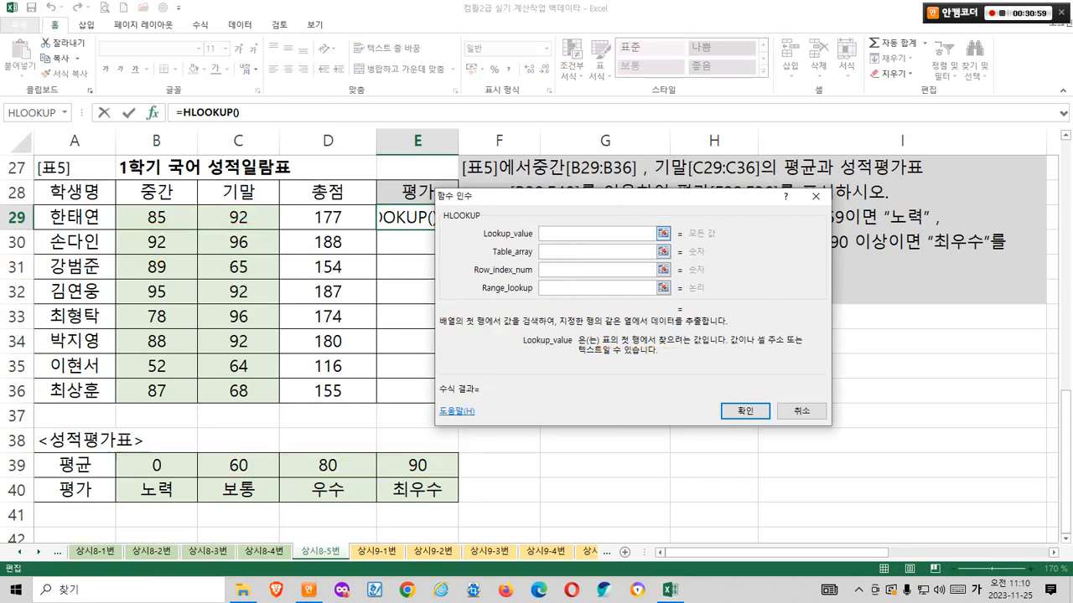
key(ctrl+2)
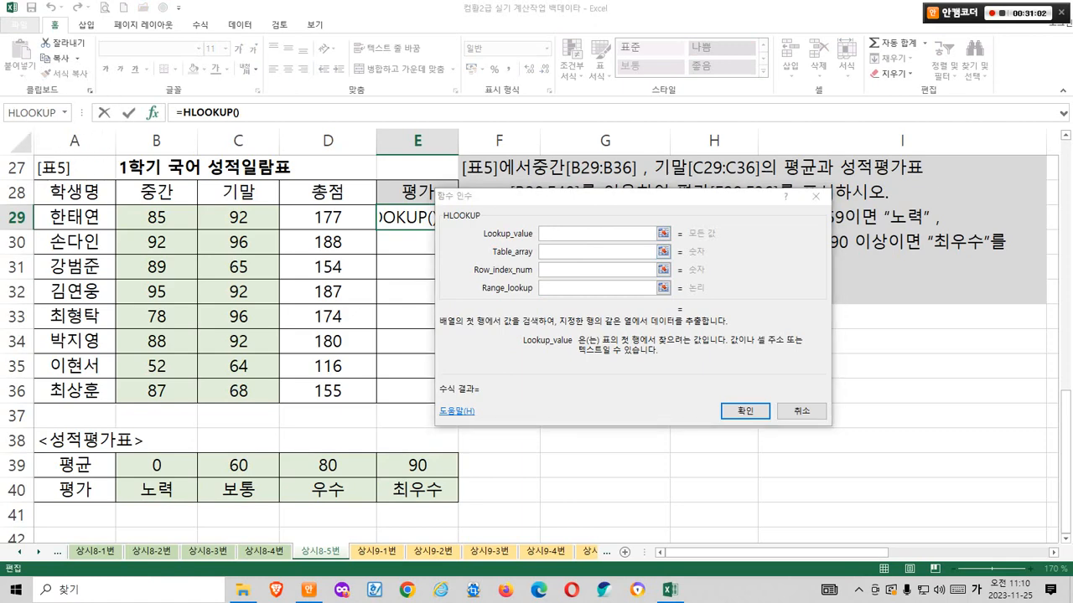
click(64, 112)
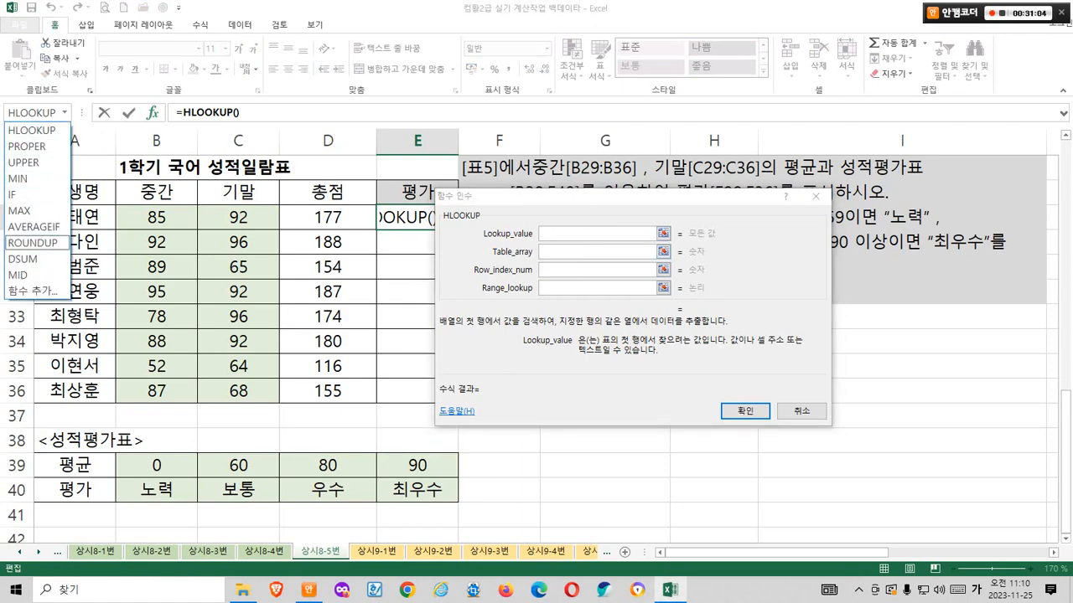
key(Return)
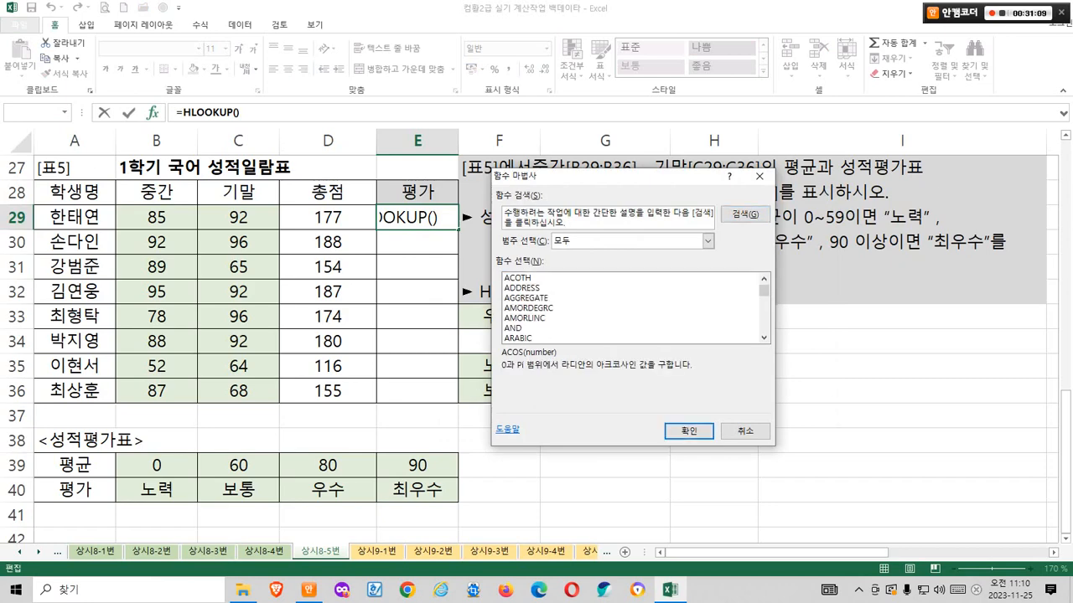
scroll(635, 307, down, 4)
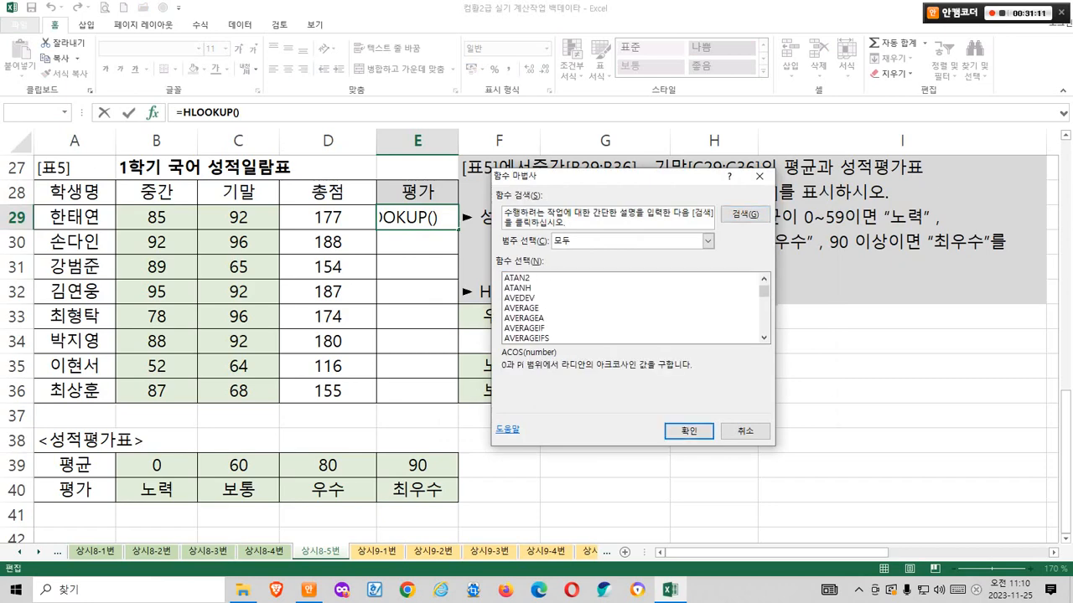
click(523, 308)
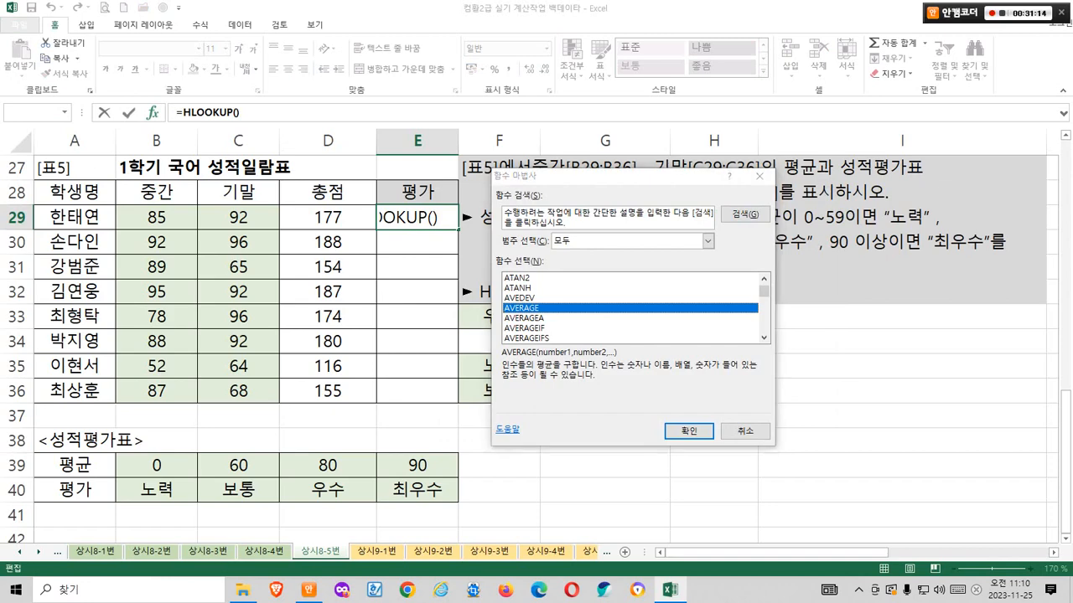
mouse_move(504, 307)
mouse_down()
mouse_move(437, 365)
mouse_move(482, 359)
mouse_move(487, 378)
mouse_move(593, 376)
mouse_up()
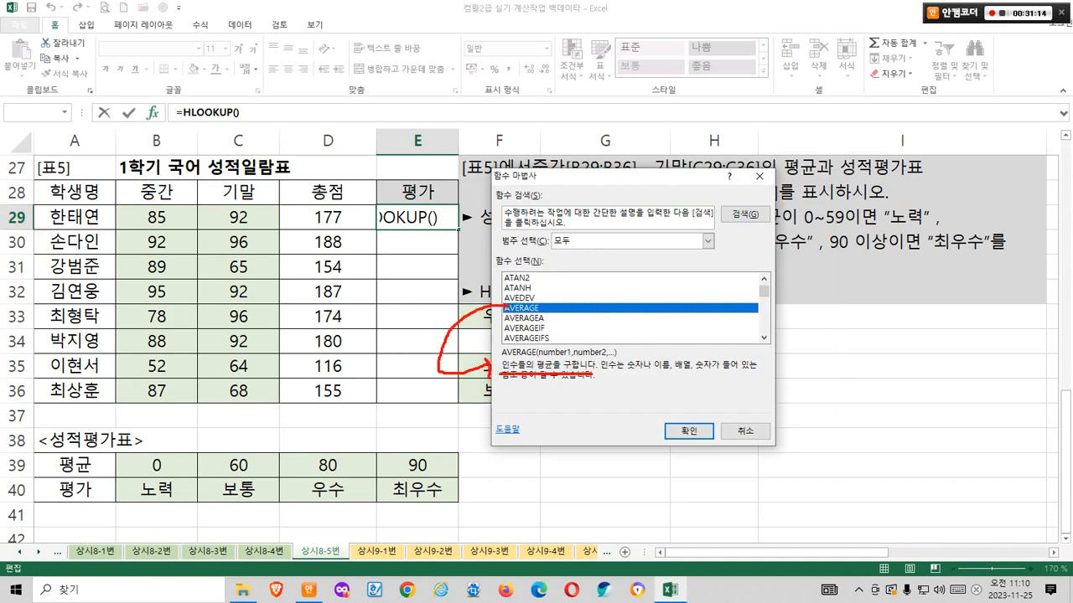
mouse_move(507, 357)
mouse_down()
mouse_move(523, 370)
mouse_move(567, 369)
mouse_up()
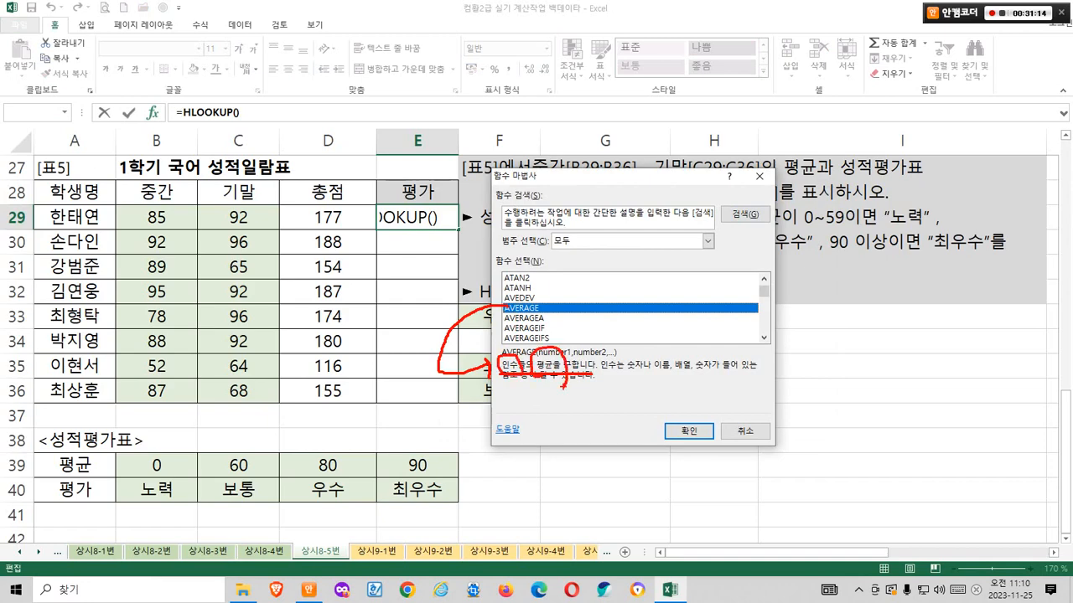
click(689, 430)
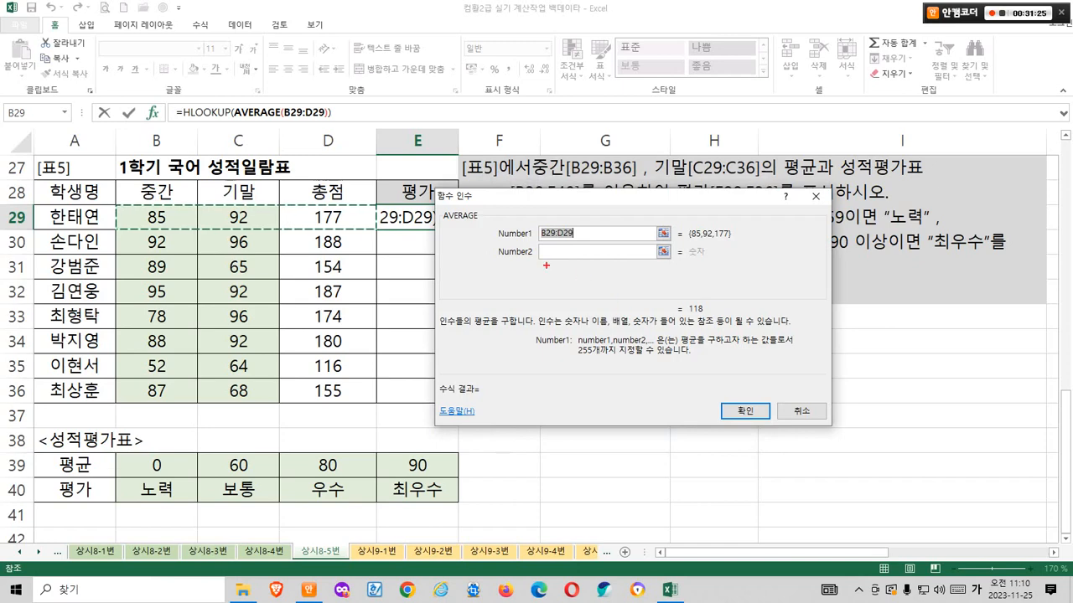
Set AVERAGE's Number1 argument to B29:C29 and return to the HLOOKUP arguments.
mouse_move(500, 254)
mouse_down()
mouse_move(713, 253)
mouse_move(724, 271)
mouse_up()
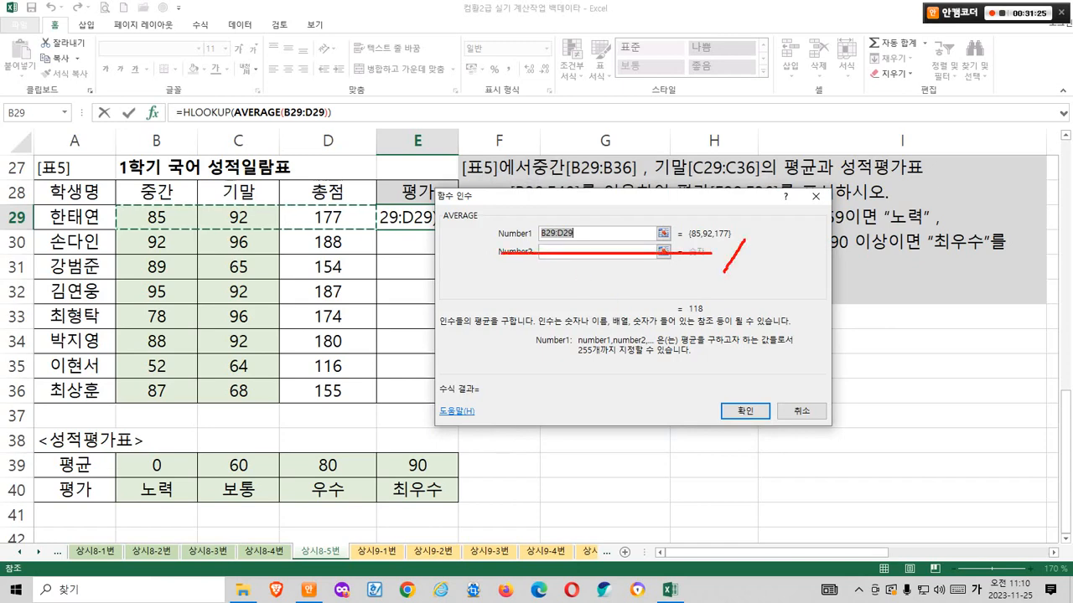
mouse_move(543, 238)
mouse_down()
mouse_move(501, 257)
mouse_move(496, 322)
mouse_up()
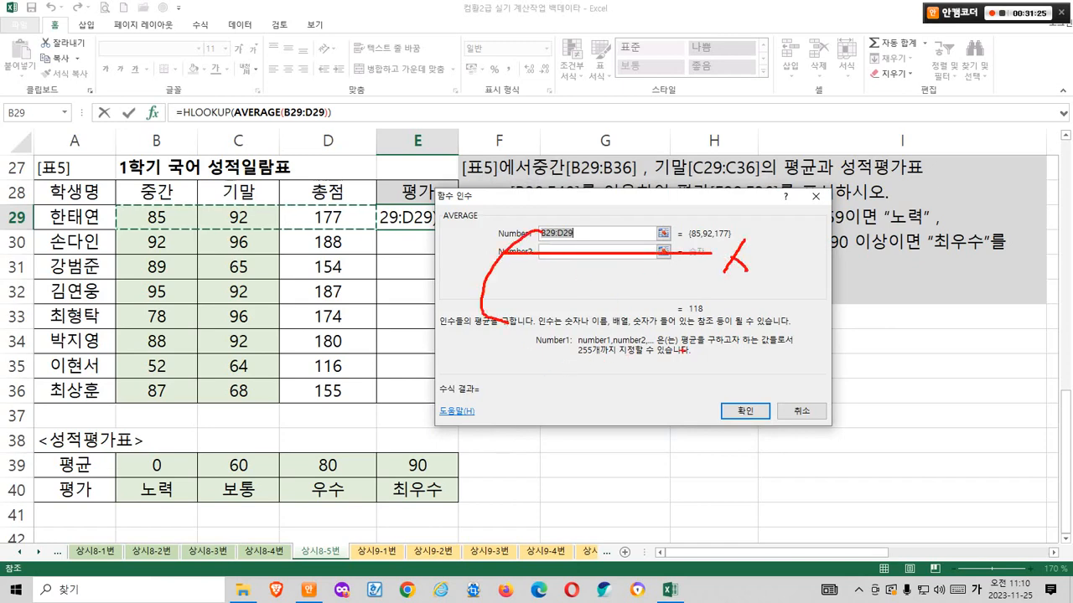
mouse_move(681, 349)
mouse_down()
mouse_move(745, 347)
mouse_move(754, 334)
mouse_move(785, 344)
mouse_up()
drag(765, 307, 787, 302)
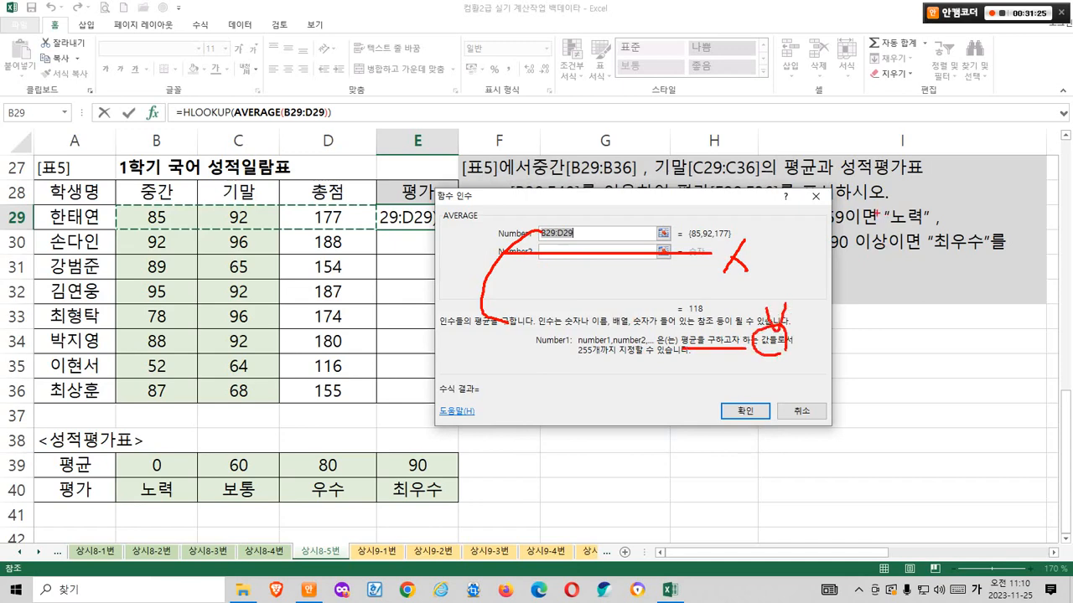
drag(876, 213, 916, 336)
mouse_move(714, 356)
mouse_down()
mouse_move(680, 335)
mouse_move(713, 345)
mouse_move(704, 339)
mouse_move(729, 326)
mouse_up()
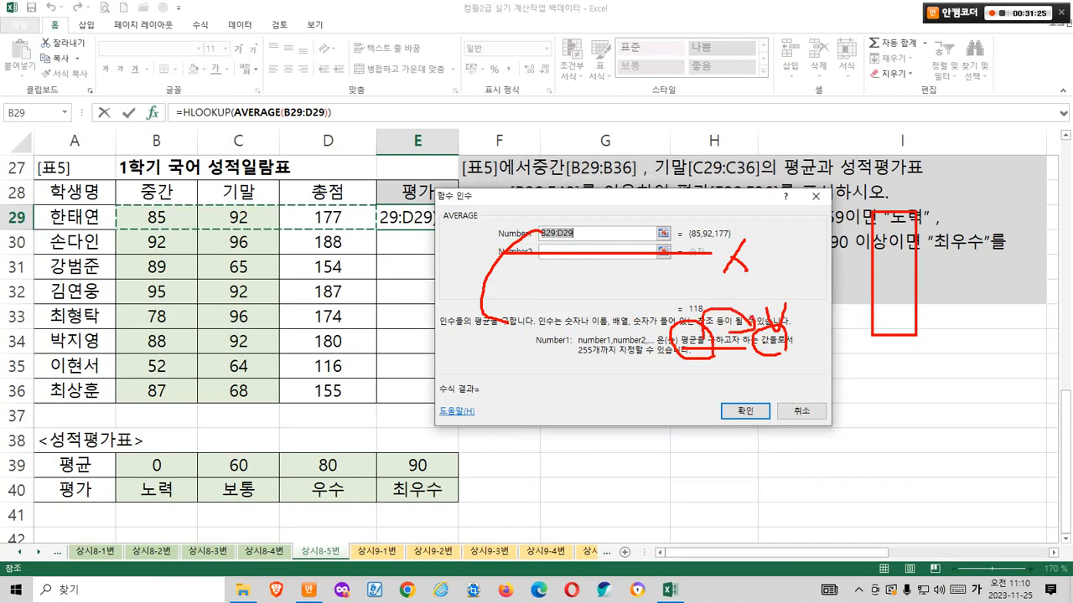
key(Escape)
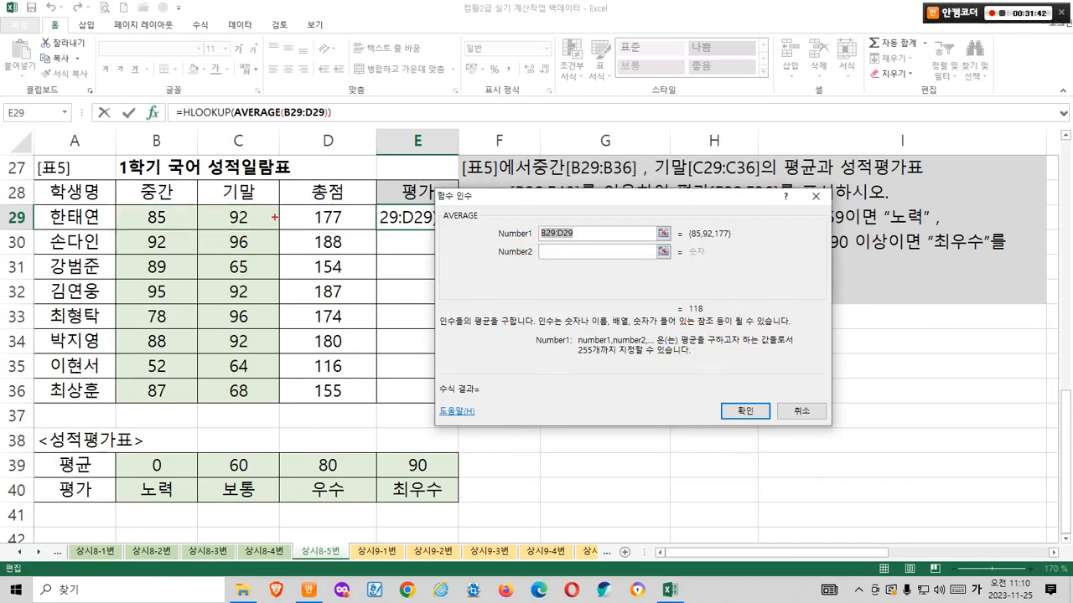
drag(132, 205, 268, 228)
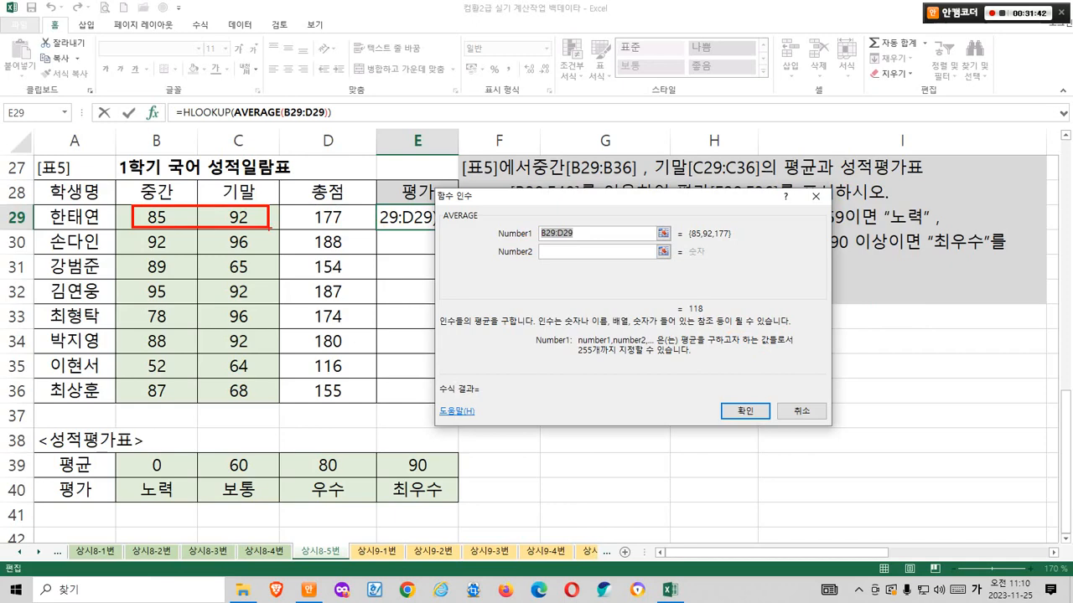
key(Escape)
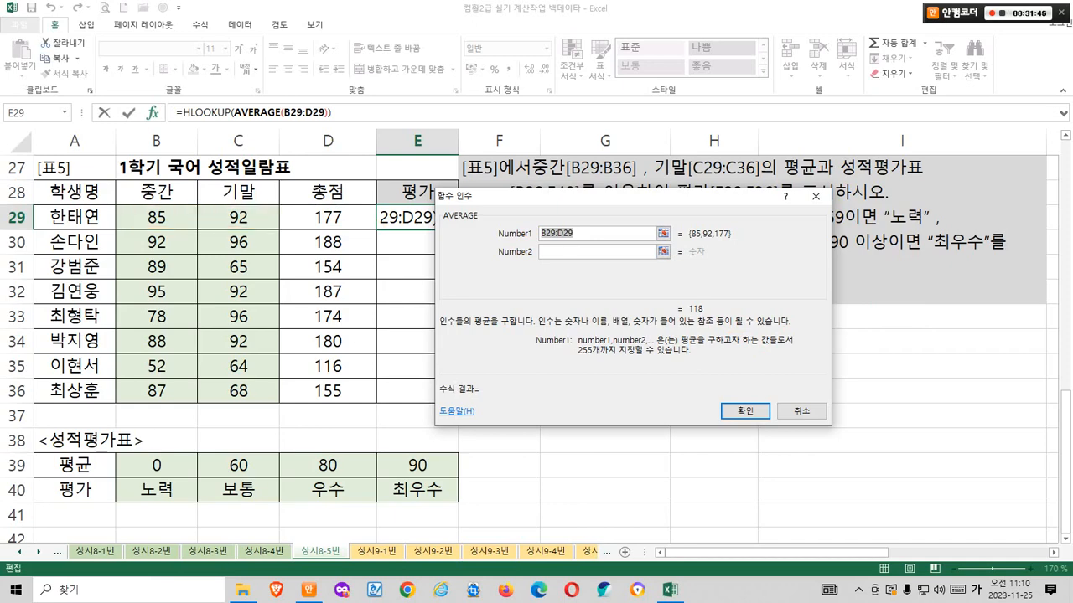
drag(134, 217, 252, 217)
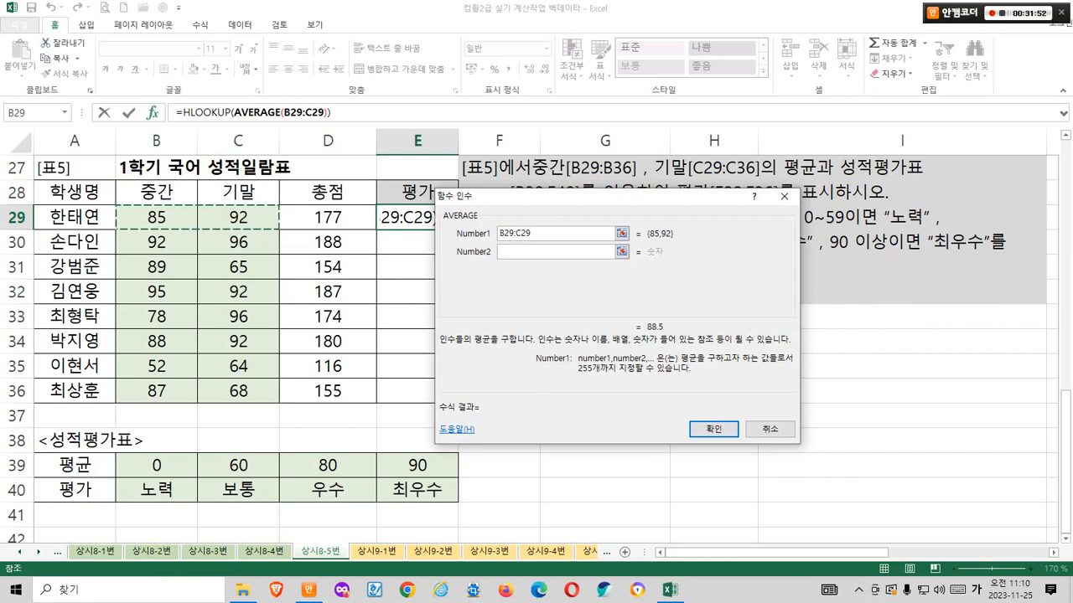
click(213, 112)
Set HLOOKUP's Table_array argument to the grading table range B39:E40.
click(549, 252)
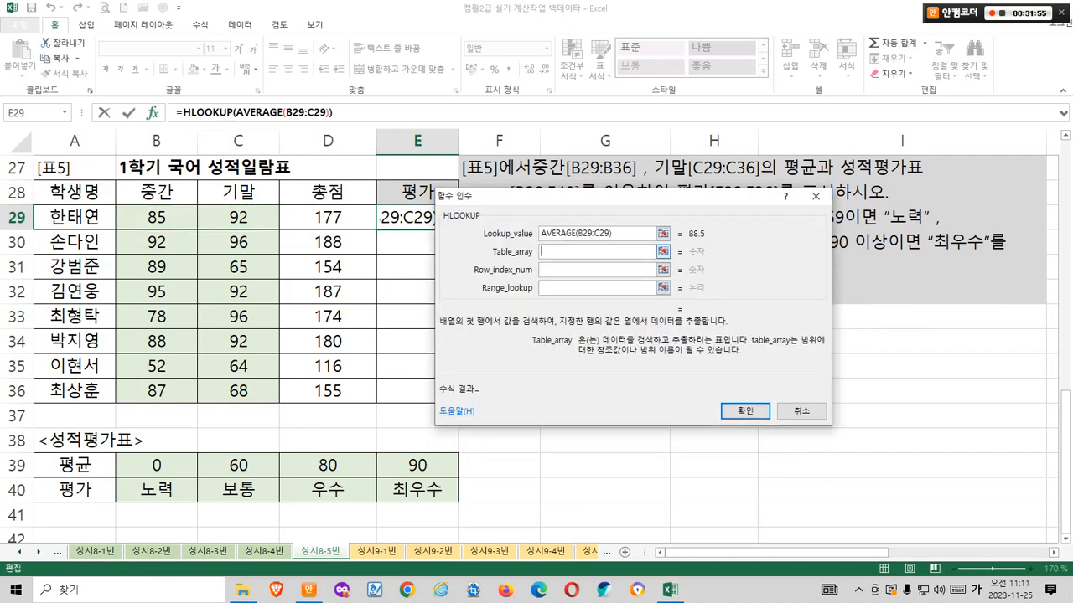
key(ctrl+2)
mouse_move(548, 251)
mouse_down()
mouse_move(466, 347)
mouse_move(519, 349)
mouse_up()
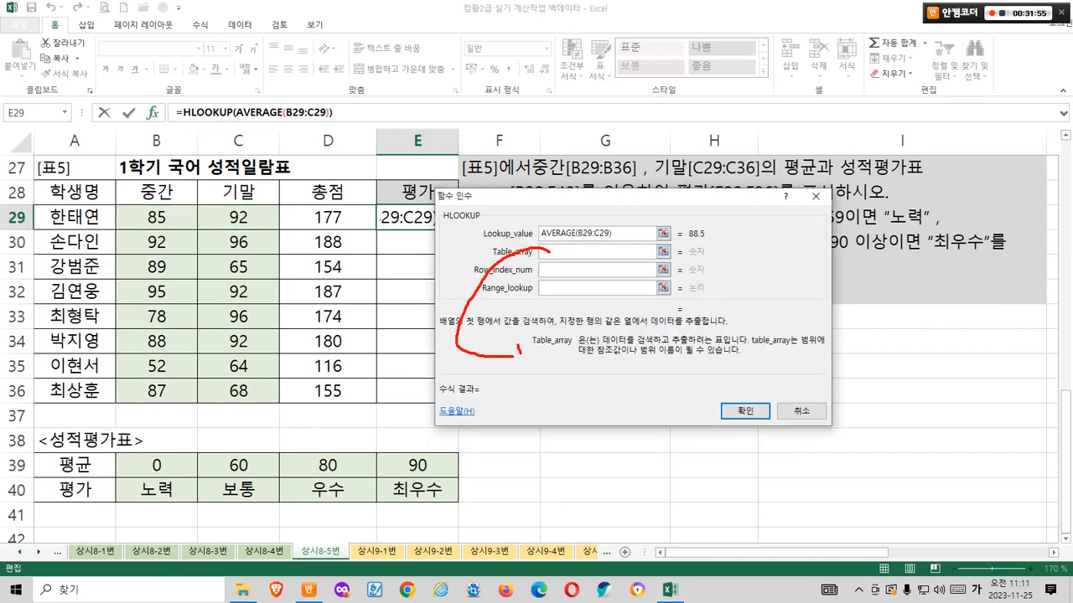
mouse_move(596, 342)
mouse_down()
mouse_move(674, 349)
mouse_move(633, 333)
mouse_move(675, 352)
mouse_move(709, 345)
mouse_up()
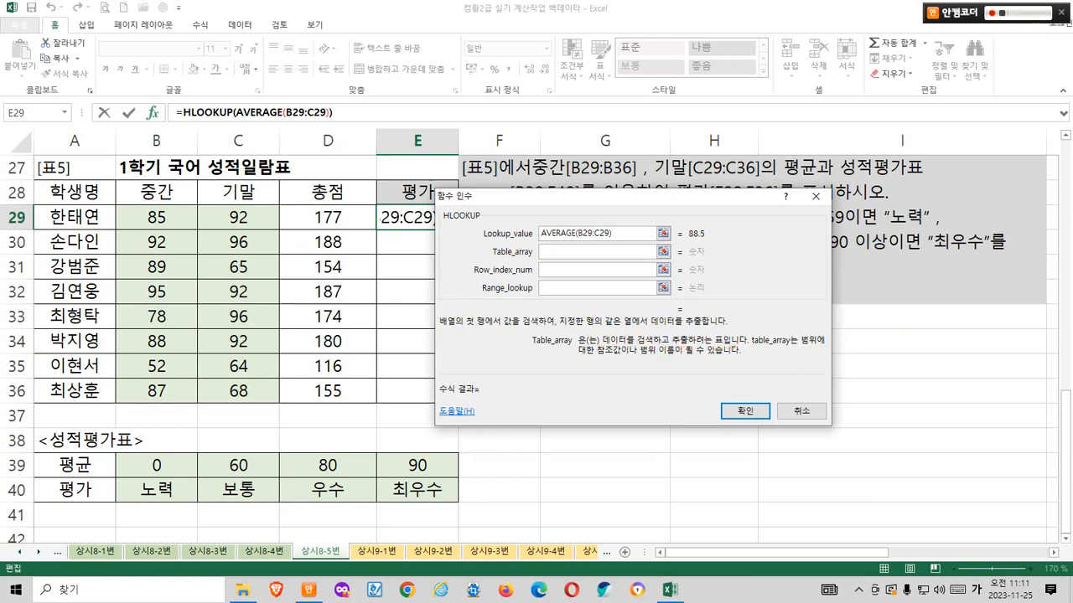
drag(122, 453, 460, 504)
drag(126, 460, 458, 501)
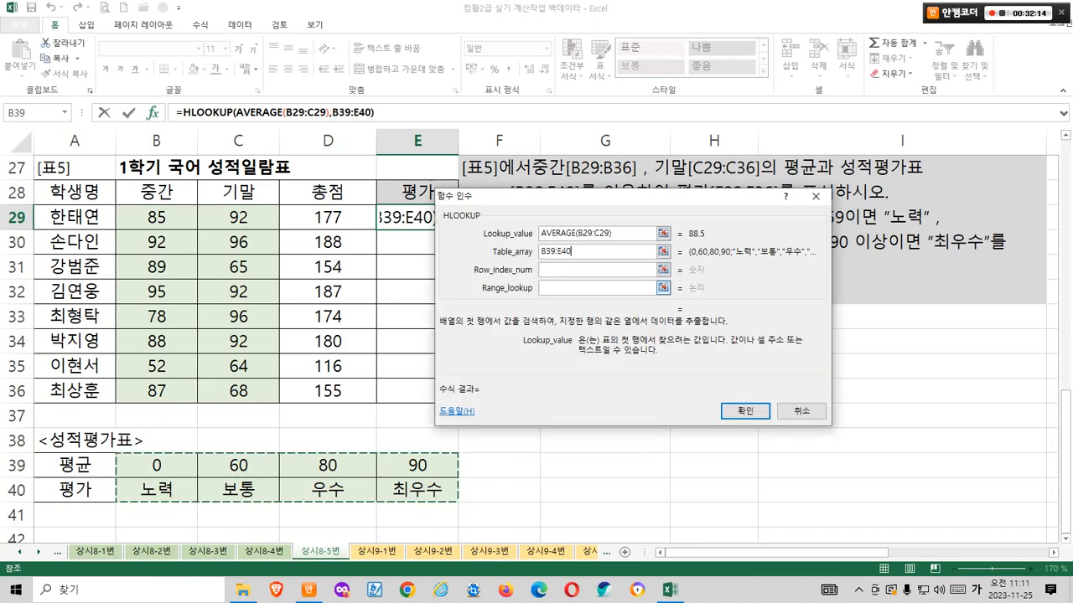
Set HLOOKUP's Row_index_num argument to 2 for the 평가 row of the grading table.
click(596, 270)
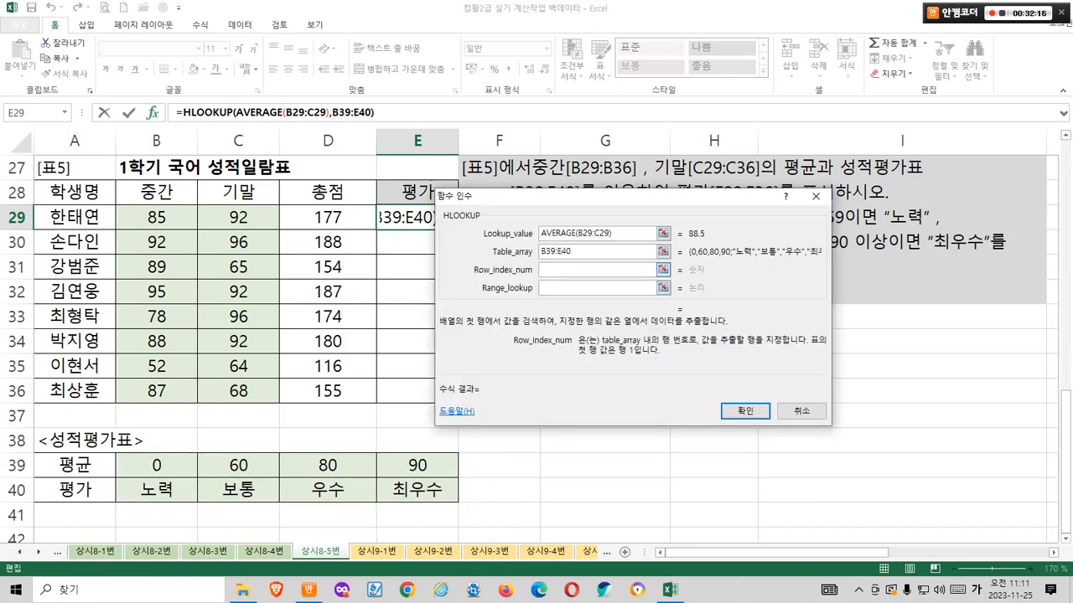
mouse_move(565, 269)
mouse_down()
mouse_move(545, 270)
mouse_move(526, 335)
mouse_move(701, 344)
mouse_up()
drag(116, 454, 461, 501)
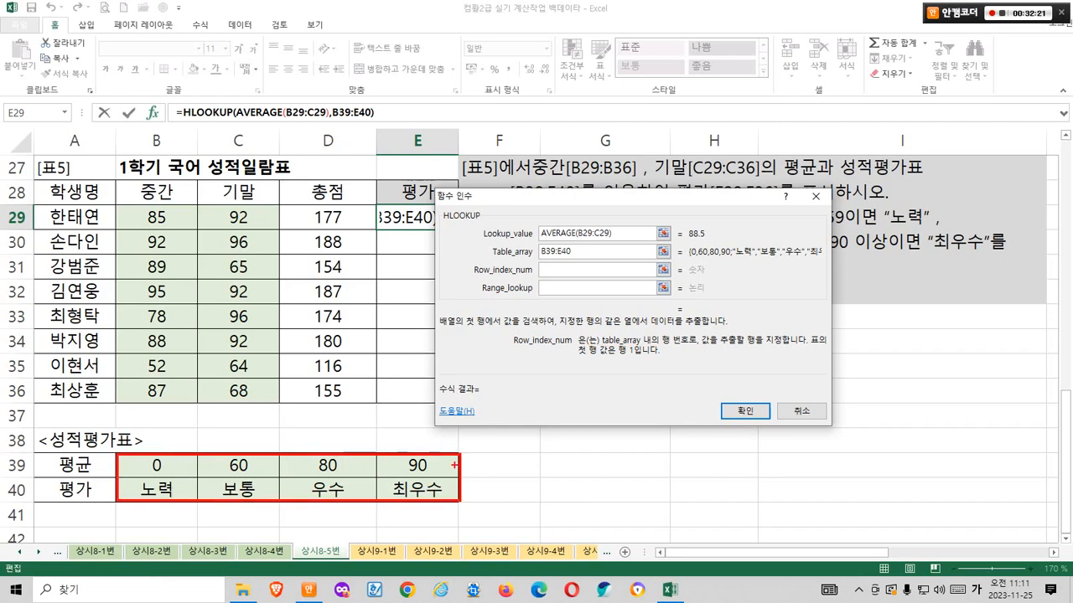
drag(452, 465, 514, 428)
drag(543, 366, 543, 420)
drag(455, 486, 550, 517)
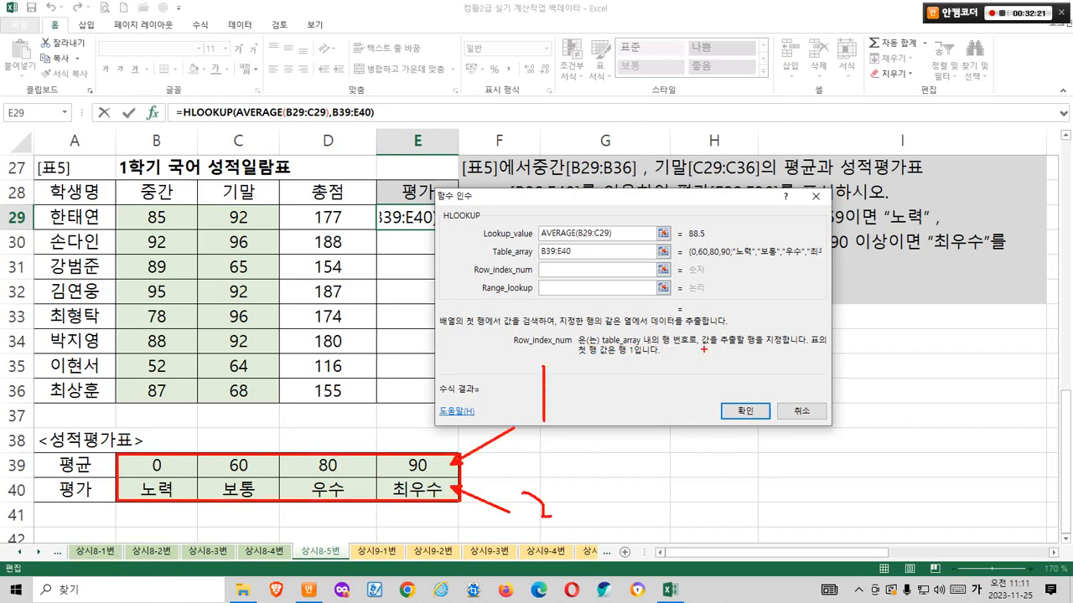
mouse_move(704, 350)
mouse_down()
mouse_move(799, 351)
mouse_move(726, 355)
mouse_move(742, 333)
mouse_move(761, 347)
mouse_up()
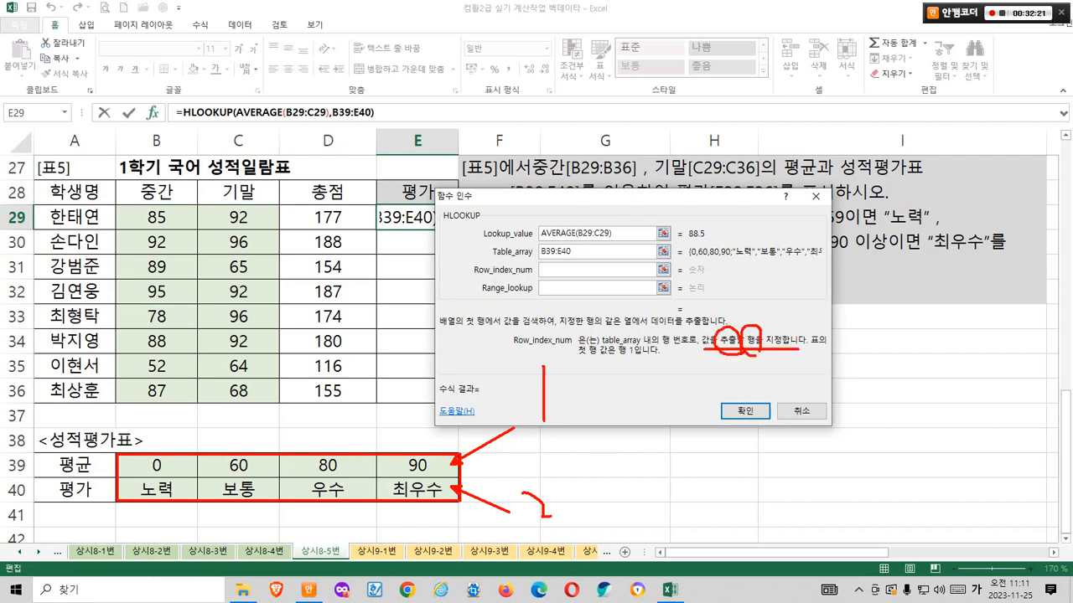
key(Escape)
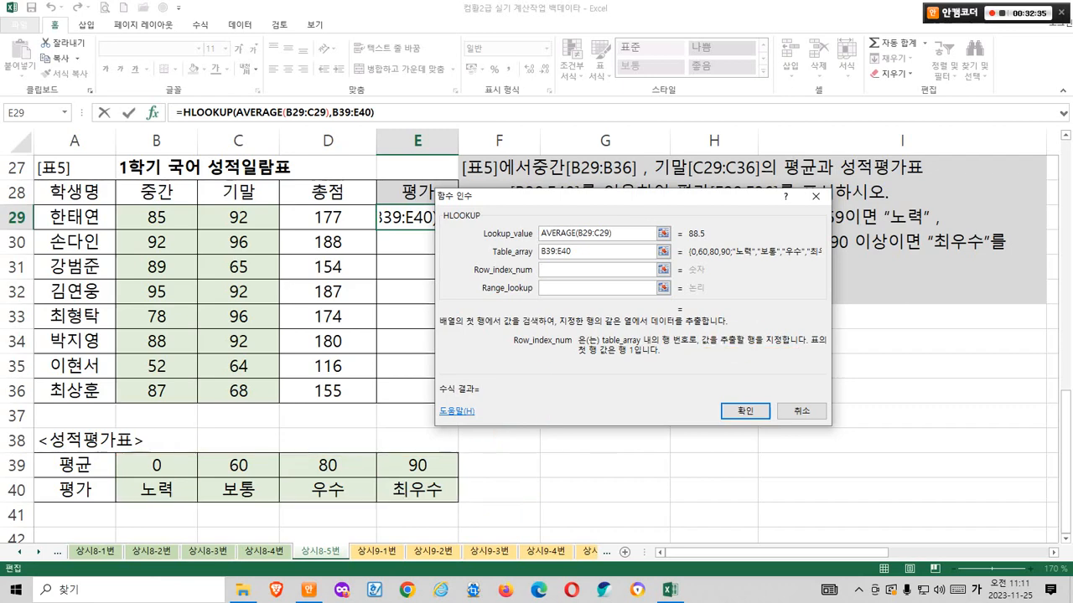
drag(134, 484, 442, 500)
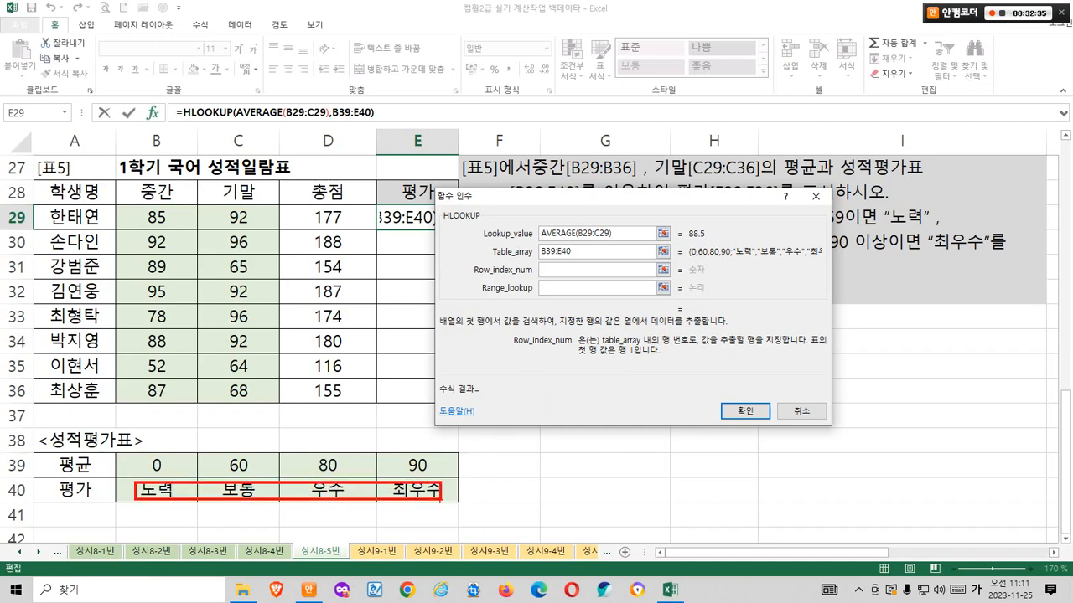
key(Escape)
text(2)
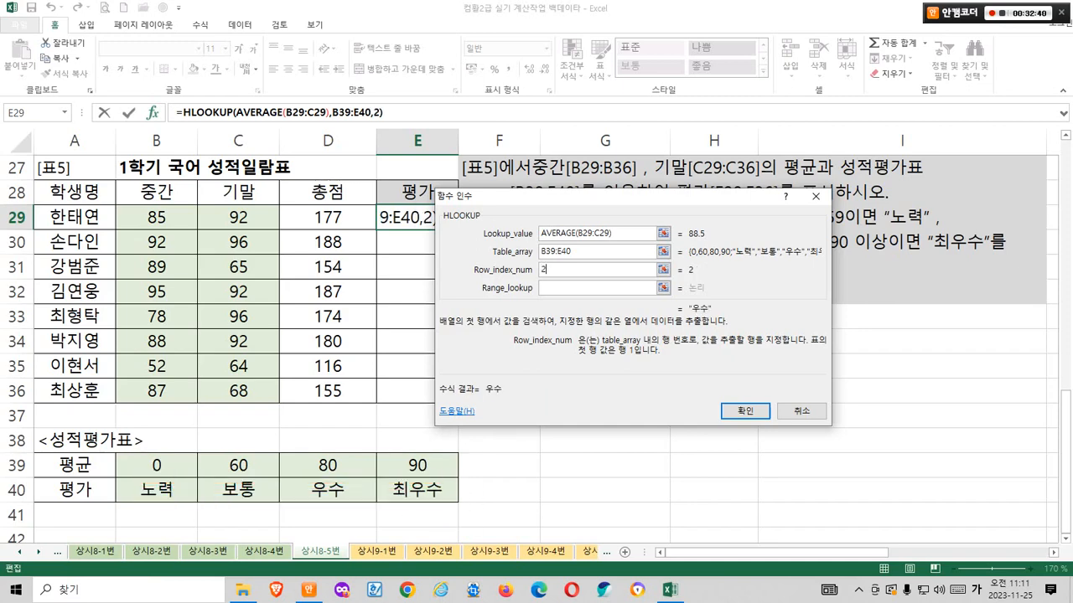
Move to HLOOKUP's Range_lookup argument and read its description.
key(Tab)
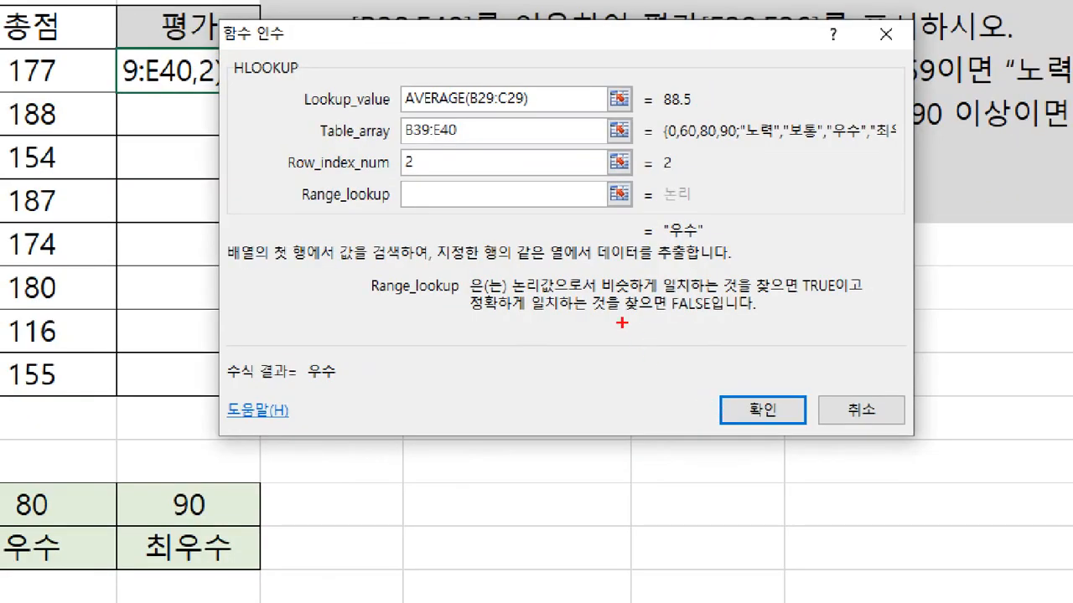
drag(648, 331, 678, 338)
drag(645, 280, 702, 295)
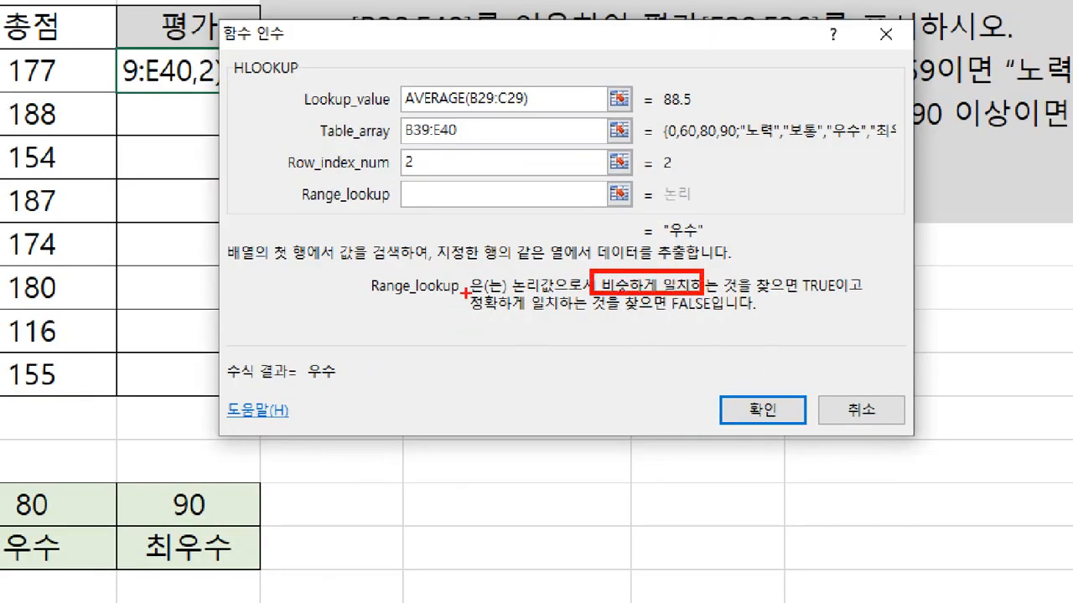
drag(468, 294, 576, 327)
drag(561, 277, 617, 261)
mouse_move(604, 201)
mouse_down()
mouse_move(634, 198)
mouse_move(622, 211)
mouse_up()
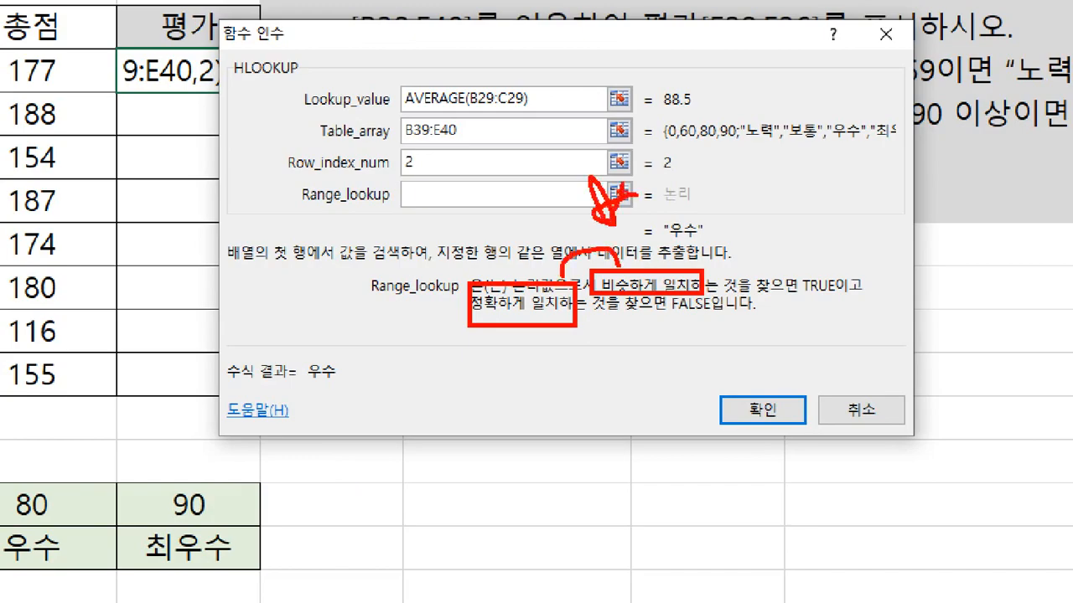
key(Escape)
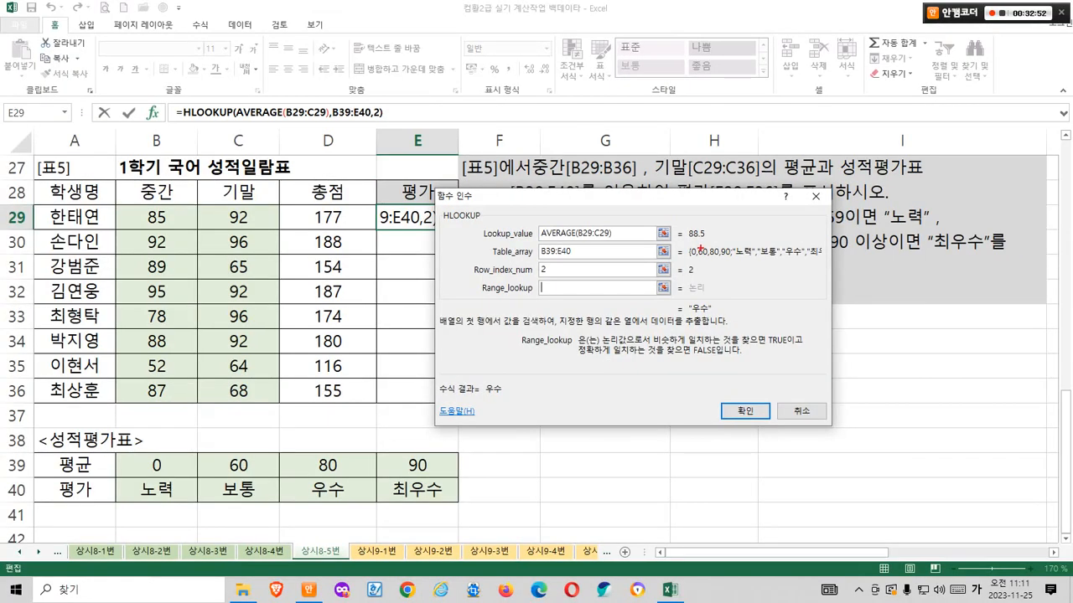
mouse_move(699, 248)
mouse_down()
mouse_move(681, 238)
mouse_move(705, 223)
mouse_move(704, 241)
mouse_up()
mouse_move(118, 455)
mouse_down()
mouse_move(298, 455)
mouse_move(118, 461)
mouse_up()
mouse_move(701, 247)
mouse_down()
mouse_move(647, 234)
mouse_move(321, 451)
mouse_move(352, 445)
mouse_up()
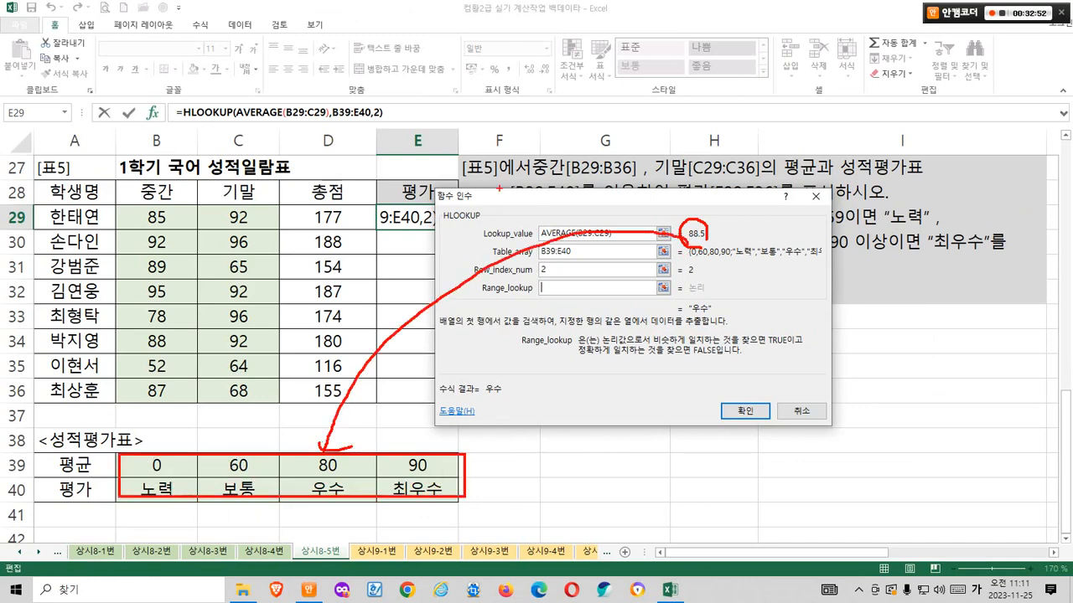
drag(507, 102, 471, 159)
mouse_move(524, 124)
mouse_down()
mouse_move(549, 149)
mouse_move(575, 125)
mouse_up()
drag(620, 114, 589, 164)
drag(600, 159, 610, 167)
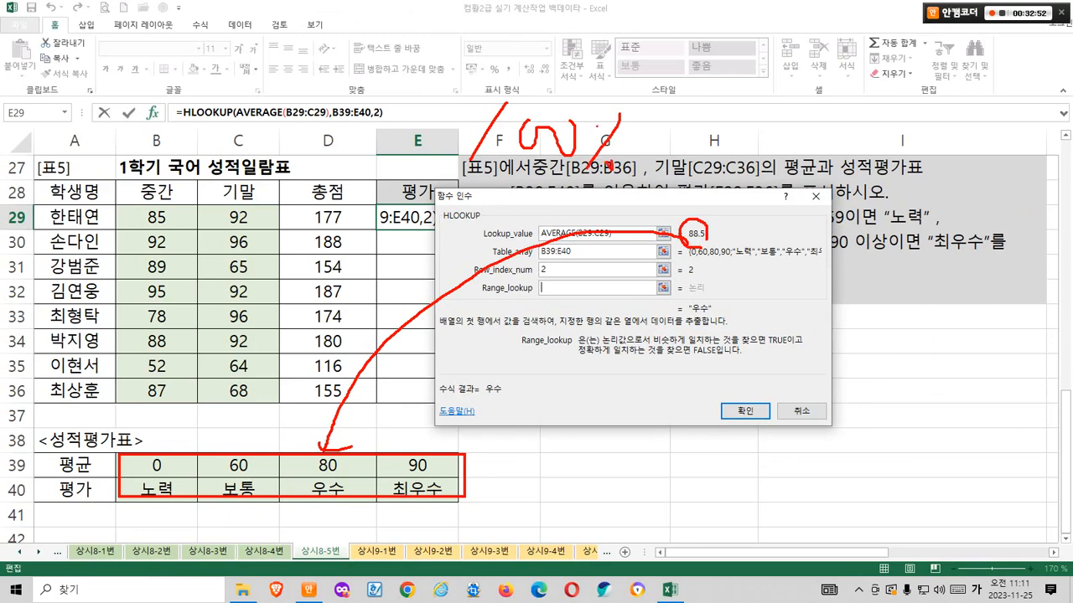
drag(596, 124, 608, 132)
mouse_move(687, 105)
mouse_down()
mouse_move(718, 100)
mouse_move(687, 142)
mouse_up()
mouse_move(702, 125)
mouse_down()
mouse_move(719, 139)
mouse_move(741, 125)
mouse_up()
mouse_move(743, 109)
mouse_down()
mouse_move(746, 155)
mouse_move(726, 161)
mouse_up()
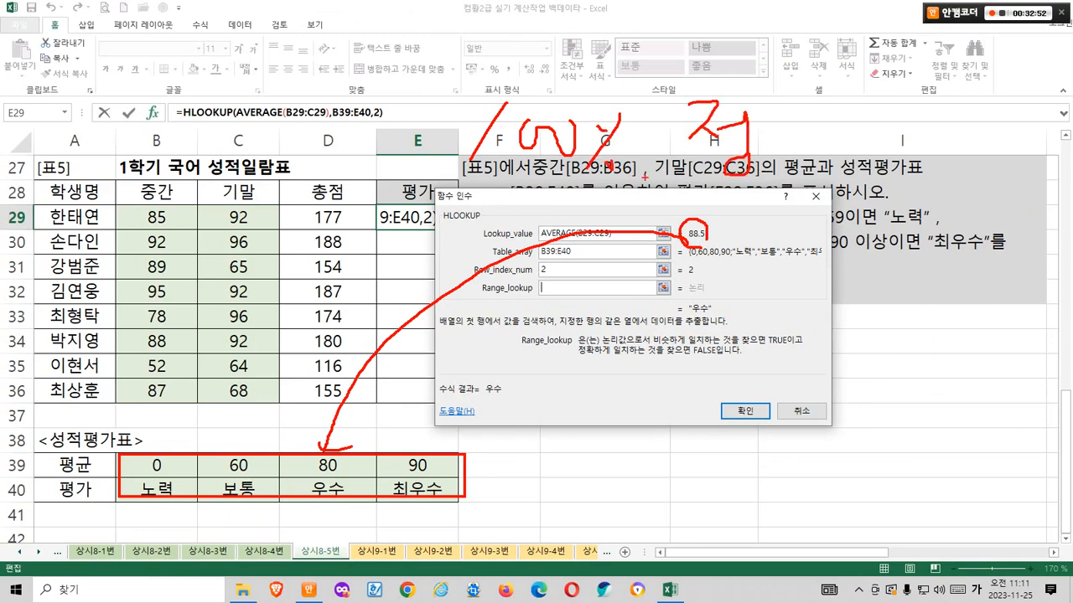
drag(463, 177, 821, 179)
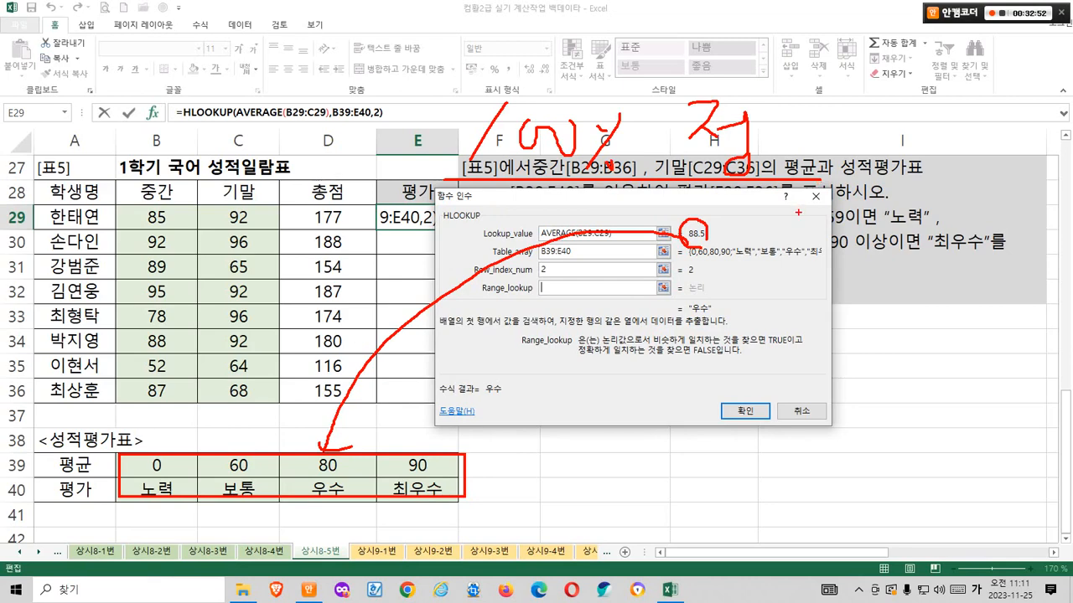
drag(444, 163, 597, 171)
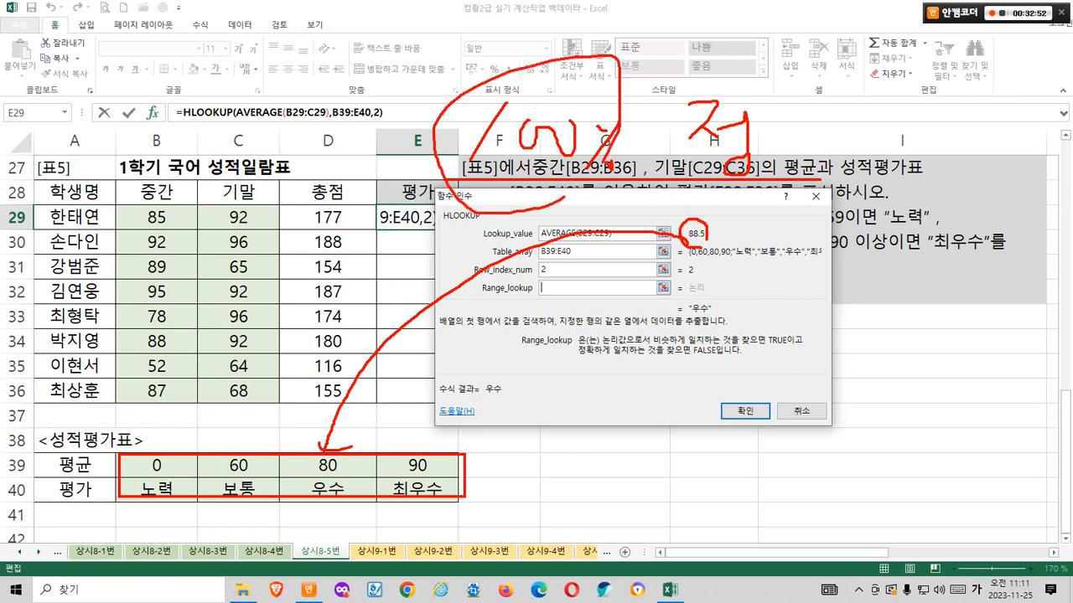
mouse_move(680, 197)
mouse_down()
mouse_move(695, 234)
mouse_move(311, 404)
mouse_move(289, 442)
mouse_move(316, 434)
mouse_up()
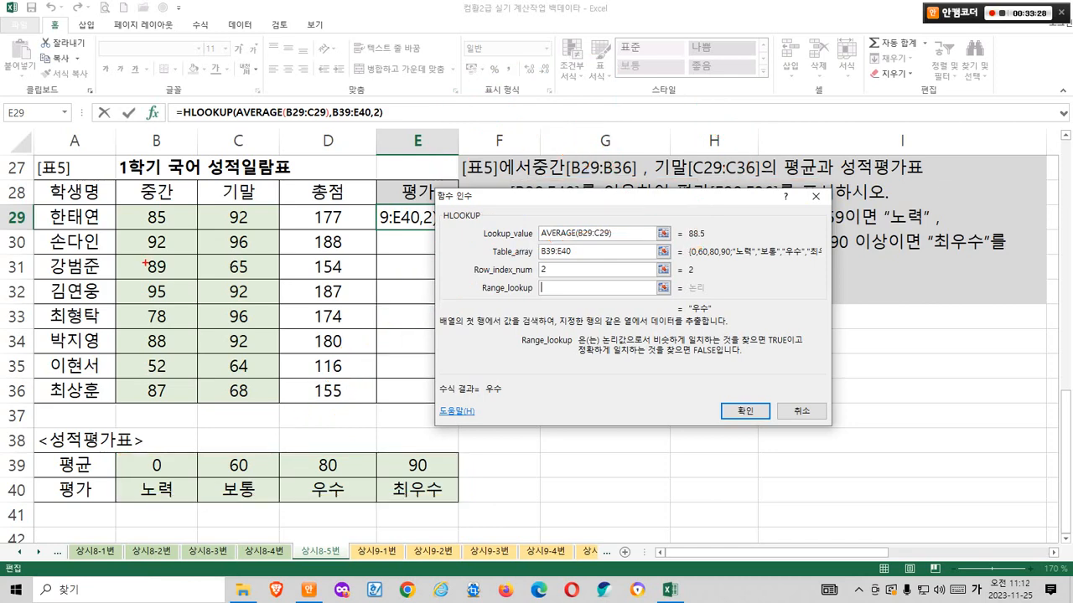
mouse_move(138, 256)
mouse_down()
mouse_move(251, 289)
mouse_move(263, 395)
mouse_move(293, 444)
mouse_move(300, 435)
mouse_up()
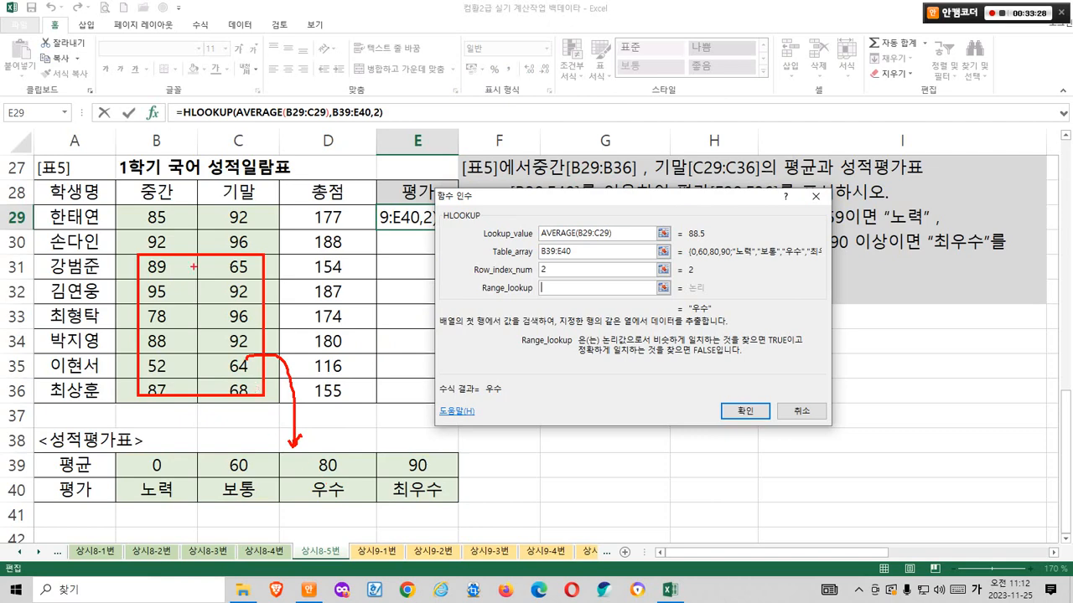
mouse_move(142, 210)
mouse_down()
mouse_move(251, 226)
mouse_move(140, 209)
mouse_up()
mouse_move(257, 224)
mouse_down()
mouse_move(312, 273)
mouse_move(343, 441)
mouse_move(375, 428)
mouse_up()
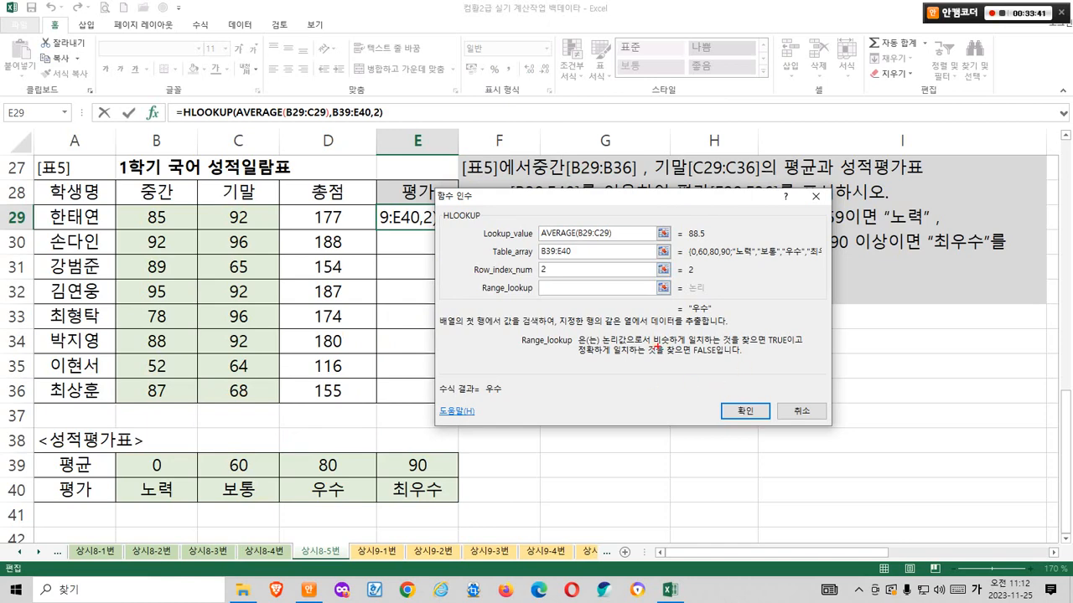
mouse_move(657, 345)
mouse_down()
mouse_move(788, 342)
mouse_move(788, 352)
mouse_move(758, 252)
mouse_move(629, 286)
mouse_move(658, 282)
mouse_up()
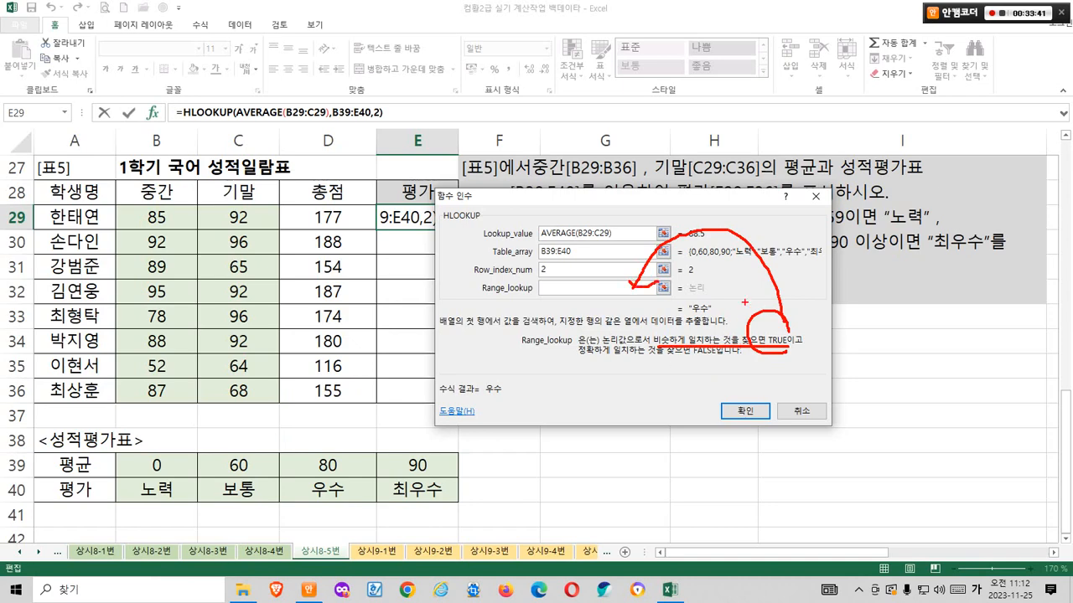
drag(745, 279, 745, 302)
mouse_move(585, 363)
mouse_down()
mouse_move(733, 364)
mouse_move(612, 390)
mouse_move(580, 283)
mouse_move(567, 298)
mouse_move(605, 303)
mouse_up()
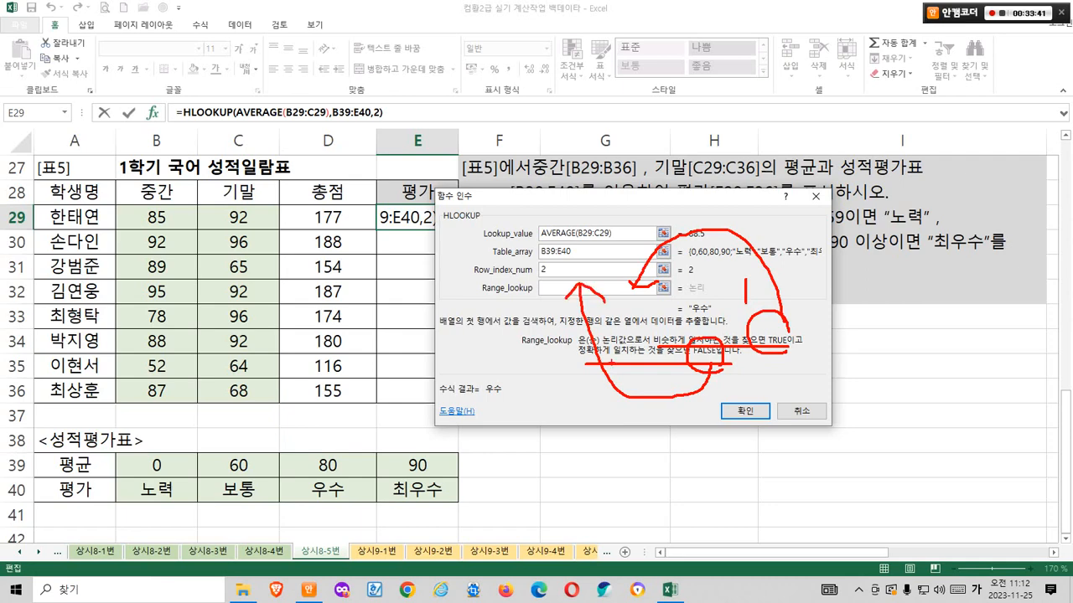
drag(728, 381, 739, 390)
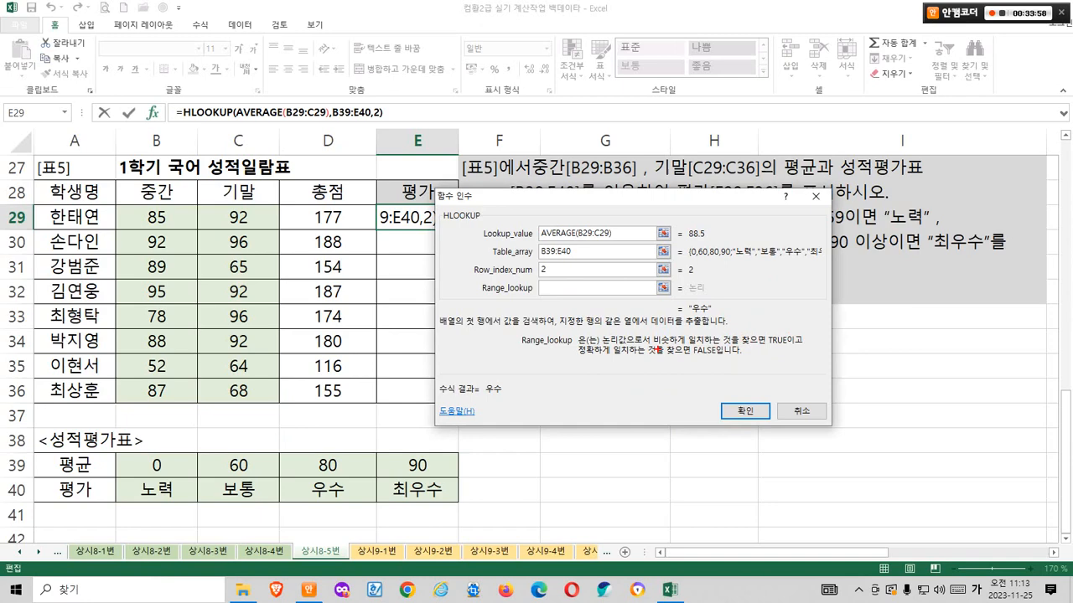
Set HLOOKUP's Range_lookup argument to 1 for an approximate match and confirm the formula in E29.
mouse_move(655, 345)
mouse_down()
mouse_move(796, 342)
mouse_move(776, 332)
mouse_up()
text(1)
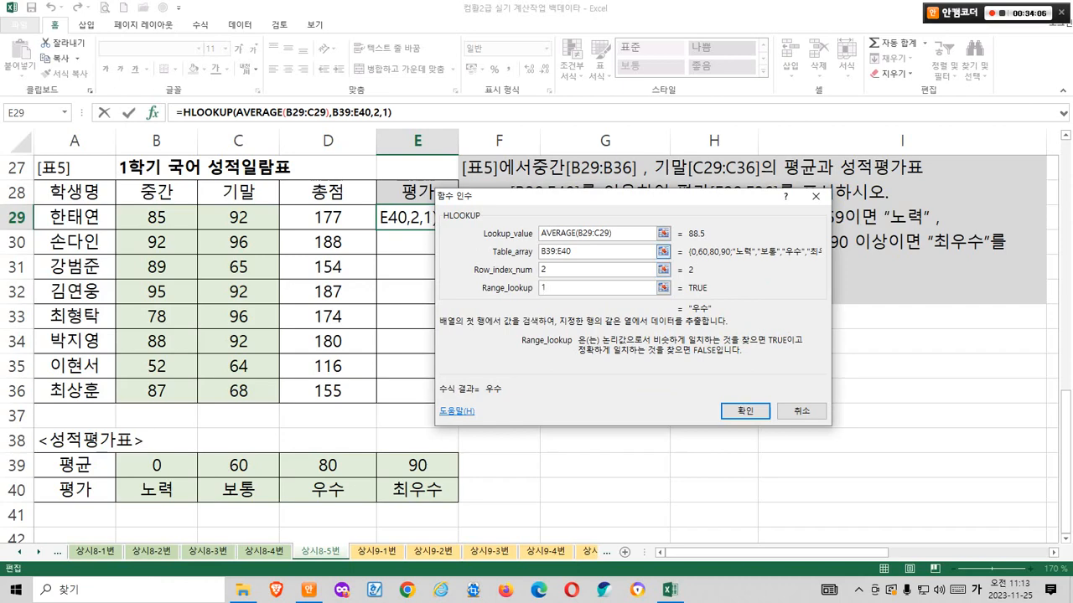
click(605, 251)
drag(604, 196, 806, 187)
mouse_move(631, 342)
mouse_down()
mouse_move(614, 348)
mouse_move(626, 334)
mouse_up()
mouse_move(718, 406)
mouse_down()
mouse_move(657, 387)
mouse_move(701, 391)
mouse_up()
mouse_move(639, 326)
mouse_down()
mouse_move(677, 360)
mouse_move(743, 329)
mouse_up()
key(Escape)
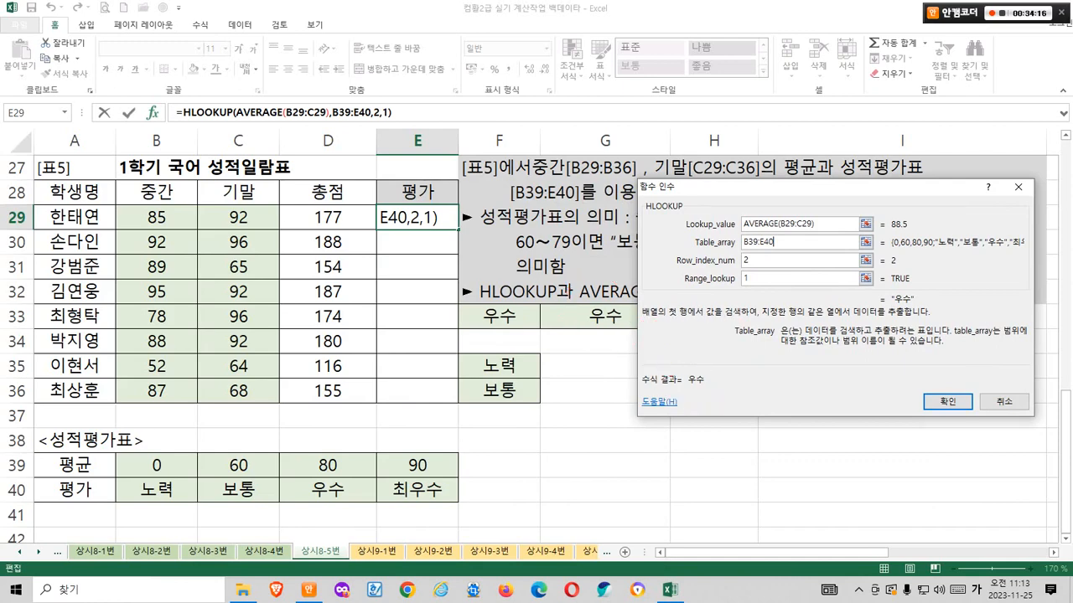
key(Return)
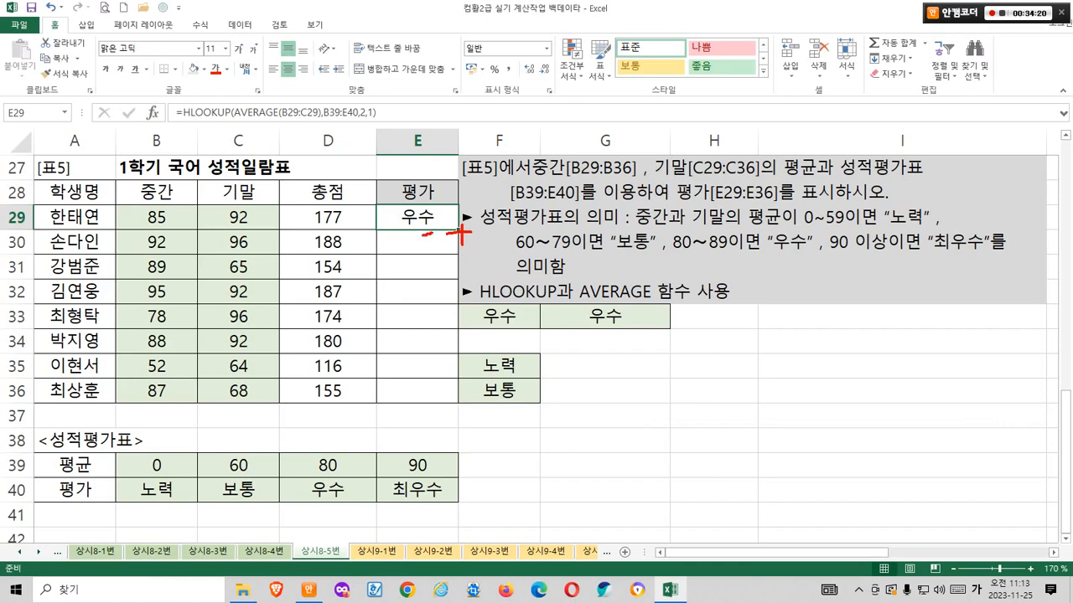
mouse_move(428, 235)
mouse_down()
mouse_move(426, 201)
mouse_move(430, 228)
mouse_up()
drag(124, 203, 271, 226)
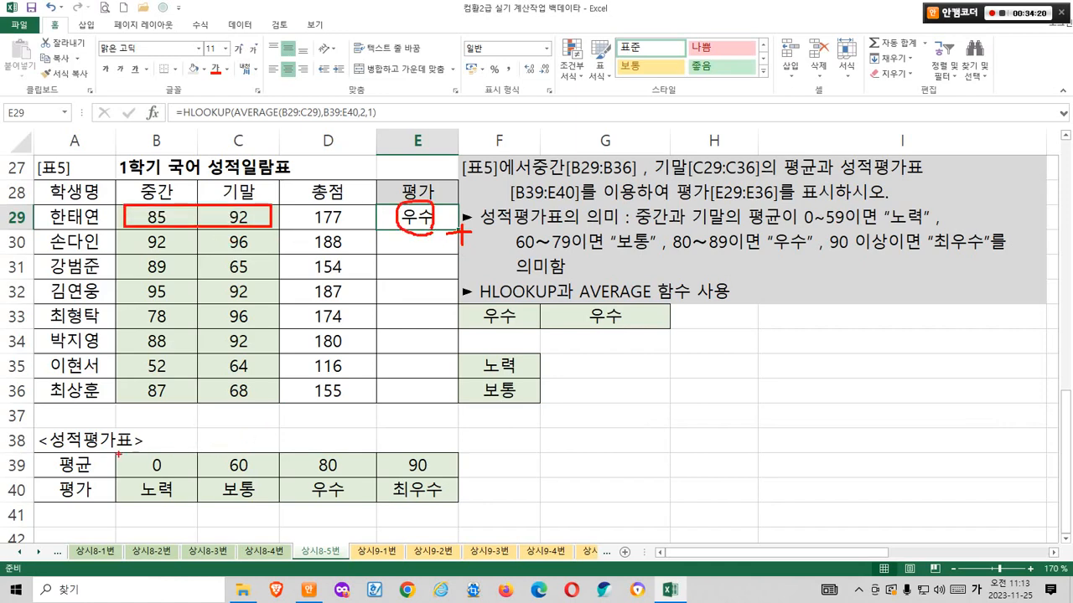
drag(119, 454, 458, 504)
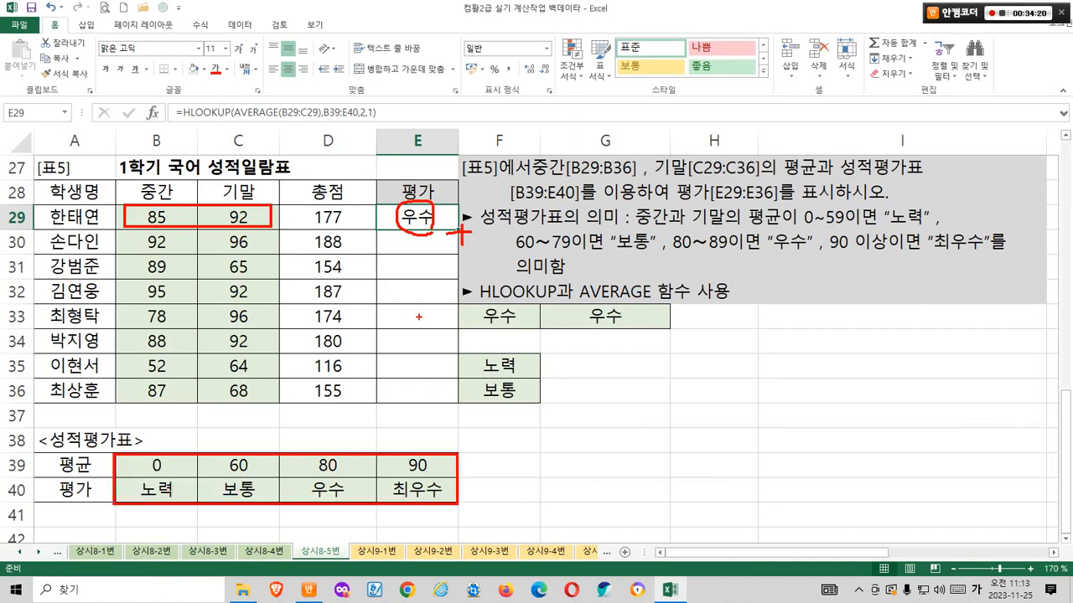
mouse_move(418, 317)
mouse_down()
mouse_move(412, 299)
mouse_move(425, 315)
mouse_up()
drag(114, 303, 277, 333)
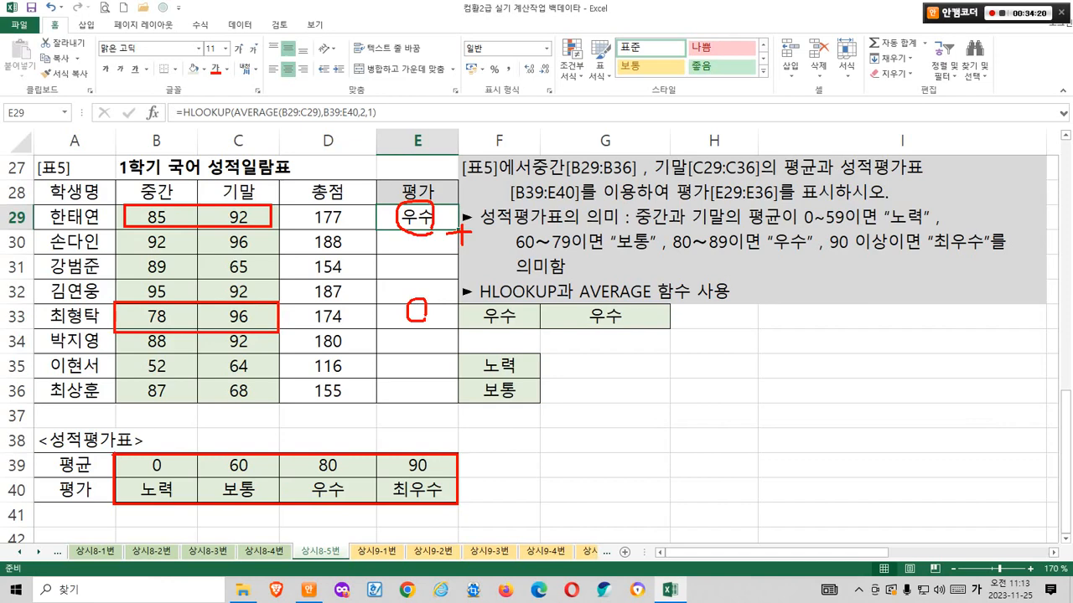
drag(116, 456, 455, 504)
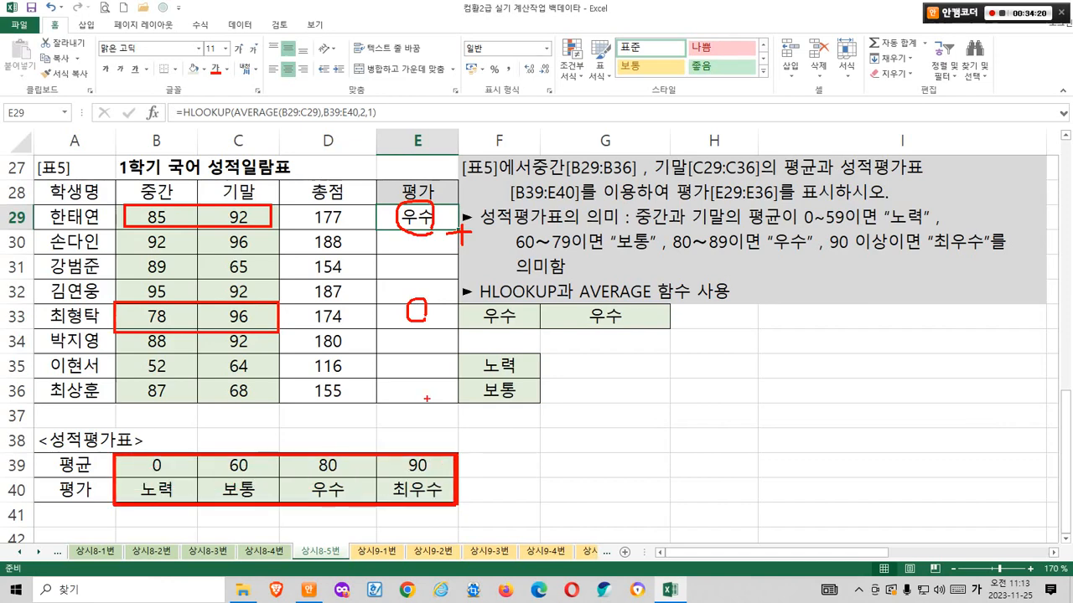
mouse_move(427, 399)
mouse_down()
mouse_move(406, 385)
mouse_move(419, 387)
mouse_up()
drag(115, 376, 282, 405)
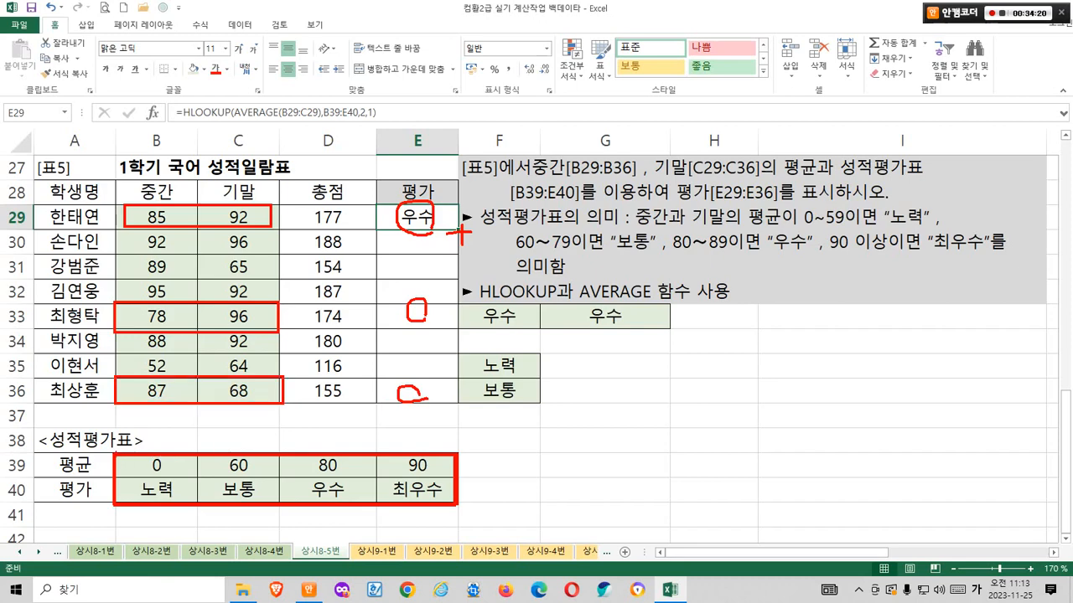
drag(116, 456, 117, 493)
mouse_move(123, 225)
mouse_down()
mouse_move(90, 365)
mouse_move(99, 376)
mouse_up()
drag(186, 197, 153, 259)
drag(161, 213, 206, 262)
drag(204, 303, 183, 331)
mouse_move(180, 306)
mouse_down()
mouse_move(206, 333)
mouse_move(185, 395)
mouse_up()
drag(191, 379, 220, 408)
drag(323, 441, 357, 420)
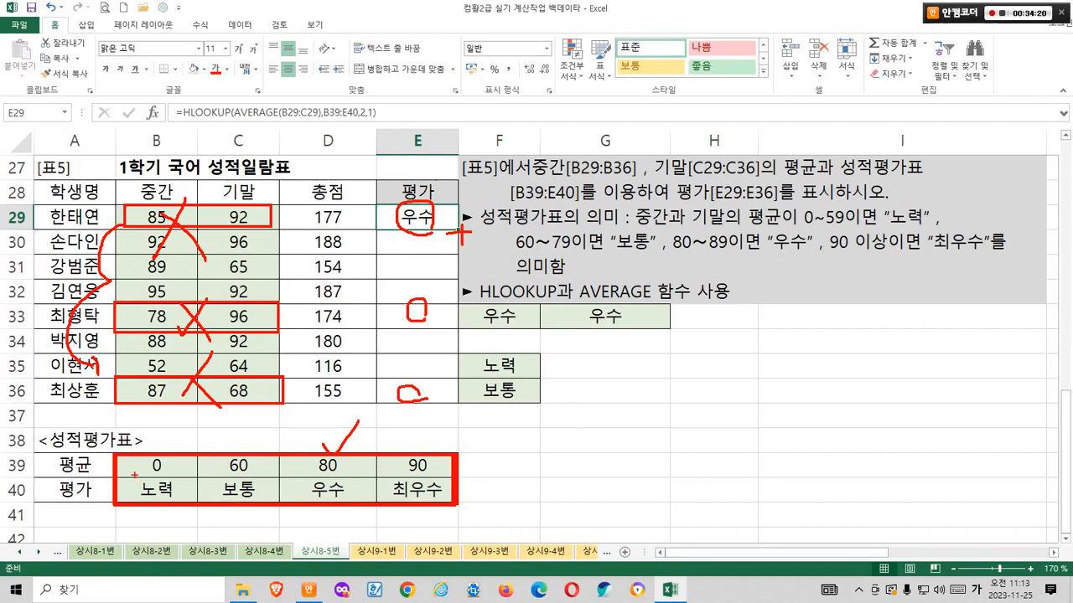
mouse_move(166, 479)
mouse_down()
mouse_move(136, 451)
mouse_move(164, 466)
mouse_up()
drag(419, 519, 393, 482)
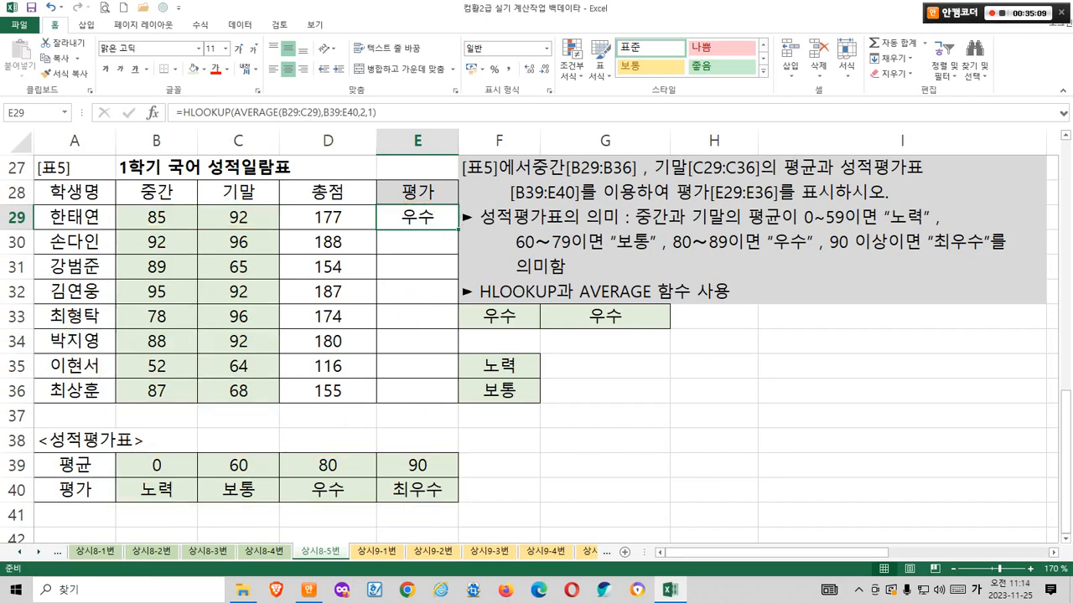
Make the grading table reference absolute as $B$39:$E$40 in E29's formula and fill the formula down to E36.
drag(324, 112, 386, 121)
key(F4)
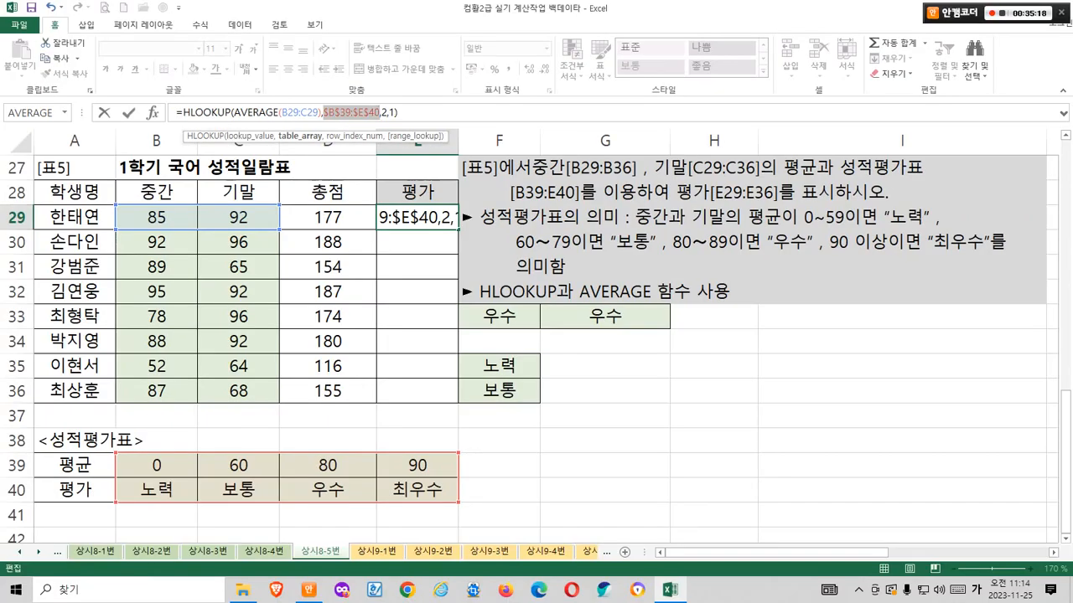
key(ctrl+Return)
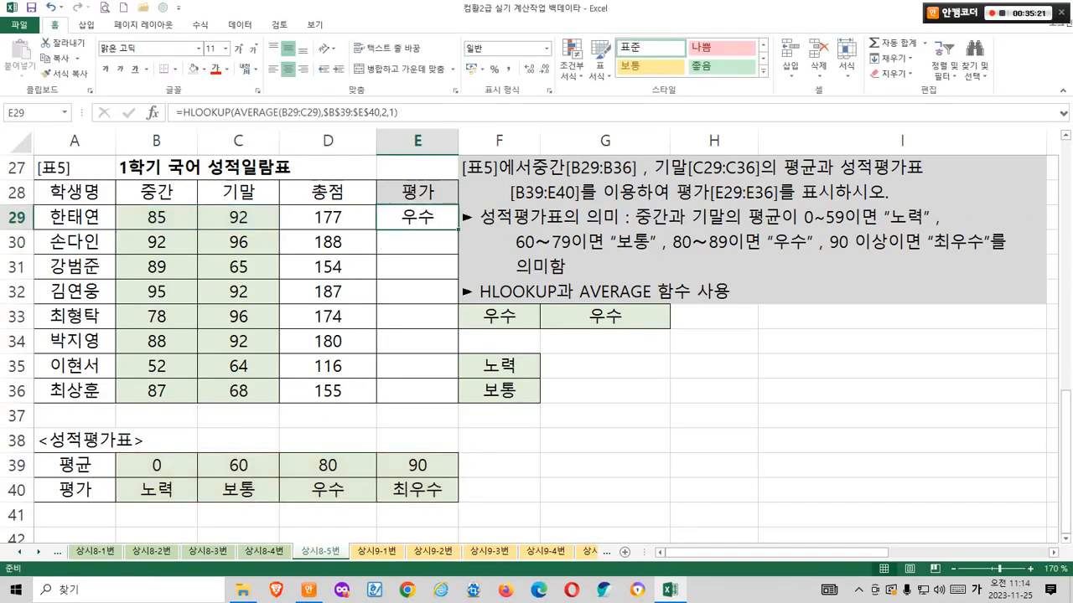
drag(459, 230, 459, 395)
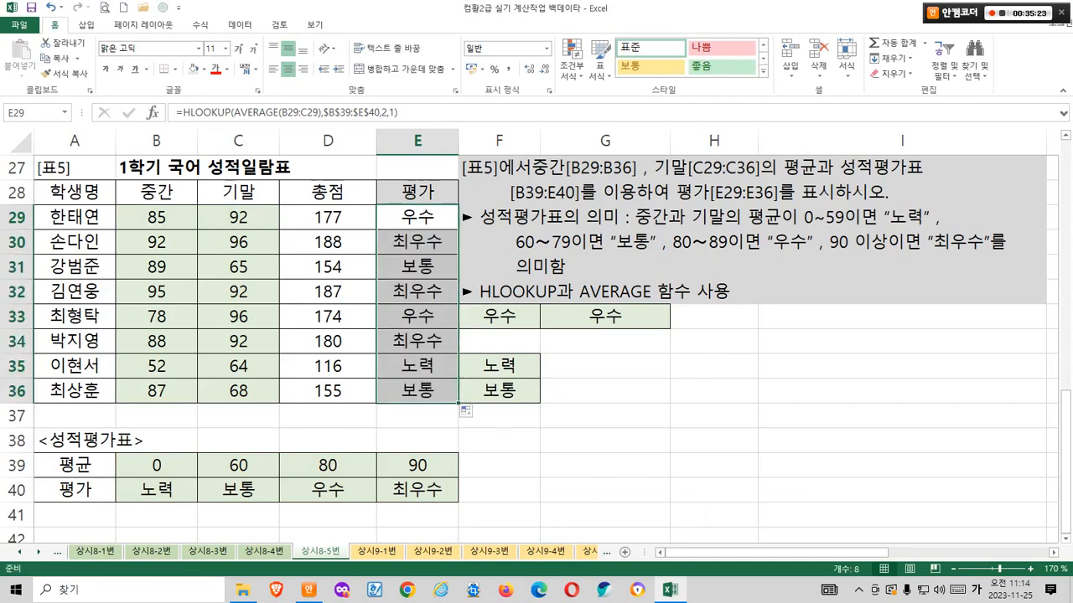
click(605, 441)
drag(431, 238, 429, 235)
mouse_move(612, 334)
mouse_down()
mouse_move(598, 333)
mouse_move(602, 317)
mouse_up()
drag(440, 203, 584, 282)
drag(585, 219, 641, 230)
mouse_move(452, 322)
mouse_down()
mouse_move(440, 326)
mouse_move(432, 310)
mouse_move(510, 313)
mouse_move(431, 299)
mouse_move(490, 263)
mouse_move(488, 273)
mouse_up()
drag(389, 353, 538, 409)
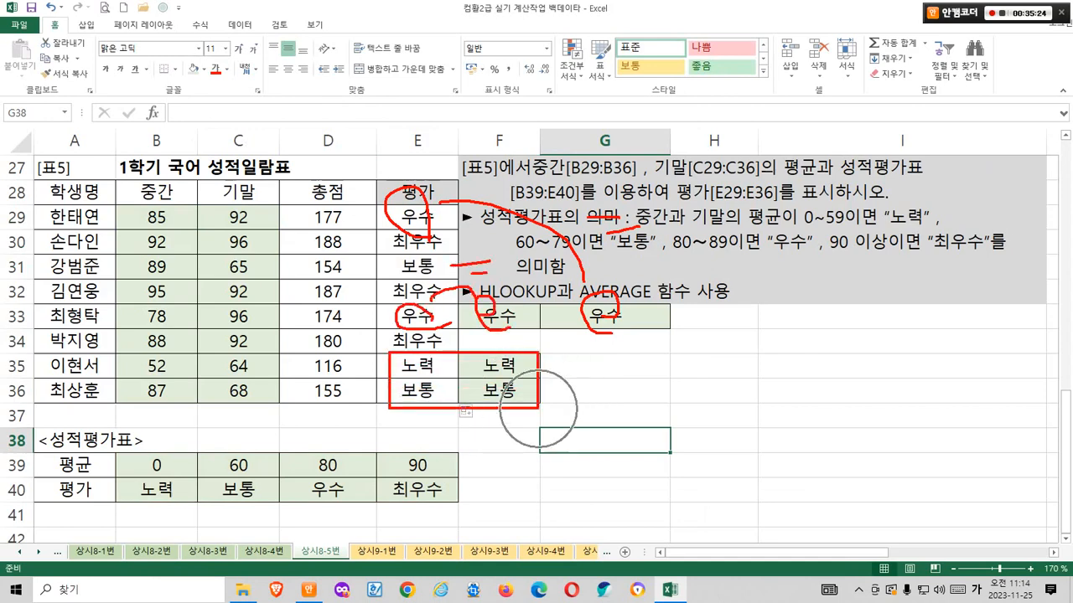
key(Escape)
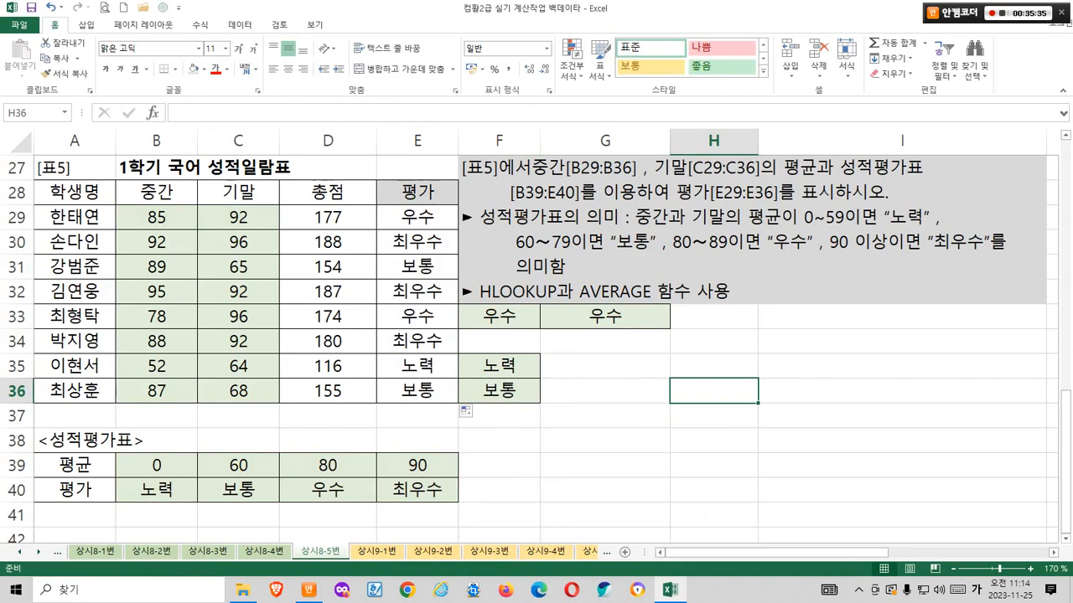
Clear the contents of F33:G36 beside the 평가 column.
drag(499, 316, 604, 391)
key(Delete)
click(604, 390)
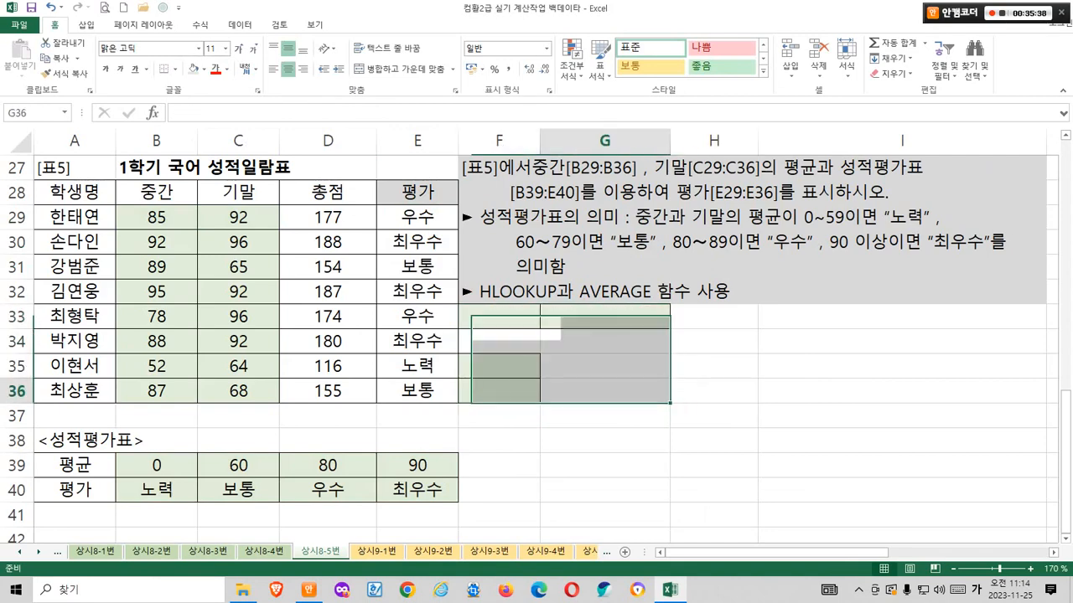
click(499, 366)
click(499, 390)
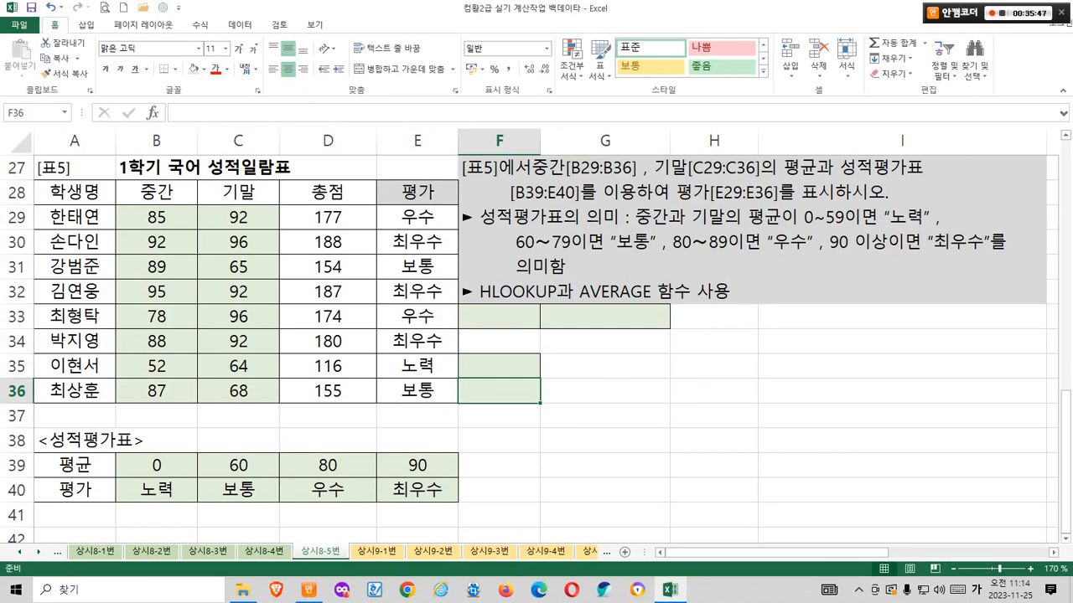
click(605, 416)
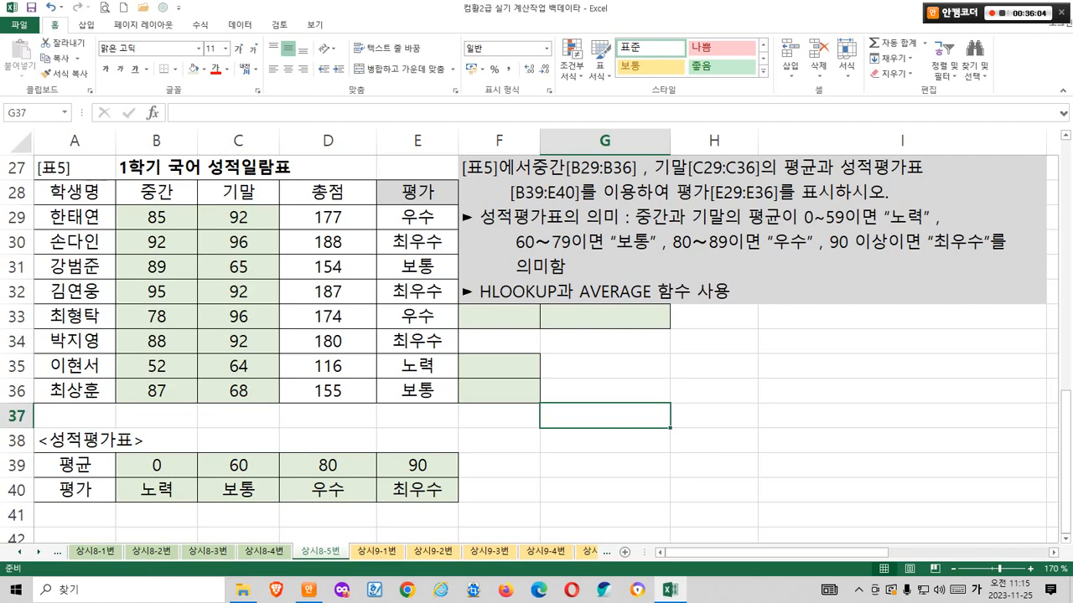
click(605, 441)
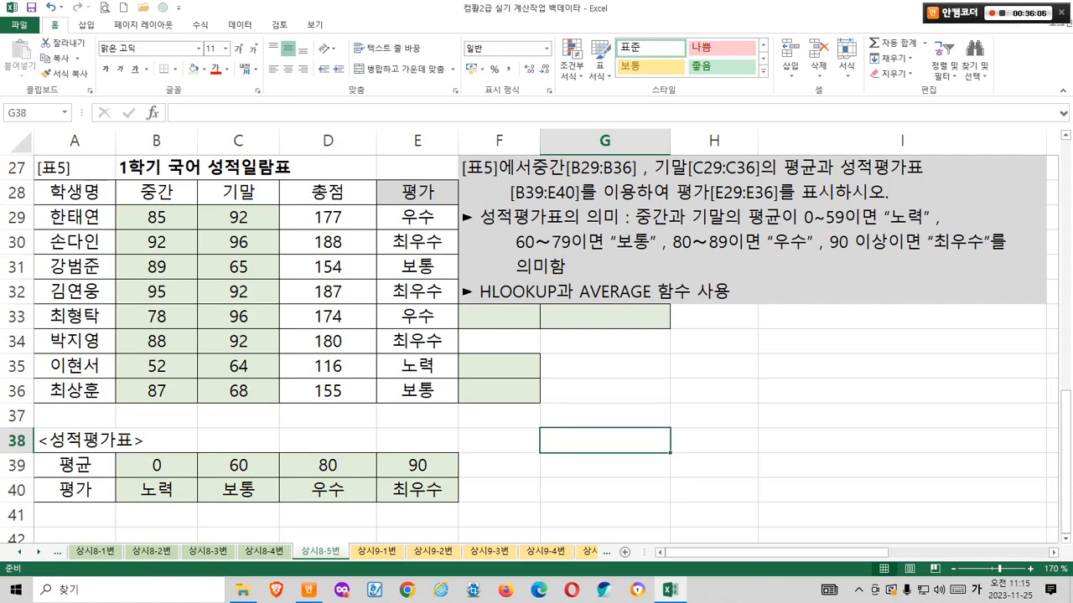